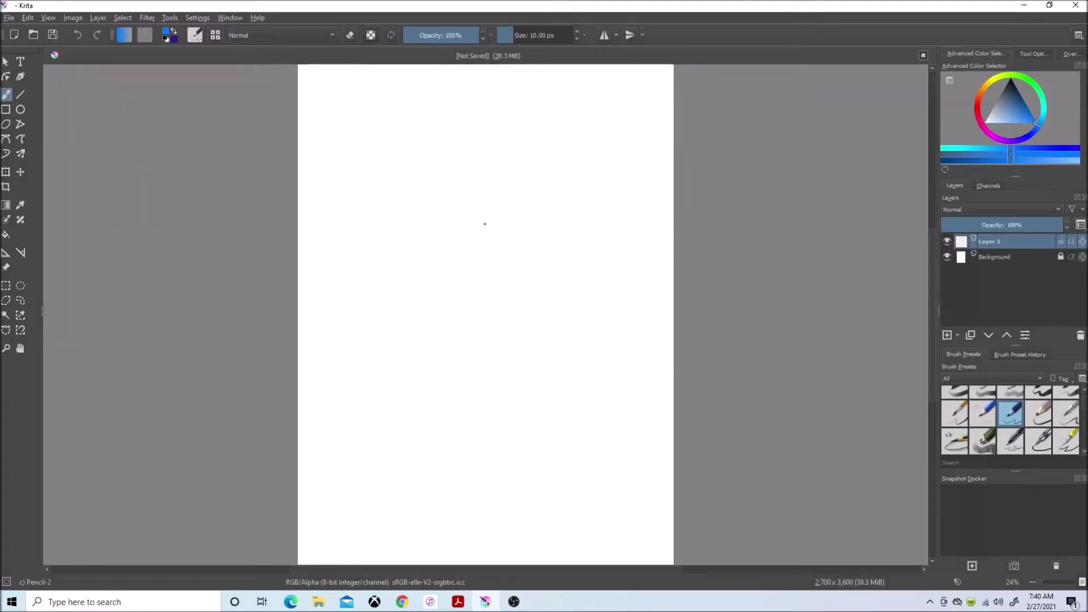
# - Sketch the head circle with straight vertical and horizontal guide lines through it
pyautogui.moveTo(505, 217)
pyautogui.mouseDown()
pyautogui.moveTo(476, 340)
pyautogui.moveTo(527, 196)
pyautogui.moveTo(442, 297)
pyautogui.moveTo(629, 269)
pyautogui.moveTo(442, 298)
pyautogui.moveTo(527, 195)
pyautogui.moveTo(425, 315)
pyautogui.moveTo(544, 196)
pyautogui.mouseUp()
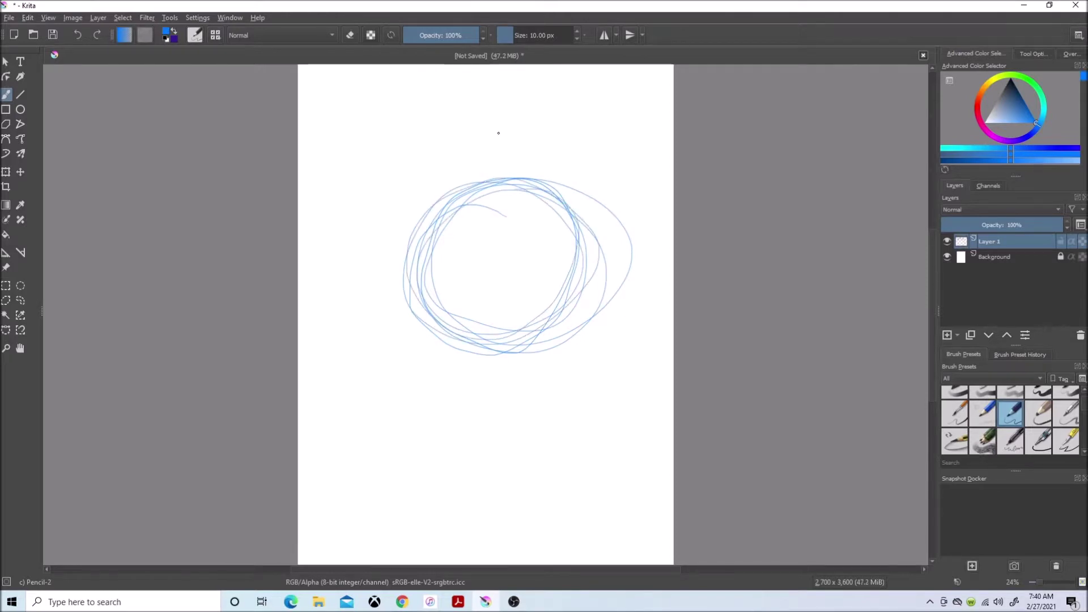
pyautogui.moveTo(498, 129); pyautogui.dragTo(487, 469)
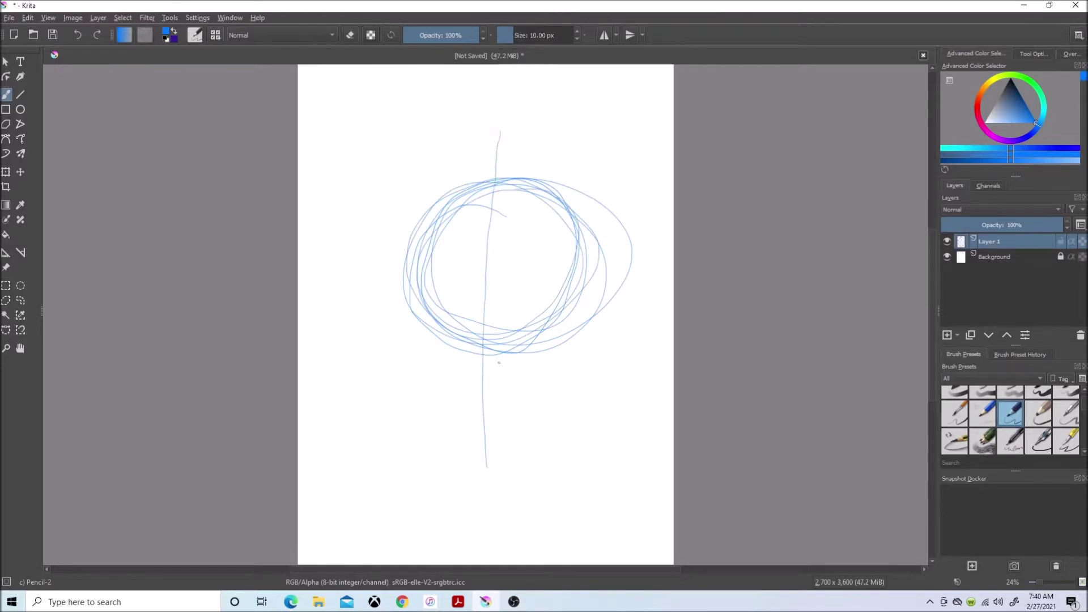
pyautogui.click(76, 35)
pyautogui.moveTo(510, 144); pyautogui.dragTo(517, 565)
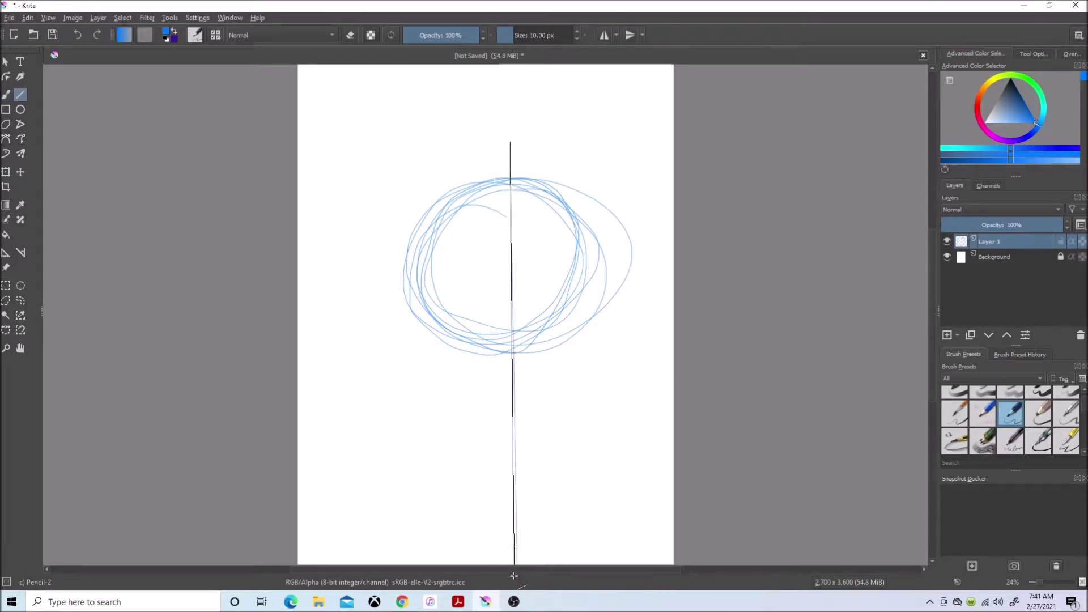
pyautogui.moveTo(517, 565); pyautogui.dragTo(515, 565)
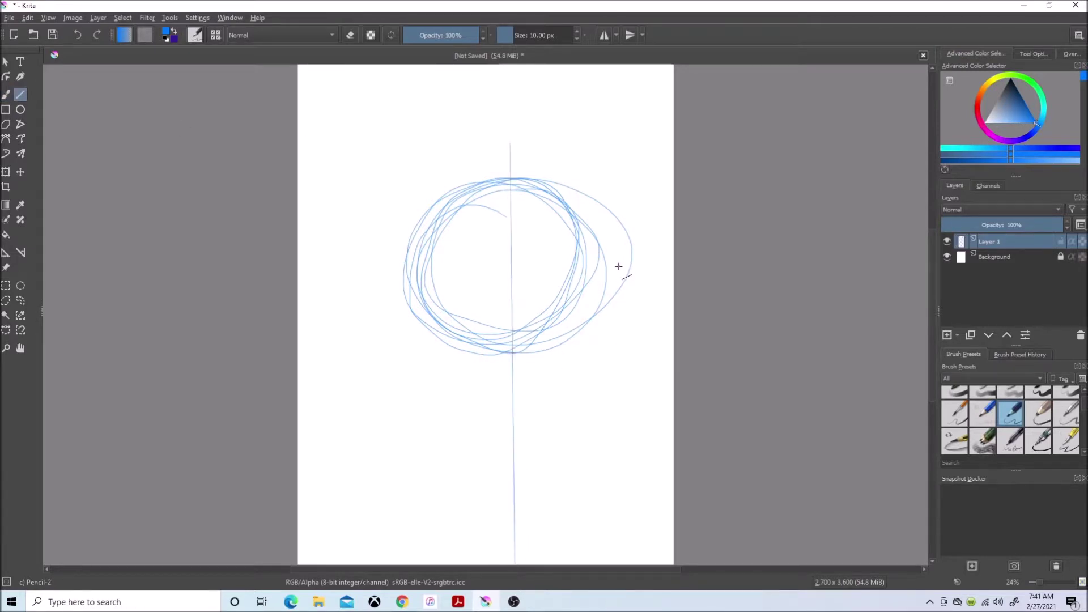
pyautogui.hotkey('alt', 'Tab')
pyautogui.hotkey('alt', 'Tab')
pyautogui.moveTo(659, 286); pyautogui.dragTo(324, 289)
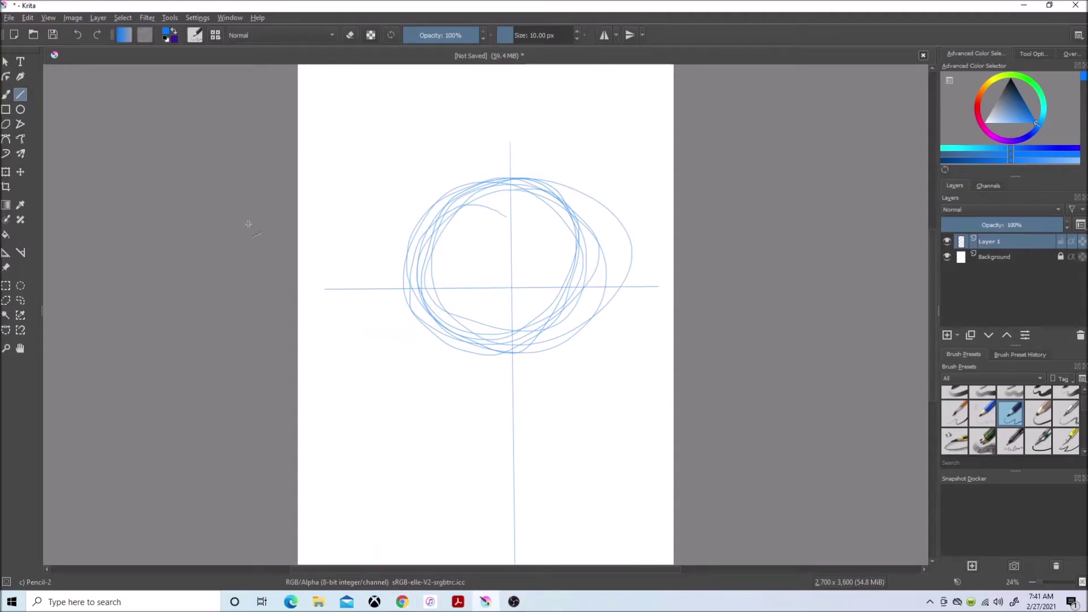
pyautogui.press('b')
# - Sketch the wide body outline, the left arm line and the start of the antenna curve
pyautogui.click(401, 602)
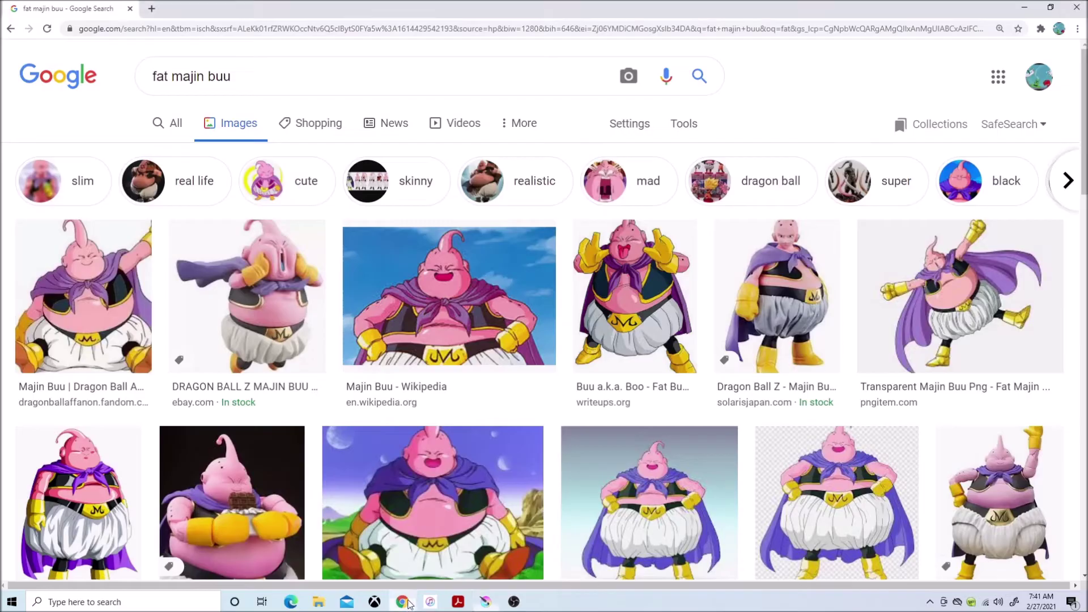
pyautogui.click(485, 601)
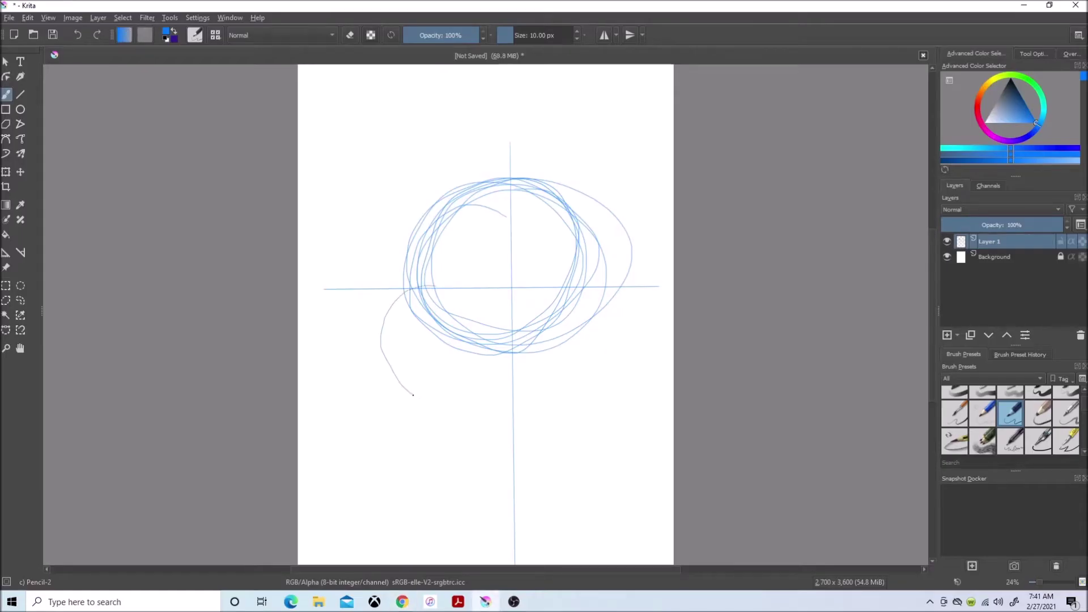
pyautogui.moveTo(412, 395)
pyautogui.mouseDown()
pyautogui.moveTo(544, 416)
pyautogui.moveTo(605, 278)
pyautogui.mouseUp()
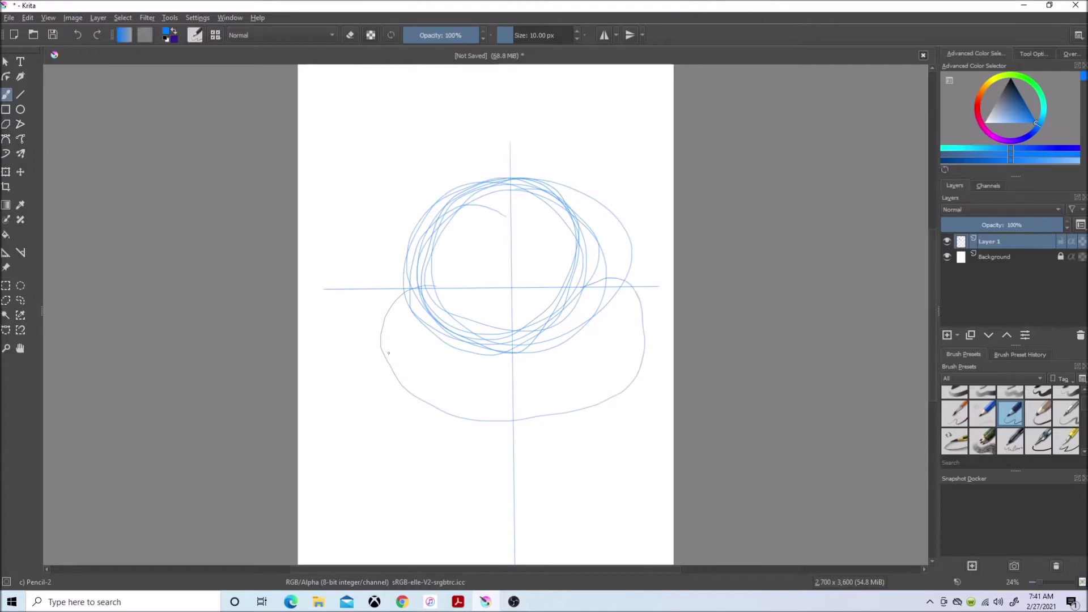
pyautogui.click(401, 602)
pyautogui.click(485, 602)
pyautogui.moveTo(396, 366); pyautogui.dragTo(300, 387)
pyautogui.click(401, 603)
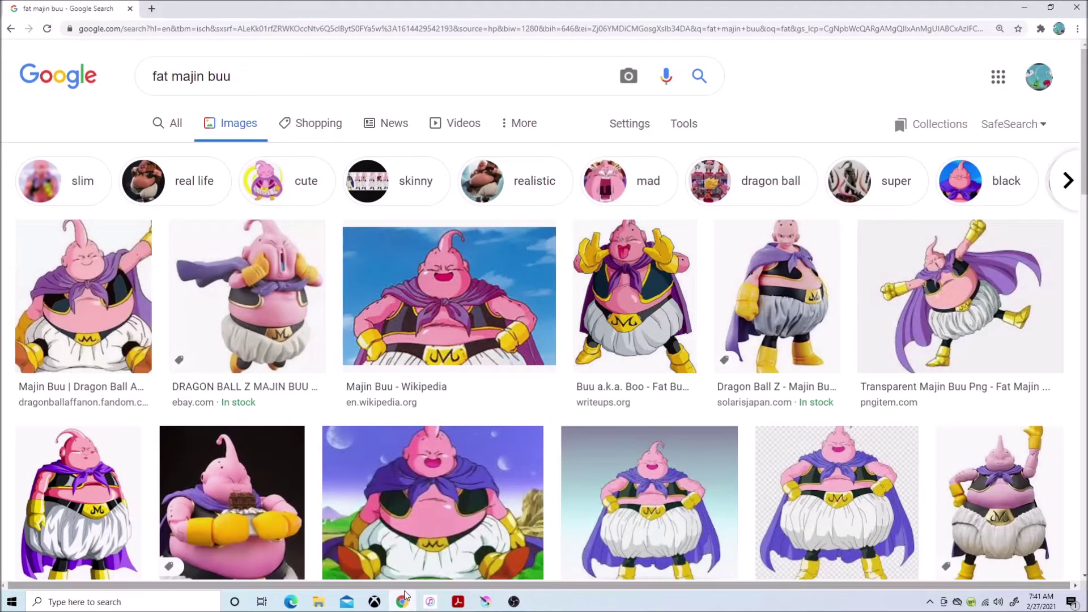
pyautogui.click(485, 602)
pyautogui.moveTo(510, 189); pyautogui.dragTo(594, 110)
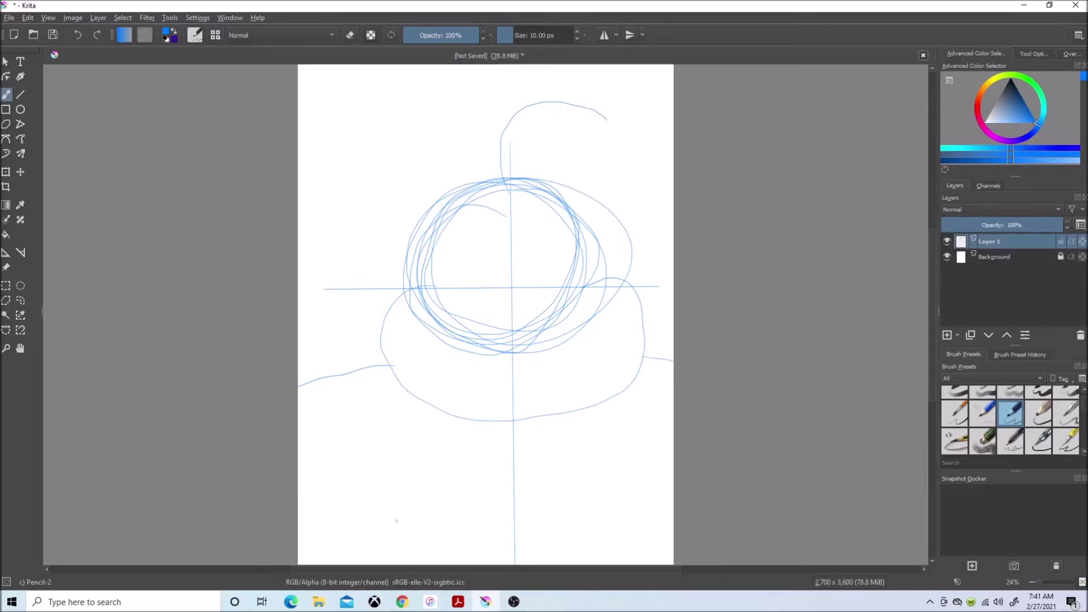
pyautogui.click(401, 602)
pyautogui.click(487, 602)
pyautogui.scroll(5, 510, 298)
# - On the zoomed-in face, sketch both eye curves and a mouth crease low on the face
pyautogui.moveTo(933, 338); pyautogui.dragTo(934, 282)
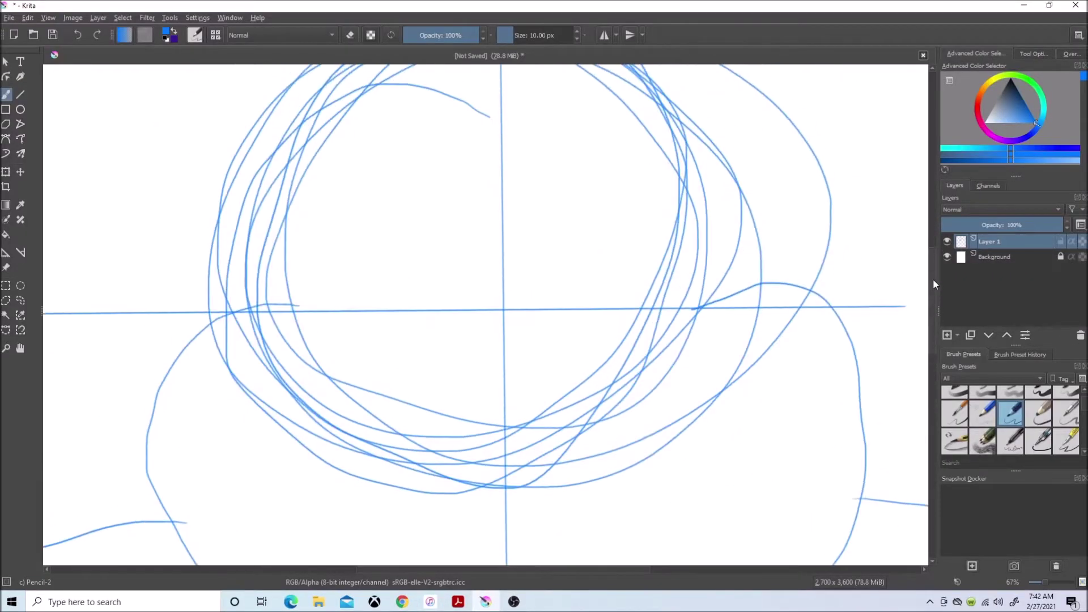
pyautogui.moveTo(478, 286); pyautogui.dragTo(392, 248)
pyautogui.moveTo(550, 277); pyautogui.dragTo(639, 250)
pyautogui.scroll(-1, 510, 298)
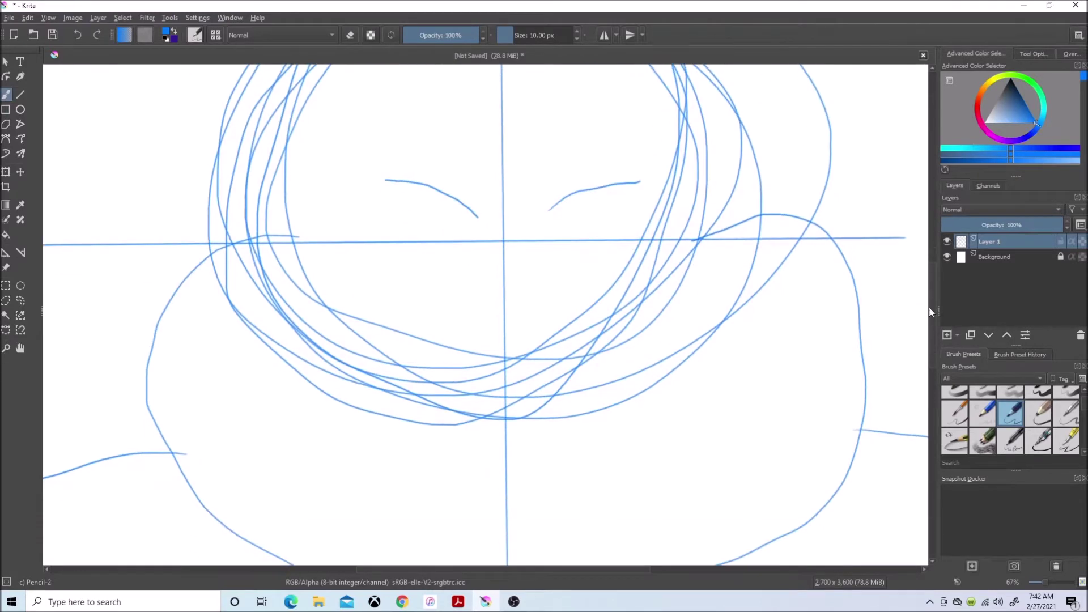
pyautogui.click(402, 601)
pyautogui.click(487, 602)
pyautogui.moveTo(582, 358); pyautogui.dragTo(437, 386)
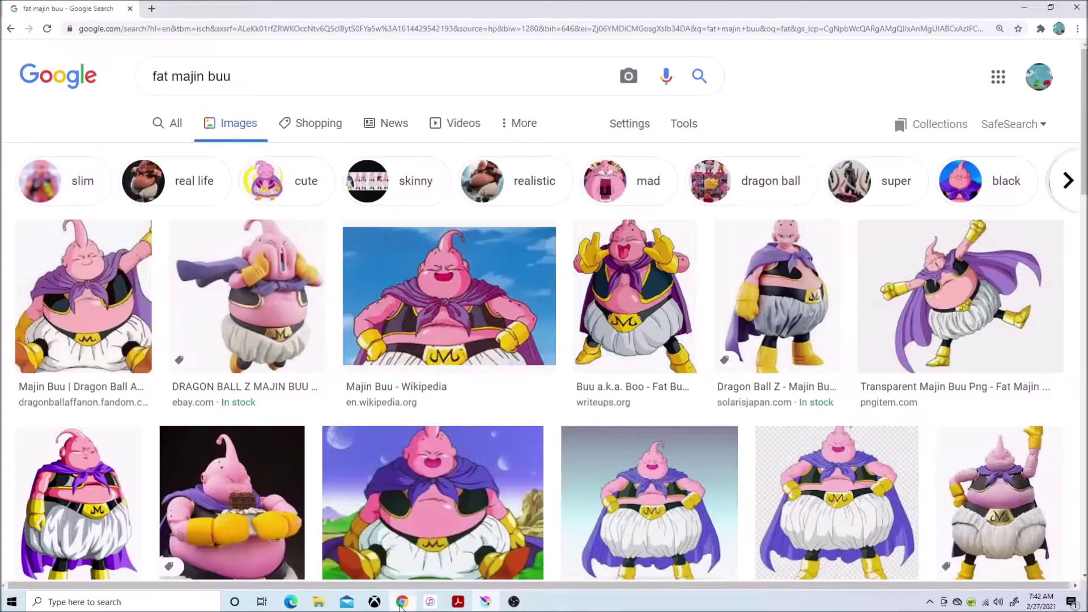
# - Sketch the left and right ears and the curling antenna on top of the head
pyautogui.click(402, 602)
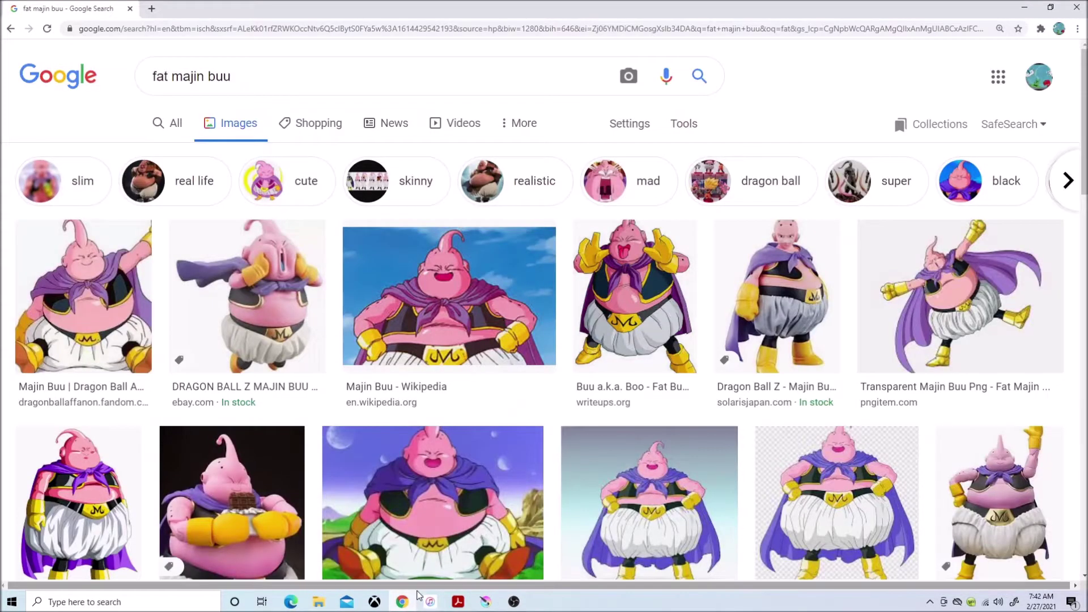
pyautogui.click(486, 601)
pyautogui.moveTo(258, 149); pyautogui.dragTo(188, 287)
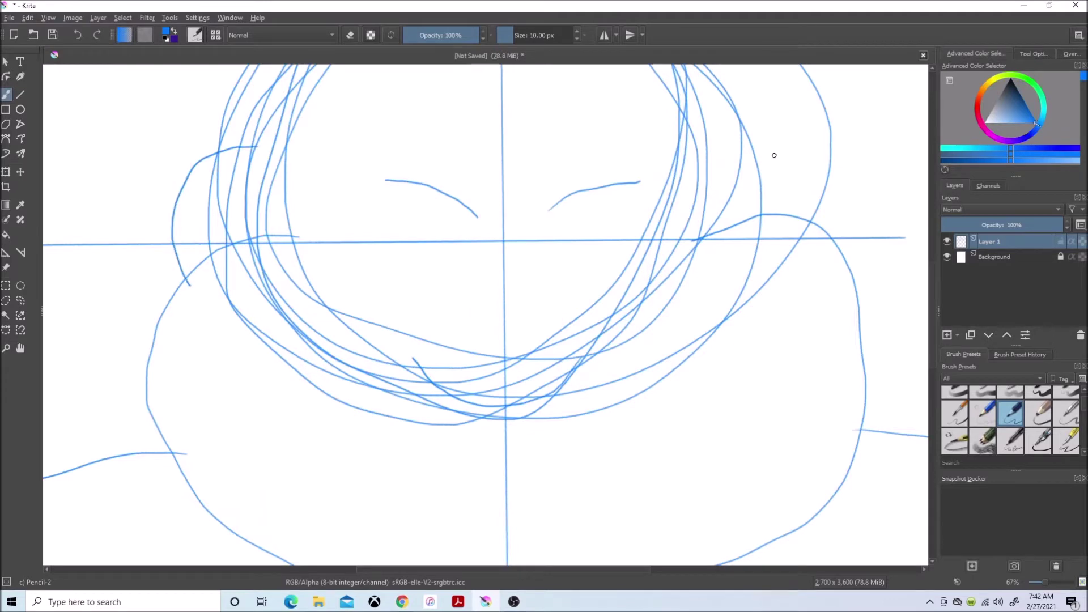
pyautogui.moveTo(711, 138); pyautogui.dragTo(765, 236)
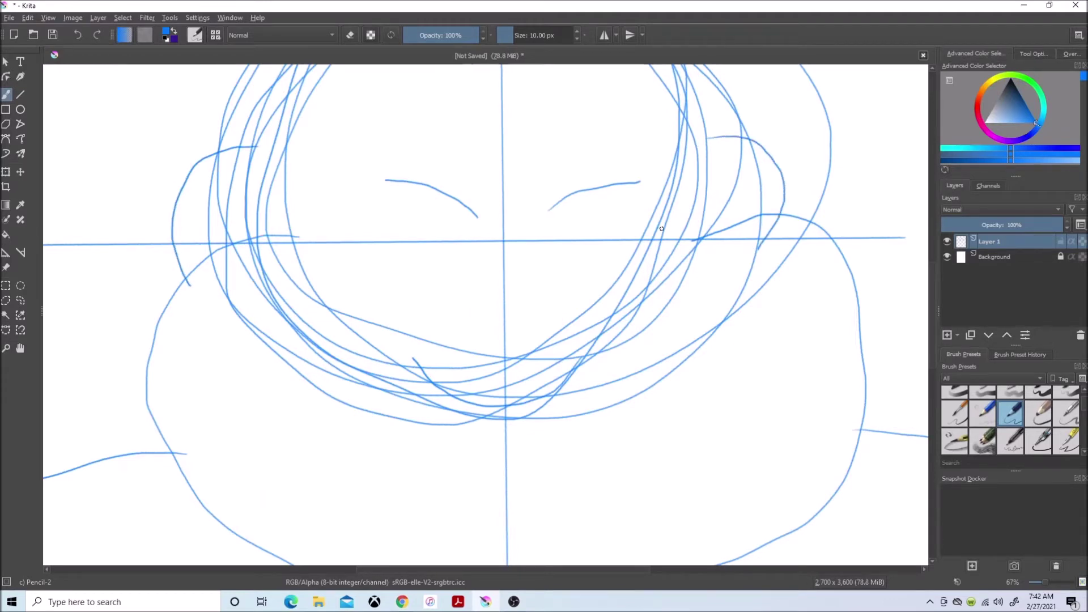
pyautogui.scroll(-4, 659, 228)
pyautogui.scroll(1, 659, 228)
pyautogui.scroll(2, 653, 216)
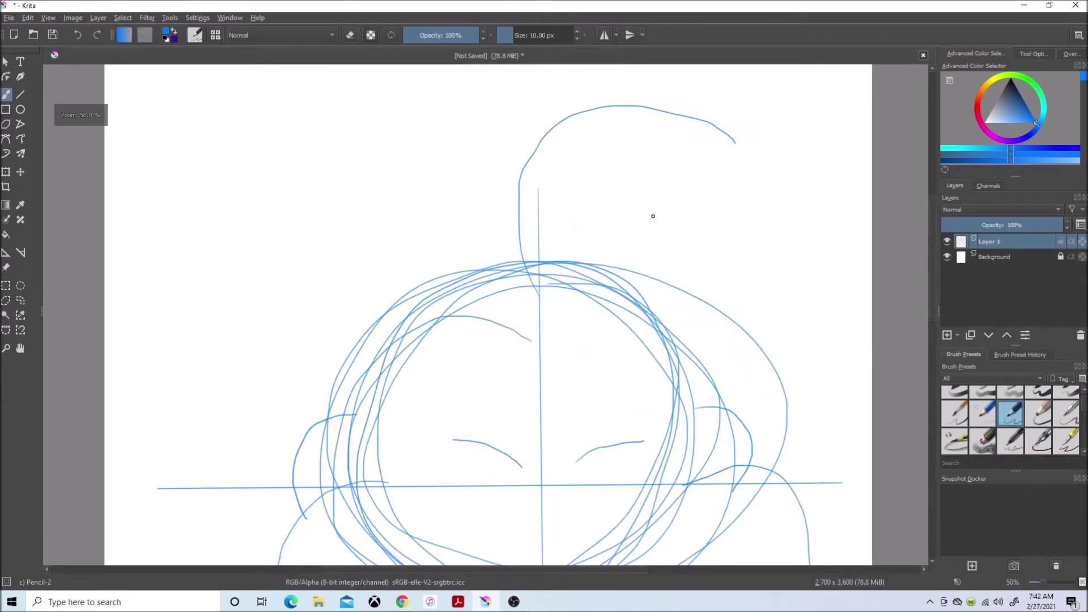
pyautogui.click(402, 602)
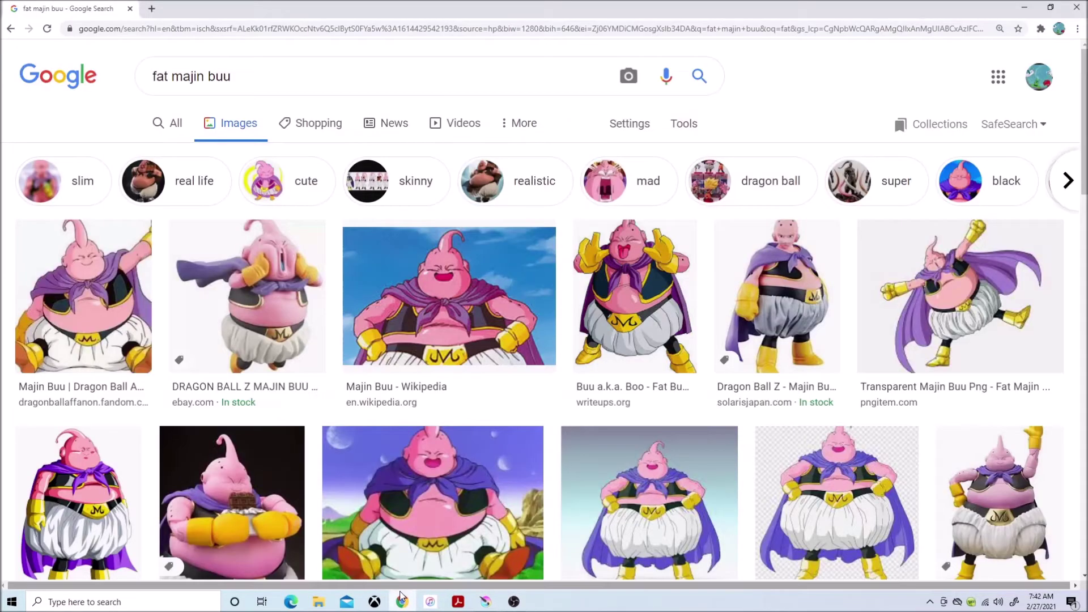
pyautogui.click(484, 601)
pyautogui.moveTo(476, 288)
pyautogui.mouseDown()
pyautogui.moveTo(481, 196)
pyautogui.moveTo(544, 102)
pyautogui.moveTo(690, 112)
pyautogui.moveTo(629, 116)
pyautogui.moveTo(570, 170)
pyautogui.moveTo(559, 307)
pyautogui.moveTo(498, 302)
pyautogui.mouseUp()
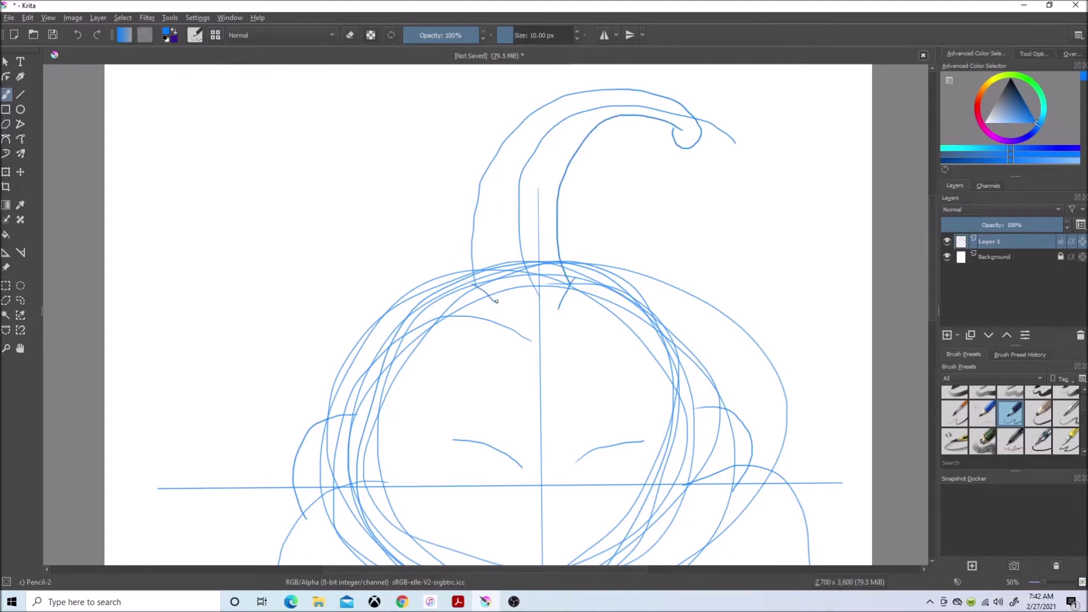
pyautogui.scroll(-2, 496, 301)
pyautogui.scroll(-3, 544, 306)
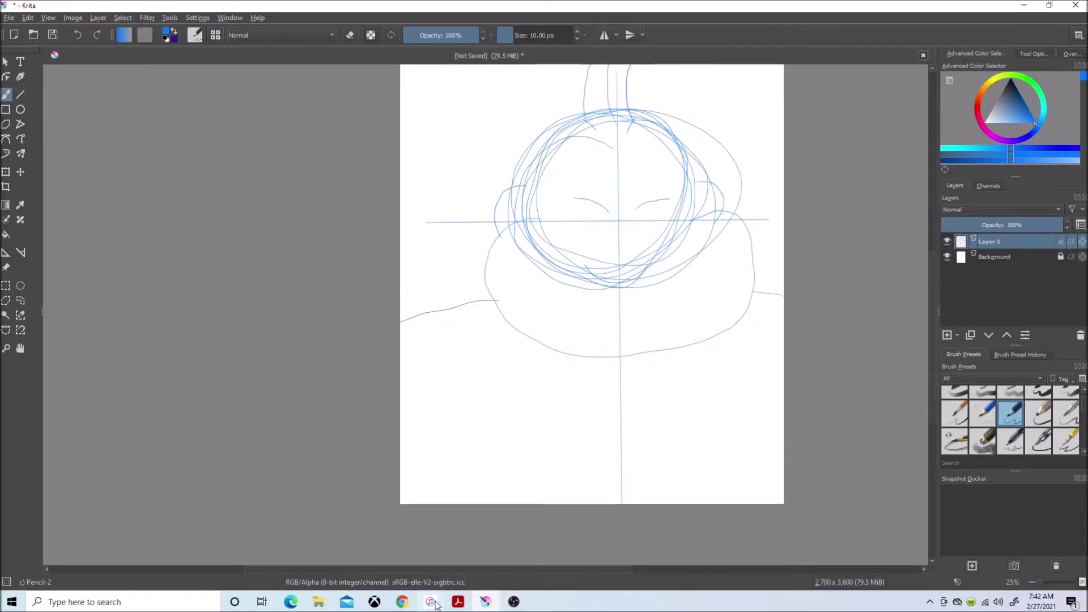
pyautogui.scroll(1, 595, 382)
pyautogui.scroll(1, 544, 468)
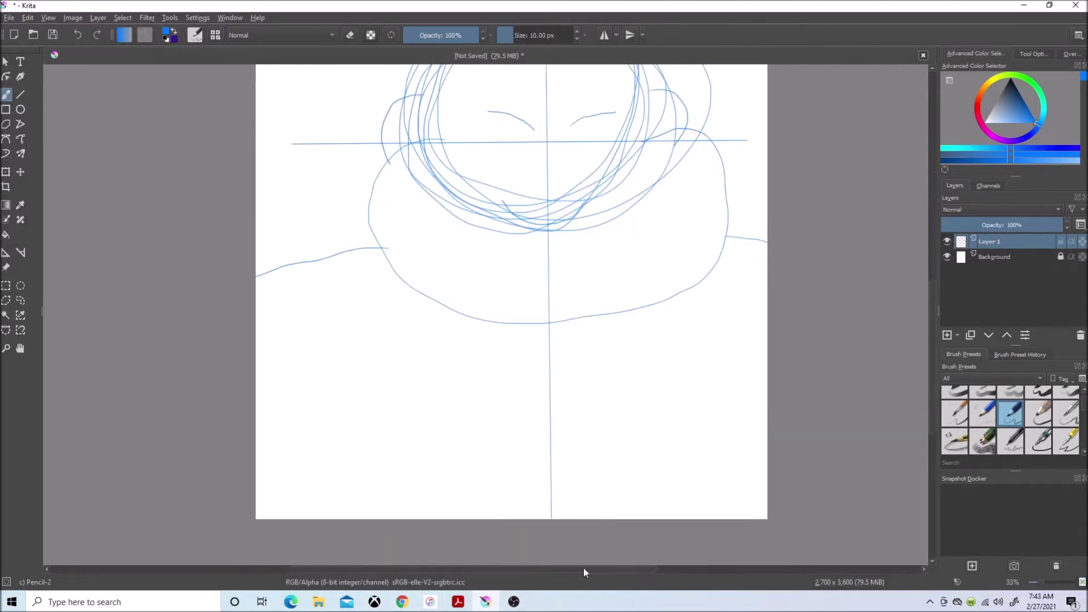
# - Sketch the left and right body outline sides and the round cape knot under the chin
pyautogui.click(402, 601)
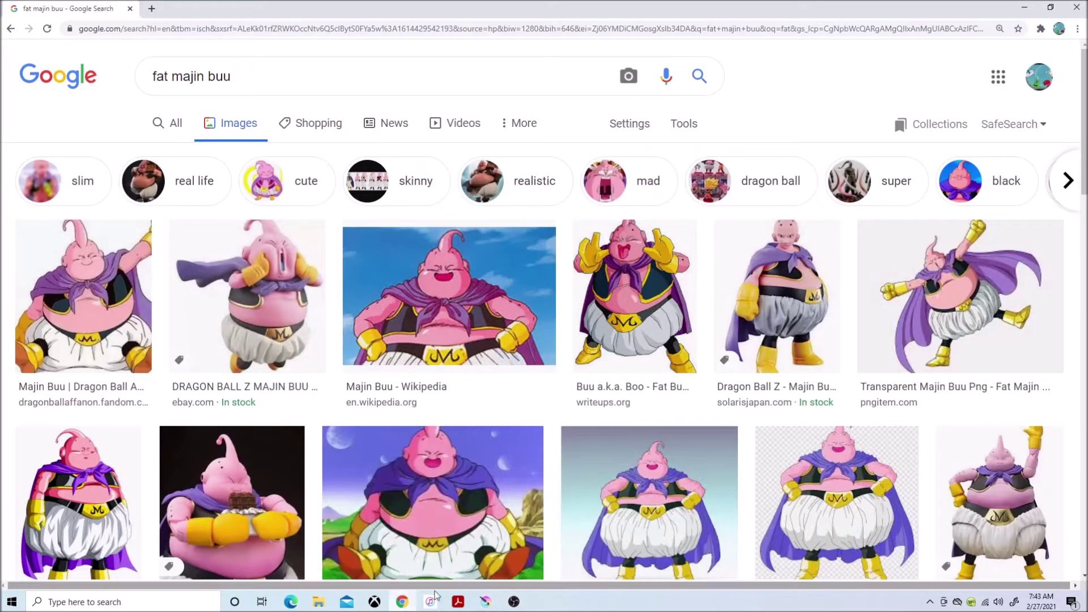
pyautogui.click(485, 602)
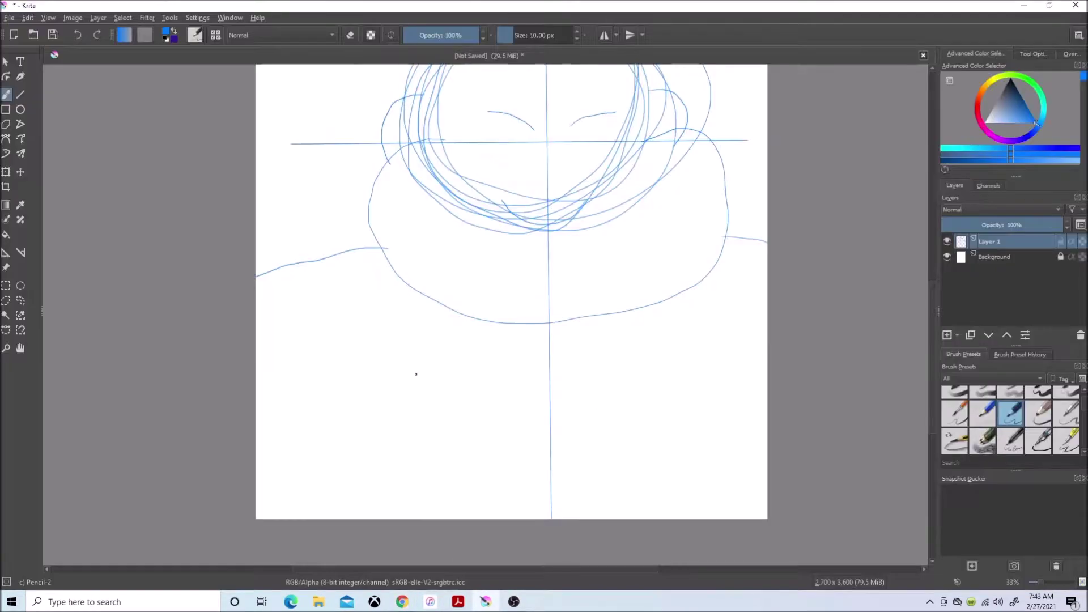
pyautogui.moveTo(340, 255); pyautogui.dragTo(441, 515)
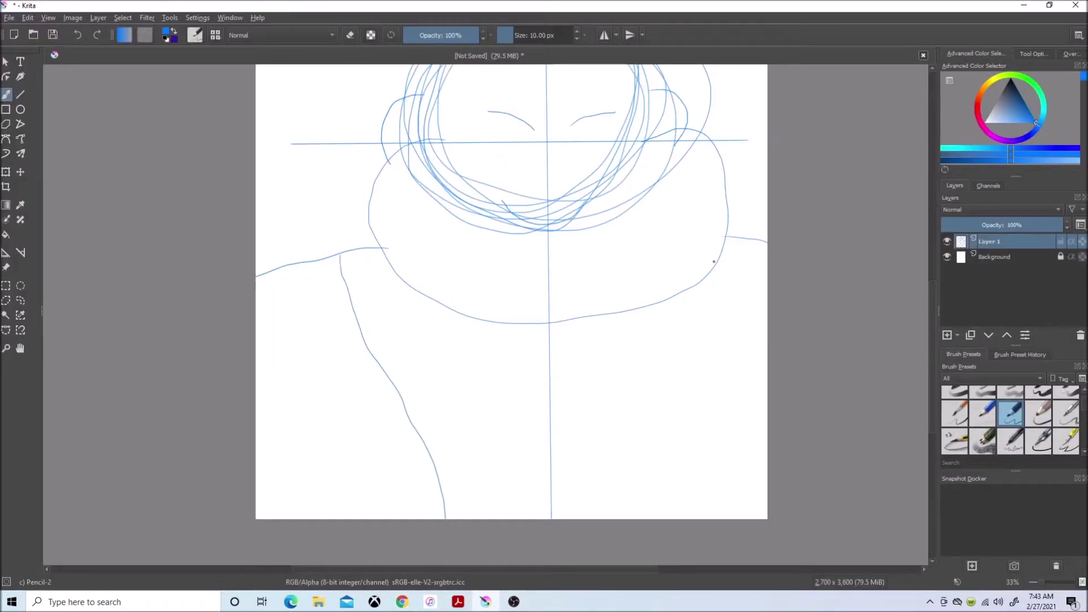
pyautogui.moveTo(741, 242); pyautogui.dragTo(642, 517)
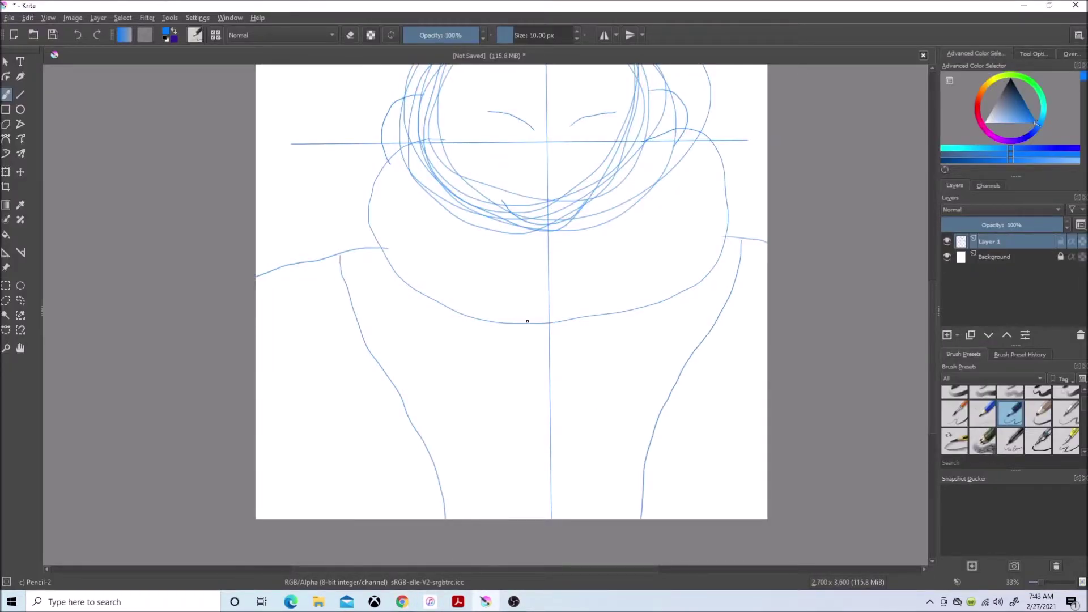
pyautogui.moveTo(527, 321)
pyautogui.mouseDown()
pyautogui.moveTo(544, 374)
pyautogui.moveTo(561, 323)
pyautogui.moveTo(587, 350)
pyautogui.mouseUp()
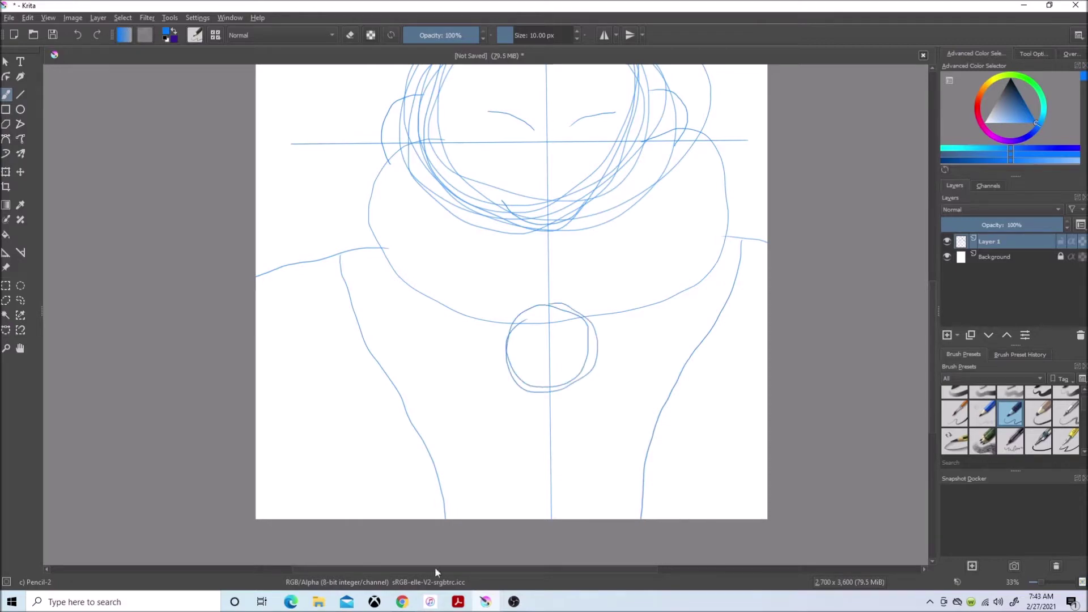
# - Add the hanging cape ends, a fold line, the right-shoulder cape edge and inner garment edges
pyautogui.click(401, 602)
pyautogui.click(485, 602)
pyautogui.moveTo(498, 356)
pyautogui.mouseDown()
pyautogui.moveTo(433, 498)
pyautogui.moveTo(529, 396)
pyautogui.moveTo(614, 459)
pyautogui.moveTo(620, 501)
pyautogui.moveTo(595, 361)
pyautogui.mouseUp()
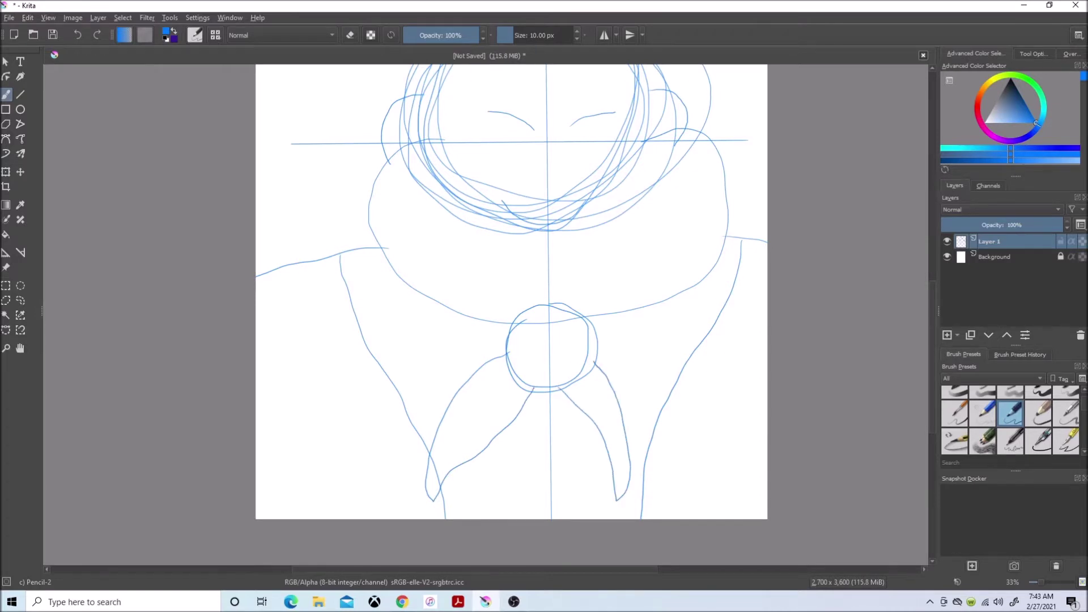
pyautogui.click(401, 601)
pyautogui.click(485, 601)
pyautogui.moveTo(482, 367)
pyautogui.mouseDown()
pyautogui.moveTo(319, 270)
pyautogui.moveTo(361, 236)
pyautogui.mouseUp()
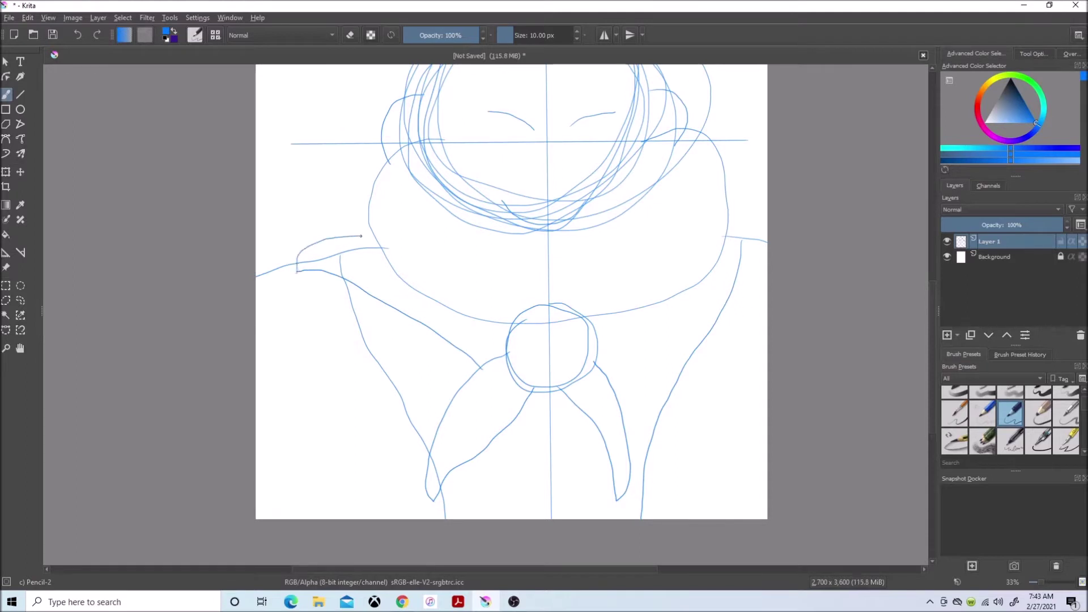
pyautogui.moveTo(595, 364)
pyautogui.mouseDown()
pyautogui.moveTo(659, 336)
pyautogui.moveTo(753, 266)
pyautogui.mouseUp()
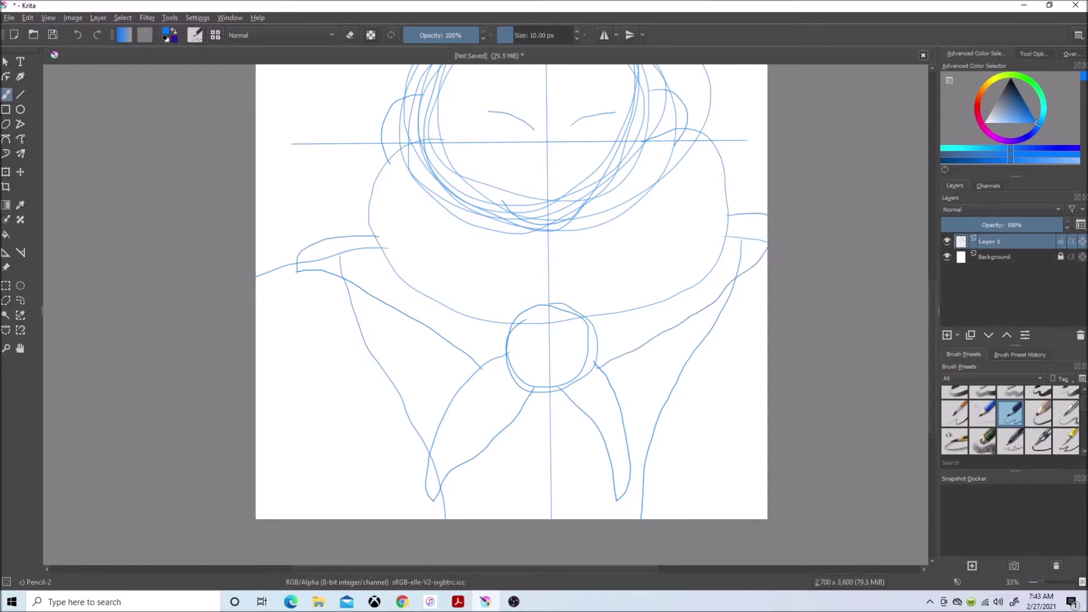
pyautogui.moveTo(320, 255); pyautogui.dragTo(430, 514)
pyautogui.moveTo(757, 272)
pyautogui.mouseDown()
pyautogui.moveTo(696, 391)
pyautogui.moveTo(659, 515)
pyautogui.mouseUp()
# - Rename Layer 1 to 'Sketch' and draw inner ear lines in both ears
pyautogui.doubleClick(990, 241)
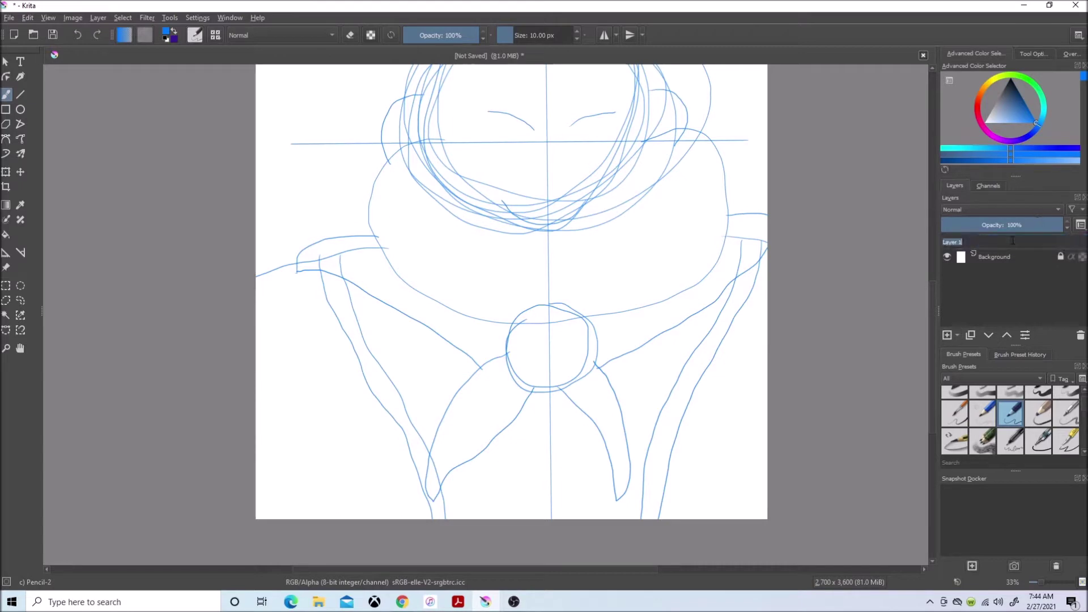
pyautogui.write('Sketch')
pyautogui.press('Return')
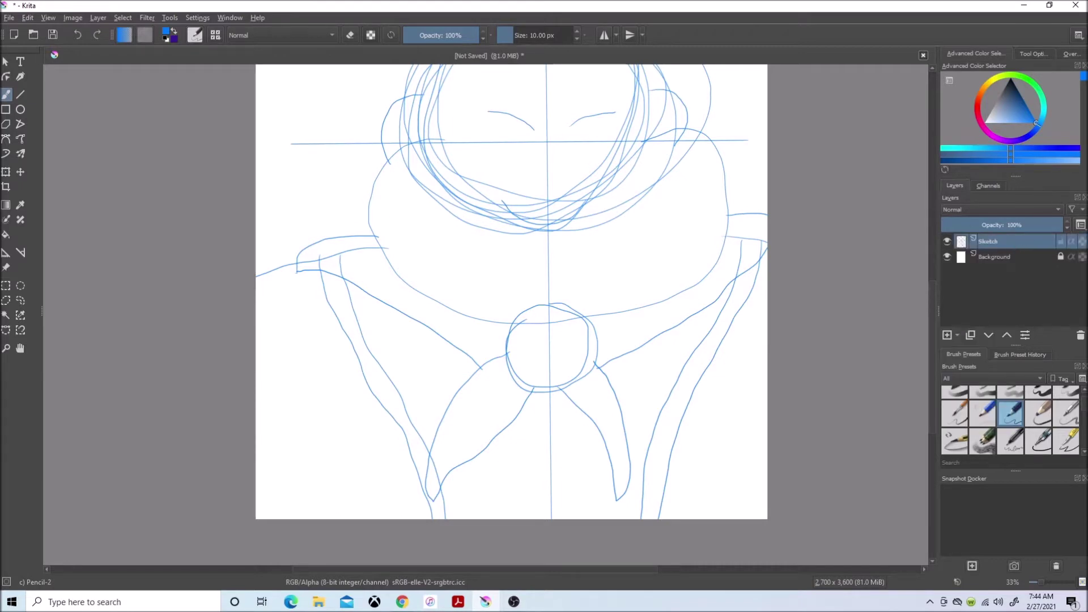
pyautogui.scroll(4, 510, 297)
pyautogui.scroll(5, 511, 280)
pyautogui.scroll(3, 510, 280)
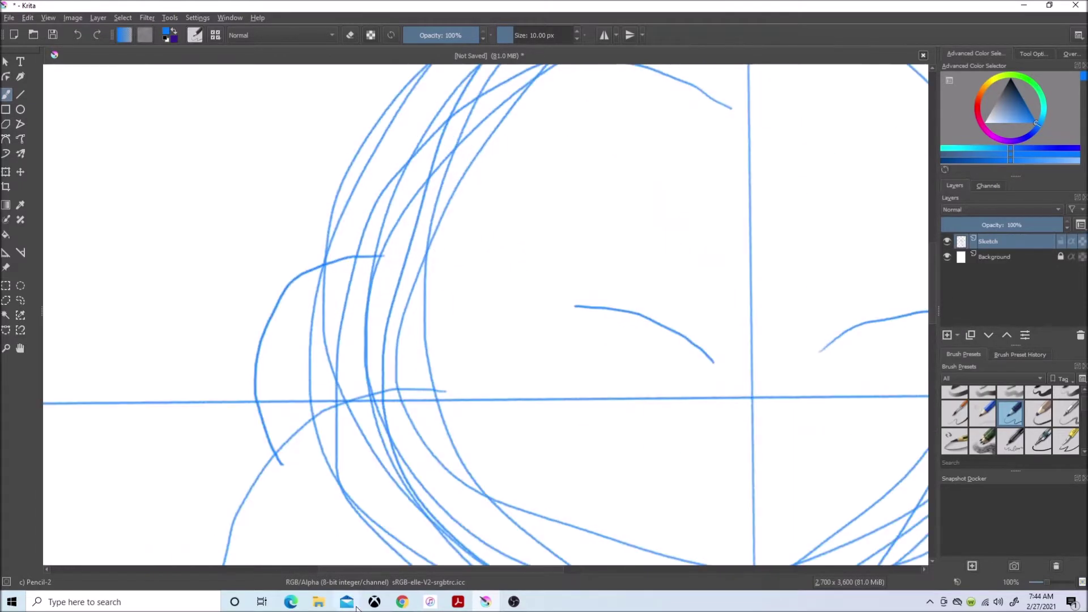
pyautogui.click(430, 602)
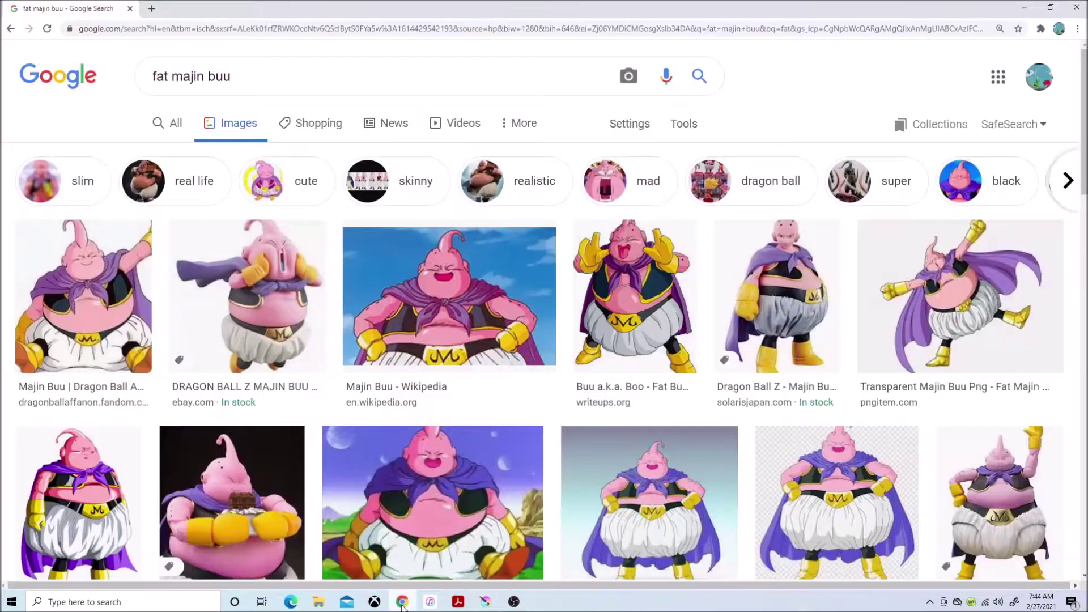
pyautogui.click(486, 602)
pyautogui.moveTo(291, 308); pyautogui.dragTo(271, 374)
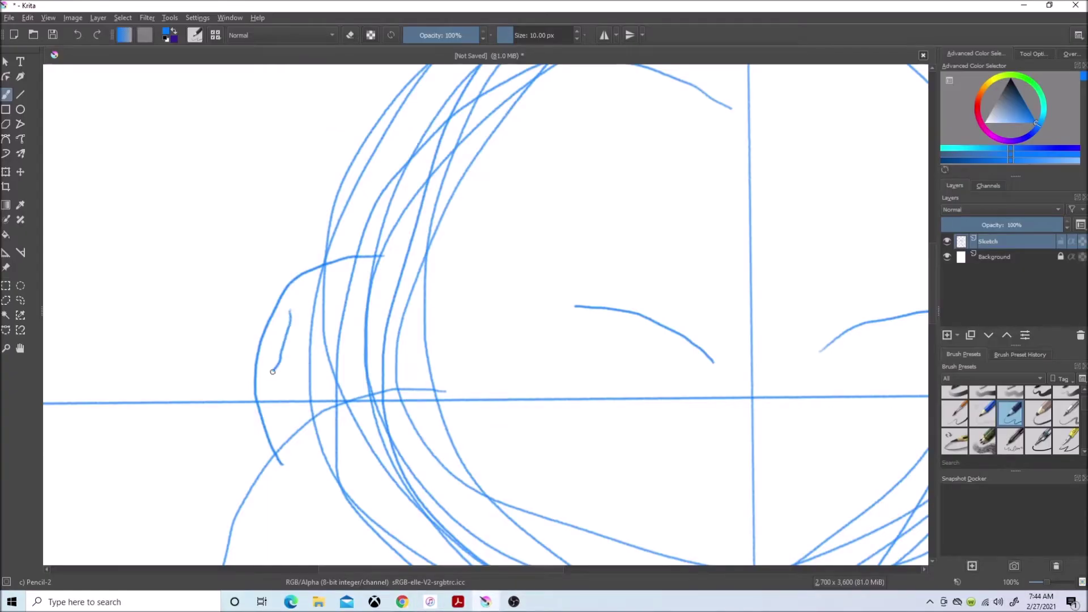
pyautogui.press('m')
pyautogui.moveTo(712, 272); pyautogui.dragTo(705, 337)
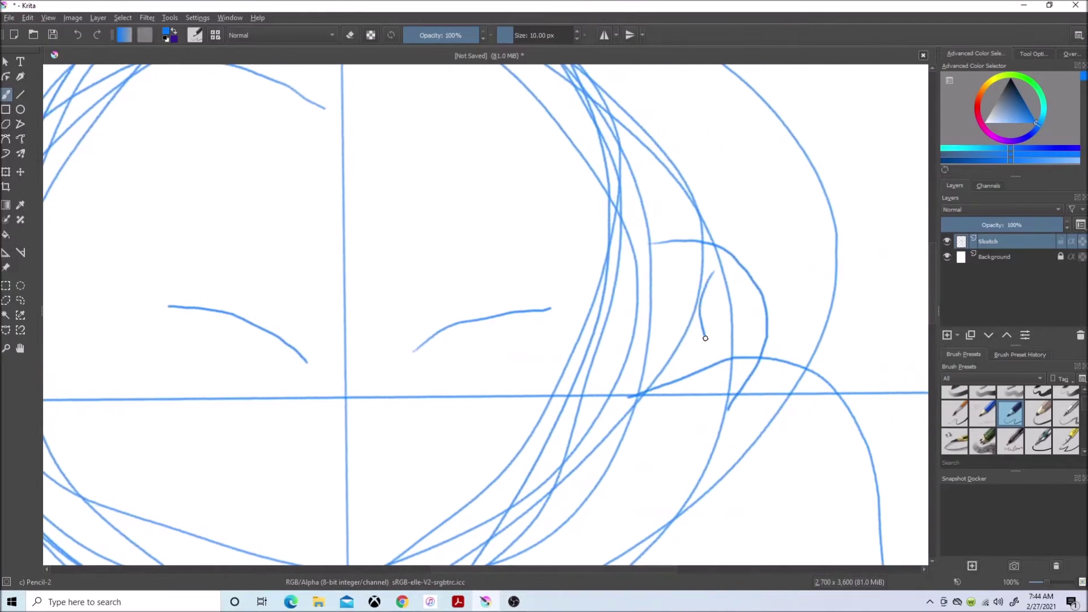
# - Add a new empty paint layer above the Sketch layer
pyautogui.press('2')
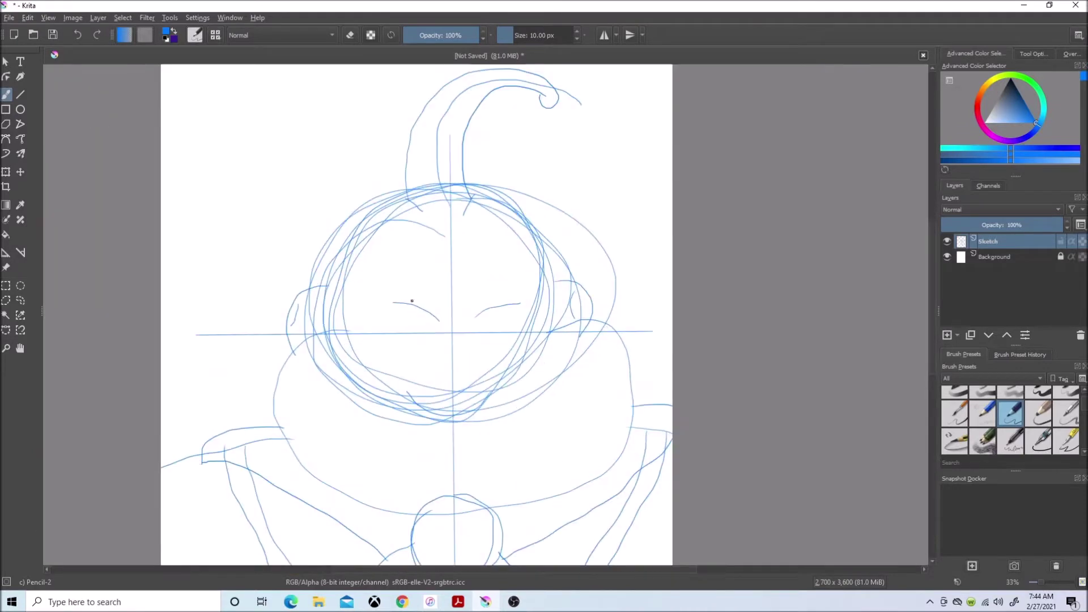
pyautogui.click(98, 18)
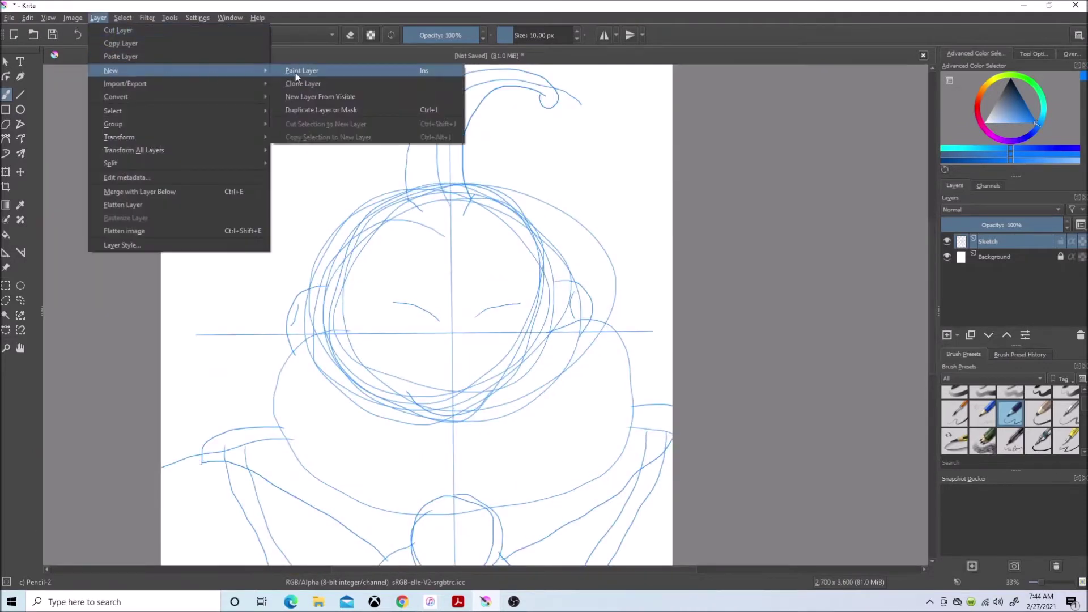
pyautogui.click(297, 70)
pyautogui.doubleClick(985, 241)
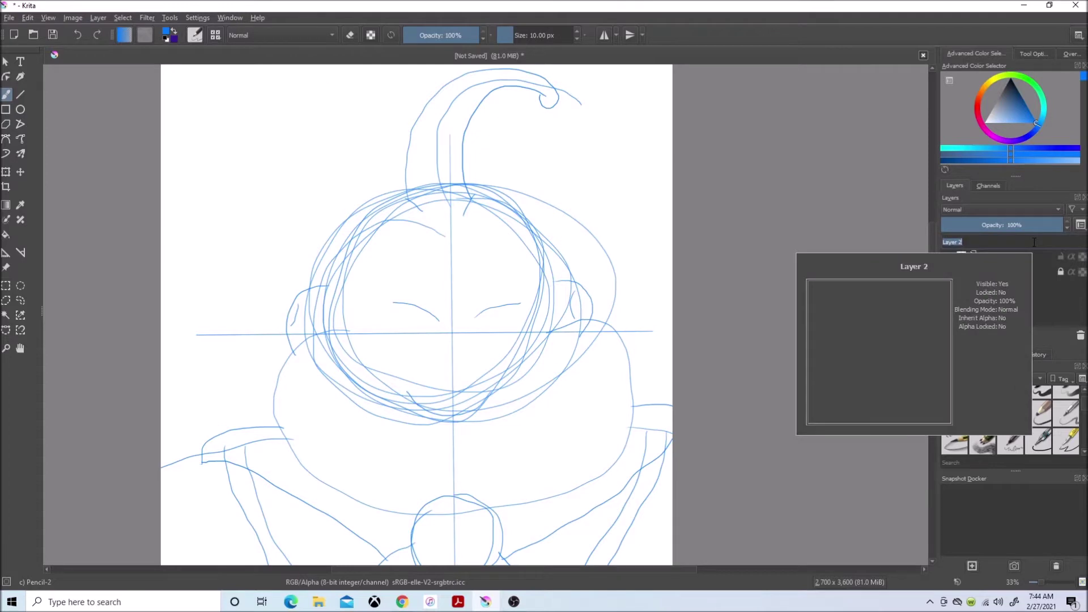
pyautogui.write('Lineer')
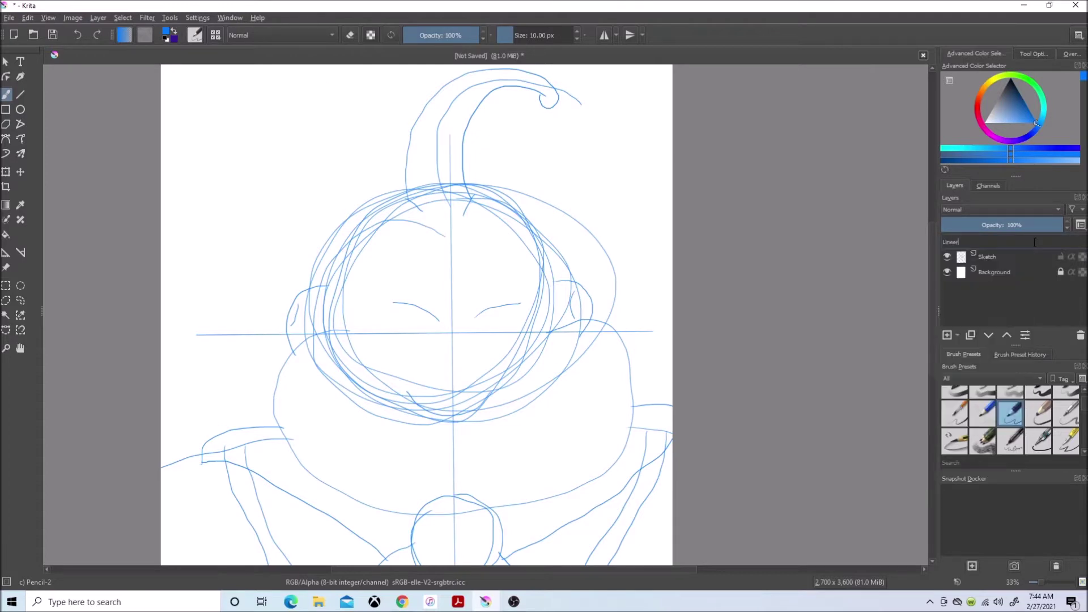
pyautogui.press('BackSpace')
pyautogui.press('BackSpace')
pyautogui.write('art')
# - Name the new layer 'Lineart', switch to black, and ink both eyebrows over the sketch
pyautogui.press('Return')
pyautogui.click(1012, 101)
pyautogui.scroll(3, 507, 233)
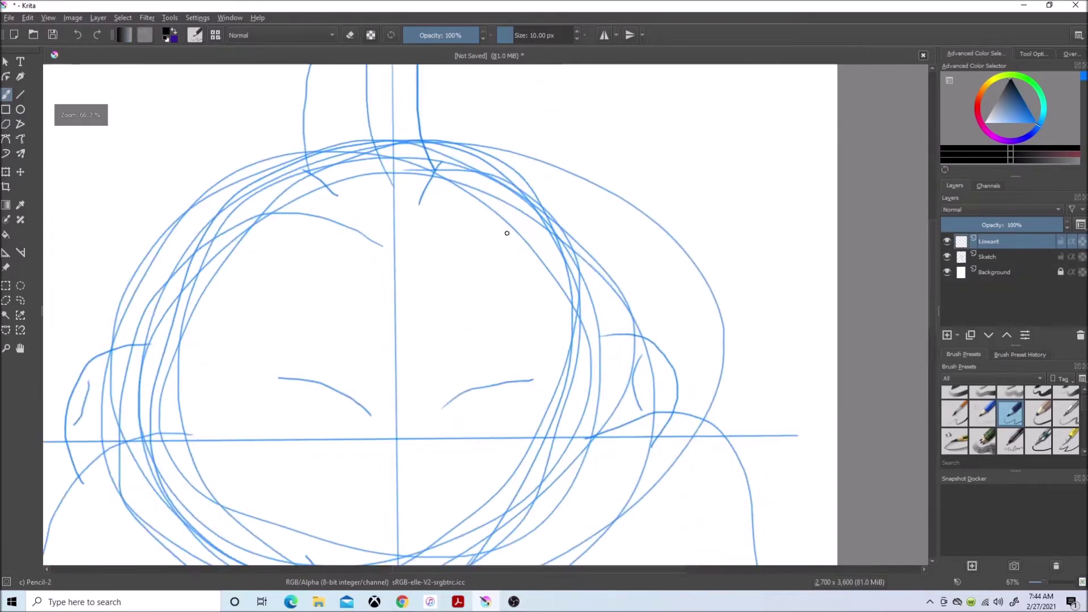
pyautogui.scroll(-1, 507, 233)
pyautogui.moveTo(425, 323); pyautogui.dragTo(441, 255)
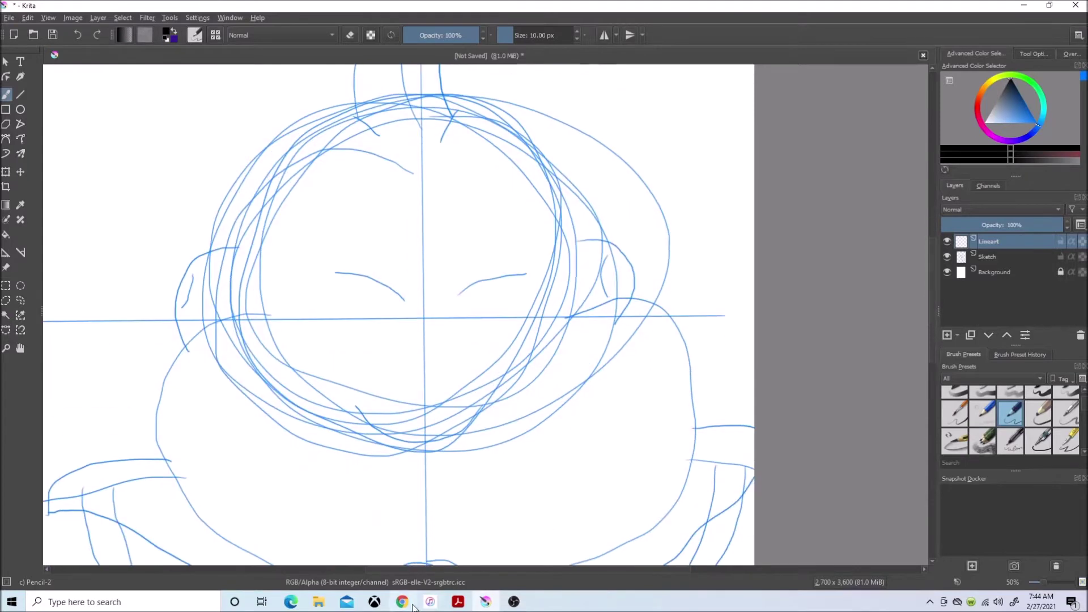
pyautogui.scroll(3, 408, 303)
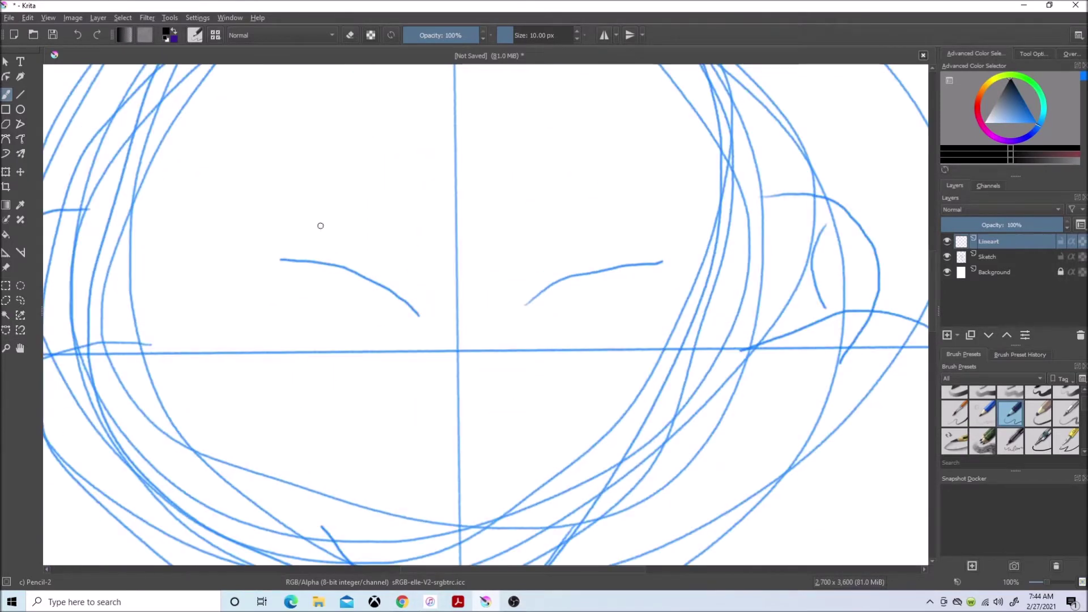
pyautogui.moveTo(417, 313); pyautogui.dragTo(284, 259)
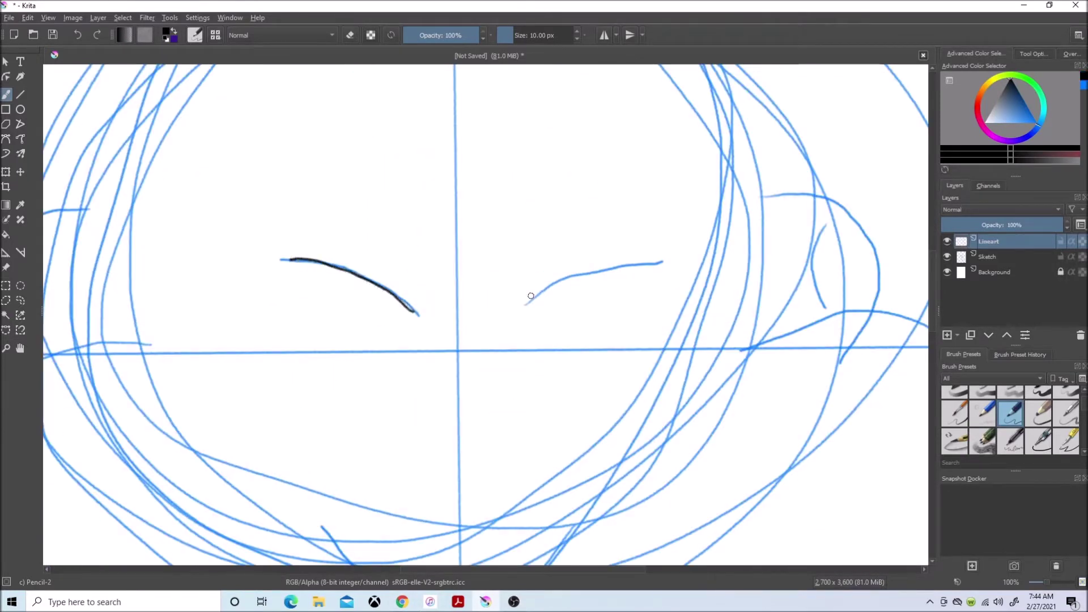
pyautogui.moveTo(528, 299); pyautogui.dragTo(655, 247)
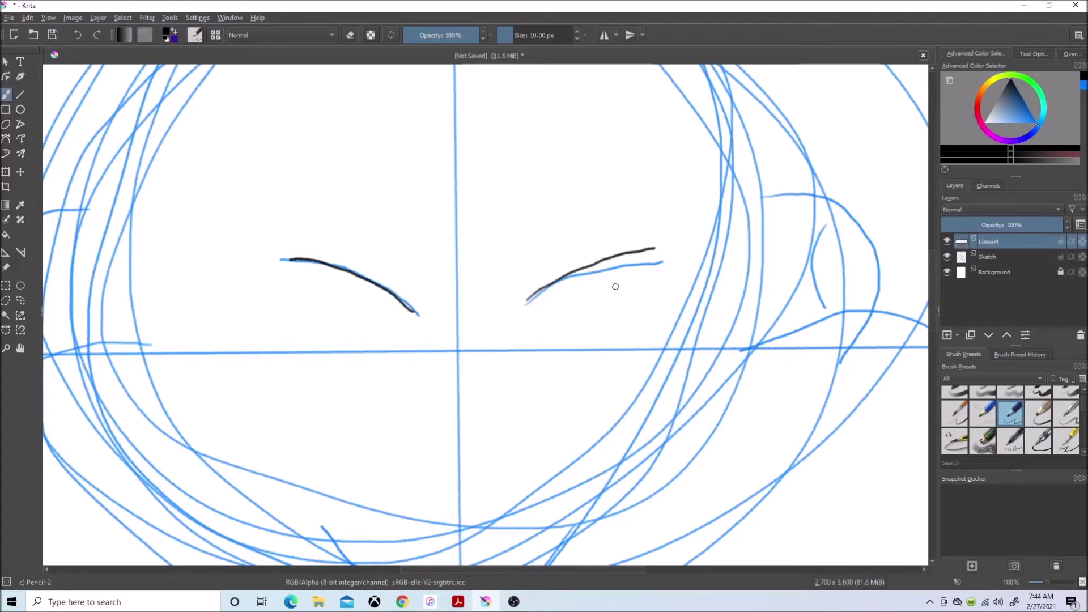
pyautogui.scroll(-3, 615, 286)
pyautogui.click(374, 602)
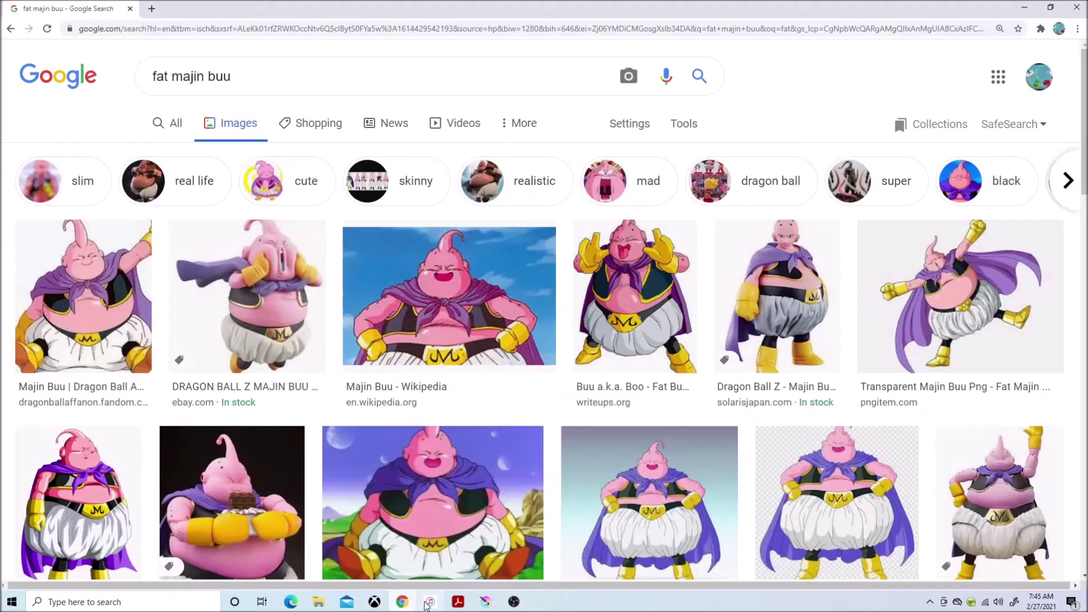
pyautogui.click(430, 602)
pyautogui.scroll(3, 510, 255)
pyautogui.scroll(2, 511, 255)
pyautogui.scroll(-1, 931, 333)
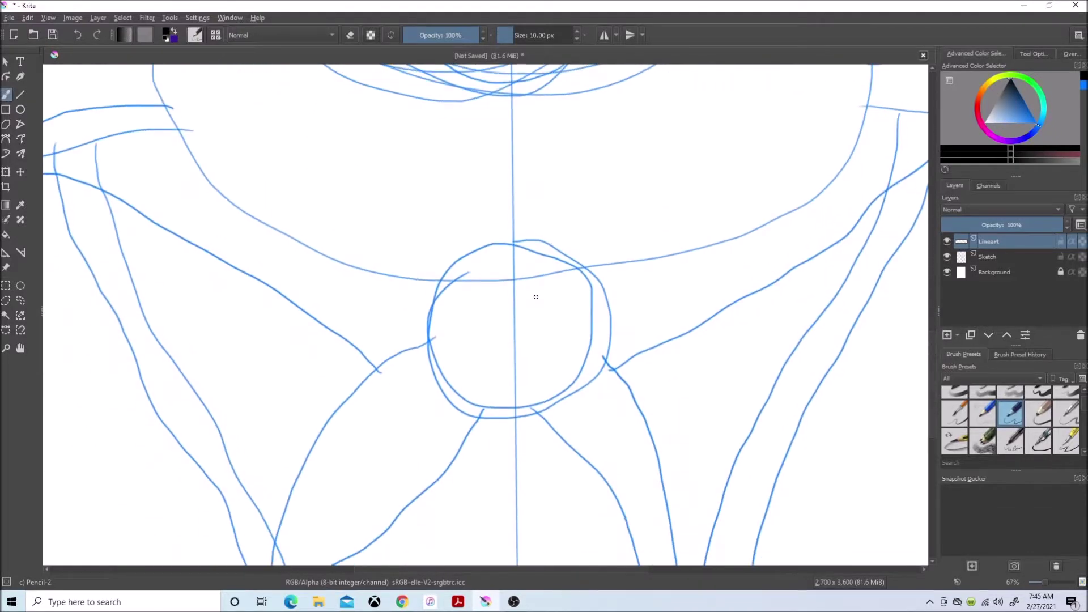
# - Ink the round cape knot's sides and two folds, plus the chin curve
pyautogui.moveTo(535, 297); pyautogui.dragTo(522, 405)
pyautogui.moveTo(521, 274); pyautogui.dragTo(604, 267)
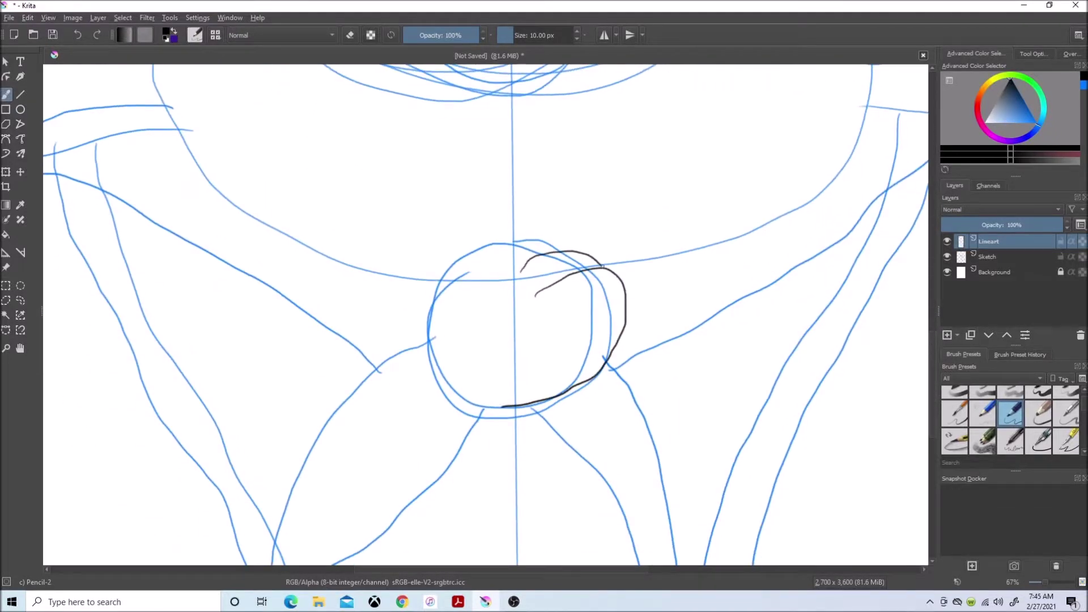
pyautogui.moveTo(503, 256); pyautogui.dragTo(576, 257)
pyautogui.click(401, 603)
pyautogui.click(485, 602)
pyautogui.moveTo(509, 406)
pyautogui.mouseDown()
pyautogui.moveTo(477, 400)
pyautogui.moveTo(491, 250)
pyautogui.mouseUp()
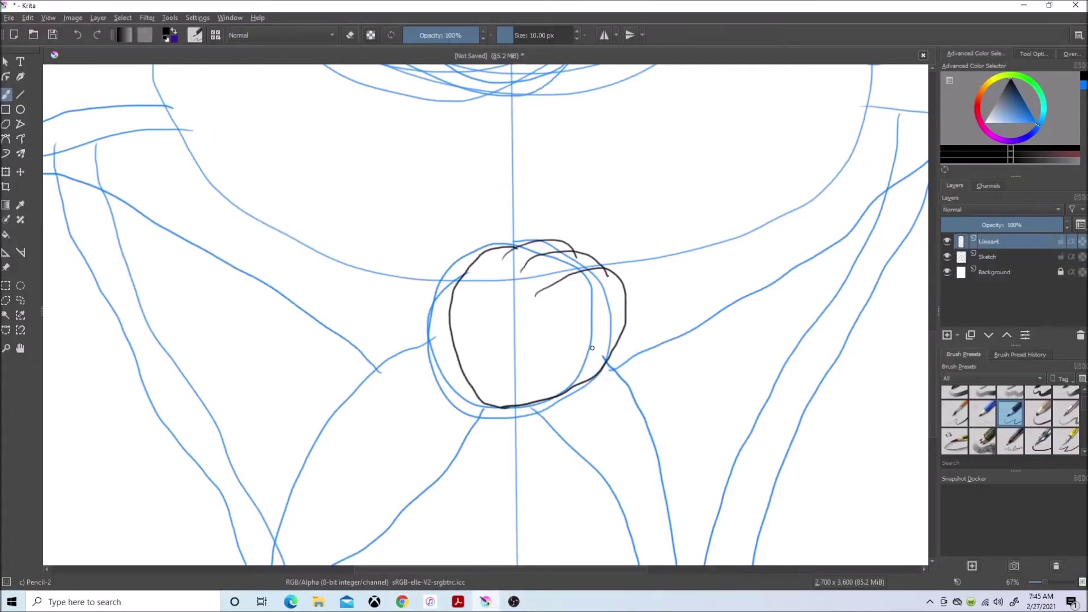
pyautogui.press('1')
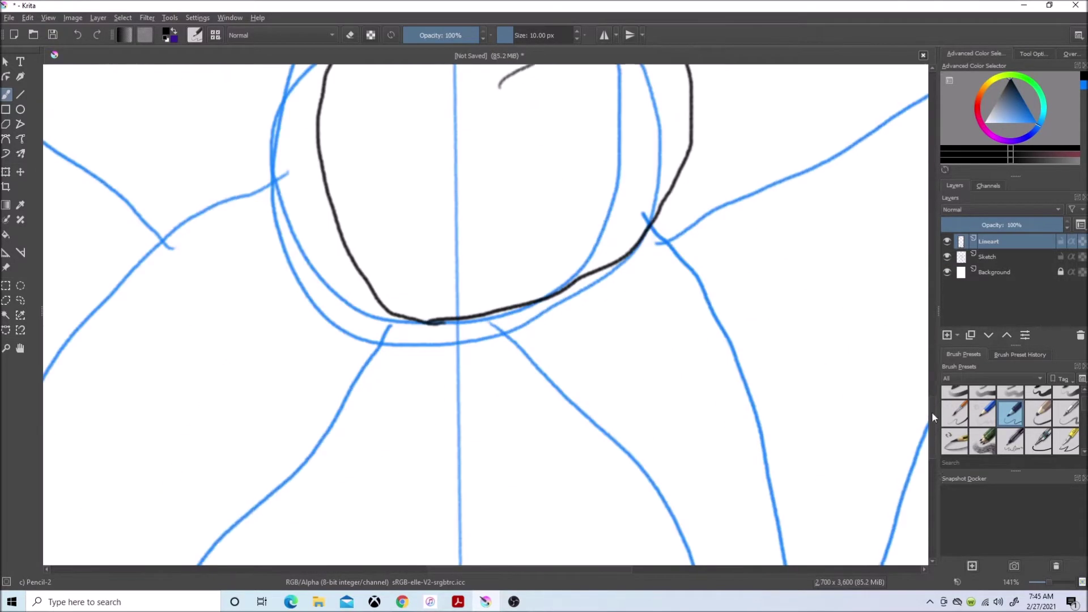
pyautogui.moveTo(932, 411); pyautogui.dragTo(932, 331)
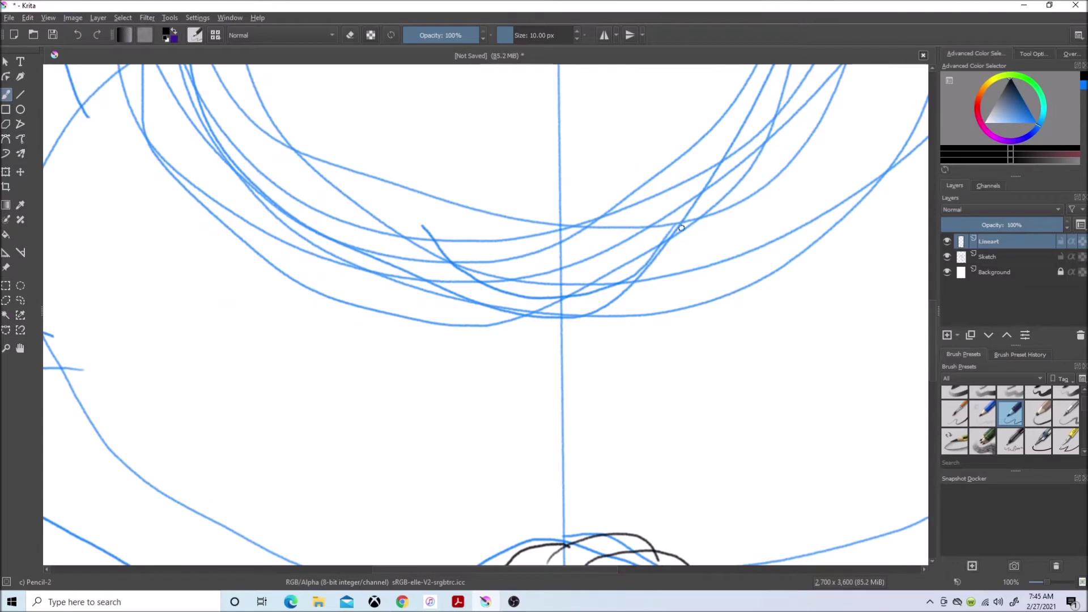
pyautogui.moveTo(682, 227)
pyautogui.mouseDown()
pyautogui.moveTo(655, 281)
pyautogui.moveTo(424, 234)
pyautogui.mouseUp()
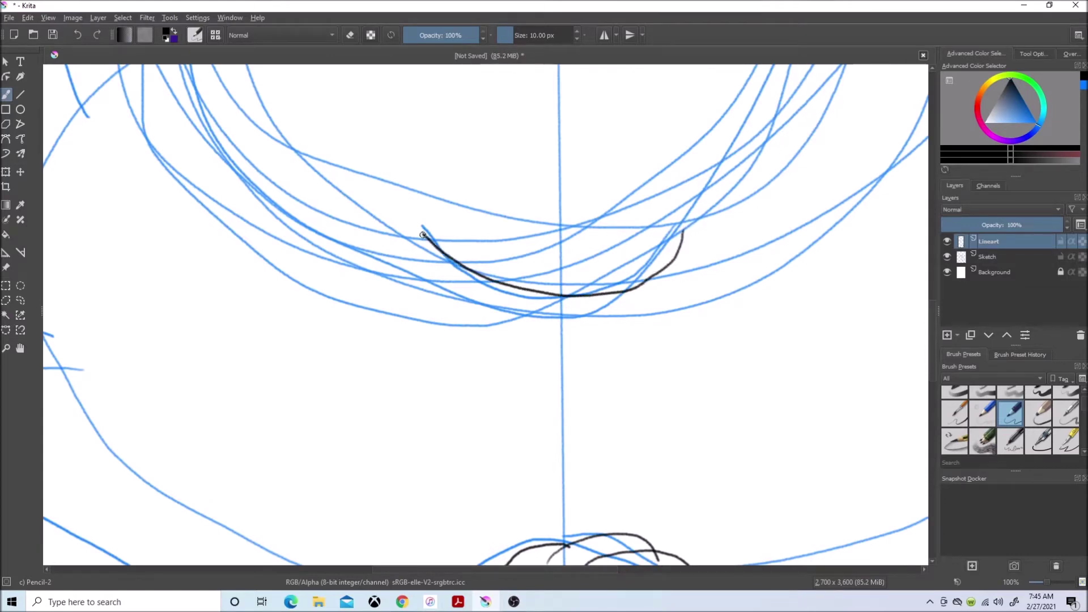
# - Ink both hanging cape tails with their outer edges, inner edges and fold lines
pyautogui.press('2')
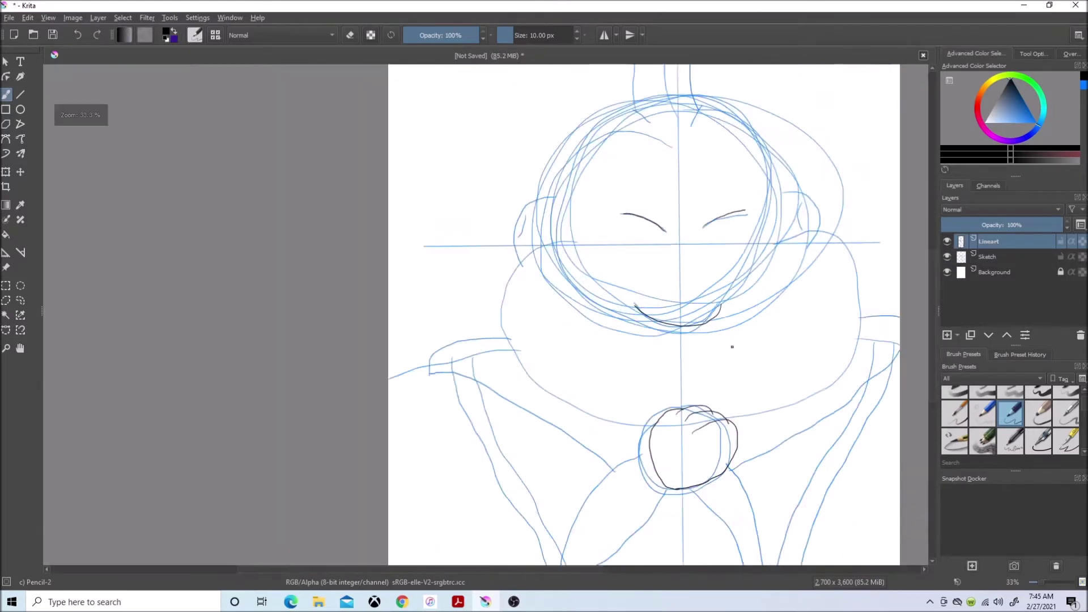
pyautogui.scroll(2, 722, 332)
pyautogui.scroll(2, 724, 332)
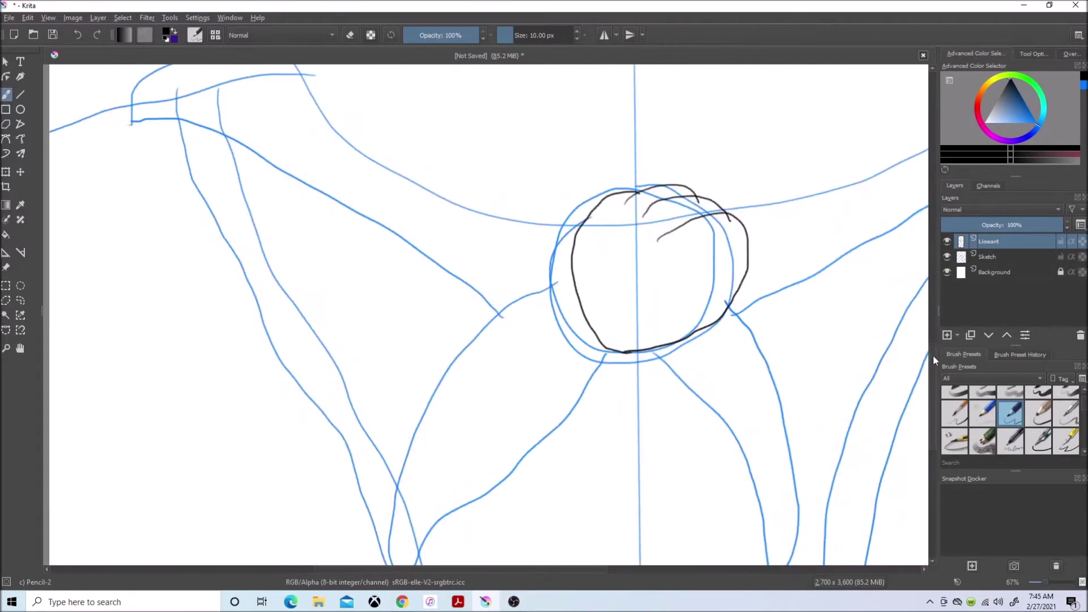
pyautogui.moveTo(932, 354); pyautogui.dragTo(932, 372)
pyautogui.moveTo(614, 261)
pyautogui.mouseDown()
pyautogui.moveTo(535, 358)
pyautogui.moveTo(418, 457)
pyautogui.mouseUp()
pyautogui.moveTo(559, 195)
pyautogui.mouseDown()
pyautogui.moveTo(400, 304)
pyautogui.moveTo(408, 483)
pyautogui.mouseUp()
pyautogui.moveTo(579, 217); pyautogui.dragTo(512, 254)
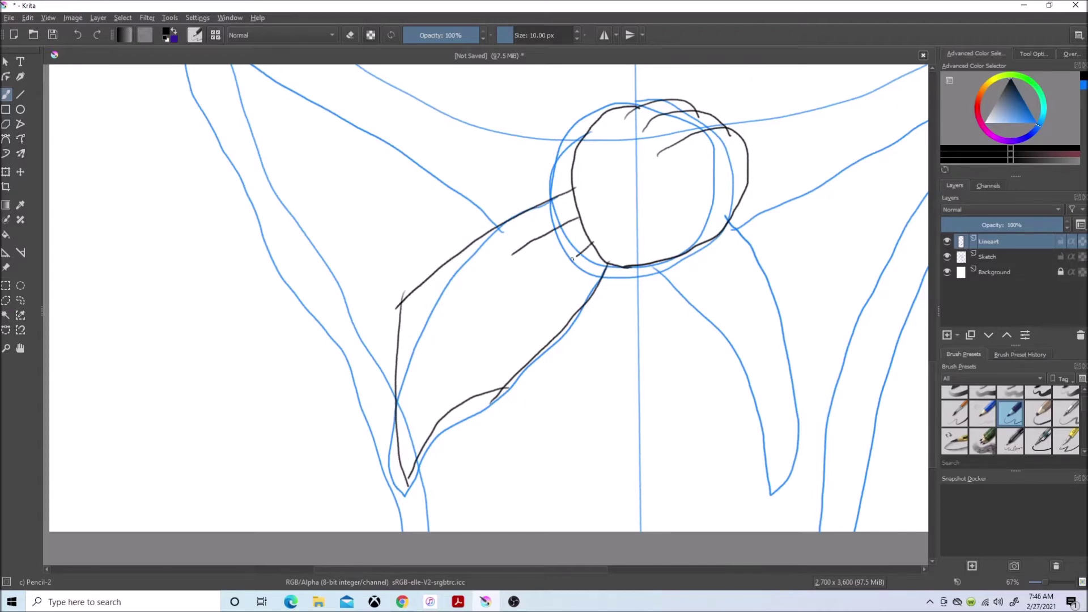
pyautogui.moveTo(591, 243); pyautogui.dragTo(542, 285)
pyautogui.moveTo(646, 270)
pyautogui.mouseDown()
pyautogui.moveTo(668, 323)
pyautogui.moveTo(733, 374)
pyautogui.moveTo(726, 493)
pyautogui.mouseUp()
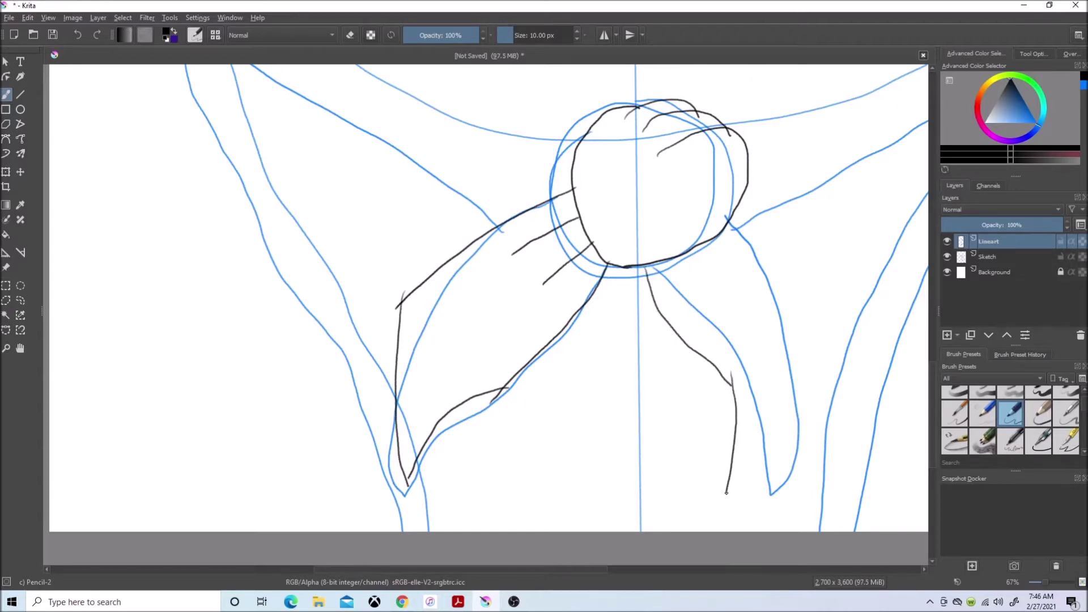
pyautogui.moveTo(726, 229)
pyautogui.mouseDown()
pyautogui.moveTo(796, 329)
pyautogui.moveTo(726, 492)
pyautogui.mouseUp()
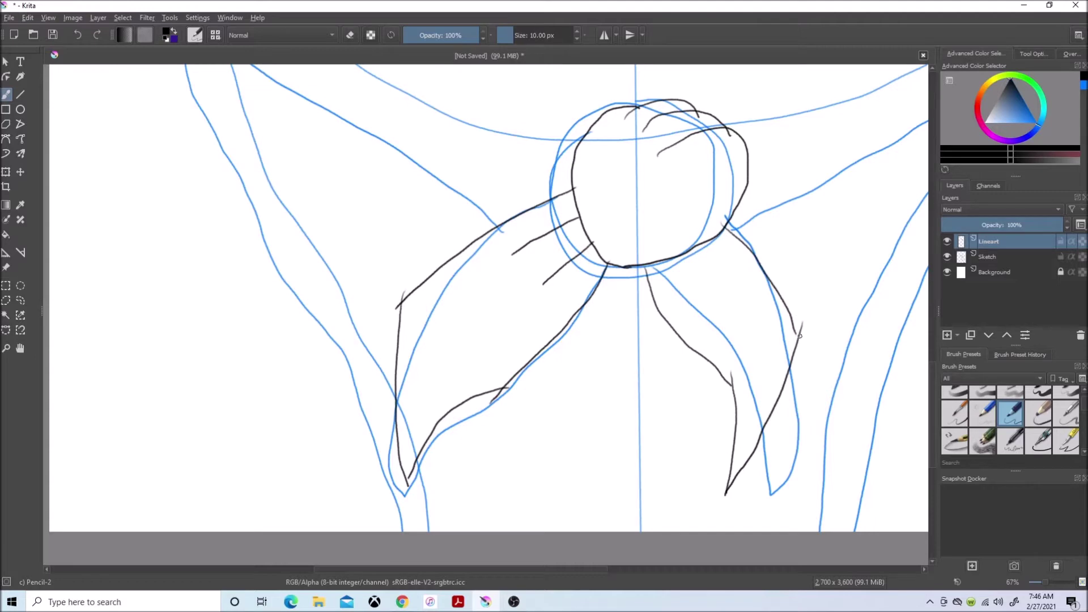
pyautogui.scroll(-5, 781, 279)
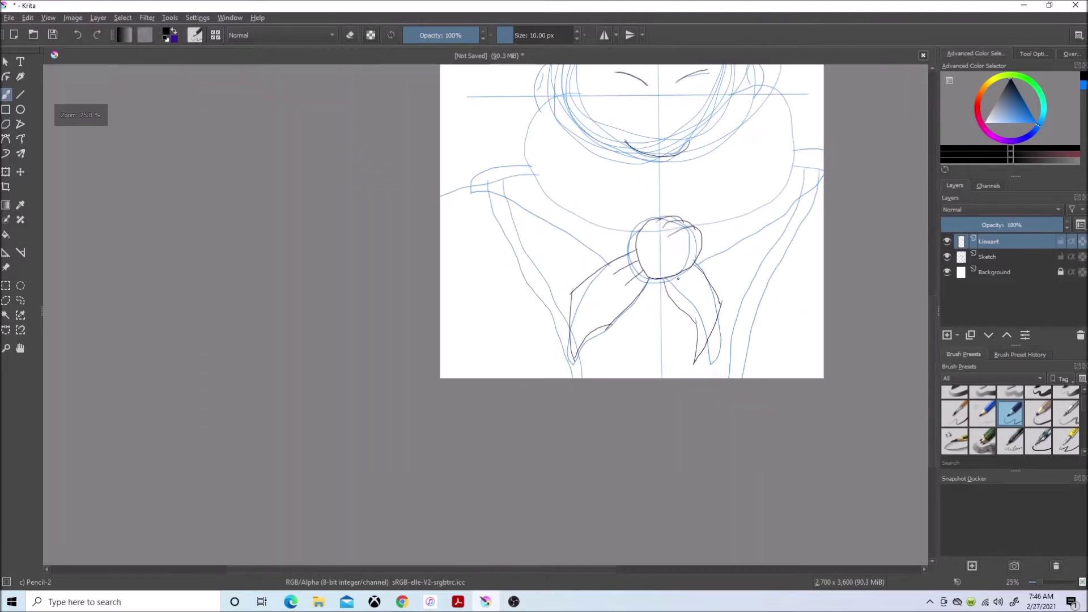
pyautogui.scroll(3, 680, 221)
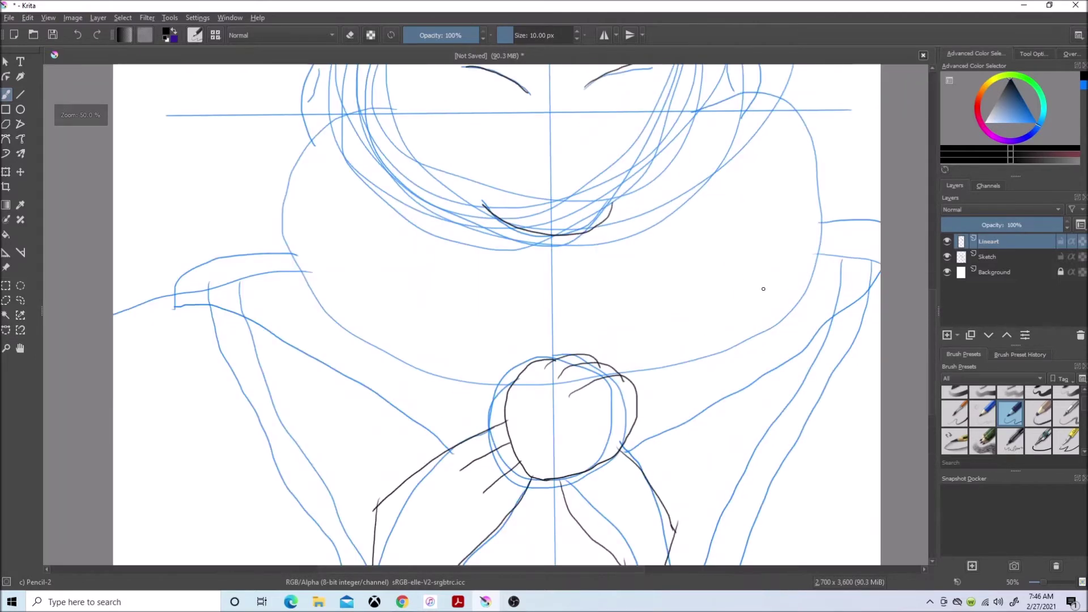
pyautogui.scroll(2, 680, 221)
pyautogui.moveTo(933, 324); pyautogui.dragTo(933, 303)
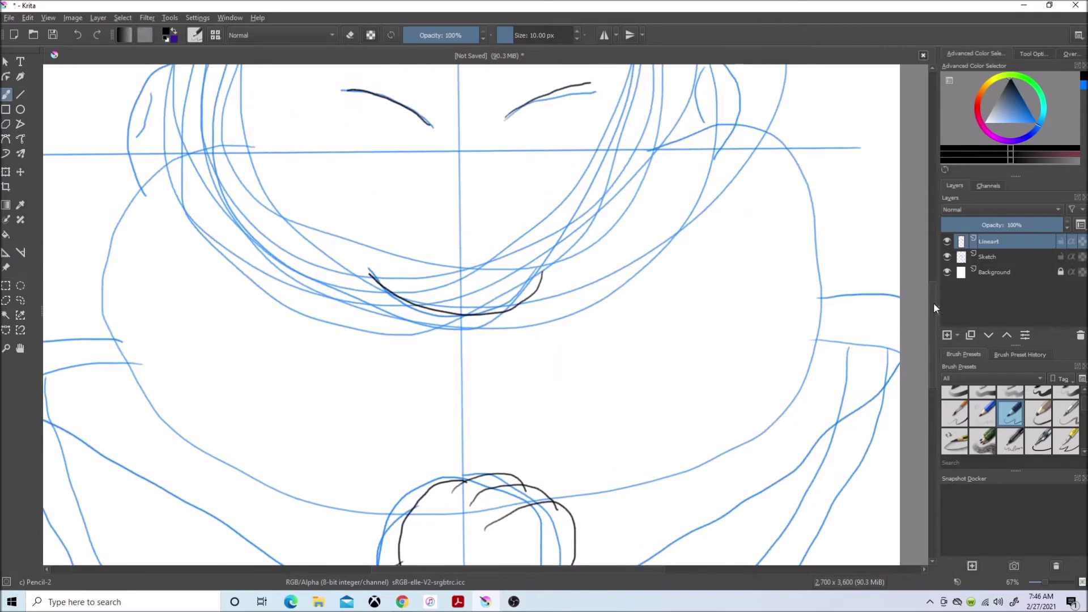
# - Ink the left and right sides of the body outline and the top curve of the head
pyautogui.moveTo(413, 509)
pyautogui.mouseDown()
pyautogui.moveTo(157, 196)
pyautogui.moveTo(252, 154)
pyautogui.mouseUp()
pyautogui.moveTo(552, 501); pyautogui.dragTo(679, 119)
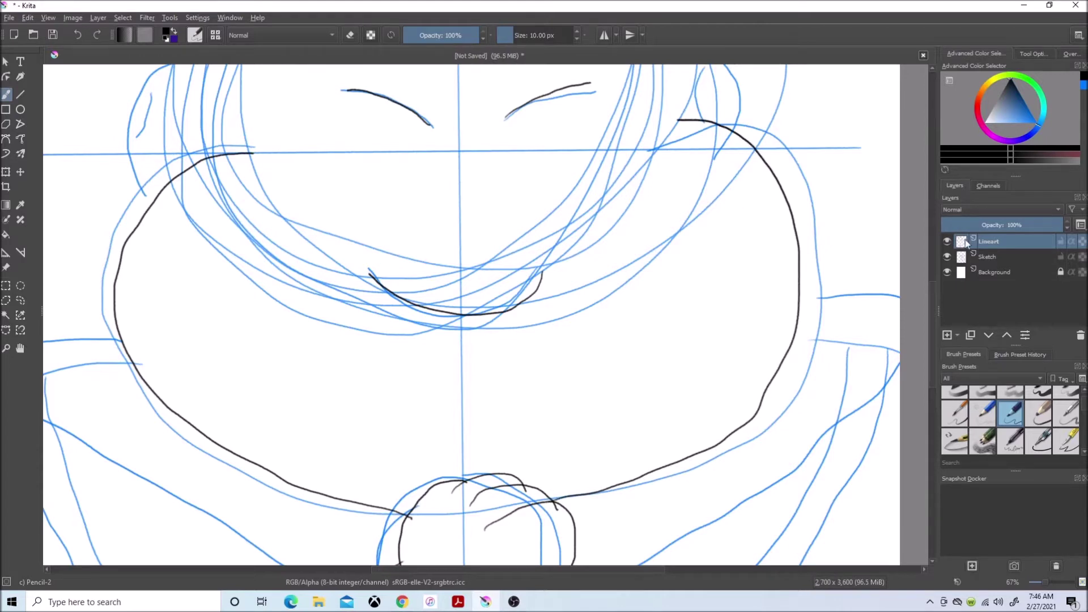
pyautogui.moveTo(933, 308); pyautogui.dragTo(931, 251)
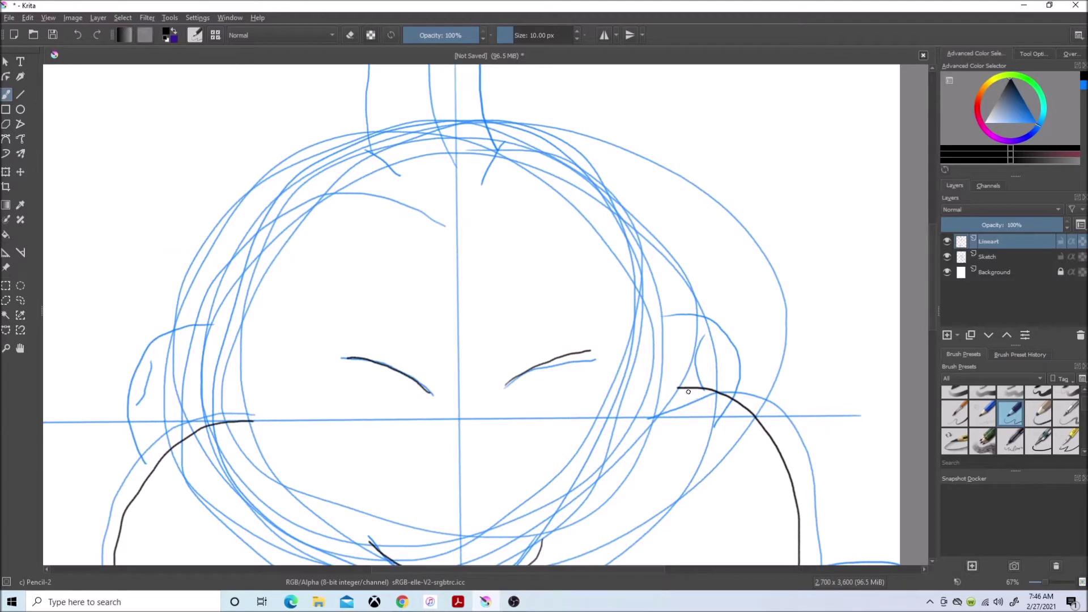
pyautogui.moveTo(692, 389)
pyautogui.mouseDown()
pyautogui.moveTo(689, 319)
pyautogui.moveTo(595, 191)
pyautogui.moveTo(501, 119)
pyautogui.moveTo(424, 116)
pyautogui.moveTo(265, 200)
pyautogui.moveTo(205, 383)
pyautogui.moveTo(213, 434)
pyautogui.mouseUp()
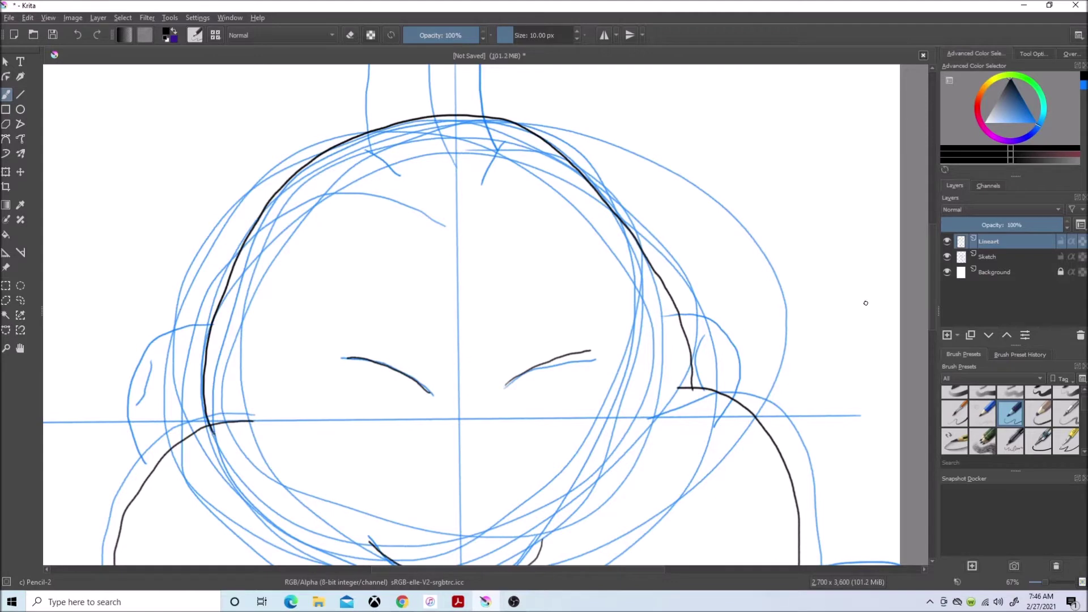
pyautogui.scroll(-4, 511, 331)
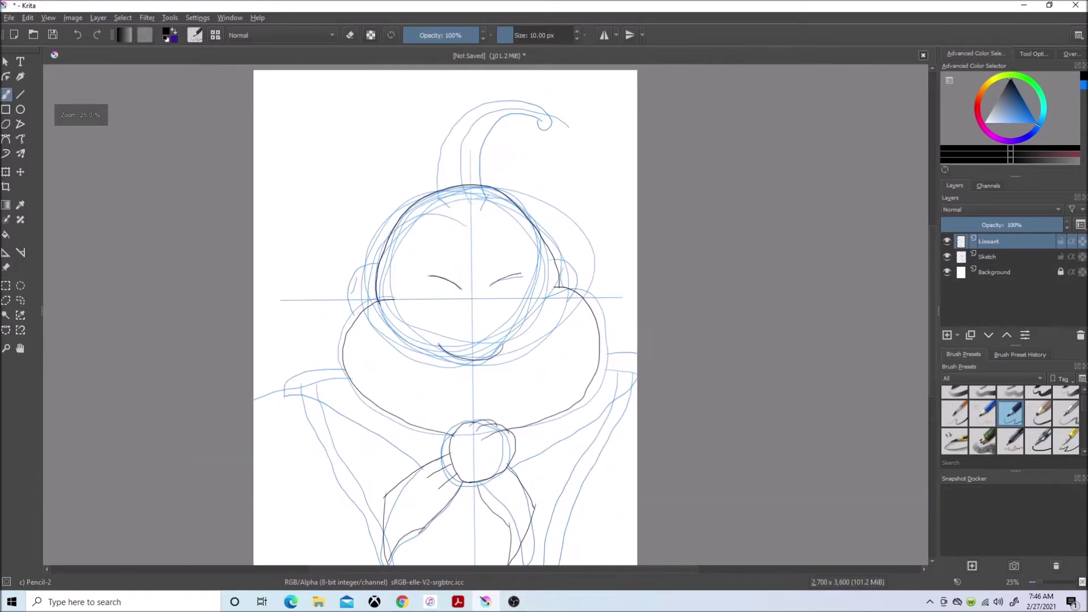
pyautogui.scroll(4, 510, 213)
pyautogui.scroll(2, 510, 213)
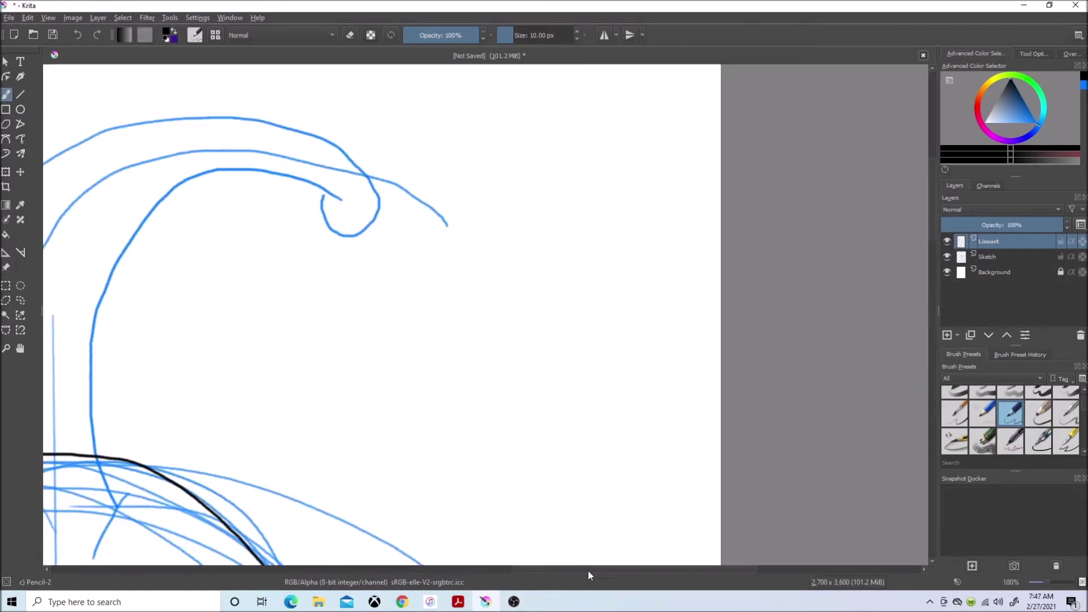
pyautogui.moveTo(588, 570); pyautogui.dragTo(477, 570)
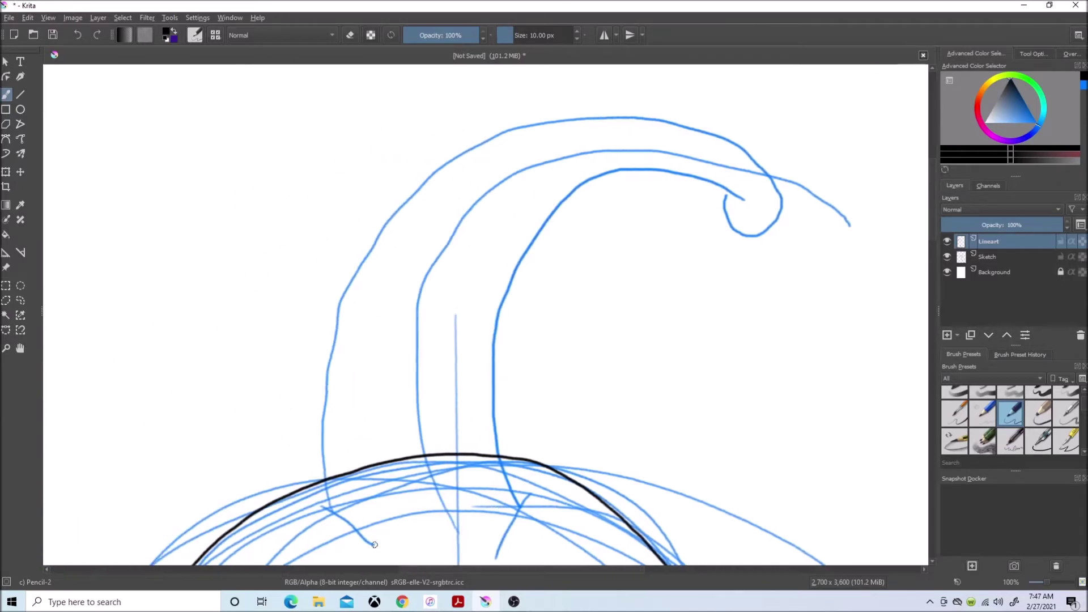
# - Ink the curled antenna outline, the head edge, and the left ear's outer and inner lines
pyautogui.moveTo(374, 544)
pyautogui.mouseDown()
pyautogui.moveTo(318, 491)
pyautogui.moveTo(743, 230)
pyautogui.moveTo(755, 208)
pyautogui.moveTo(697, 179)
pyautogui.moveTo(552, 226)
pyautogui.moveTo(489, 425)
pyautogui.moveTo(515, 486)
pyautogui.mouseUp()
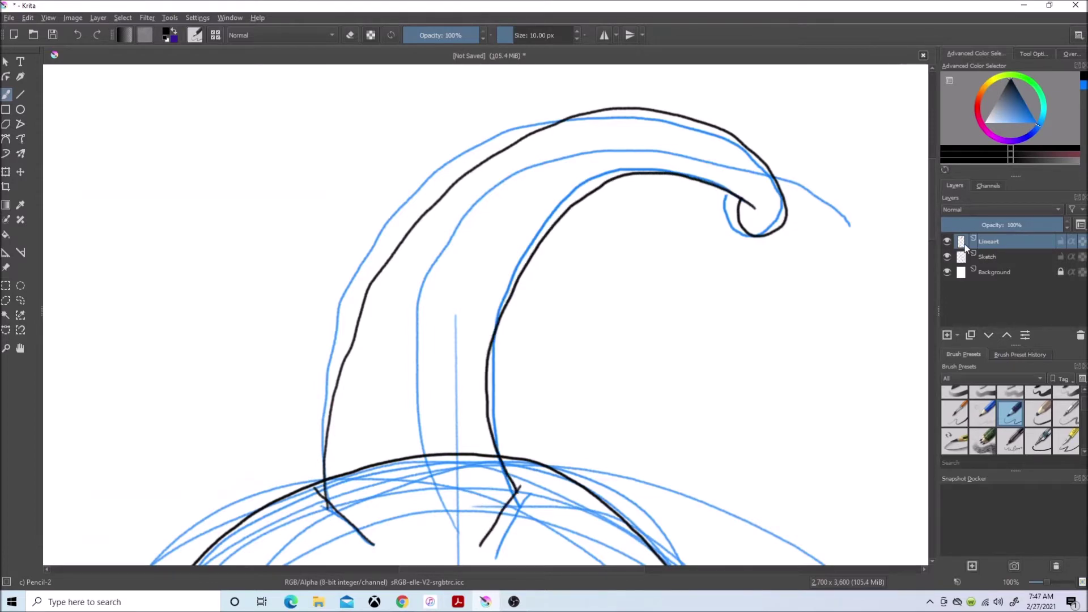
pyautogui.scroll(-5, 484, 323)
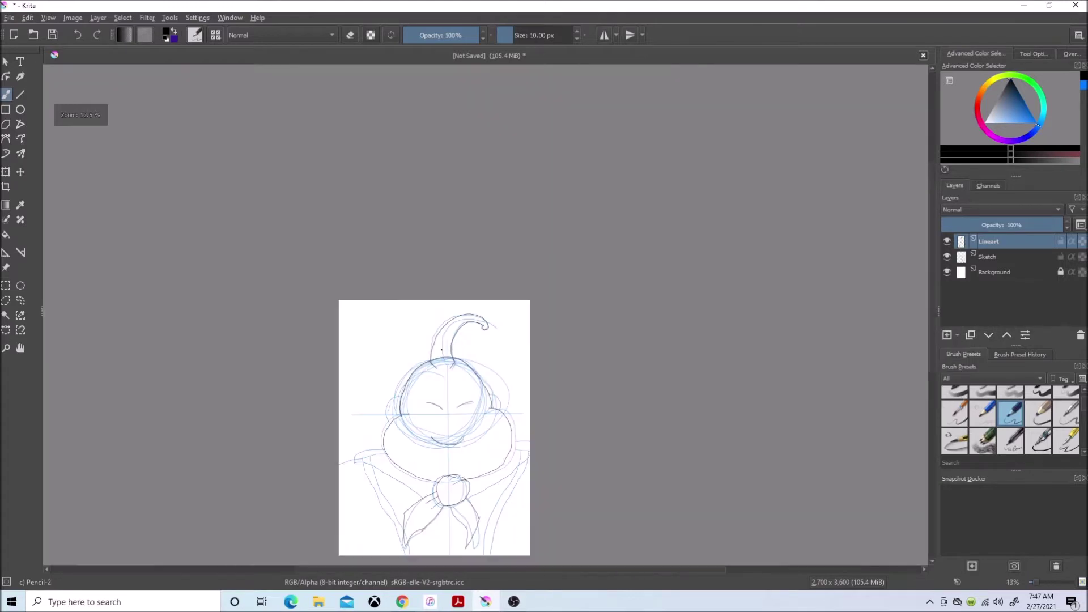
pyautogui.scroll(5, 478, 323)
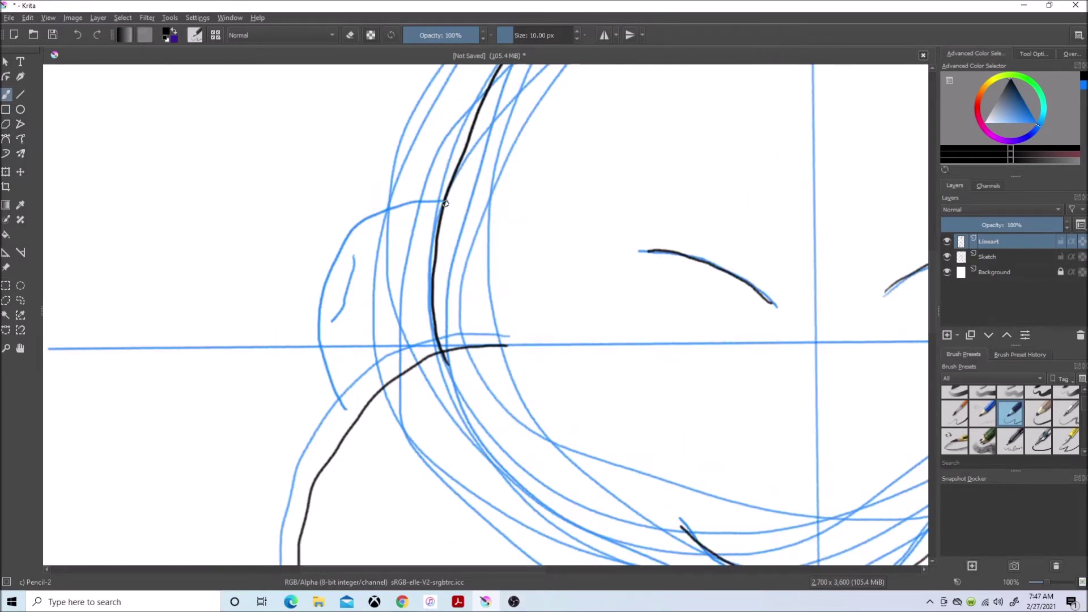
pyautogui.moveTo(449, 205); pyautogui.dragTo(355, 429)
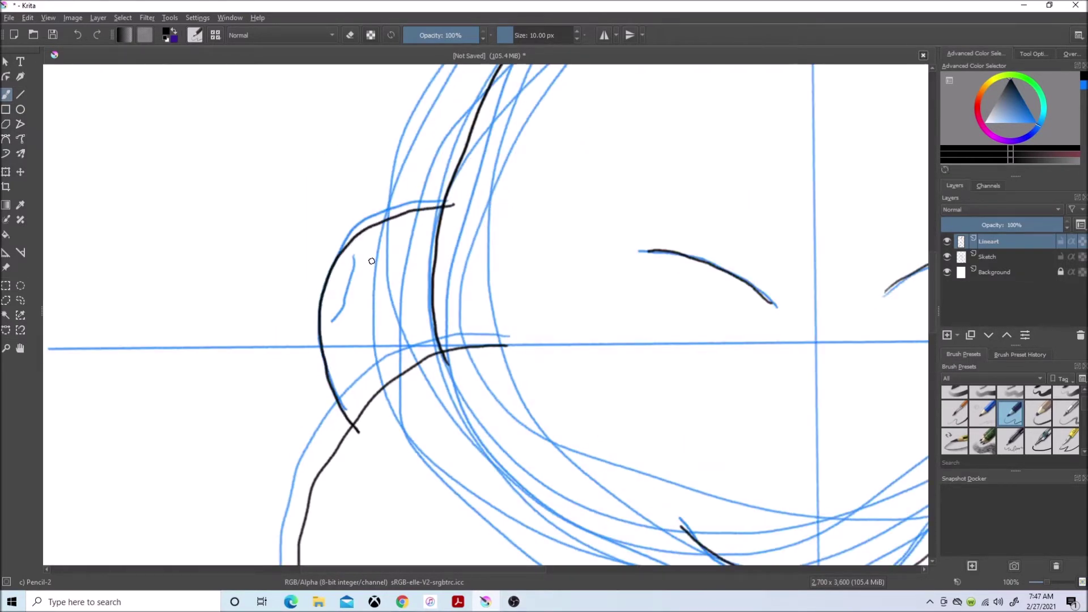
pyautogui.moveTo(371, 261); pyautogui.dragTo(347, 343)
pyautogui.hotkey('ctrl', 'z')
pyautogui.moveTo(380, 252); pyautogui.dragTo(348, 333)
pyautogui.scroll(-3, 389, 340)
pyautogui.scroll(3, 254, 256)
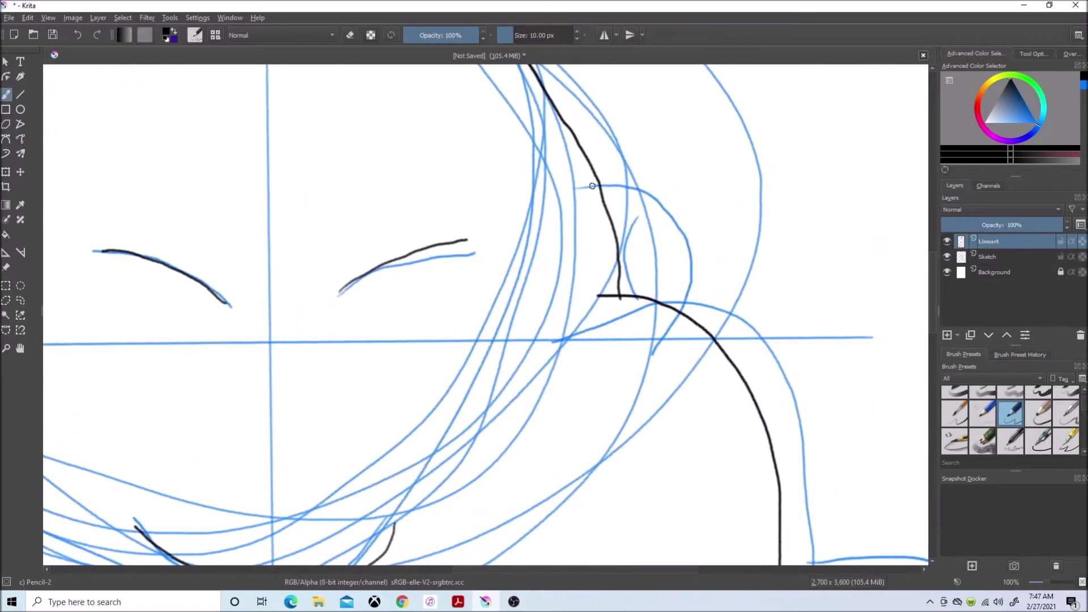
# - Ink the right ear's outer curve and a short inner line, then check the references
pyautogui.moveTo(592, 186); pyautogui.dragTo(650, 312)
pyautogui.hotkey('ctrl', 'z')
pyautogui.moveTo(592, 180); pyautogui.dragTo(676, 332)
pyautogui.moveTo(642, 229); pyautogui.dragTo(664, 287)
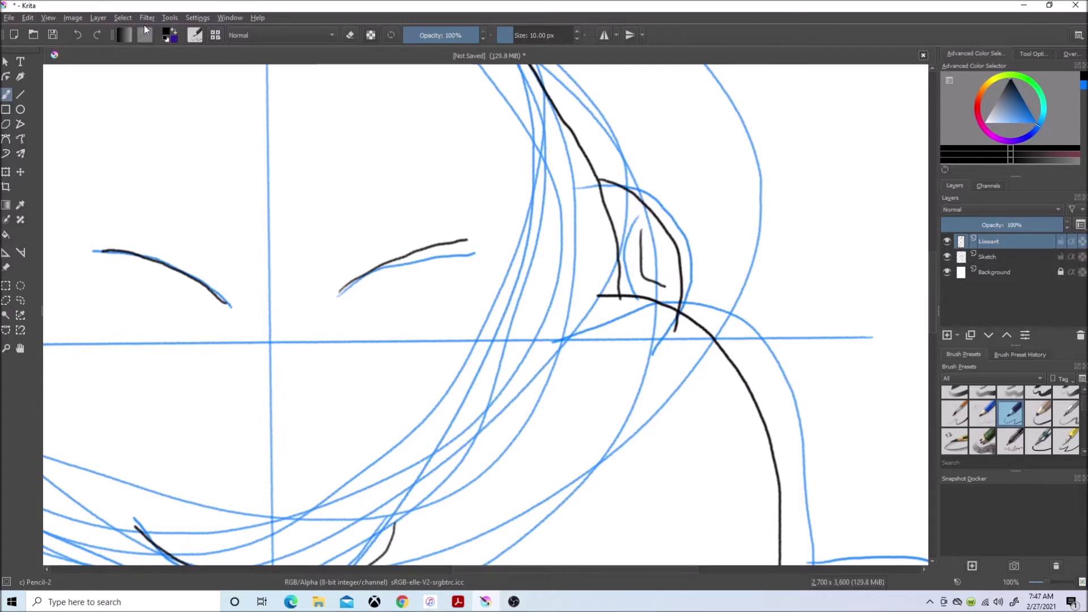
pyautogui.hotkey('ctrl', 'z')
pyautogui.moveTo(638, 224); pyautogui.dragTo(646, 269)
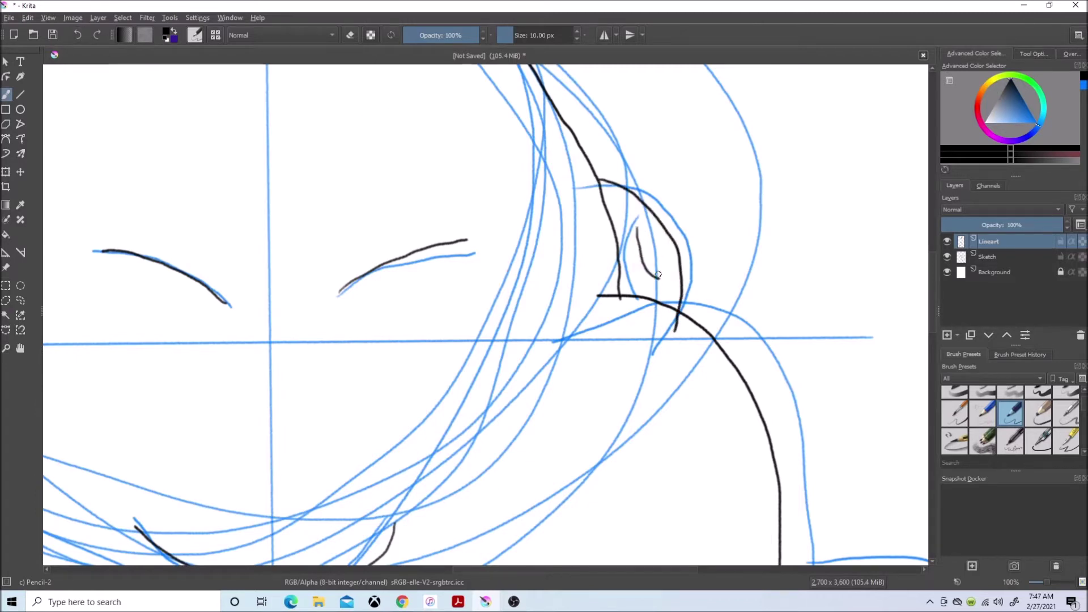
pyautogui.scroll(-5, 484, 388)
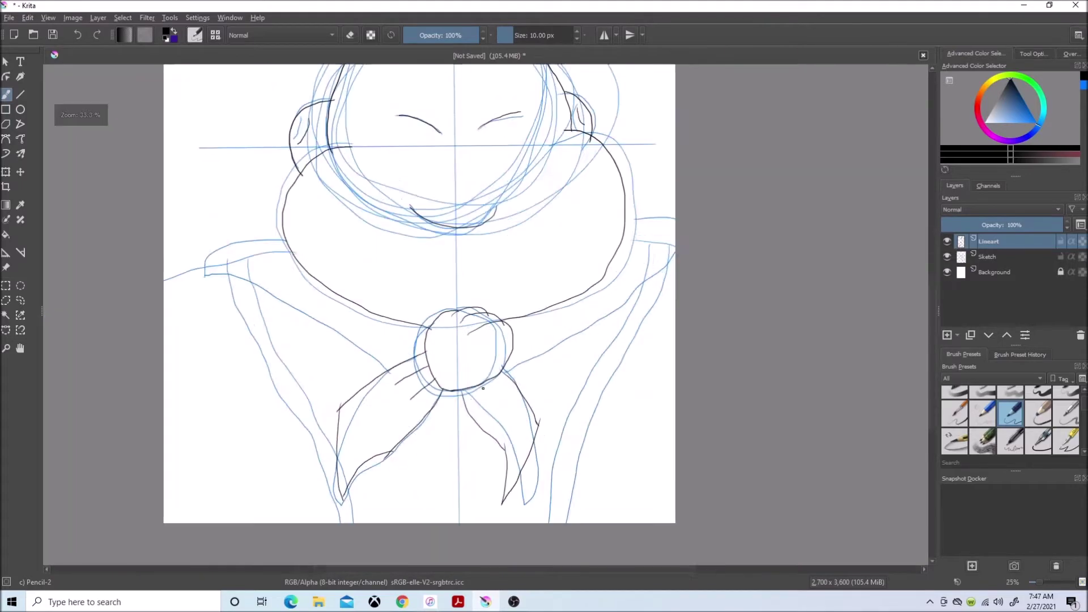
pyautogui.scroll(3, 482, 387)
pyautogui.scroll(-2, 501, 426)
pyautogui.click(401, 601)
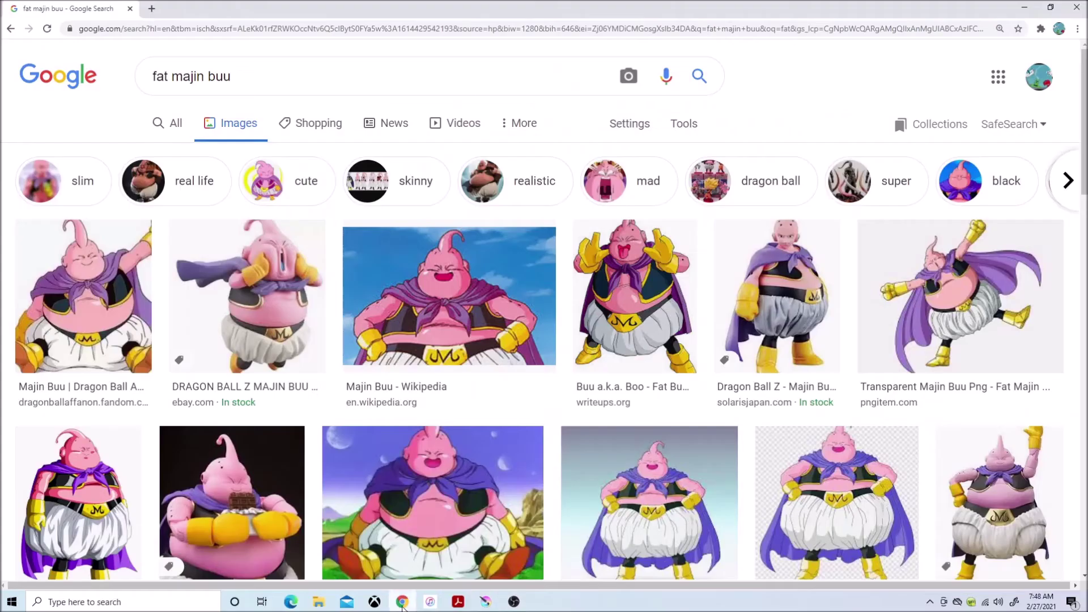
pyautogui.moveTo(485, 601)
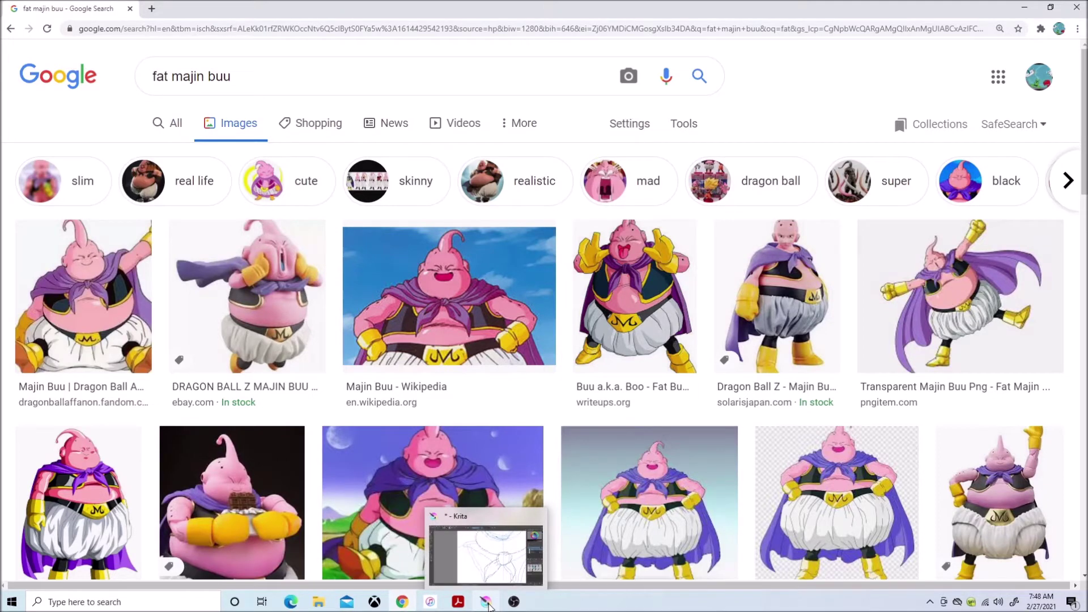
pyautogui.click(486, 602)
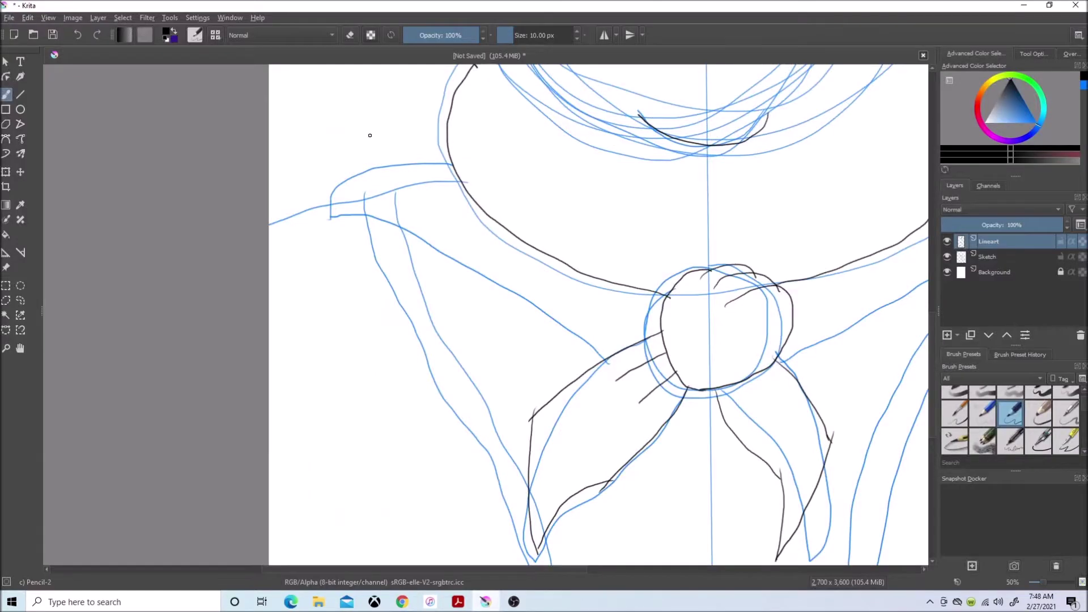
# - Ink the left cape tip's top and lower edges, two curved folds and its extension
pyautogui.moveTo(403, 196); pyautogui.dragTo(364, 184)
pyautogui.moveTo(335, 215); pyautogui.dragTo(567, 345)
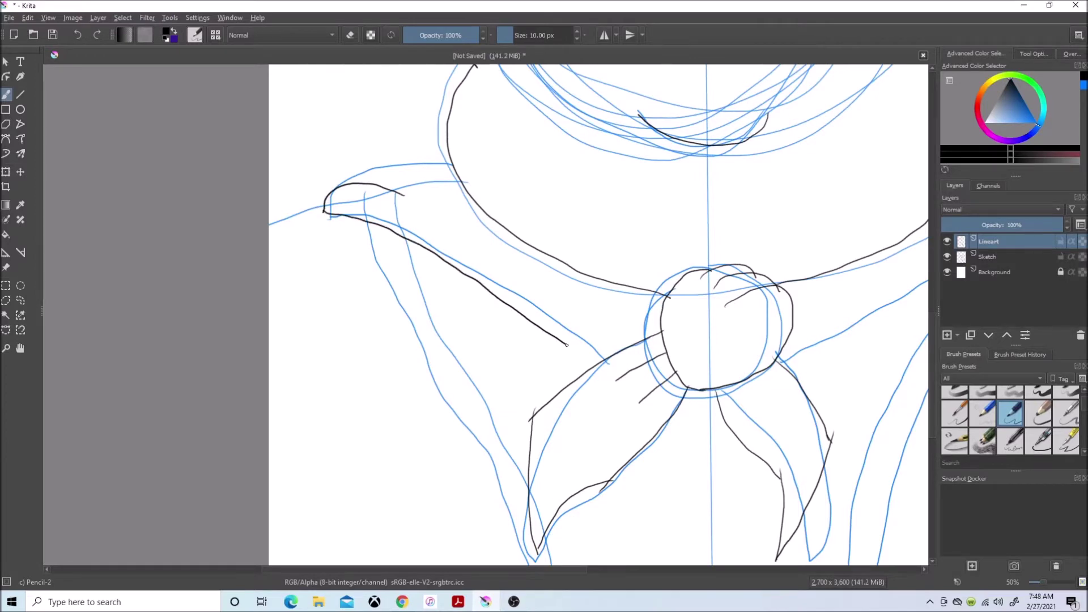
pyautogui.moveTo(349, 179); pyautogui.dragTo(449, 235)
pyautogui.moveTo(435, 181); pyautogui.dragTo(481, 249)
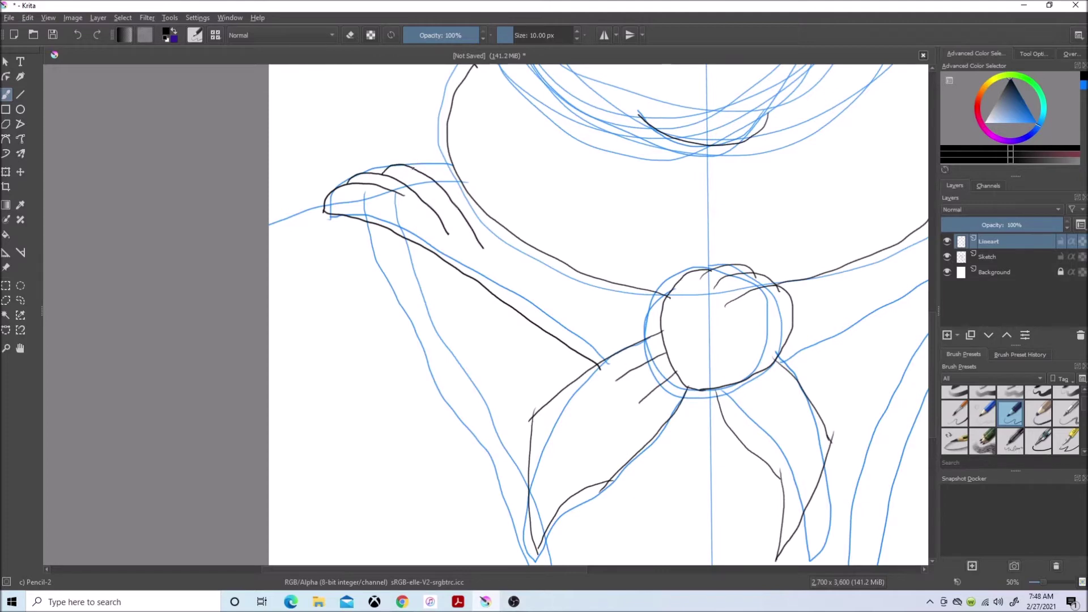
pyautogui.moveTo(327, 210); pyautogui.dragTo(270, 239)
# - Ink a clean line from the right arm to the knot, then preview a reference image
pyautogui.moveTo(572, 571); pyautogui.dragTo(706, 571)
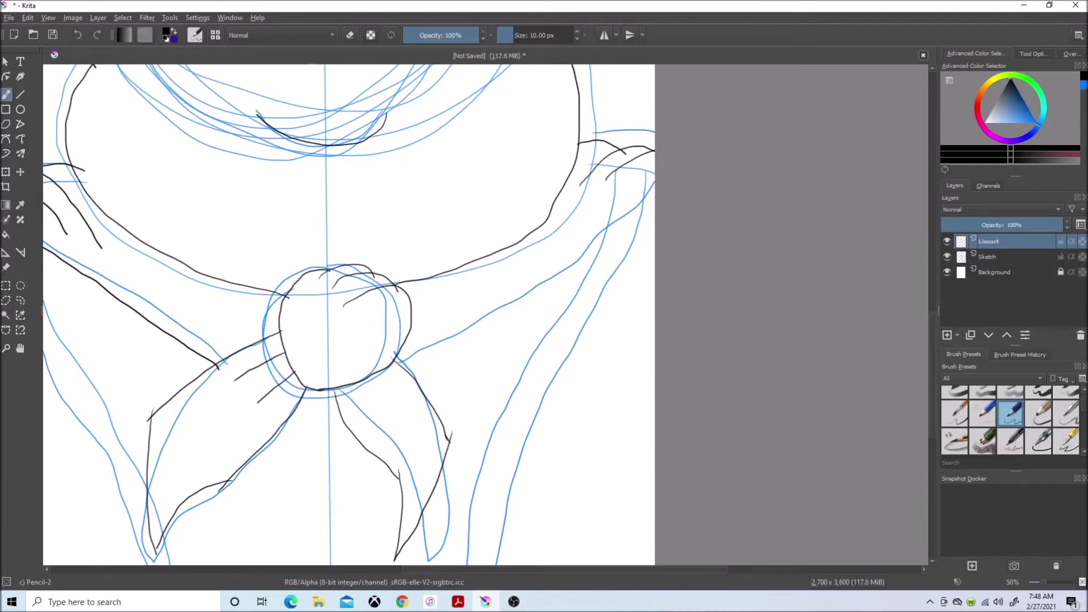
pyautogui.moveTo(654, 214); pyautogui.dragTo(407, 348)
pyautogui.hotkey('ctrl', 'z')
pyautogui.moveTo(654, 223); pyautogui.dragTo(400, 368)
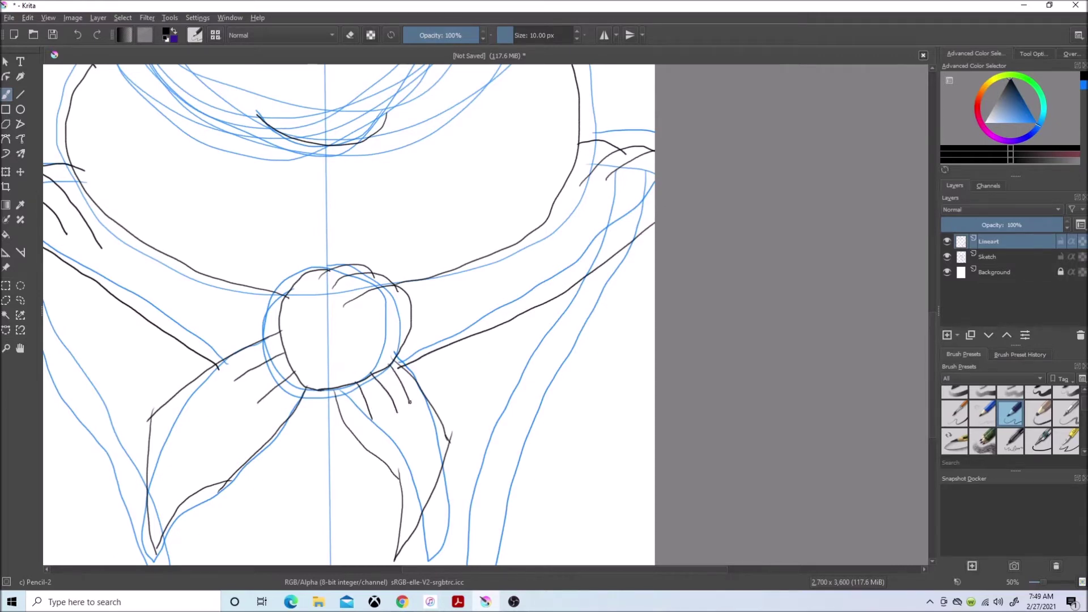
pyautogui.scroll(-3, 341, 315)
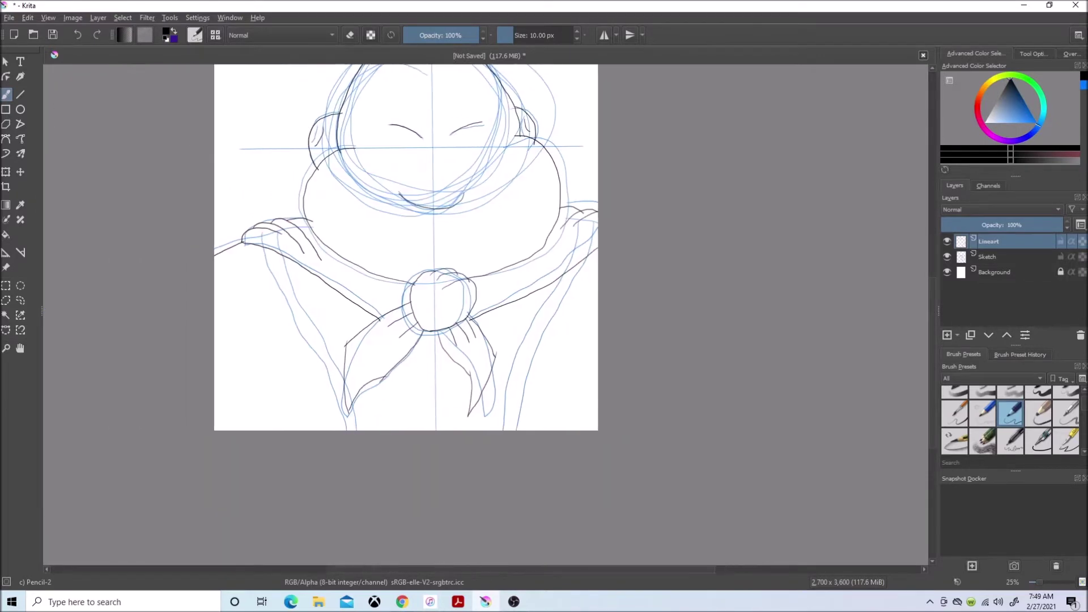
pyautogui.click(401, 602)
pyautogui.click(484, 263)
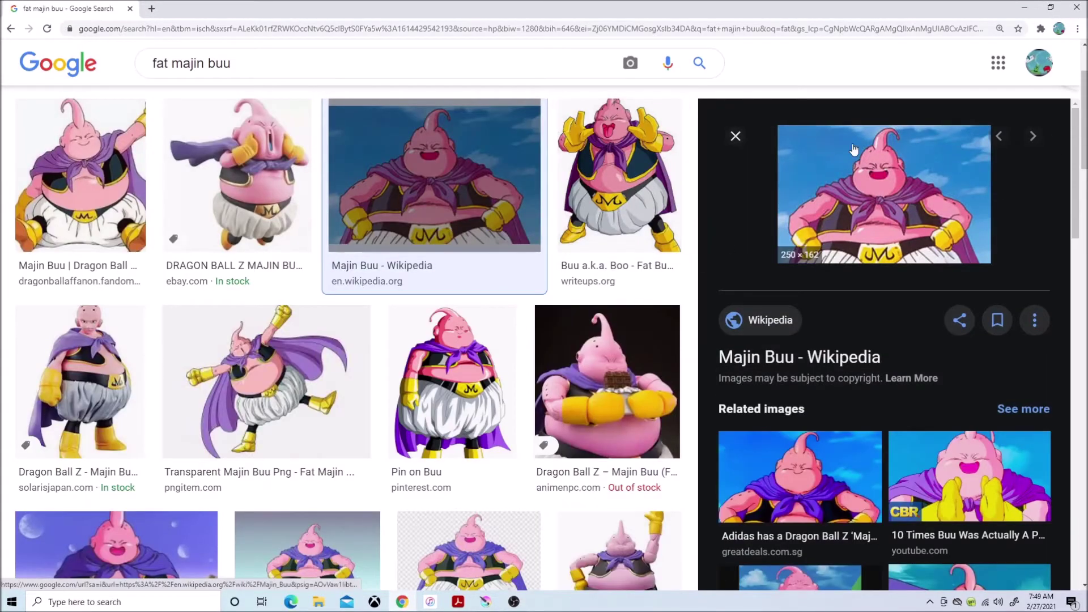
pyautogui.press('Escape')
pyautogui.scroll(-3, 320, 198)
pyautogui.scroll(-2, 426, 255)
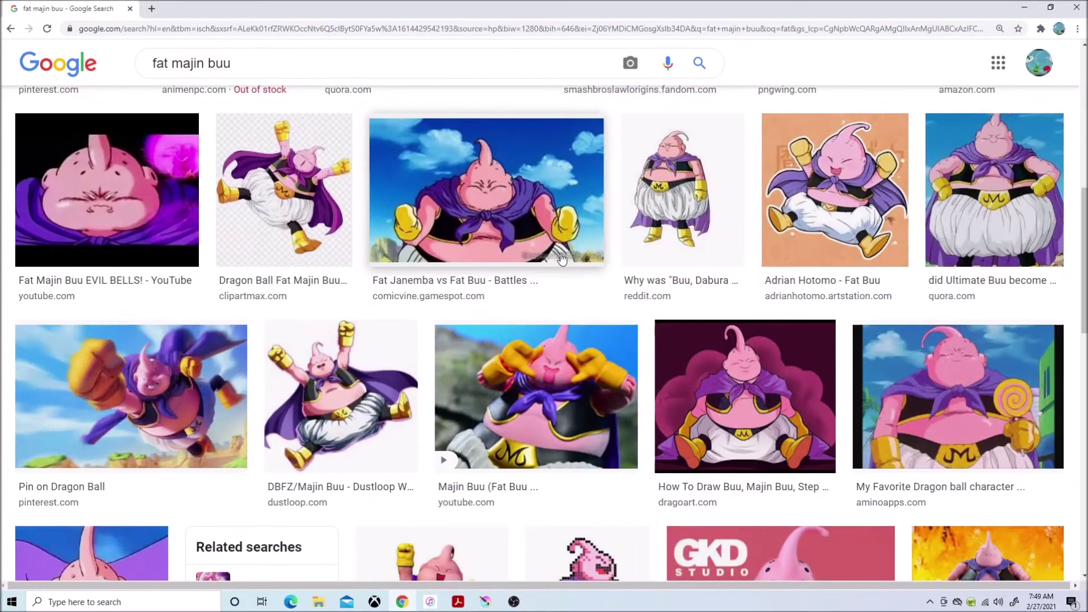
pyautogui.click(485, 601)
pyautogui.scroll(5, 510, 297)
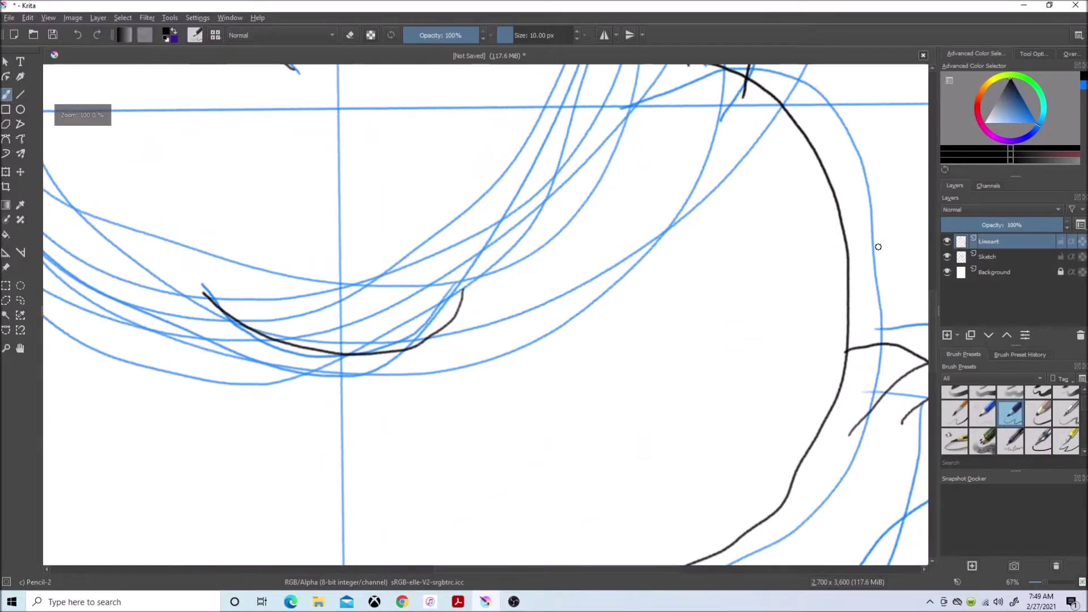
# - Ink small black dots on the left and right sides of the head, then view the whole drawing
pyautogui.moveTo(878, 246); pyautogui.dragTo(919, 284)
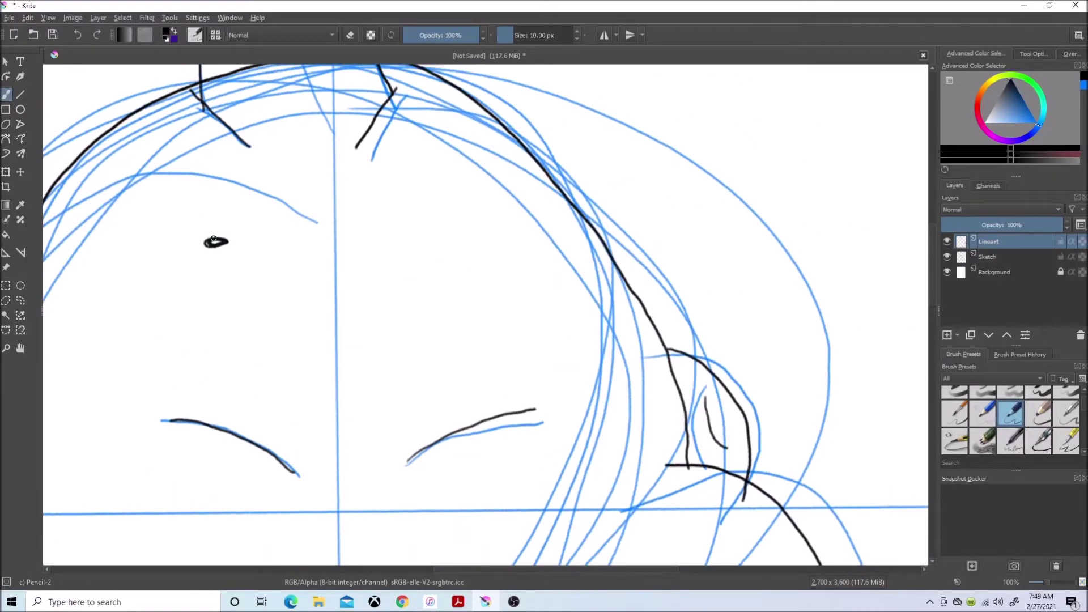
pyautogui.moveTo(213, 240); pyautogui.dragTo(220, 245)
pyautogui.moveTo(191, 178); pyautogui.dragTo(203, 197)
pyautogui.hotkey('ctrl', 'z')
pyautogui.moveTo(147, 157); pyautogui.dragTo(165, 147)
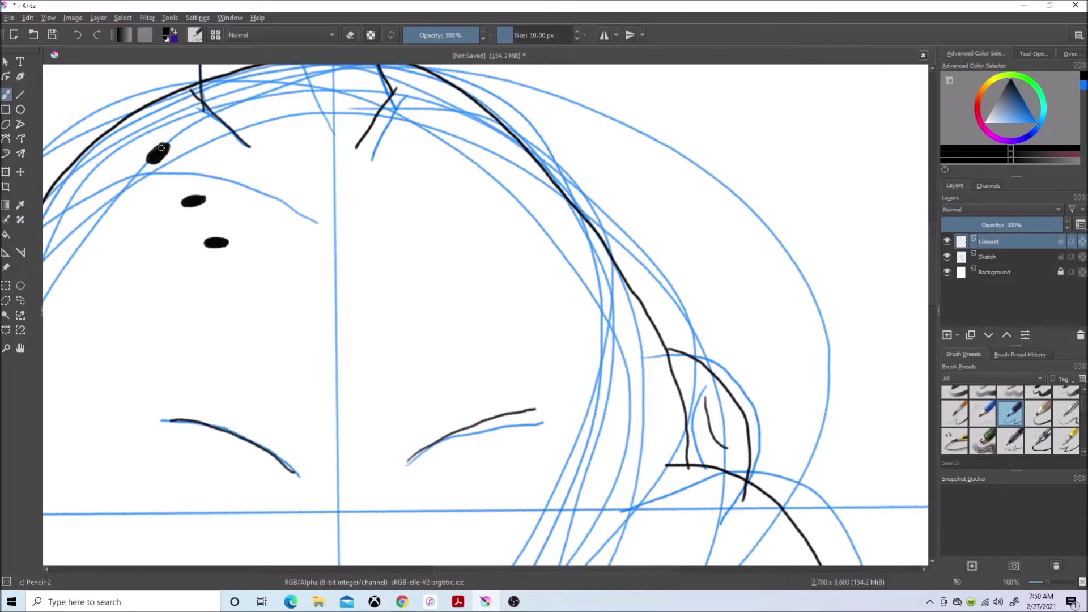
pyautogui.moveTo(420, 228); pyautogui.dragTo(435, 235)
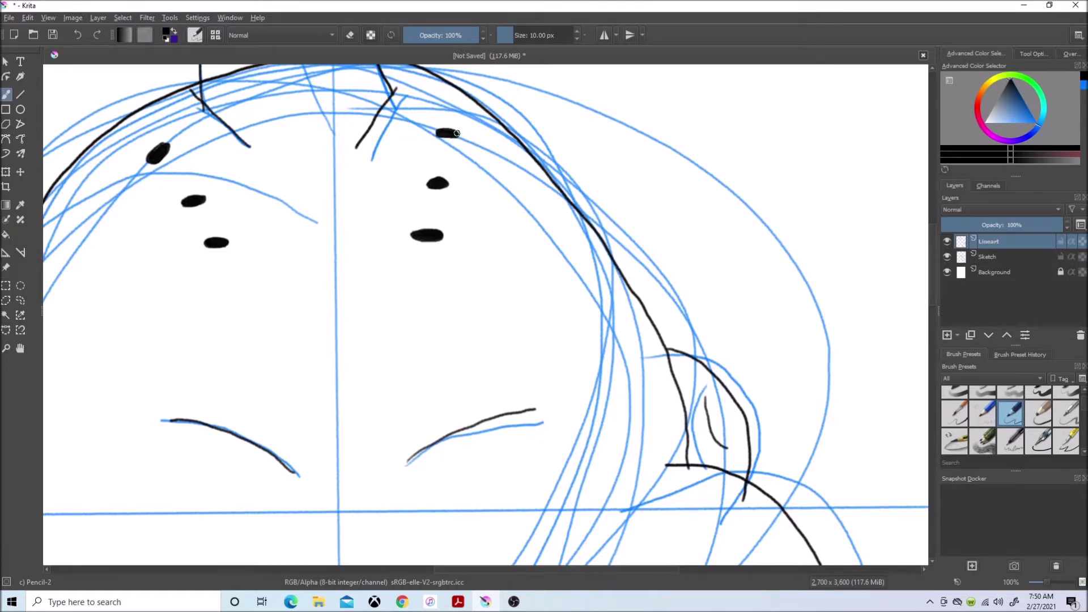
pyautogui.press('2')
pyautogui.scroll(3, 510, 340)
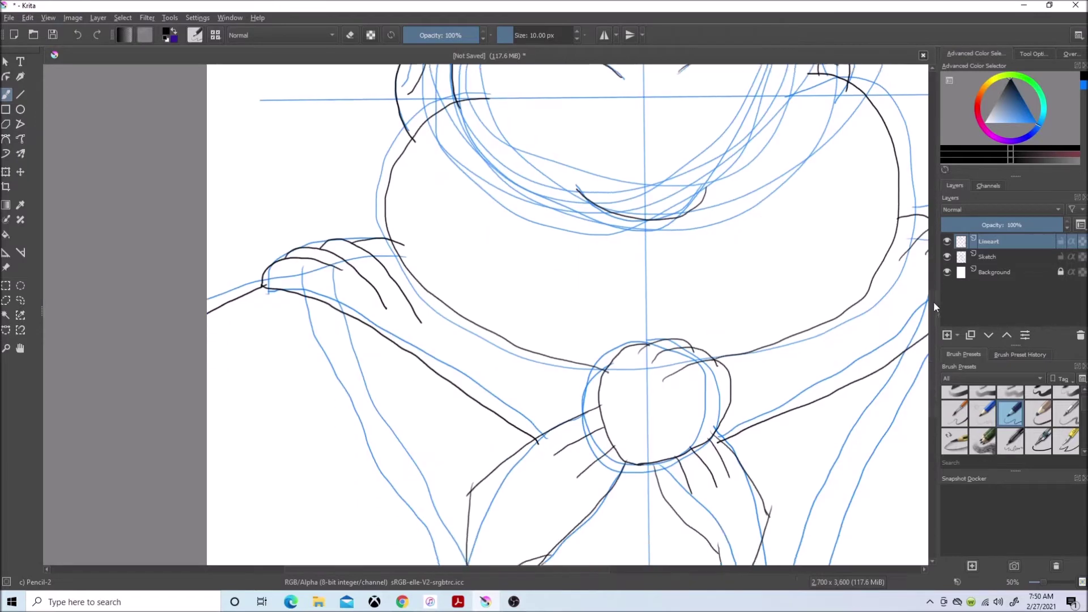
pyautogui.scroll(-2, 595, 340)
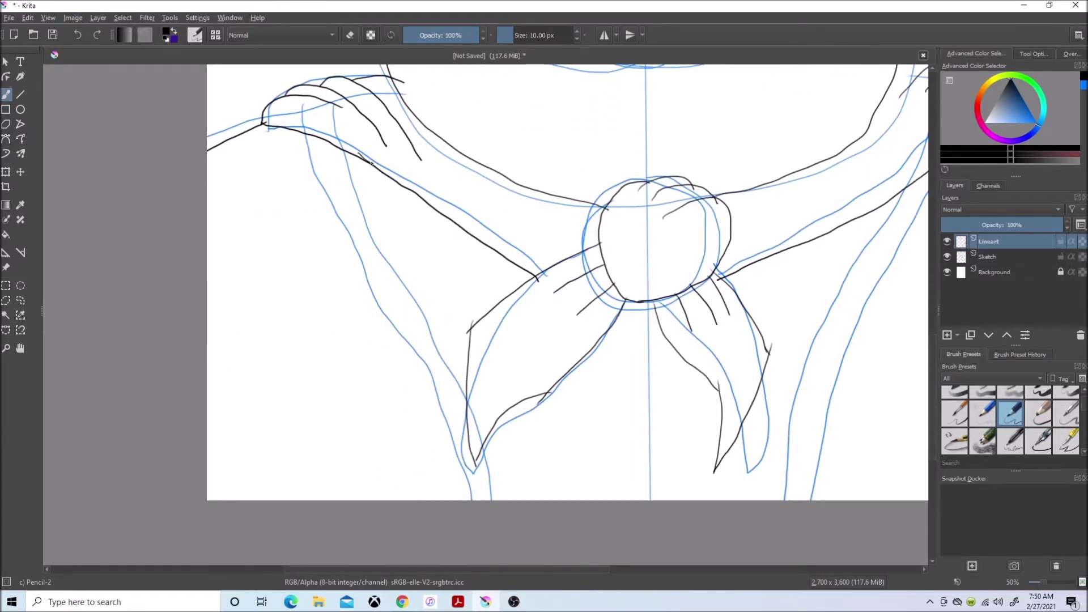
# - Ink two long contour lines down each side of the torso below the arms
pyautogui.moveTo(370, 161); pyautogui.dragTo(515, 500)
pyautogui.moveTo(327, 146); pyautogui.dragTo(467, 498)
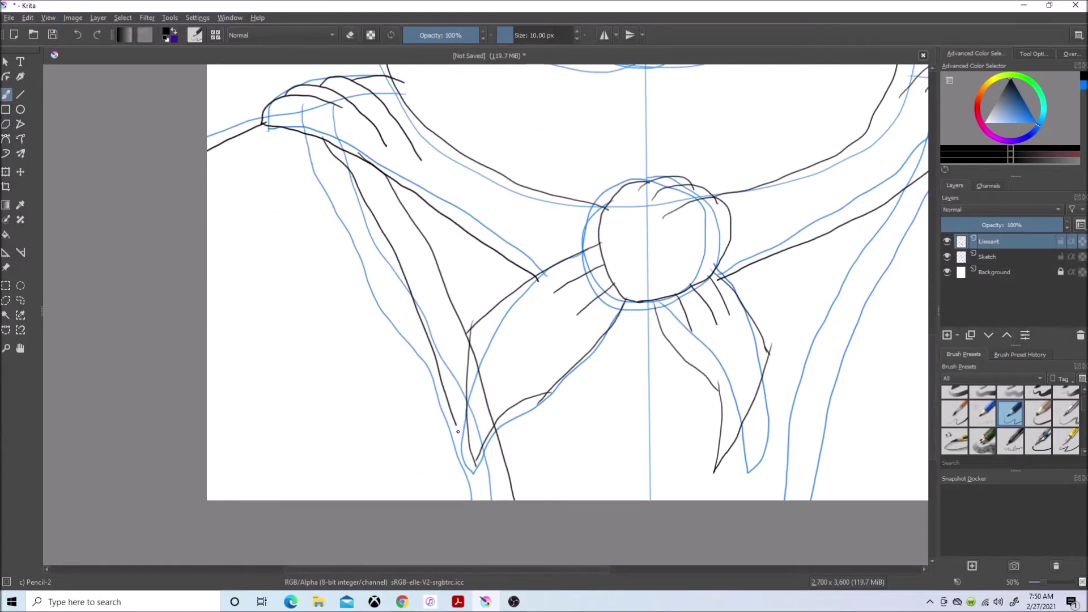
pyautogui.press('space')
pyautogui.moveTo(766, 181); pyautogui.dragTo(663, 499)
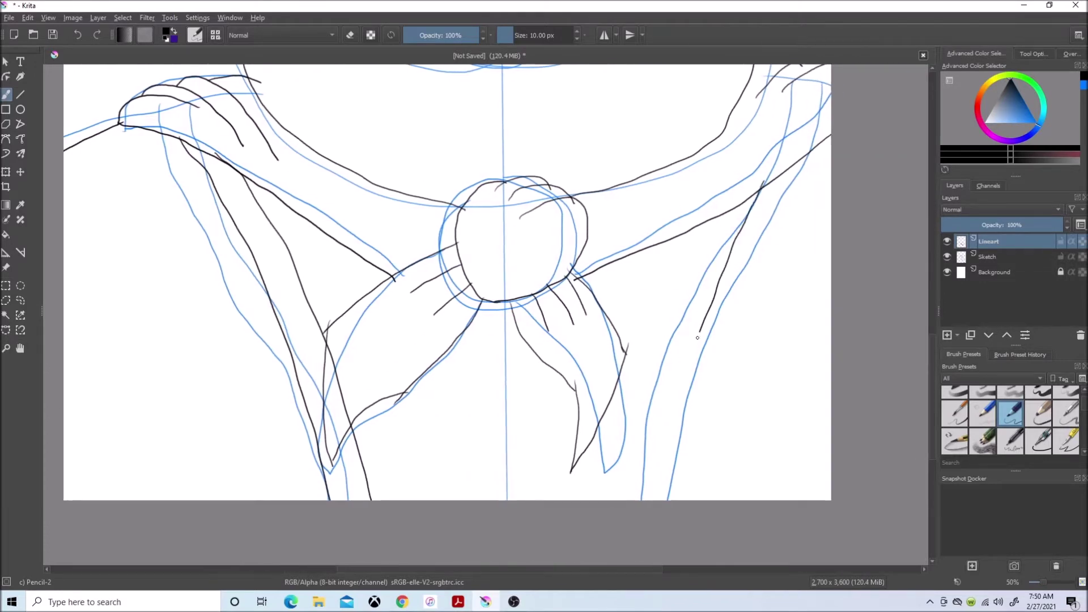
pyautogui.moveTo(727, 200); pyautogui.dragTo(624, 500)
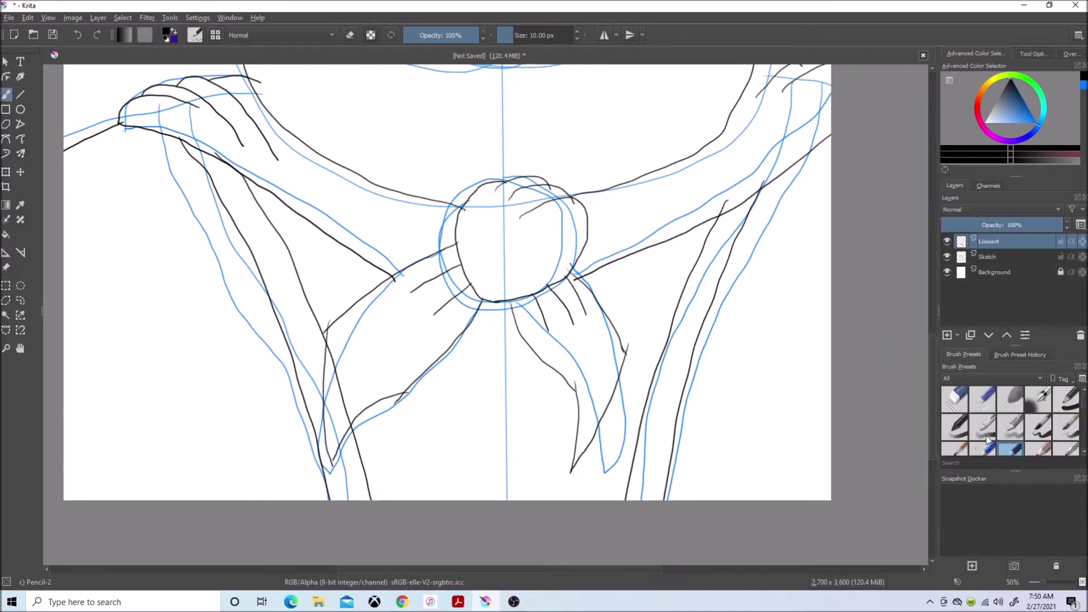
pyautogui.press('e')
pyautogui.scroll(-2, 544, 281)
pyautogui.scroll(2, 594, 323)
pyautogui.scroll(5, 662, 283)
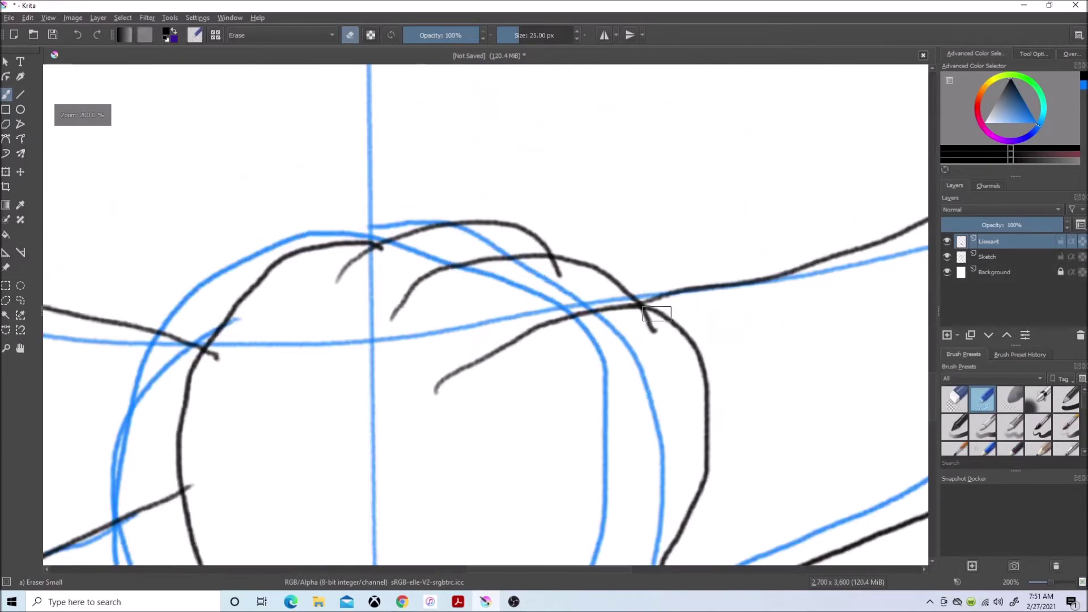
pyautogui.scroll(2, 510, 340)
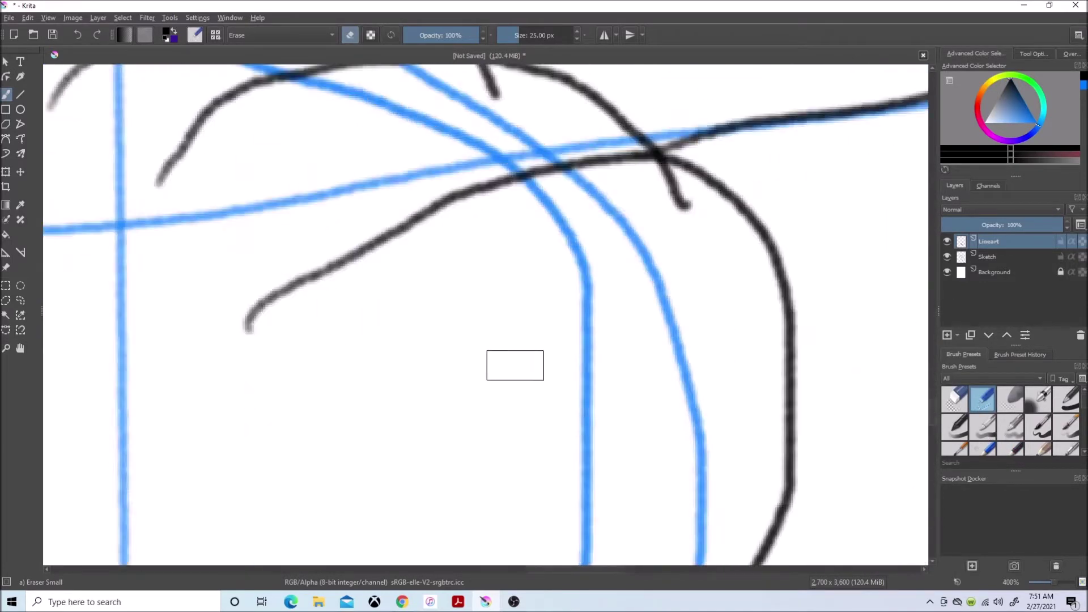
# - Erase the stray hooks, curled ends, stubs and faint strokes around the head lineart
pyautogui.moveTo(676, 213); pyautogui.dragTo(645, 179)
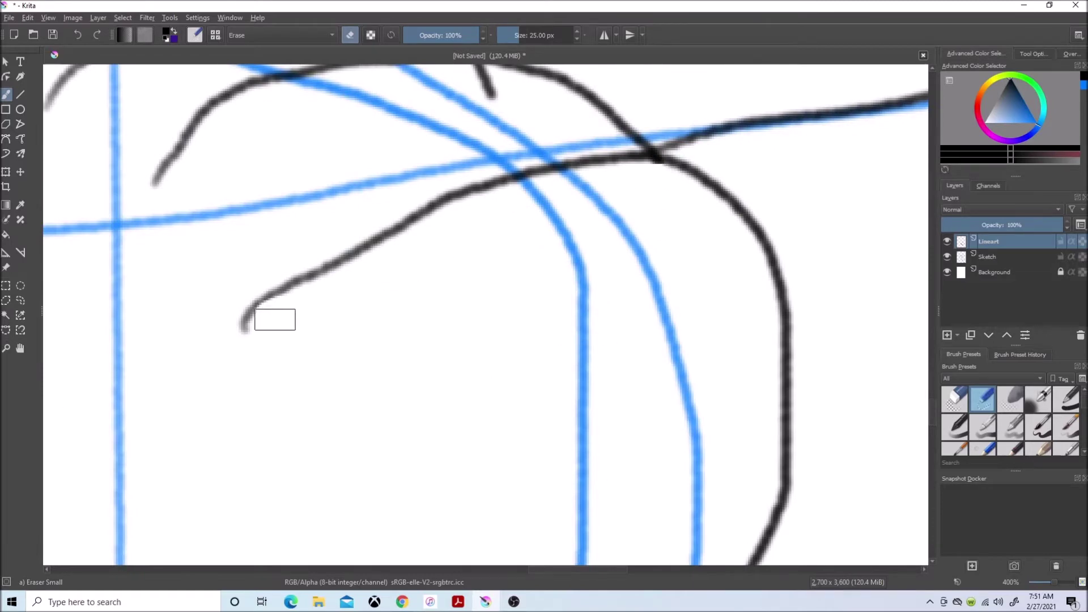
pyautogui.moveTo(255, 336); pyautogui.dragTo(243, 289)
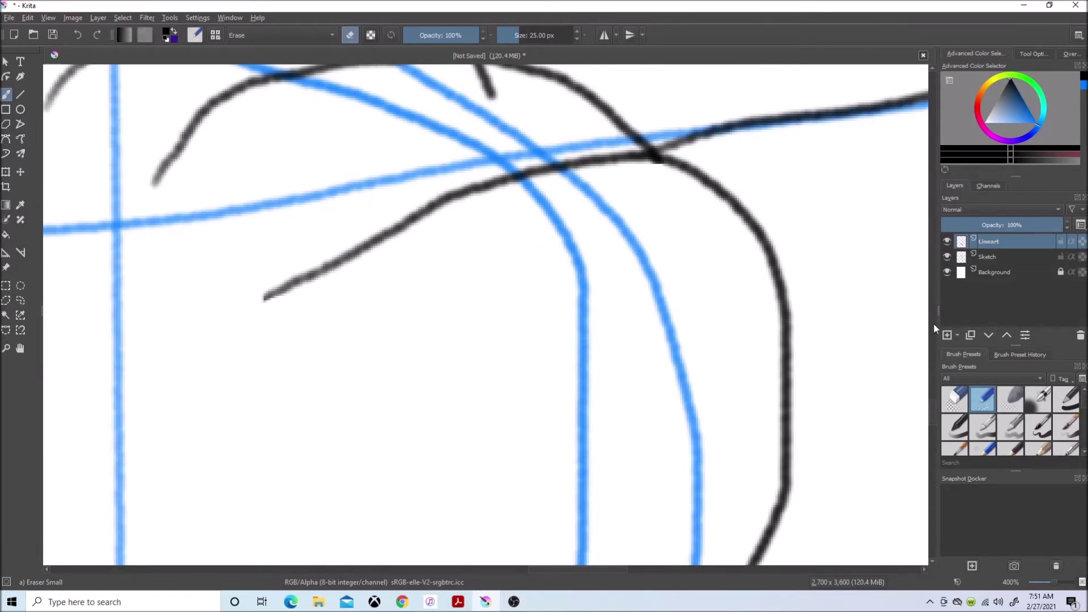
pyautogui.scroll(5, 476, 281)
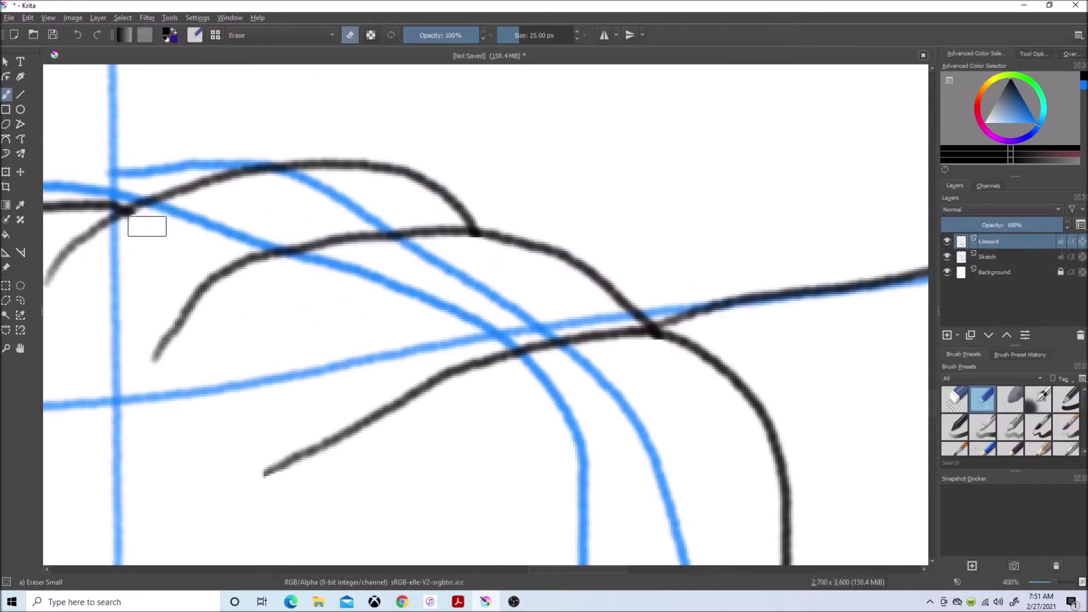
pyautogui.scroll(-5, 140, 240)
pyautogui.scroll(5, 554, 374)
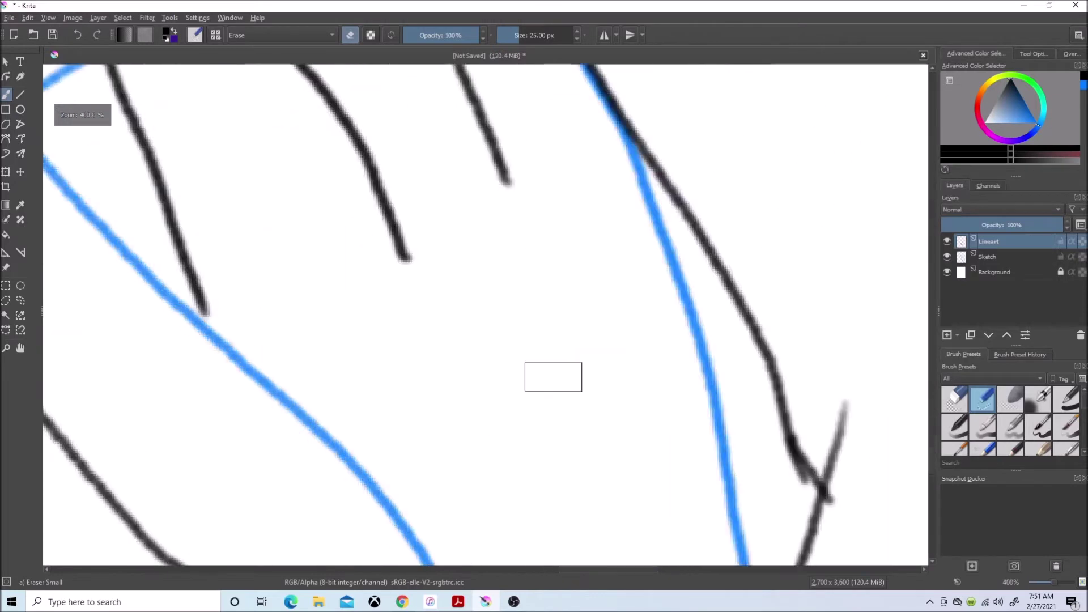
pyautogui.scroll(2, 729, 413)
pyautogui.moveTo(633, 319)
pyautogui.mouseDown()
pyautogui.moveTo(607, 403)
pyautogui.moveTo(612, 449)
pyautogui.moveTo(641, 502)
pyautogui.moveTo(612, 527)
pyautogui.mouseUp()
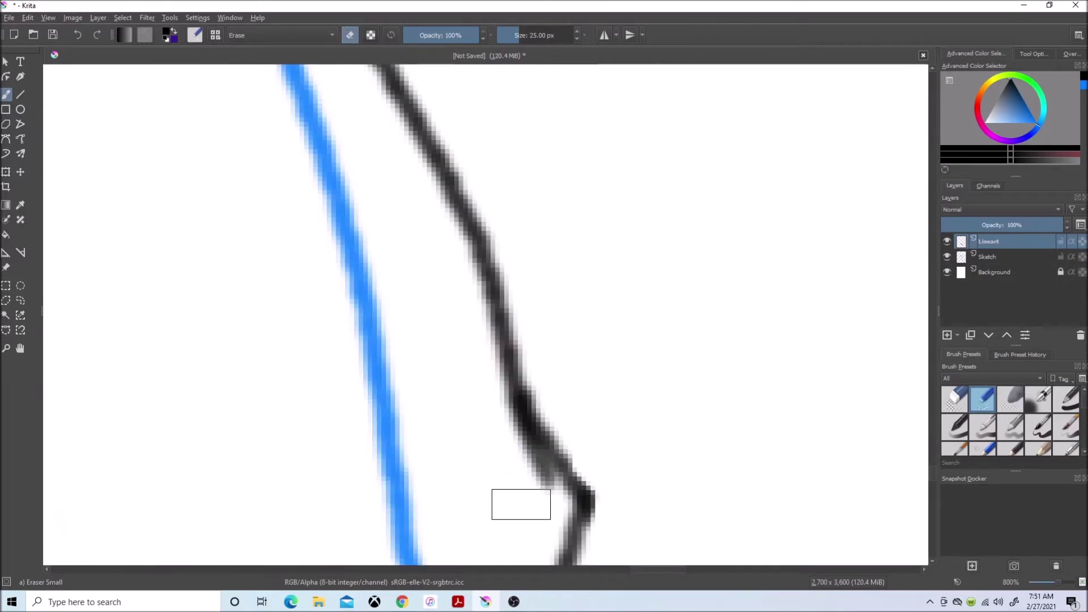
pyautogui.moveTo(510, 493); pyautogui.dragTo(544, 480)
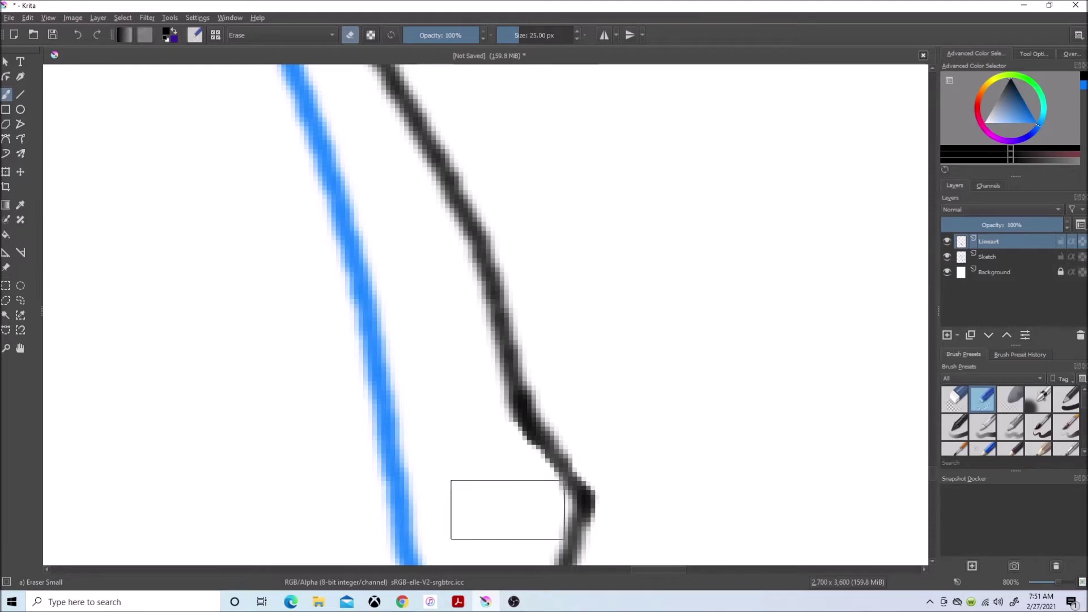
pyautogui.scroll(-3, 476, 476)
pyautogui.scroll(-2, 232, 111)
pyautogui.moveTo(489, 321); pyautogui.dragTo(455, 323)
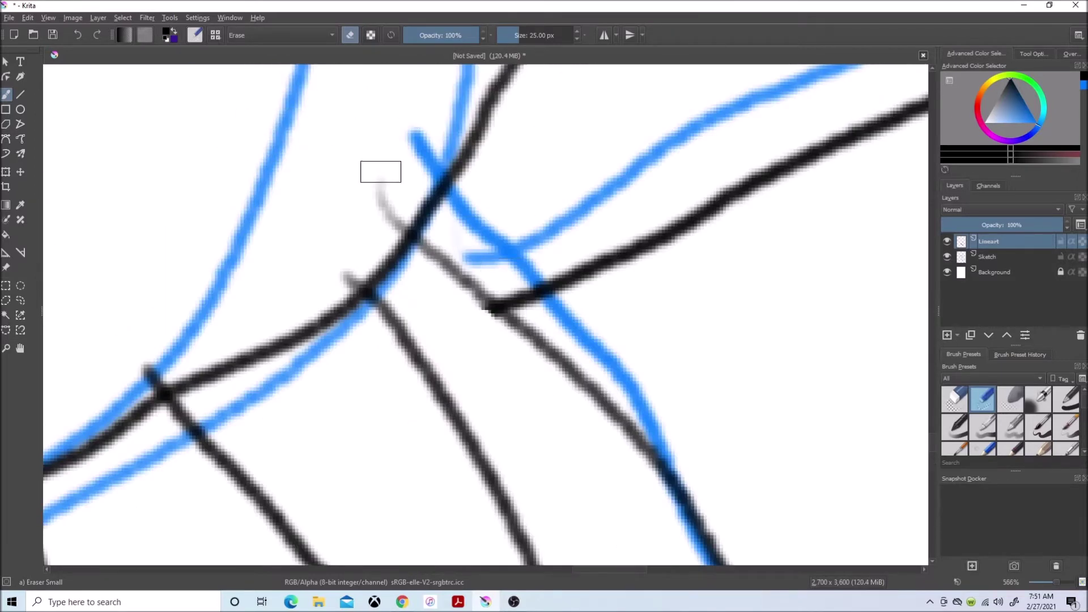
pyautogui.moveTo(382, 170); pyautogui.dragTo(396, 225)
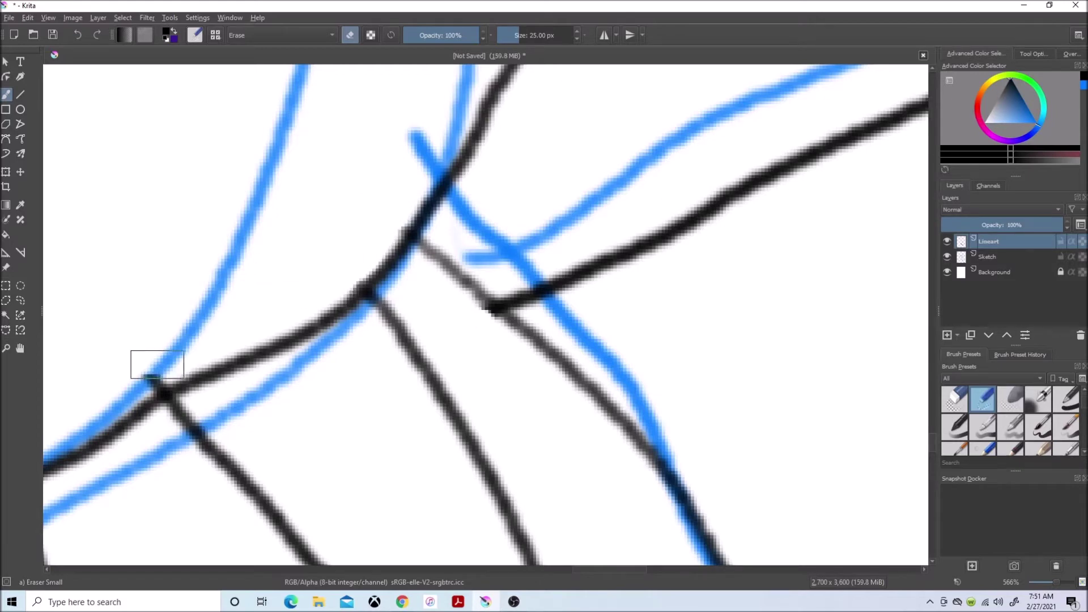
pyautogui.scroll(-5, 115, 379)
pyautogui.scroll(-5, 81, 115)
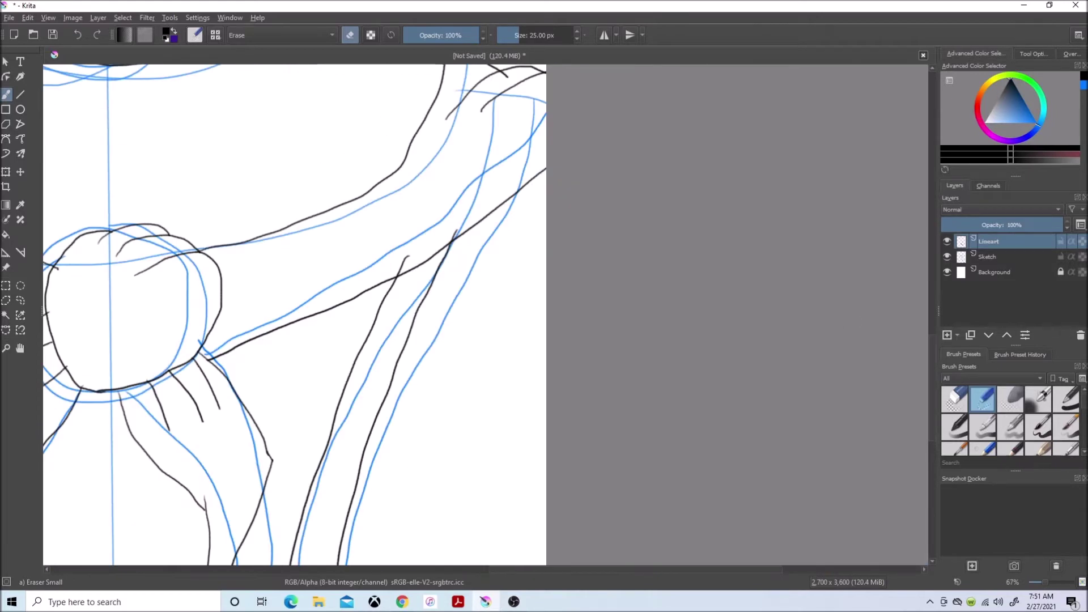
pyautogui.scroll(-3, 81, 115)
pyautogui.scroll(-3, 81, 115)
pyautogui.scroll(5, 80, 115)
pyautogui.scroll(3, 136, 238)
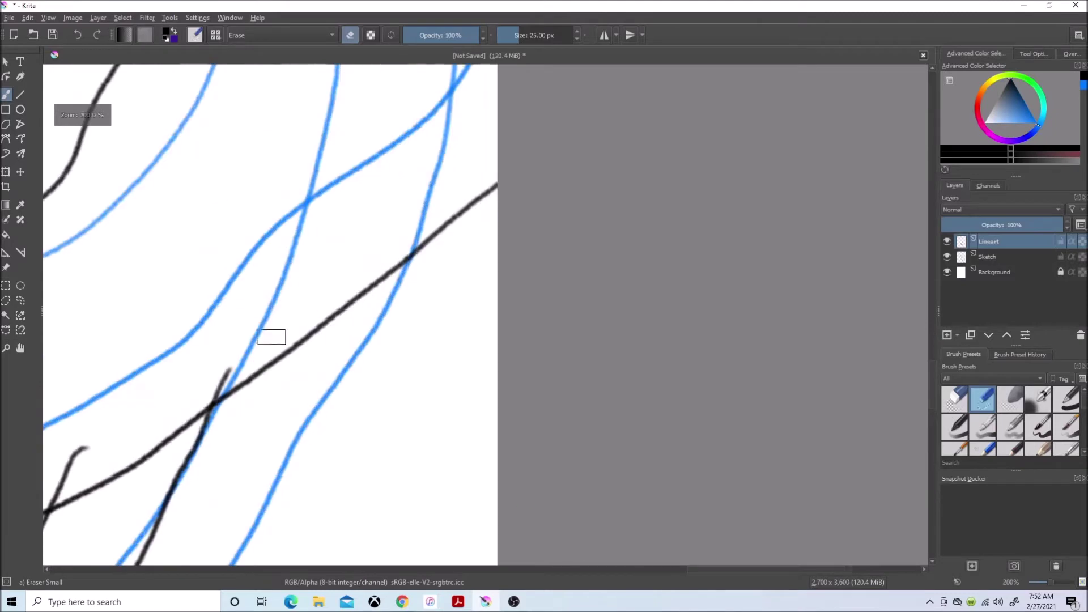
pyautogui.scroll(3, 745, 405)
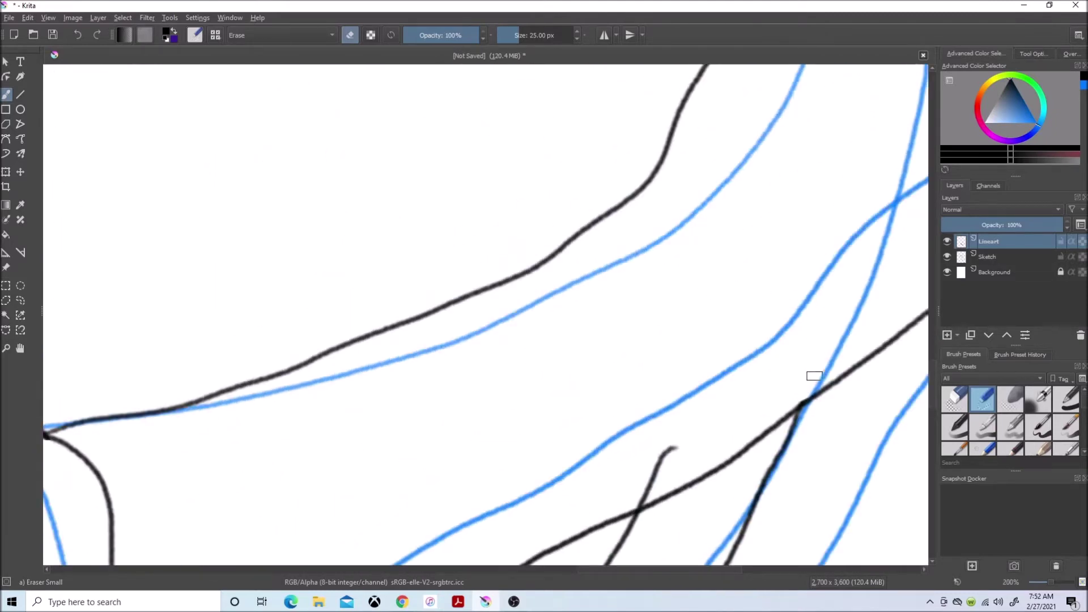
# - Erase a hooked stroke tip, a junction overshoot and a stray tail below another junction
pyautogui.moveTo(674, 448); pyautogui.dragTo(630, 505)
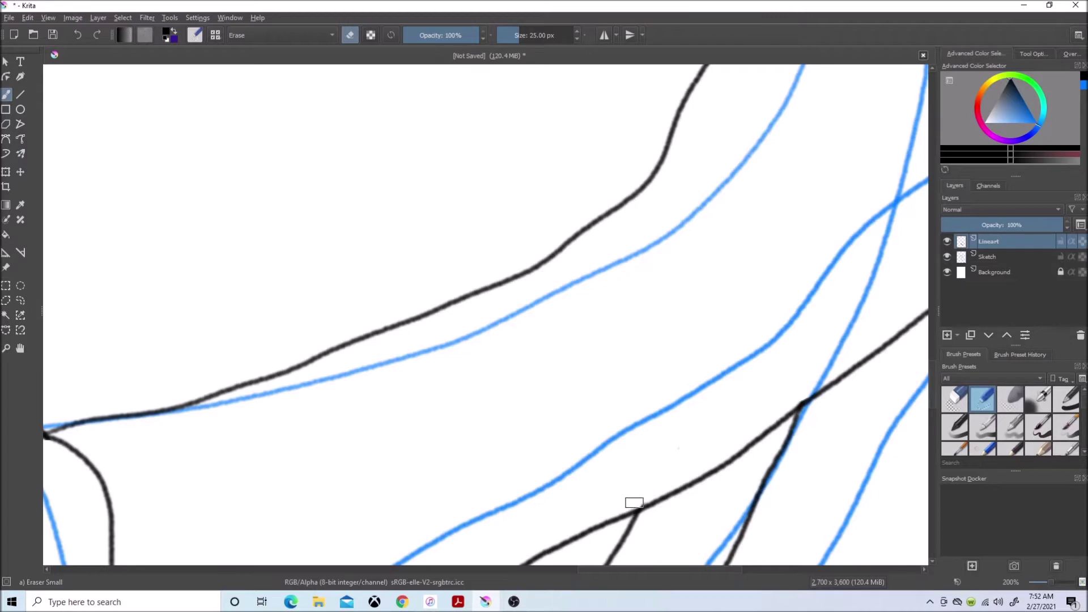
pyautogui.press('2')
pyautogui.scroll(5, 101, 153)
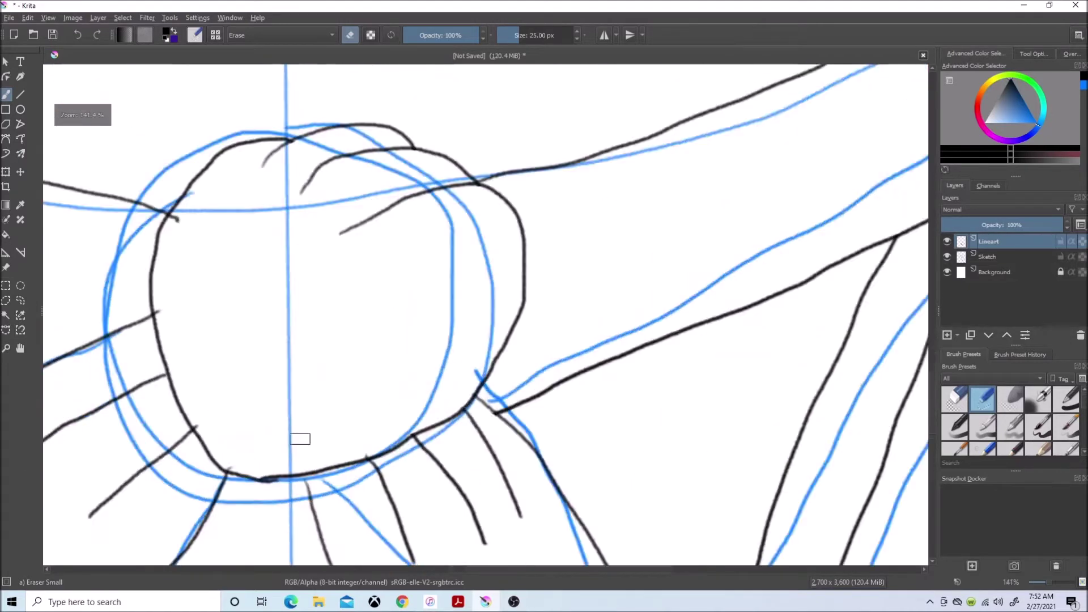
pyautogui.scroll(3, 386, 419)
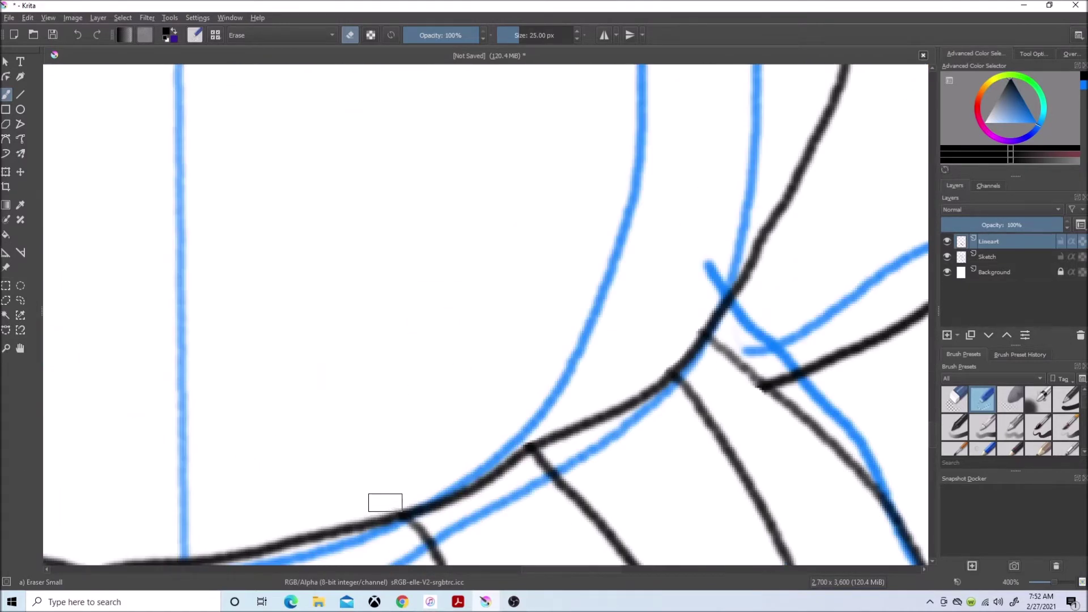
pyautogui.moveTo(544, 557)
pyautogui.mouseDown()
pyautogui.moveTo(508, 582)
pyautogui.moveTo(595, 527)
pyautogui.mouseUp()
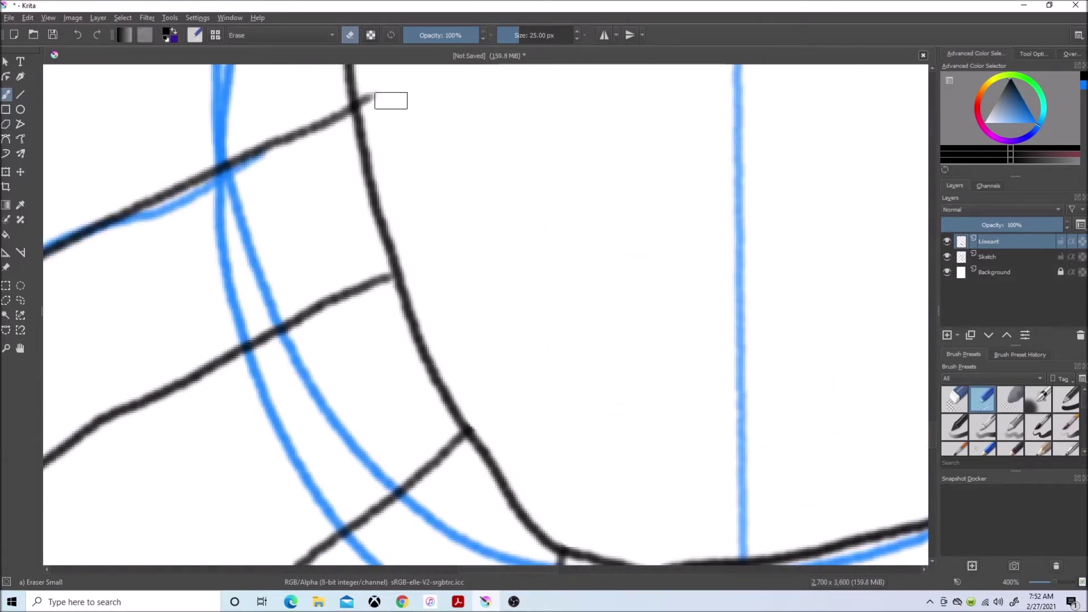
pyautogui.moveTo(378, 100); pyautogui.dragTo(365, 103)
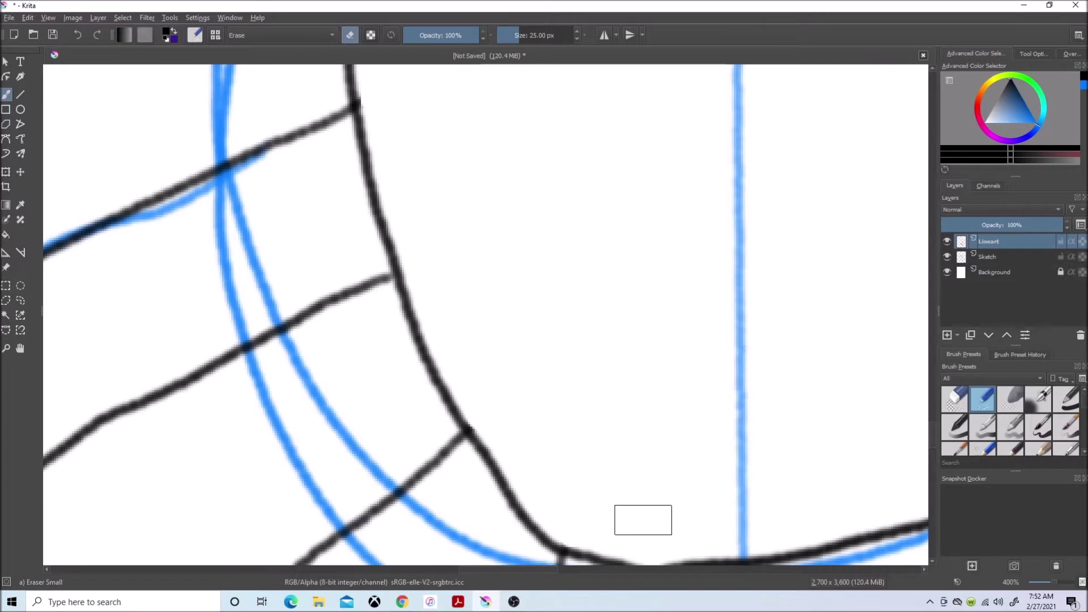
pyautogui.press('1')
pyautogui.scroll(-2, 634, 285)
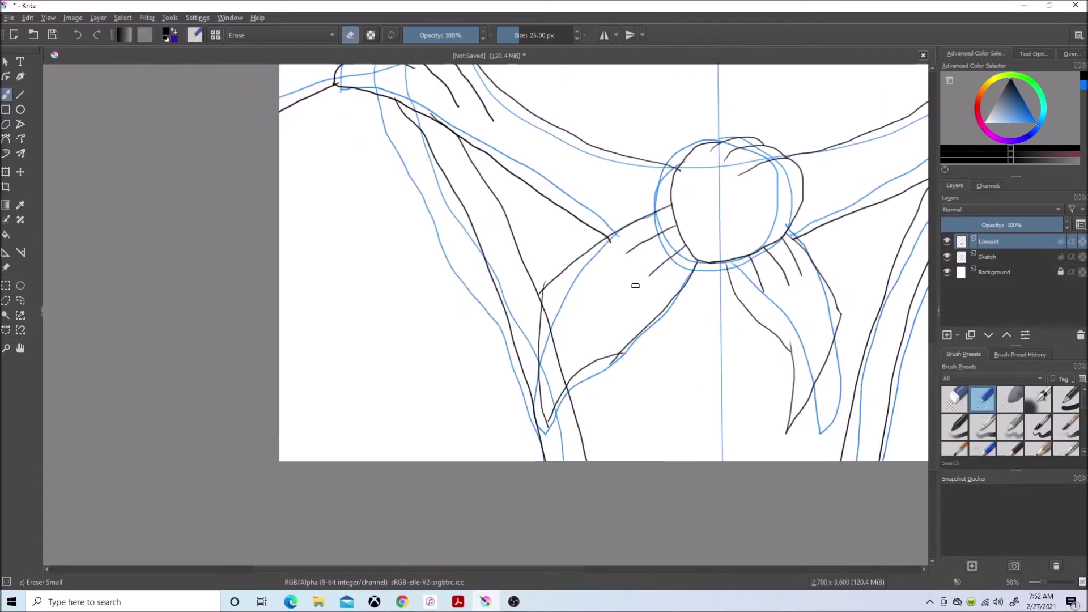
pyautogui.scroll(2, 635, 285)
pyautogui.scroll(2, 637, 340)
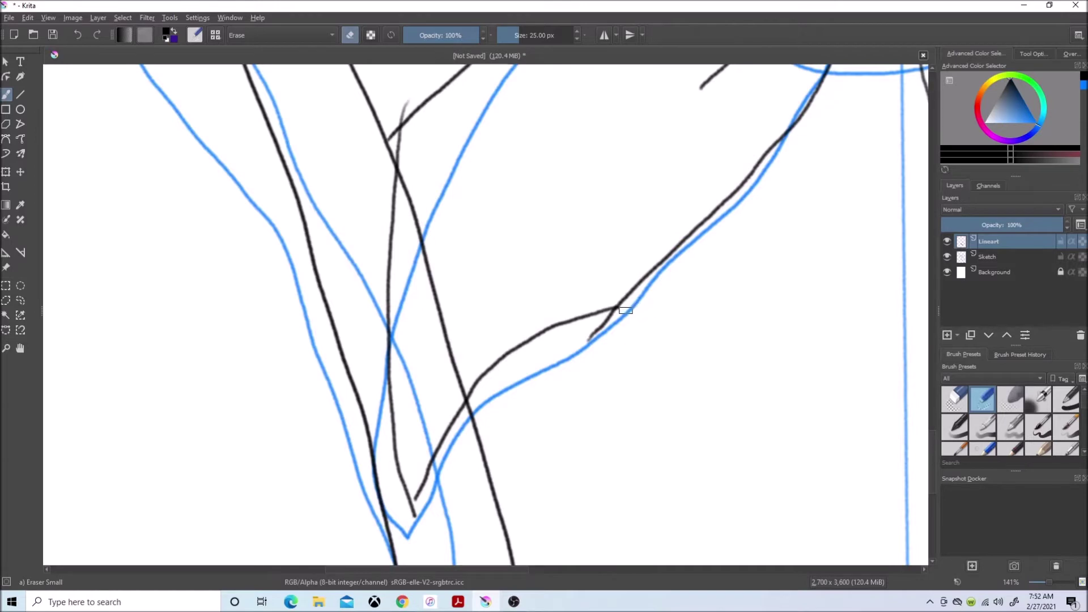
pyautogui.moveTo(608, 319); pyautogui.dragTo(585, 344)
# - Touch up two line joins with the pencil and erase an overshoot past a crossing
pyautogui.click(1014, 449)
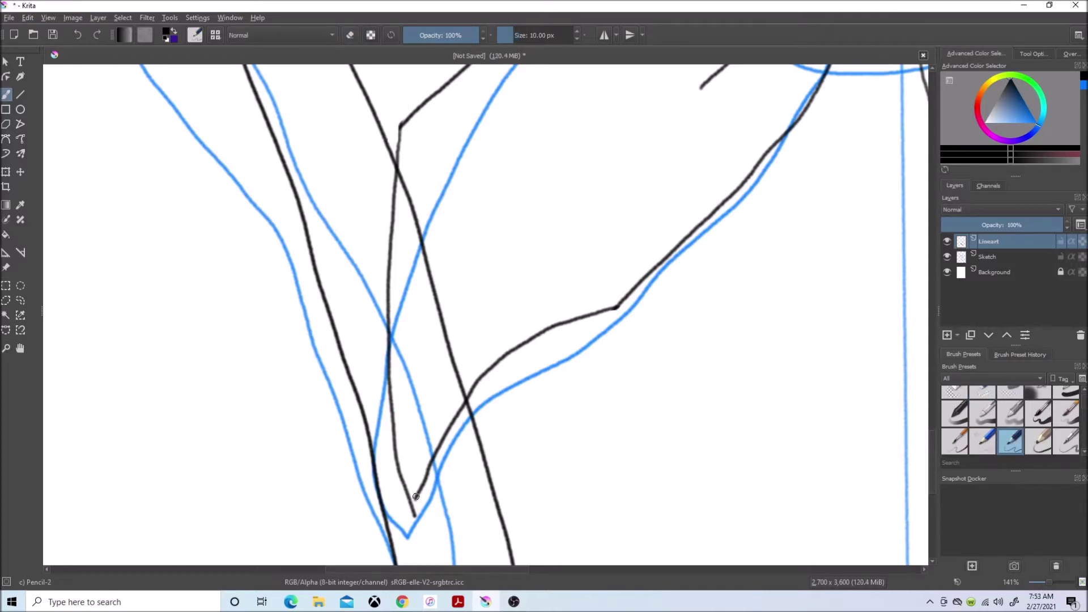
pyautogui.moveTo(408, 493); pyautogui.dragTo(419, 513)
pyautogui.press('e')
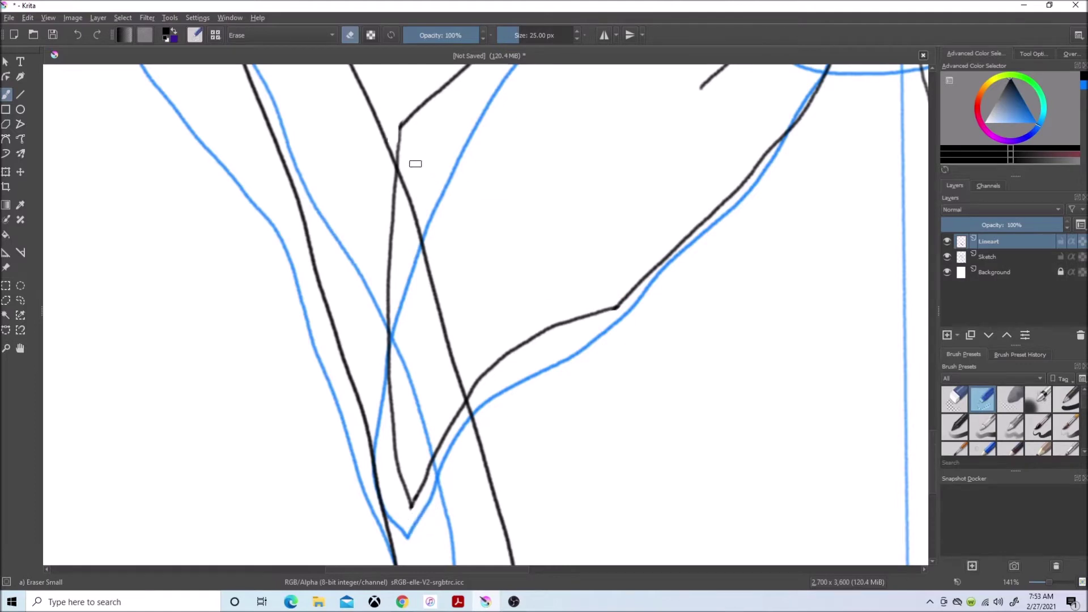
pyautogui.moveTo(405, 174); pyautogui.dragTo(458, 389)
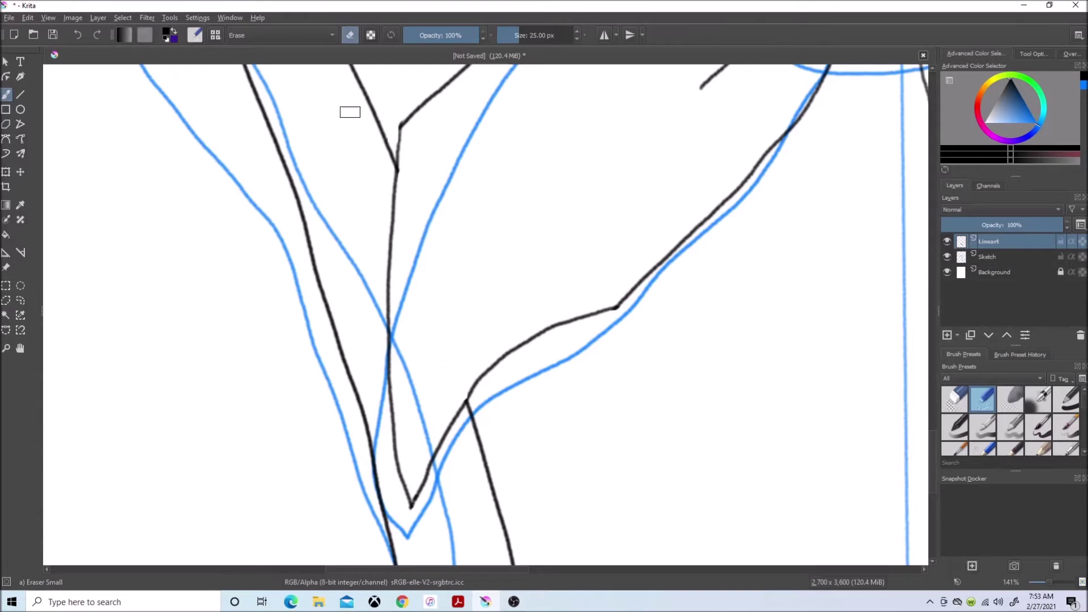
pyautogui.scroll(2, 520, 225)
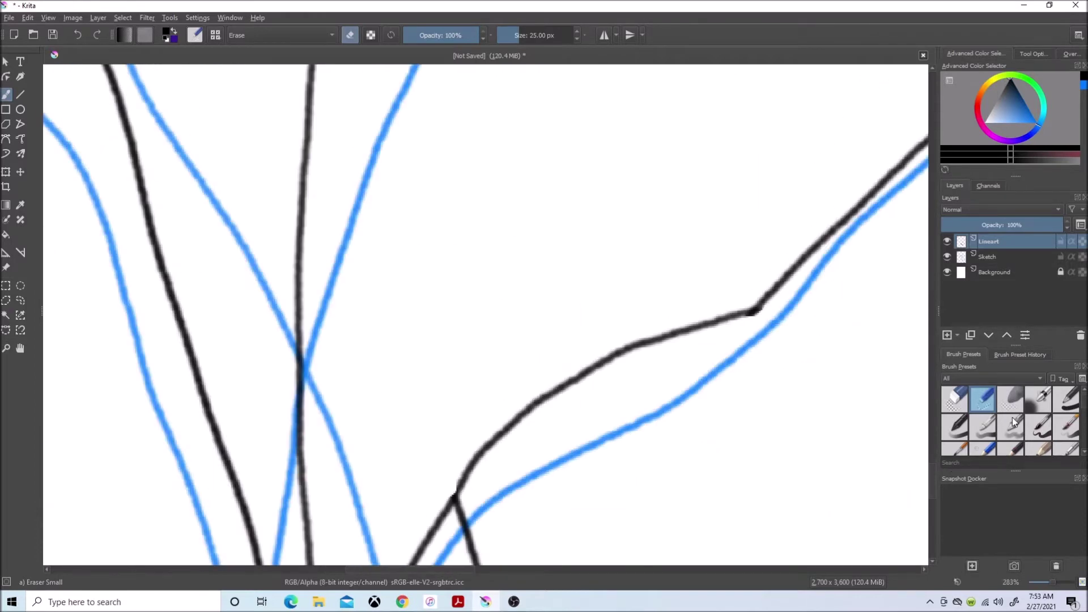
pyautogui.click(1012, 442)
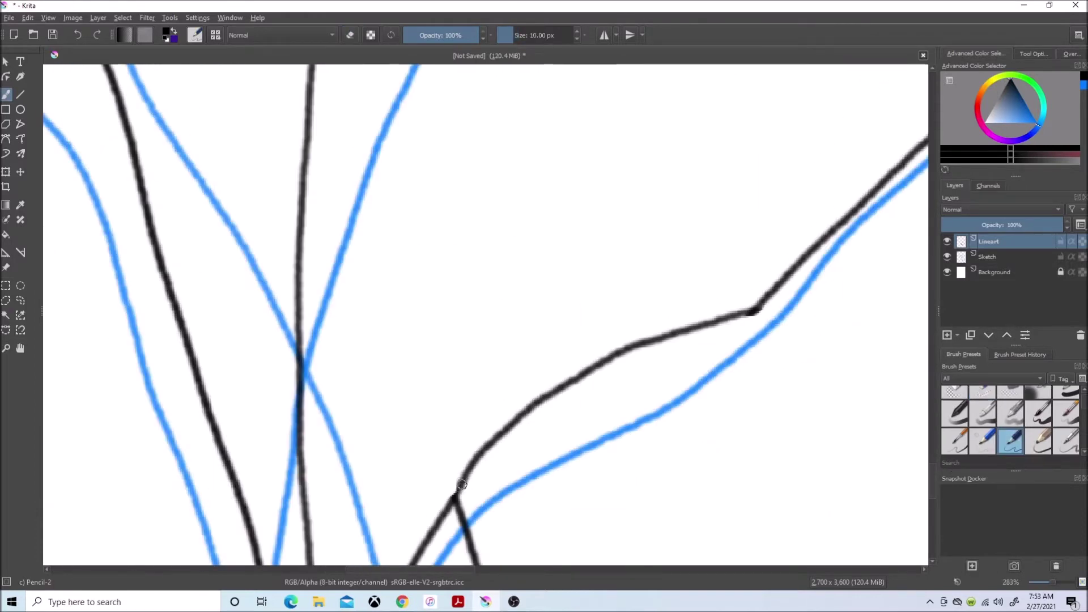
pyautogui.moveTo(459, 485)
pyautogui.mouseDown()
pyautogui.moveTo(466, 477)
pyautogui.moveTo(459, 489)
pyautogui.mouseUp()
# - Erase the remaining tails and stubs at the V-junction, cape outline and intersections
pyautogui.click(982, 396)
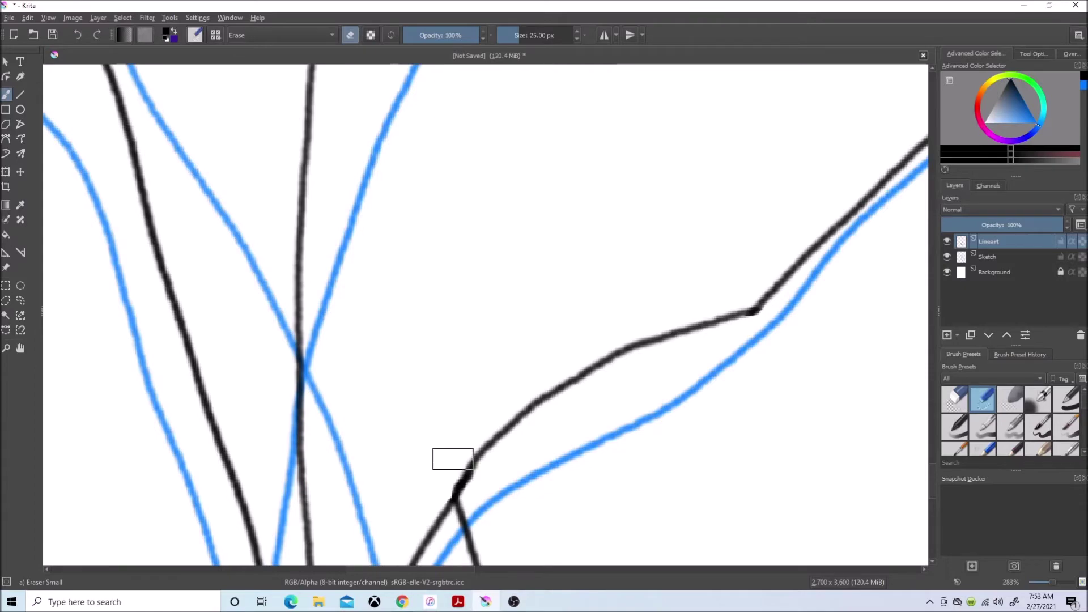
pyautogui.scroll(-3, 441, 488)
pyautogui.scroll(4, 437, 530)
pyautogui.scroll(1, 438, 531)
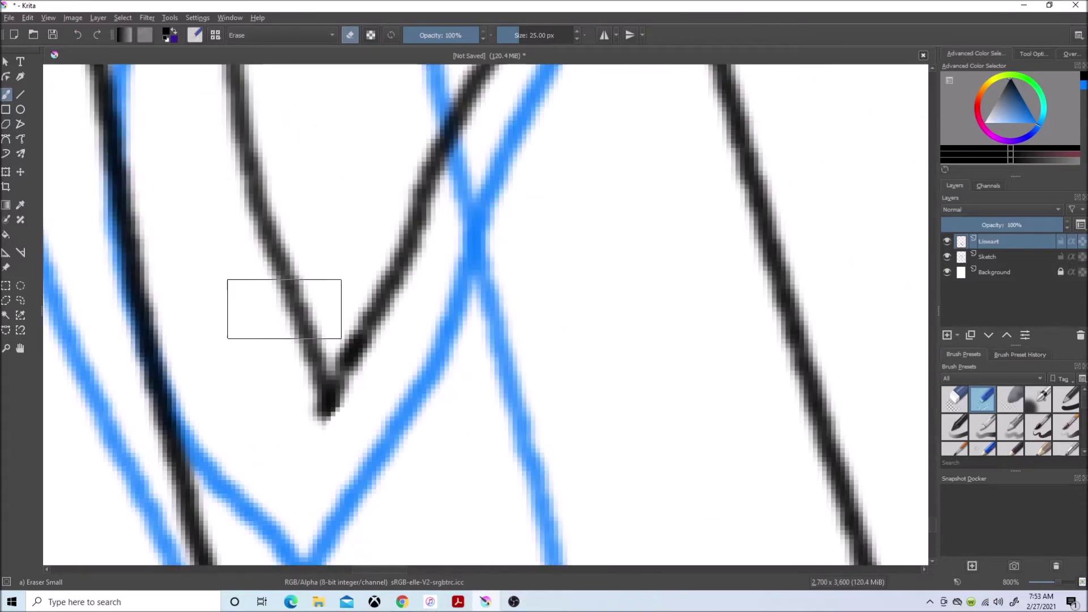
pyautogui.click(295, 418)
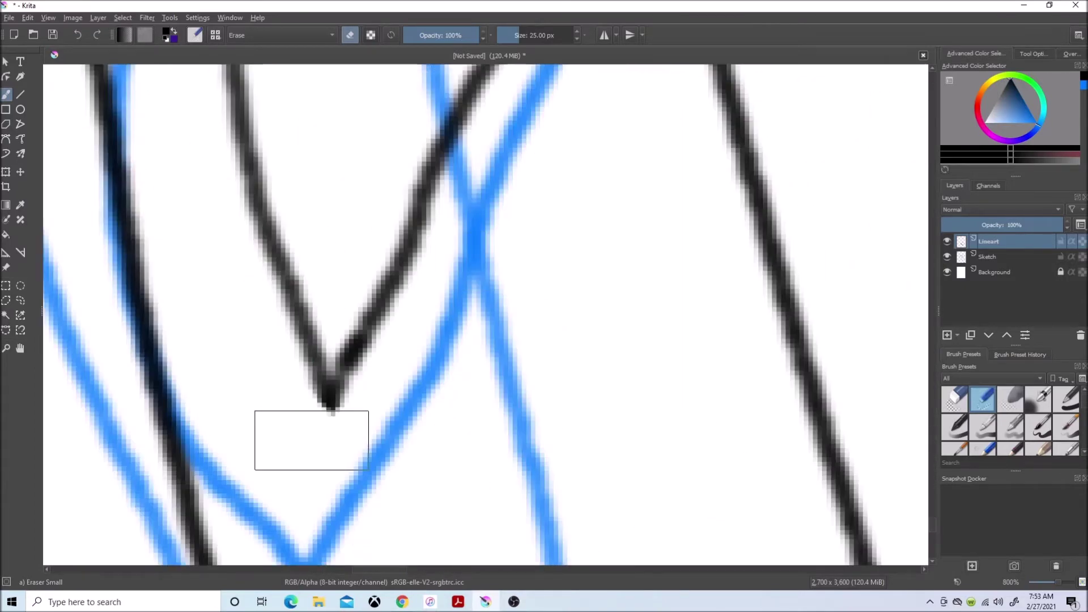
pyautogui.scroll(-5, 311, 440)
pyautogui.scroll(3, 696, 170)
pyautogui.scroll(1, 769, 133)
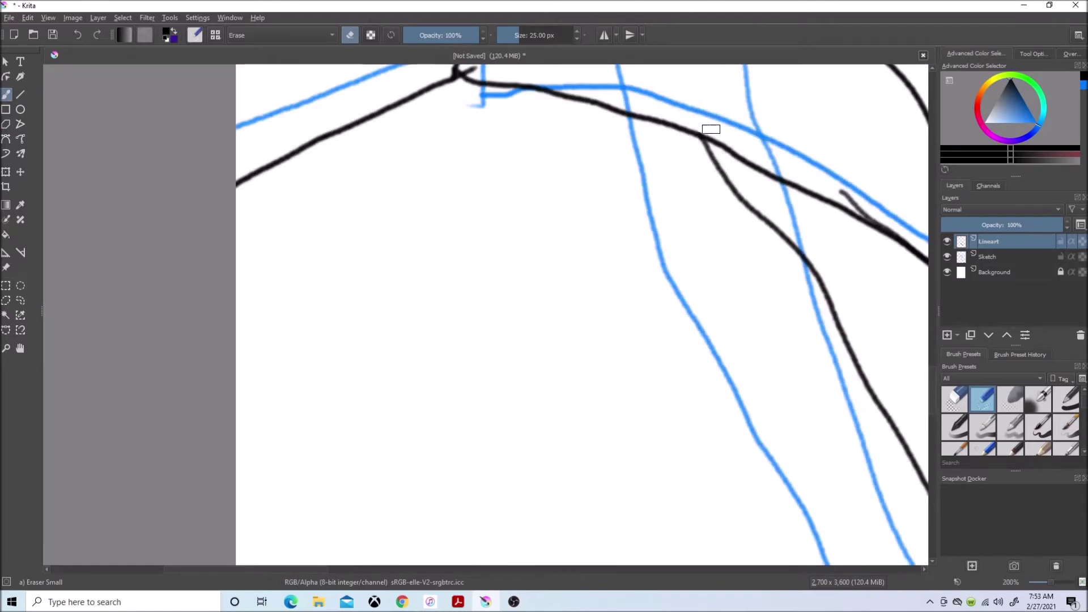
pyautogui.moveTo(843, 181); pyautogui.dragTo(865, 209)
pyautogui.scroll(-3, 778, 218)
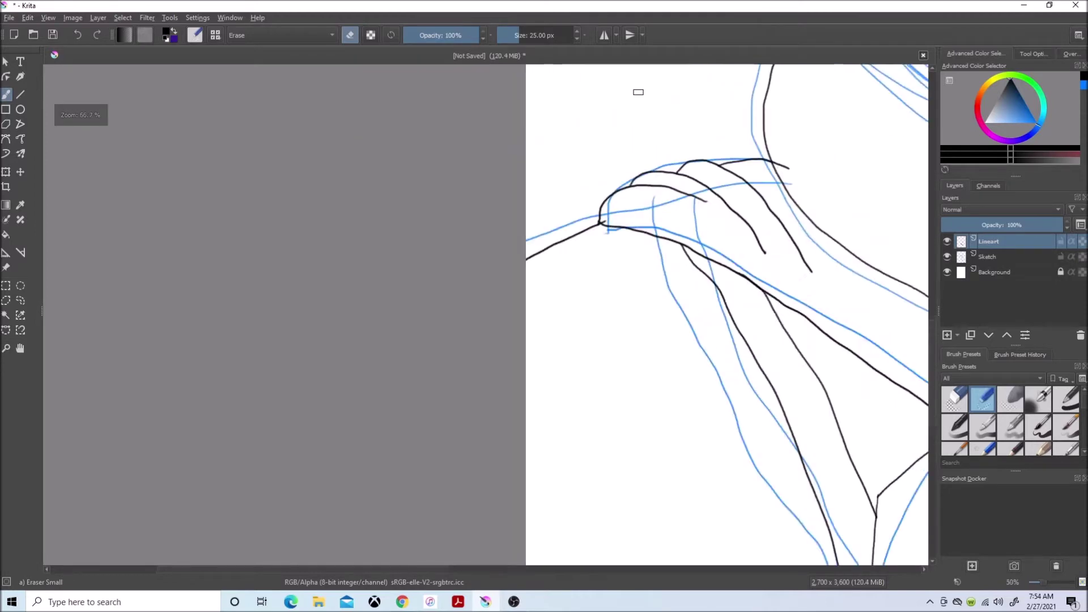
pyautogui.scroll(5, 646, 264)
pyautogui.scroll(1, 655, 243)
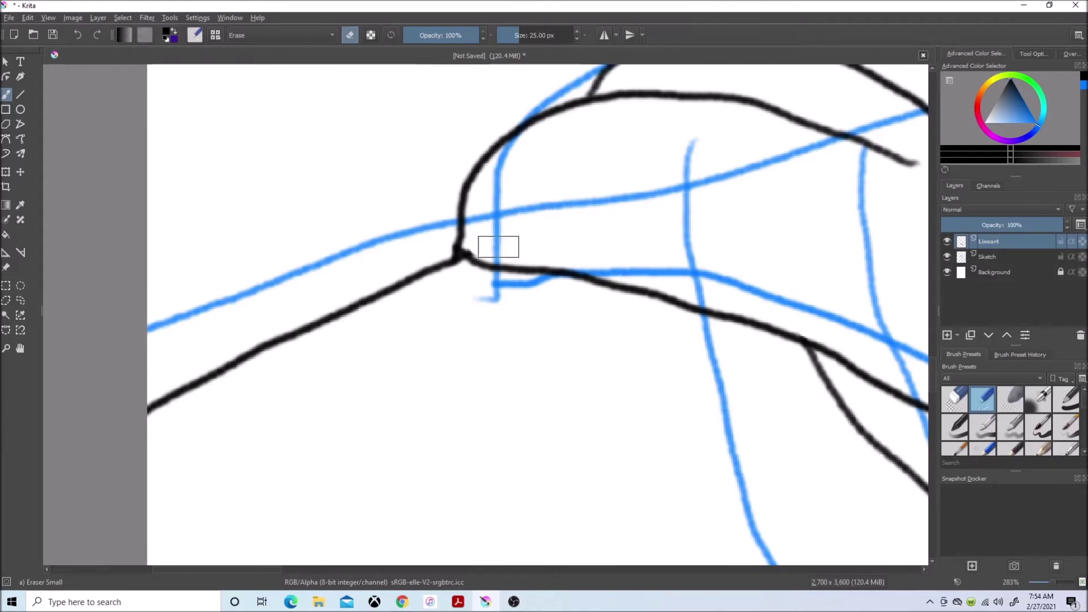
pyautogui.moveTo(251, 570); pyautogui.dragTo(354, 568)
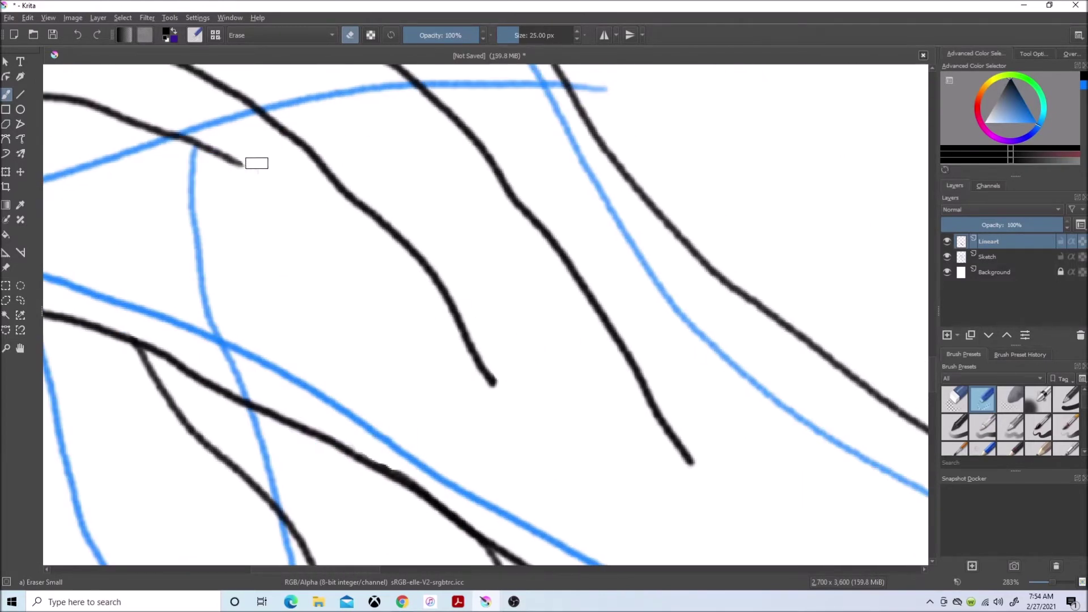
pyautogui.scroll(-3, 264, 172)
pyautogui.scroll(5, 714, 170)
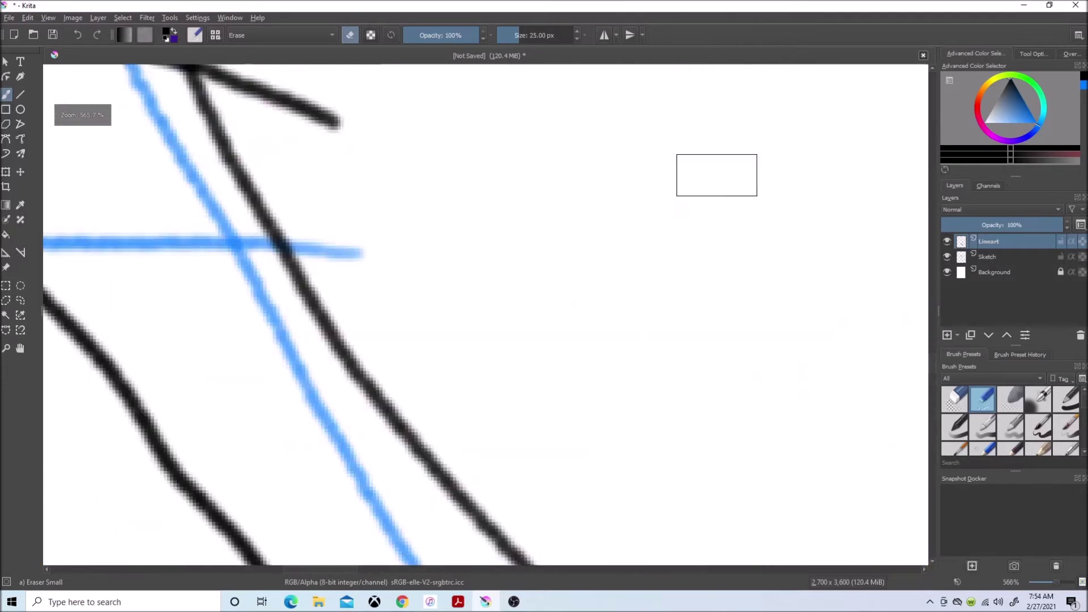
pyautogui.scroll(1, 542, 358)
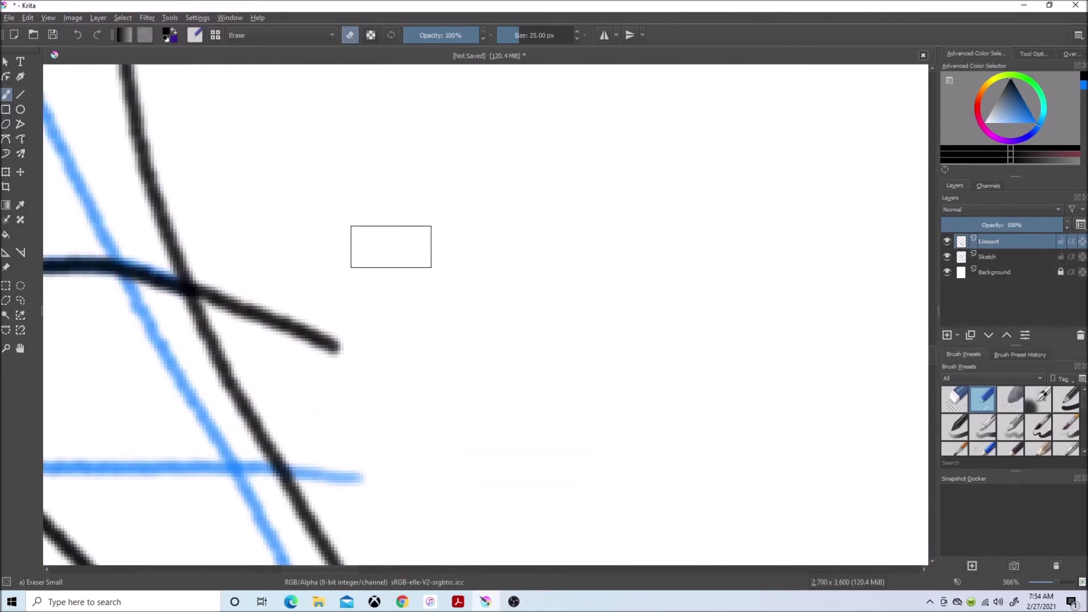
pyautogui.moveTo(357, 353); pyautogui.dragTo(236, 292)
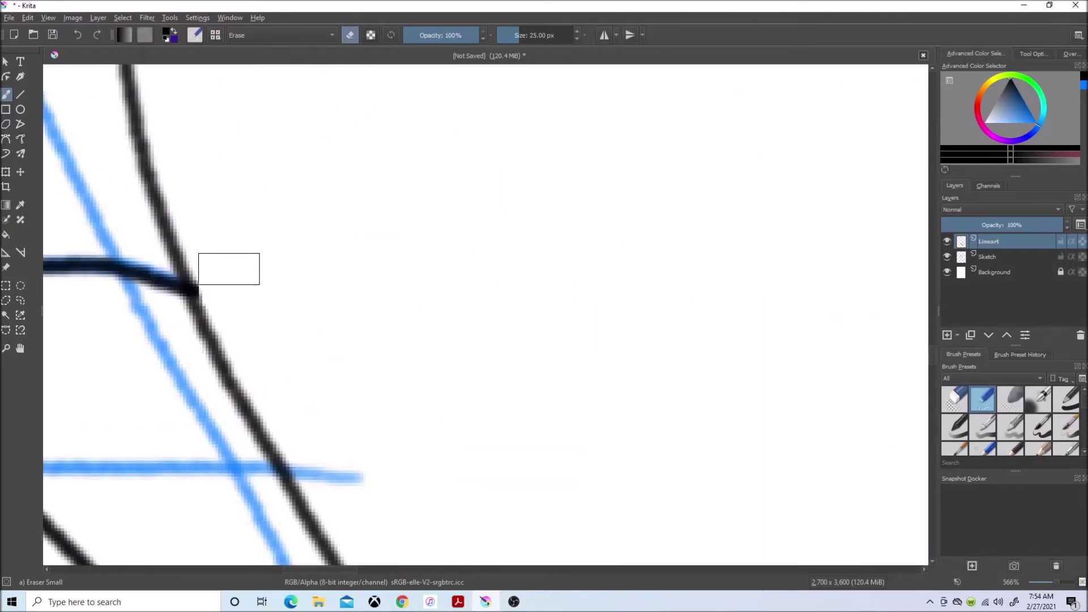
pyautogui.scroll(-5, 237, 251)
pyautogui.scroll(4, 748, 281)
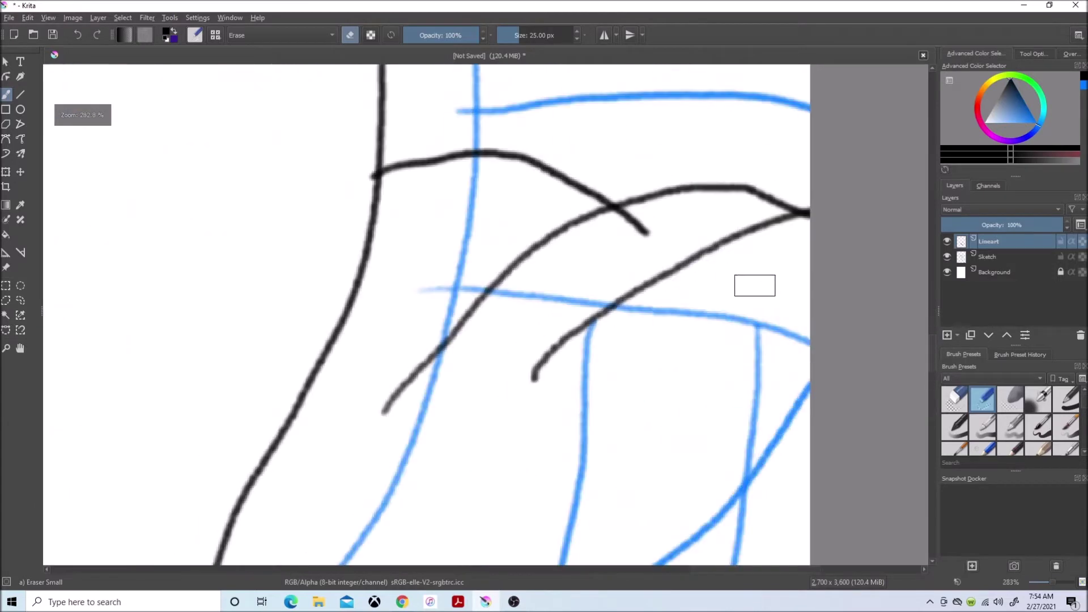
pyautogui.scroll(1, 566, 389)
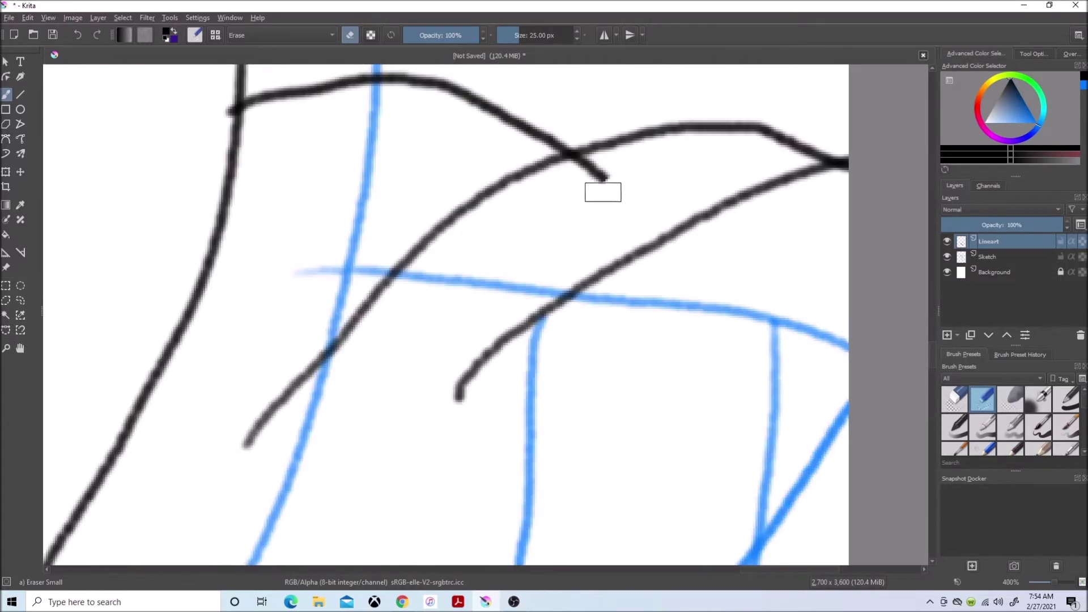
pyautogui.moveTo(606, 183); pyautogui.dragTo(593, 166)
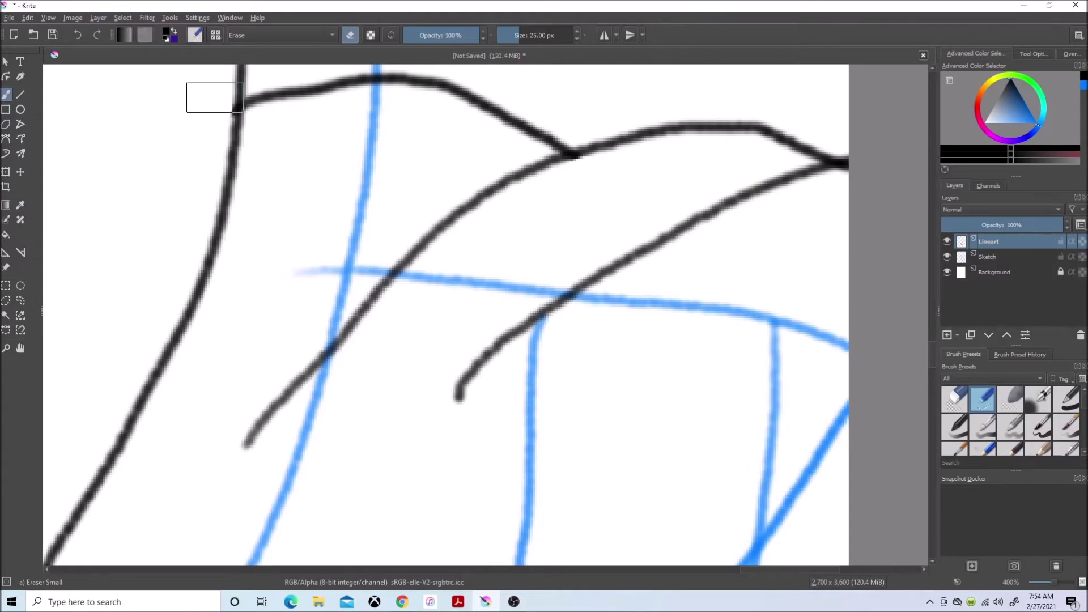
pyautogui.scroll(-5, 215, 97)
pyautogui.scroll(3, 208, 272)
pyautogui.scroll(-2, 417, 293)
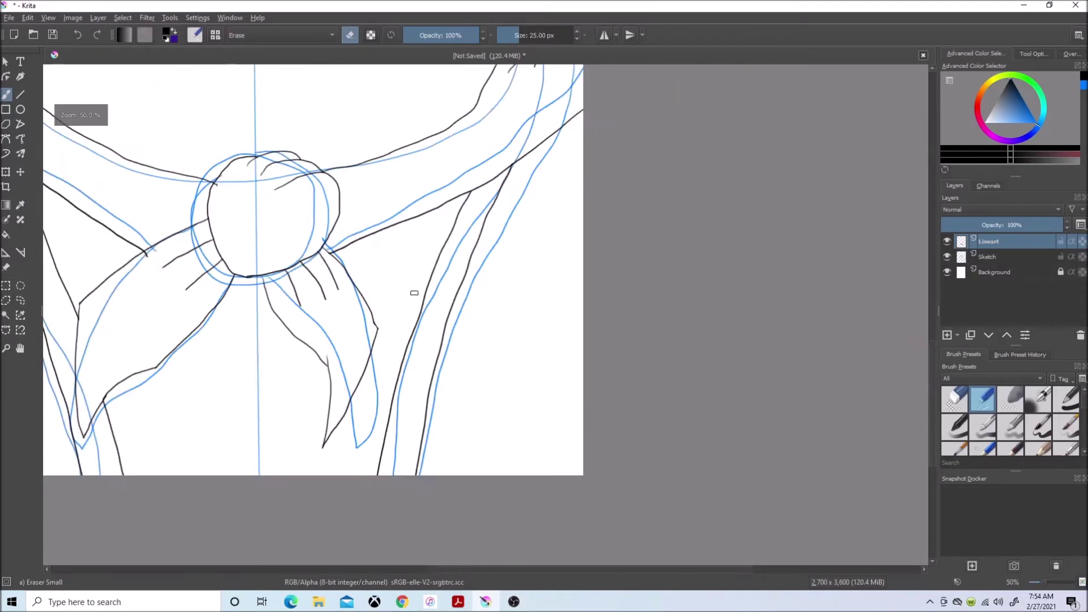
pyautogui.scroll(2, 396, 312)
pyautogui.scroll(1, 397, 312)
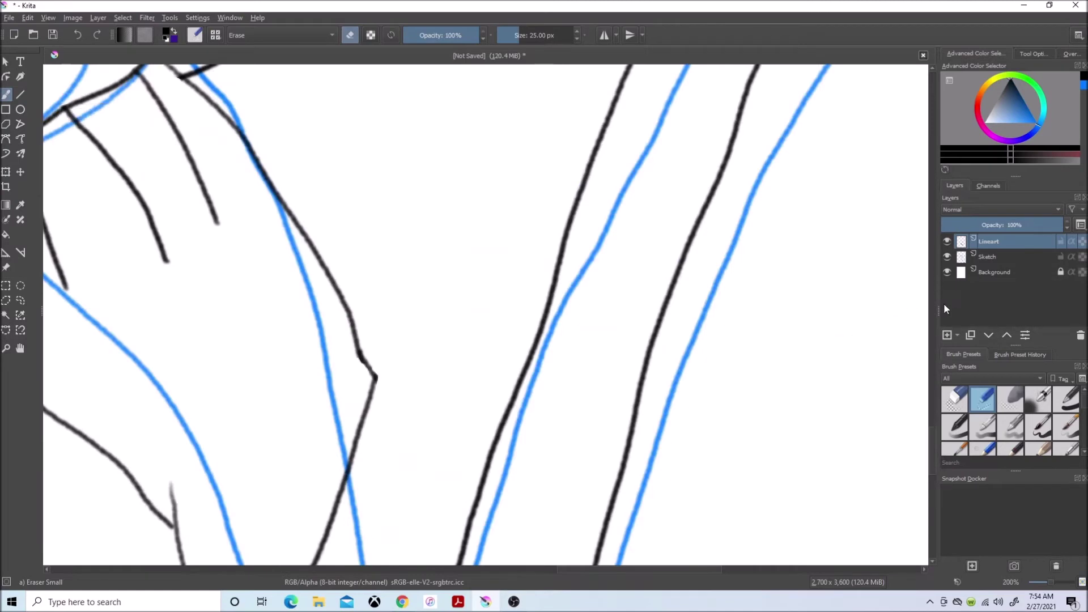
pyautogui.scroll(-2, 380, 412)
pyautogui.scroll(-3, 379, 412)
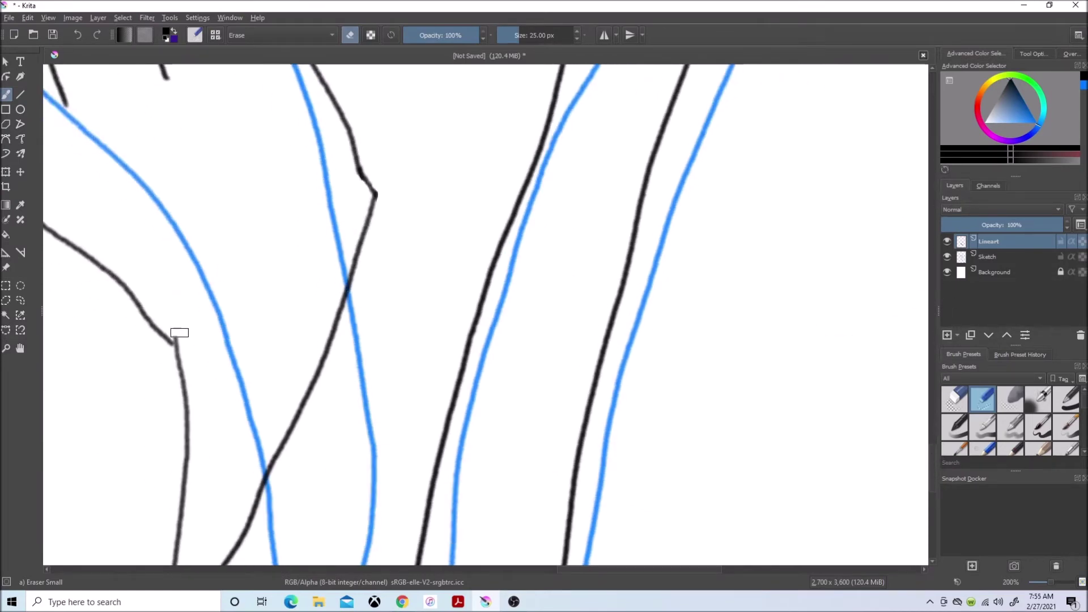
pyautogui.scroll(-3, 200, 338)
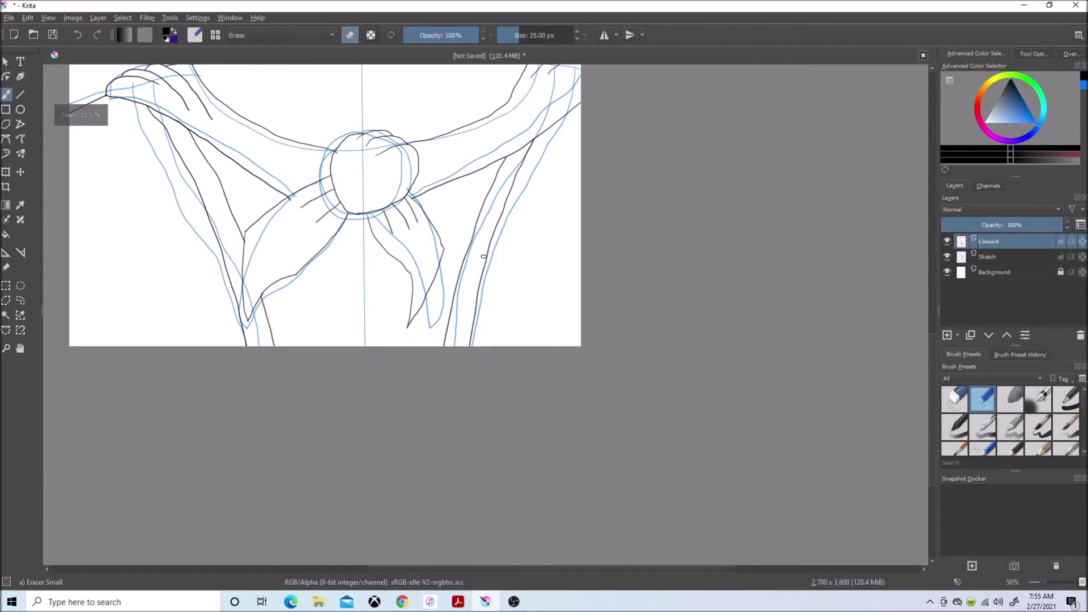
pyautogui.scroll(4, 465, 268)
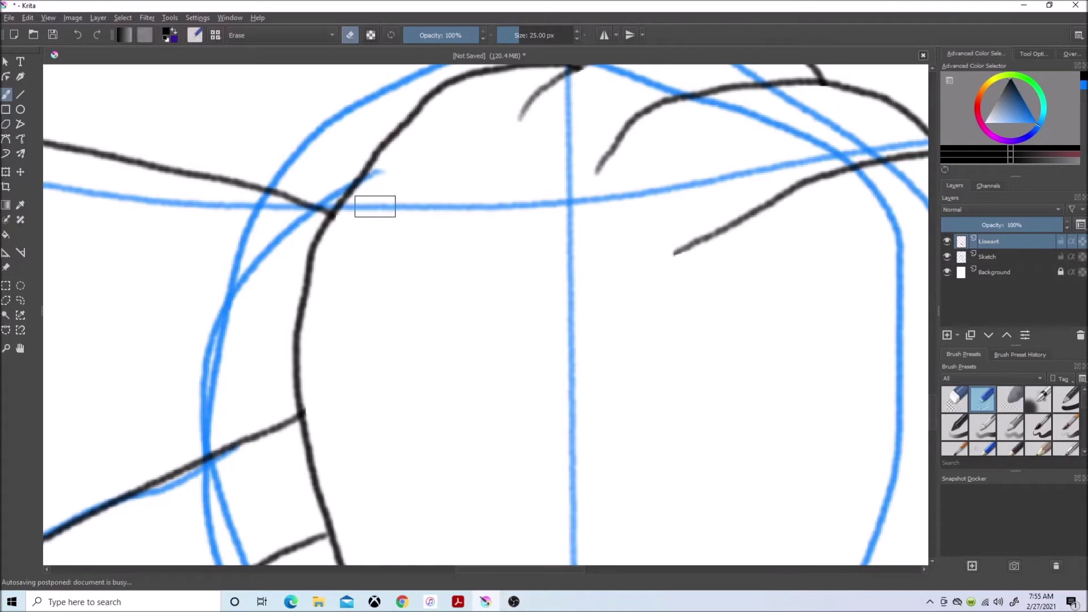
pyautogui.scroll(-4, 377, 206)
pyautogui.scroll(4, 510, 170)
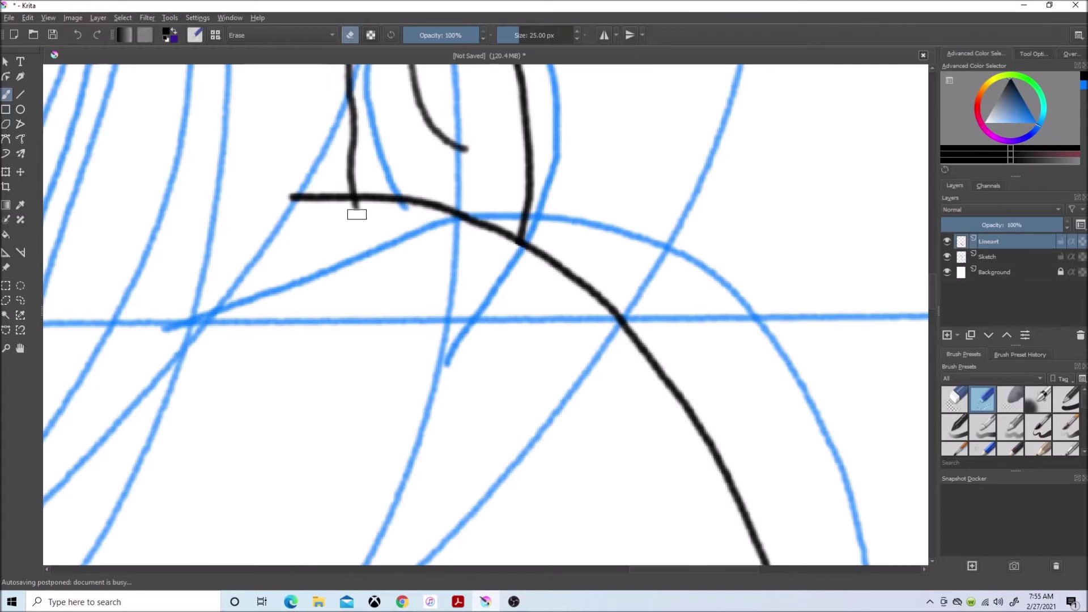
pyautogui.scroll(-4, 353, 230)
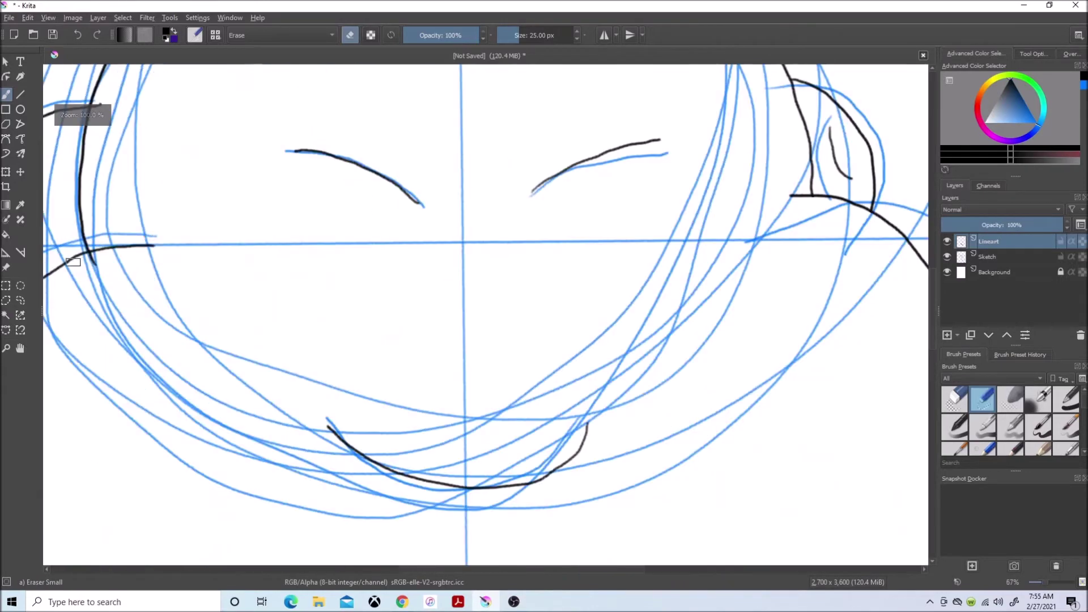
pyautogui.scroll(4, 85, 110)
# - Erase the overshooting crossing-line end and the small stray branch at a junction
pyautogui.moveTo(493, 527); pyautogui.dragTo(510, 535)
pyautogui.moveTo(542, 570); pyautogui.dragTo(541, 544)
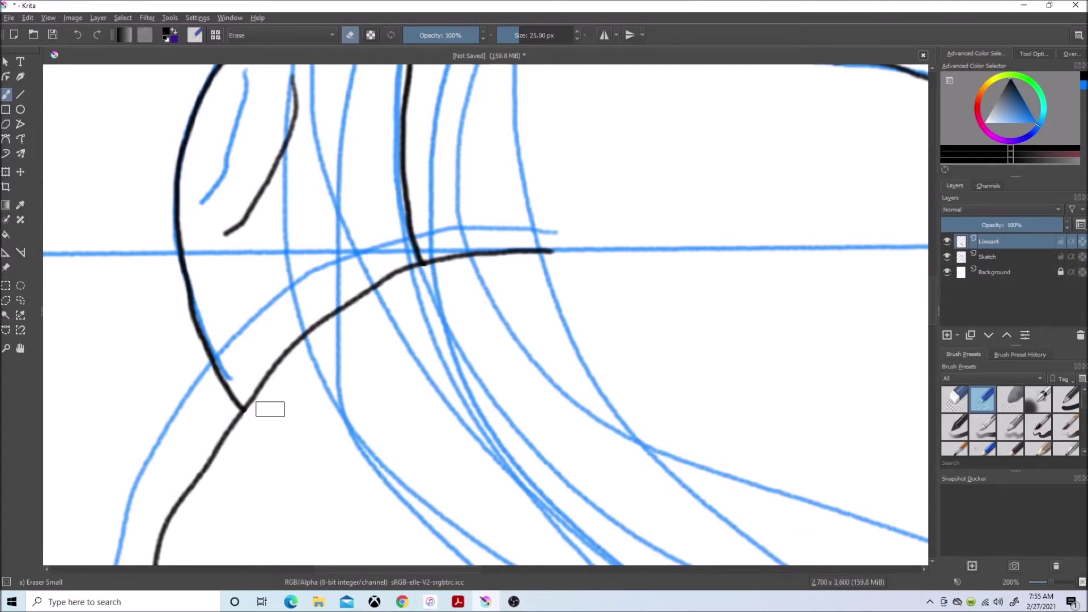
pyautogui.scroll(-4, 271, 409)
pyautogui.scroll(4, 490, 100)
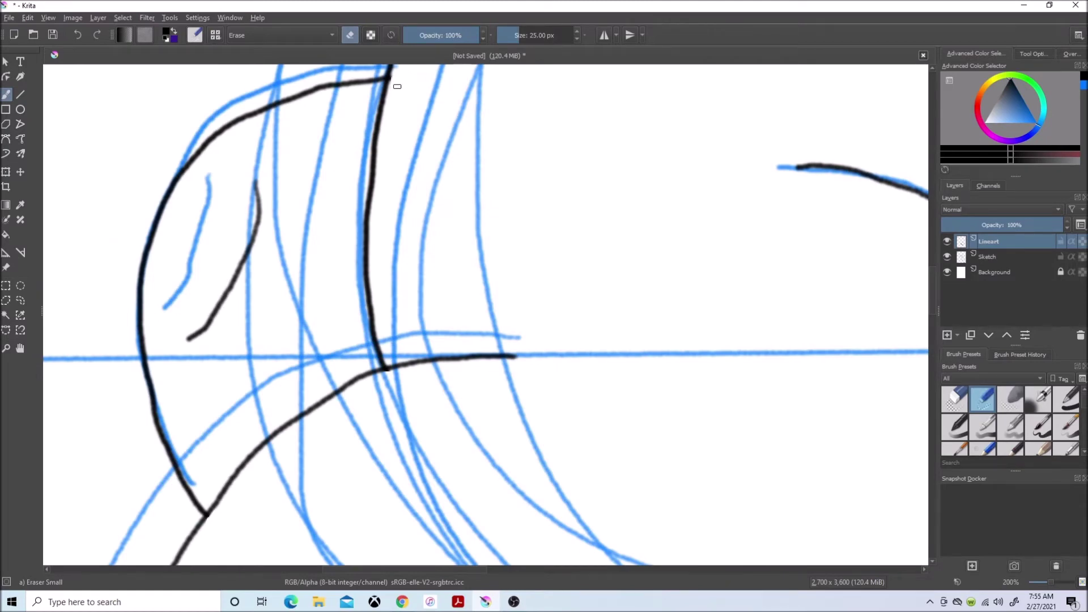
pyautogui.scroll(-4, 412, 87)
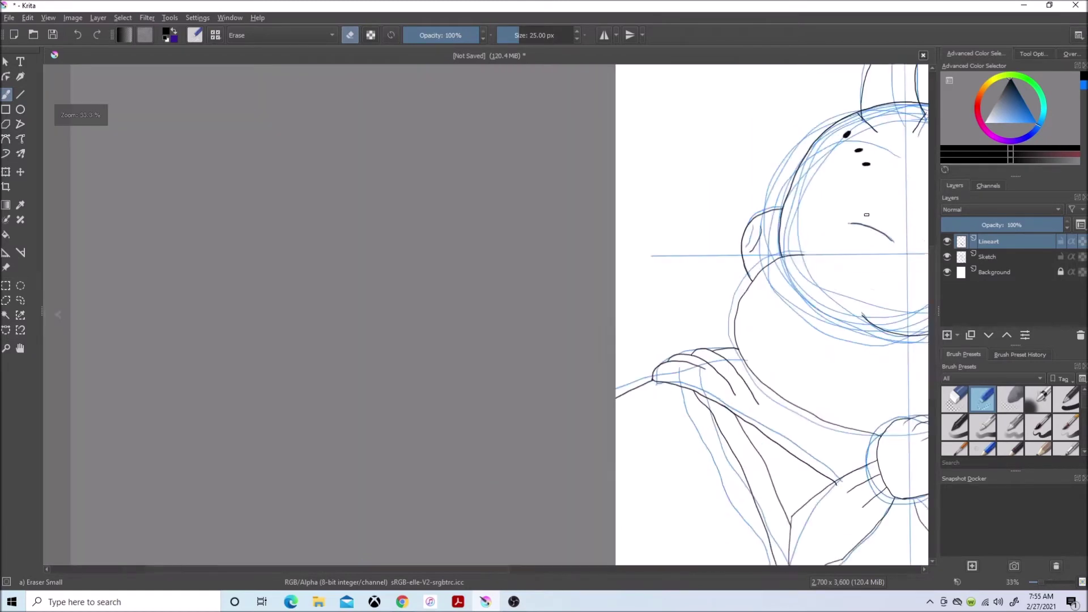
pyautogui.scroll(4, 765, 293)
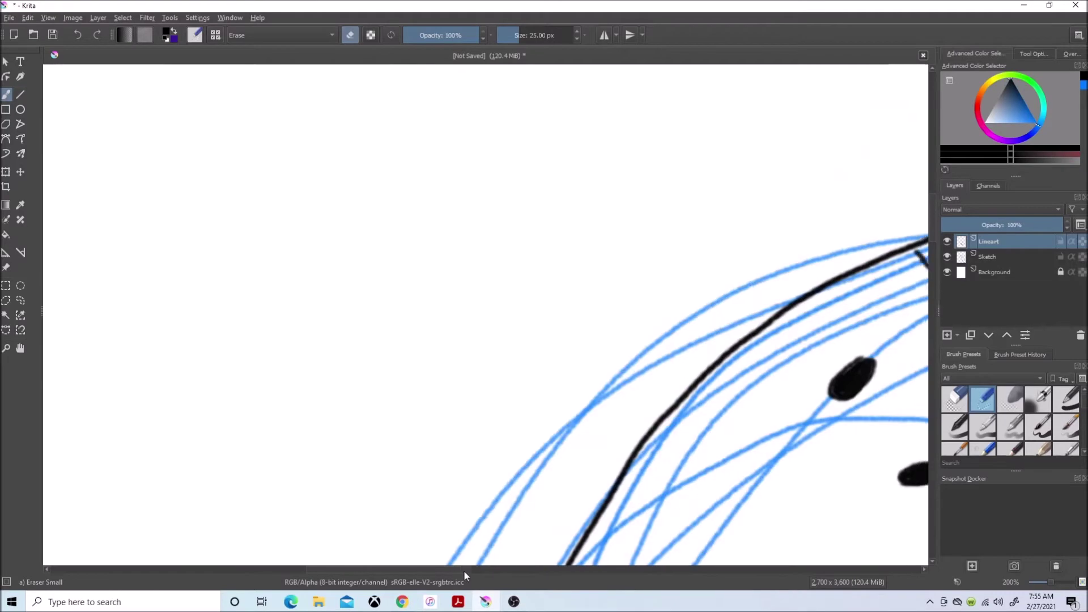
pyautogui.scroll(2, 545, 458)
pyautogui.scroll(2, 484, 357)
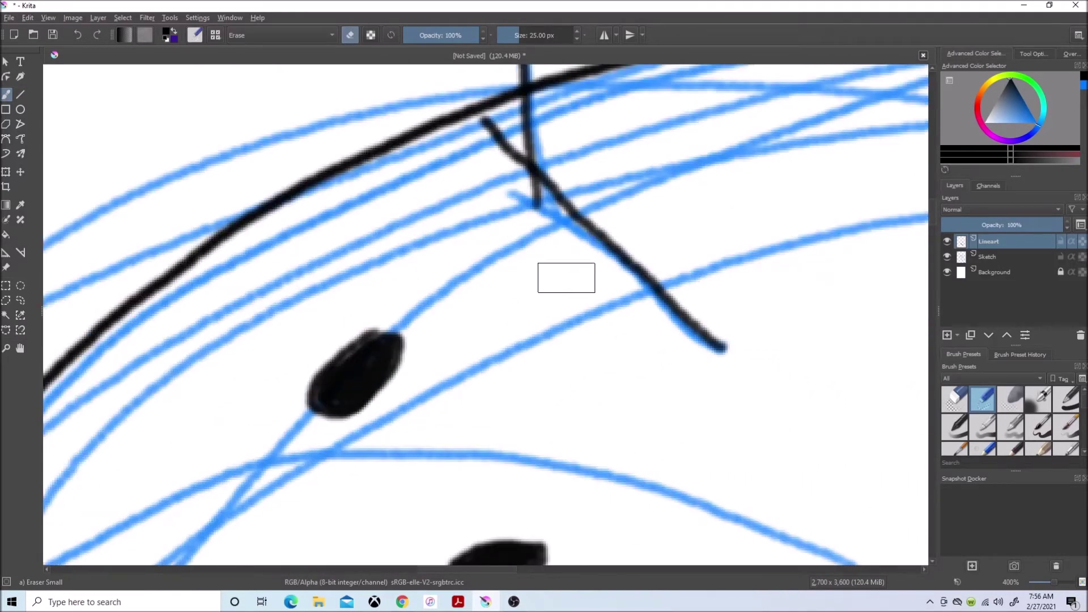
pyautogui.moveTo(355, 334); pyautogui.dragTo(306, 406)
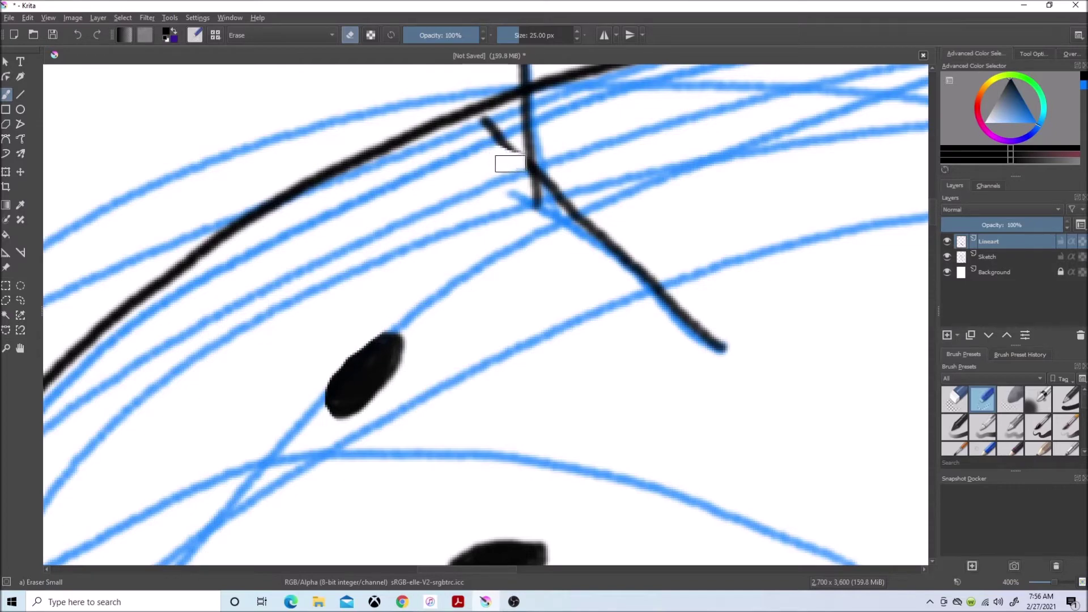
pyautogui.moveTo(510, 164); pyautogui.dragTo(496, 129)
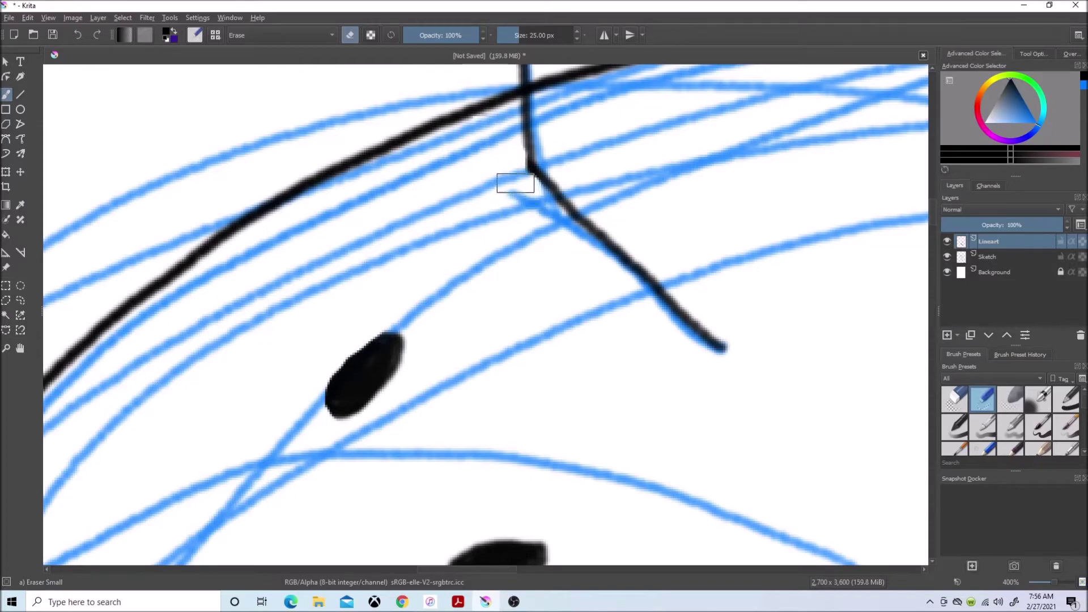
pyautogui.scroll(-4, 620, 323)
pyautogui.scroll(-3, 638, 365)
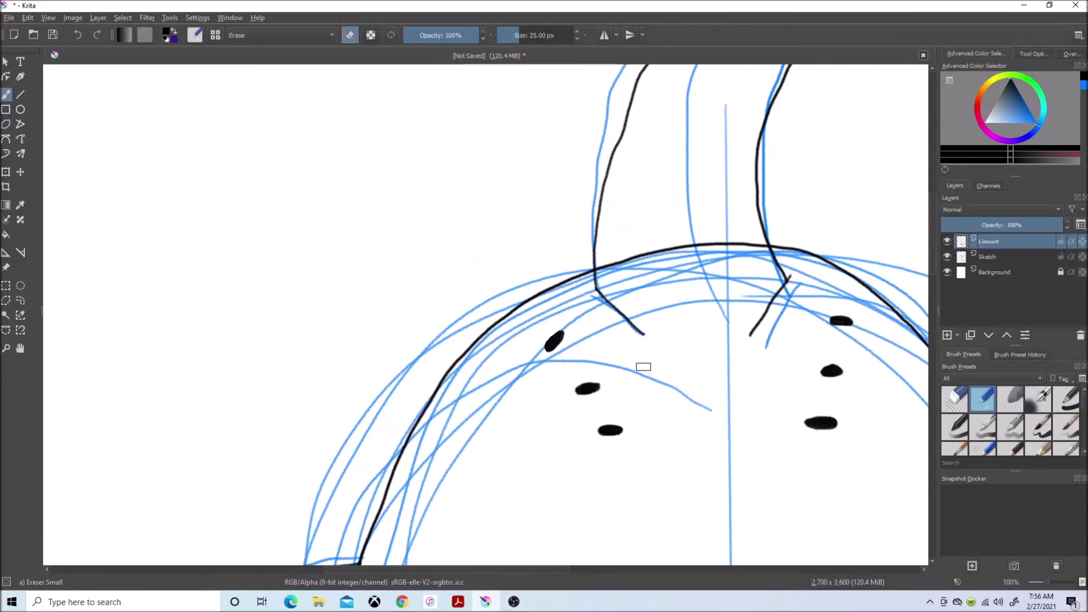
pyautogui.scroll(5, 816, 264)
pyautogui.scroll(3, 810, 308)
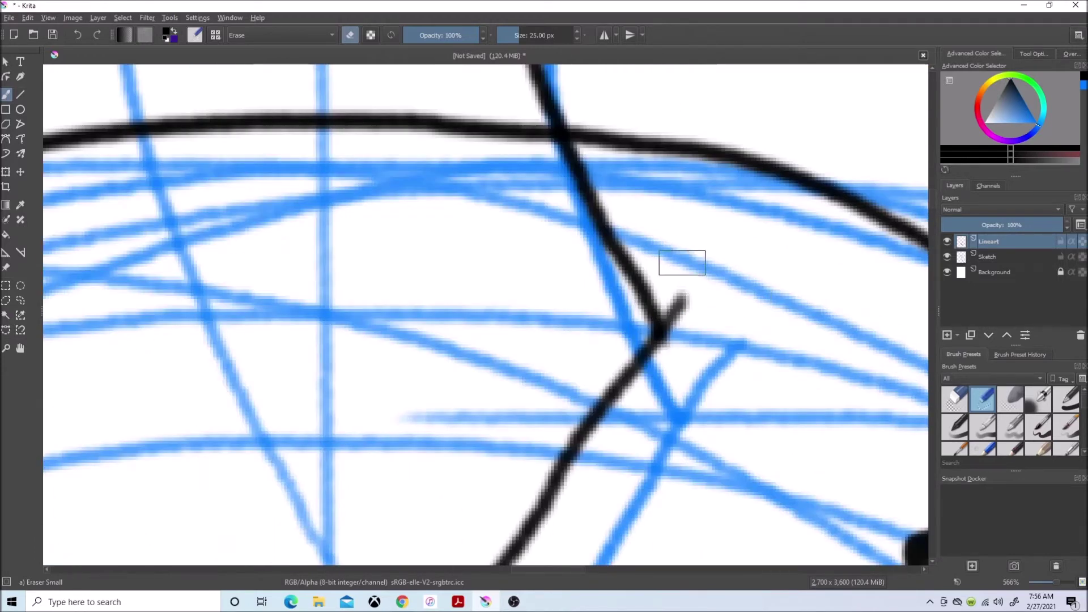
# - Cut away the diagonal stub and overshooting horizontal and diagonal line segments
pyautogui.moveTo(684, 277); pyautogui.dragTo(693, 336)
pyautogui.moveTo(484, 129)
pyautogui.mouseDown()
pyautogui.moveTo(526, 133)
pyautogui.moveTo(259, 121)
pyautogui.moveTo(85, 135)
pyautogui.mouseUp()
pyautogui.moveTo(459, 476); pyautogui.dragTo(714, 255)
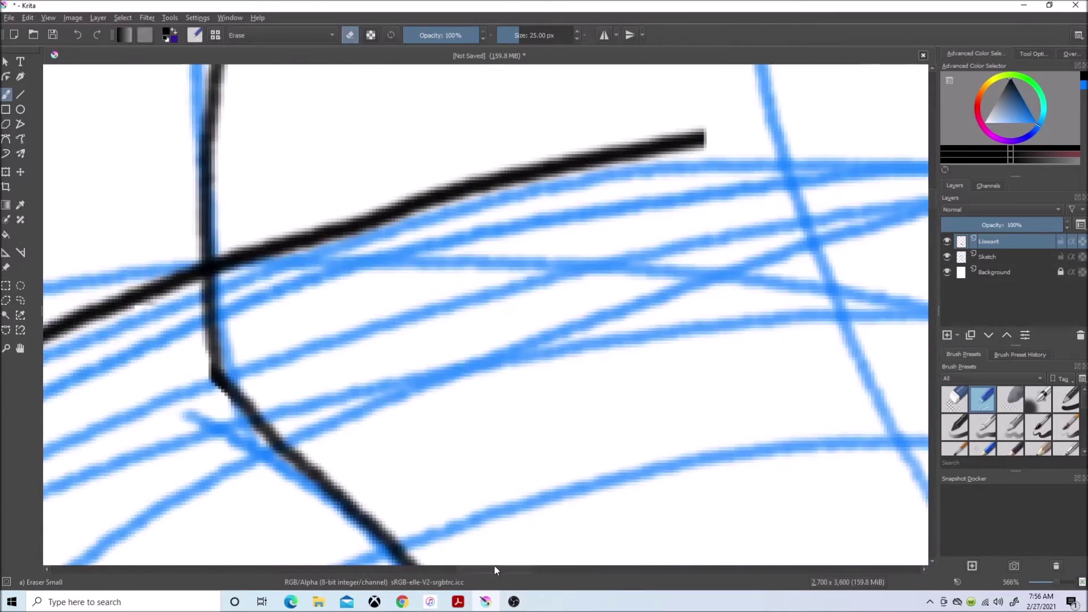
pyautogui.moveTo(720, 140); pyautogui.dragTo(252, 264)
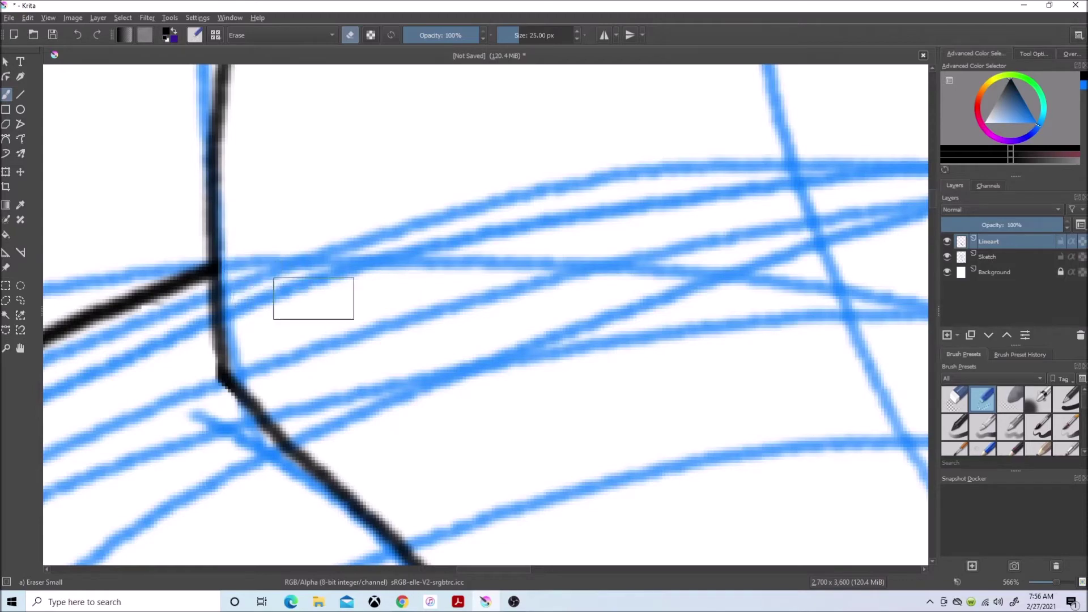
pyautogui.scroll(-5, 273, 313)
pyautogui.scroll(4, 595, 297)
pyautogui.scroll(-5, 601, 299)
pyautogui.scroll(2, 601, 299)
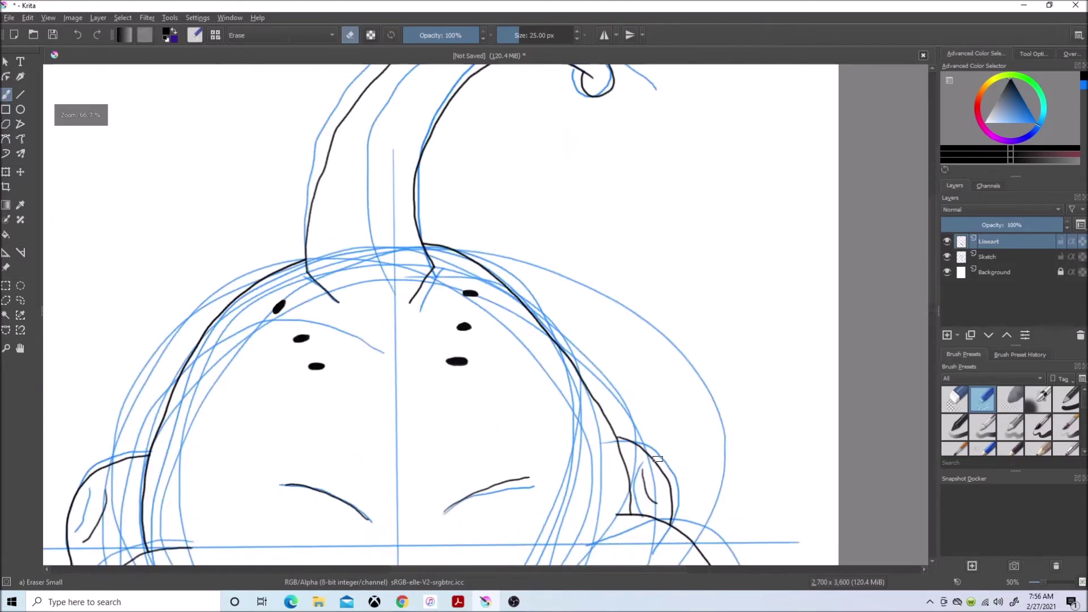
pyautogui.scroll(4, 510, 341)
pyautogui.scroll(-4, 510, 339)
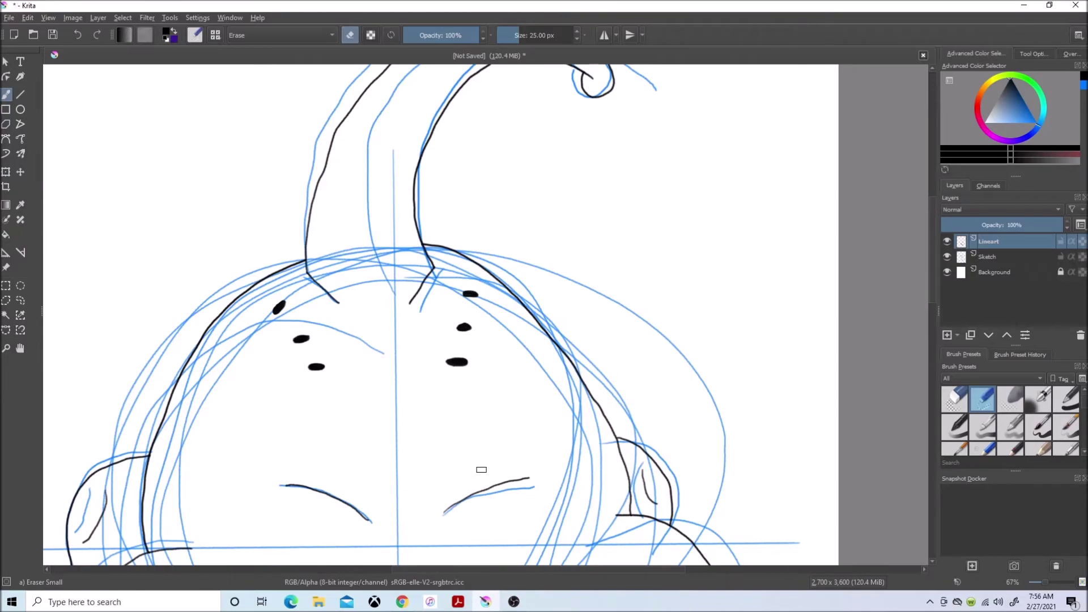
pyautogui.scroll(2, 481, 470)
pyautogui.scroll(-4, 748, 340)
pyautogui.scroll(-2, 748, 340)
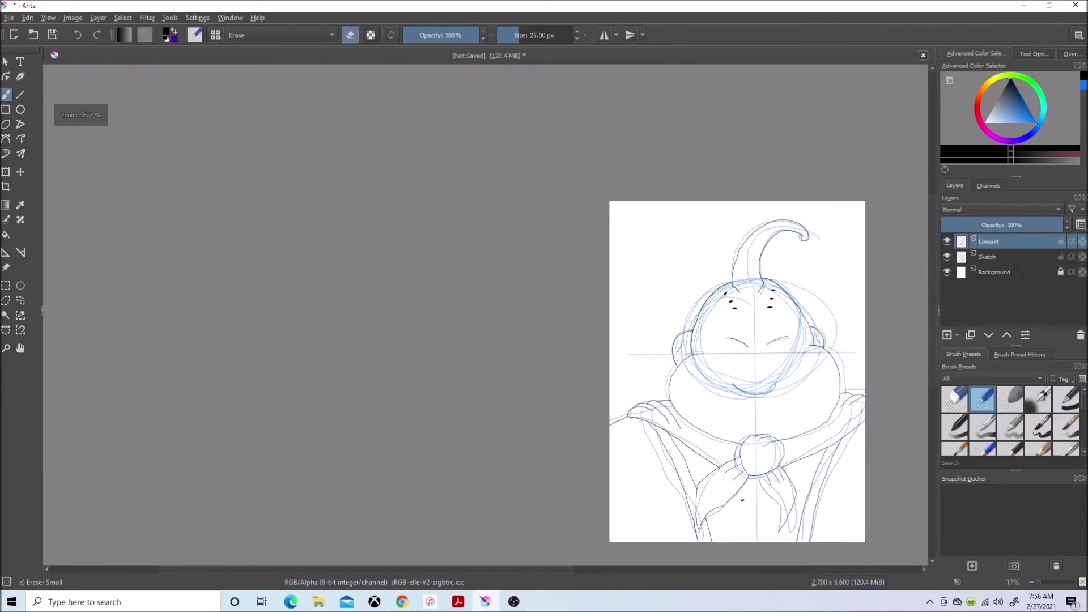
# - Hide the blue Sketch layer
pyautogui.click(501, 567)
pyautogui.click(947, 255)
pyautogui.click(1003, 256)
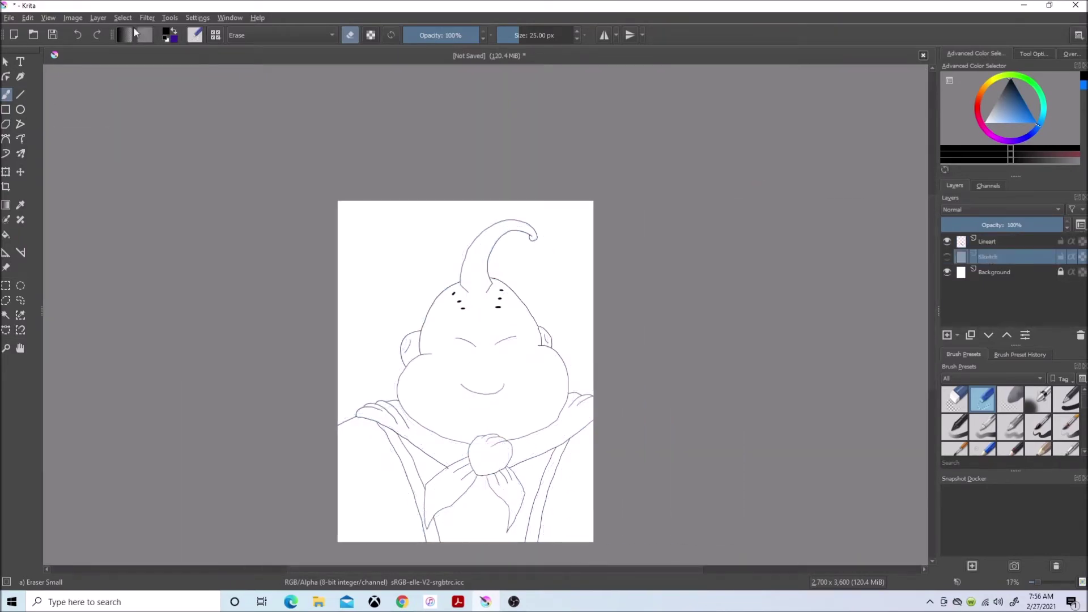
# - Add a paint layer named Color, pick pink, and reselect the Lineart layer
pyautogui.click(96, 17)
pyautogui.click(323, 126)
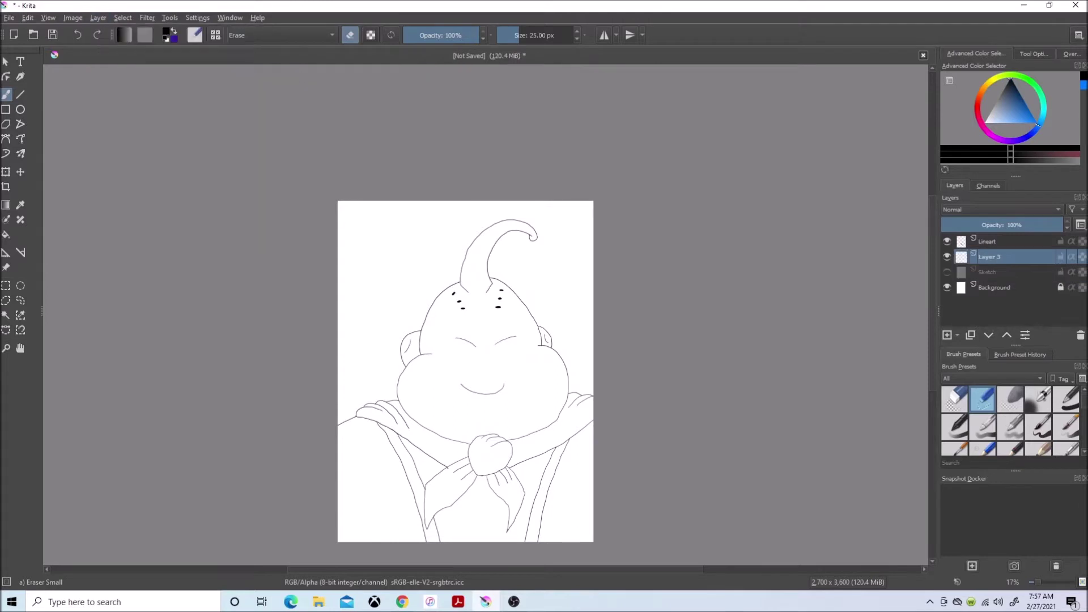
pyautogui.doubleClick(1005, 259)
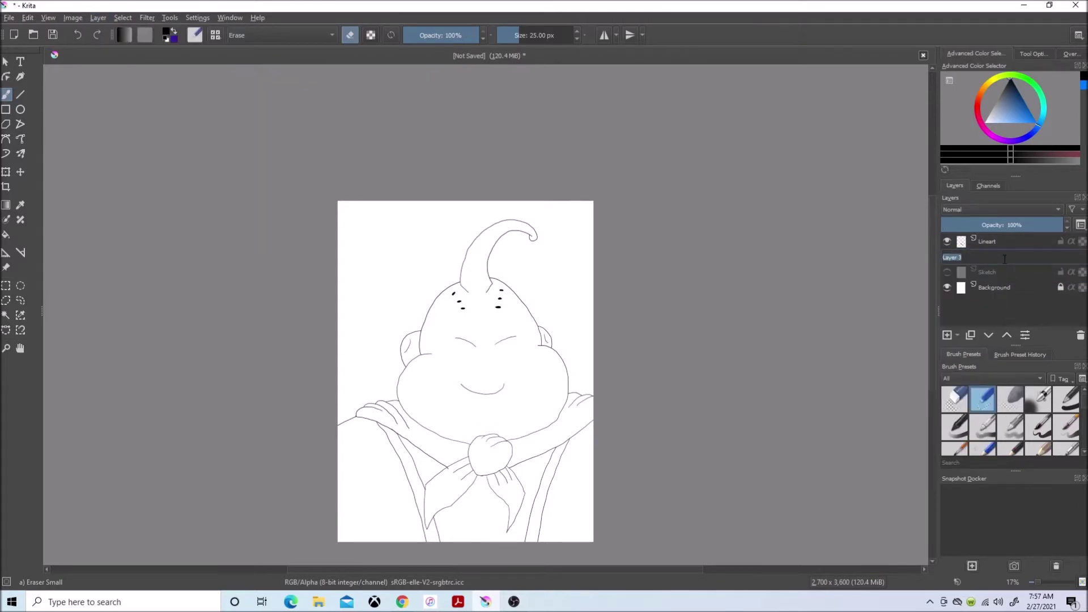
pyautogui.write('Color')
pyautogui.press('Return')
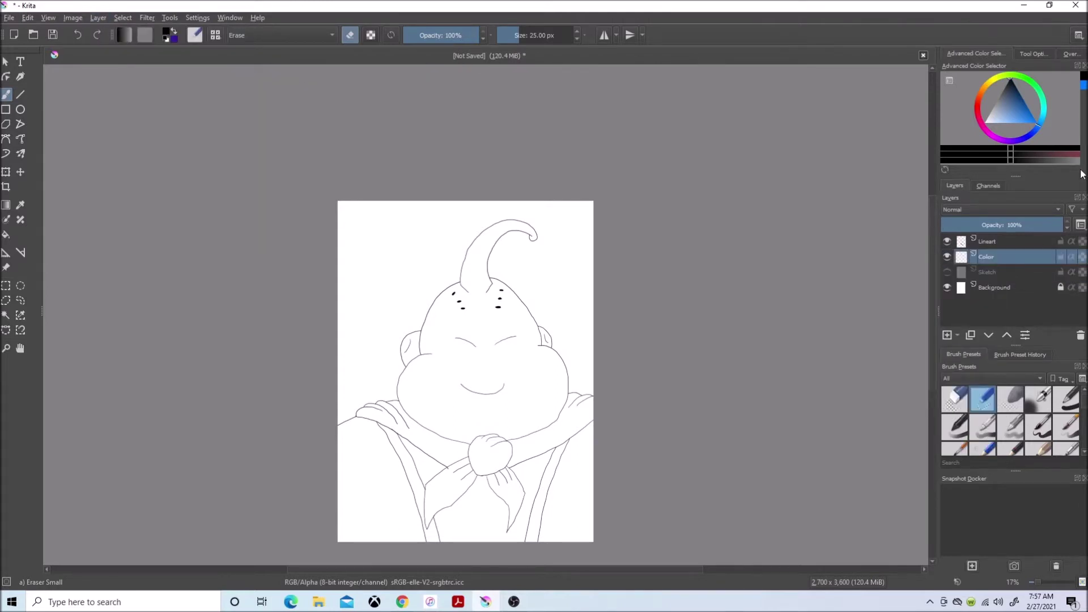
pyautogui.click(1001, 121)
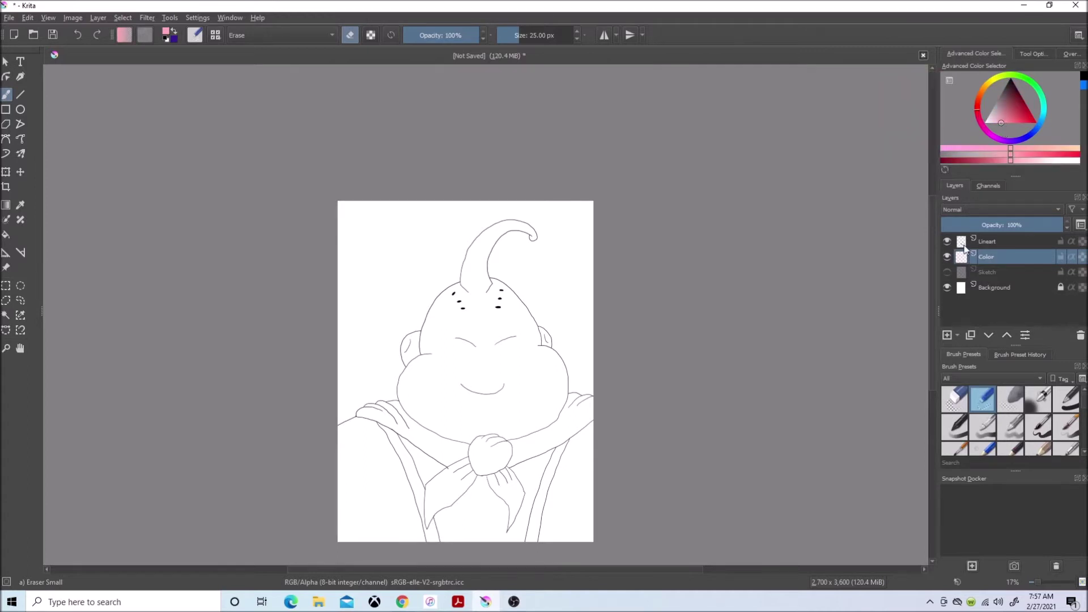
pyautogui.click(988, 241)
# - Contiguous-select the head, antenna, face, both ears and neck on Lineart
pyautogui.click(16, 303)
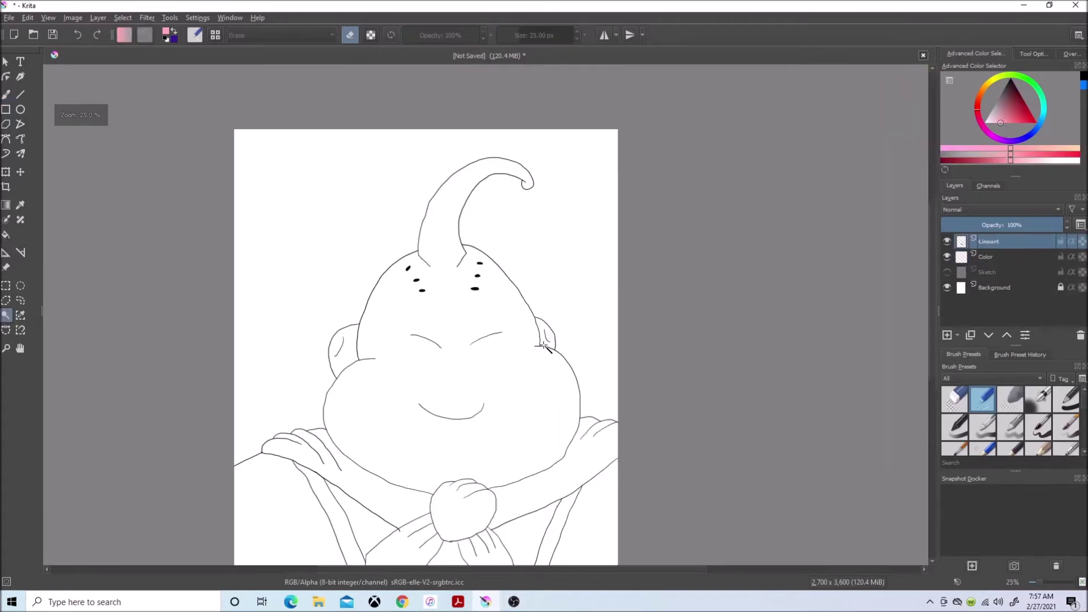
pyautogui.click(480, 270)
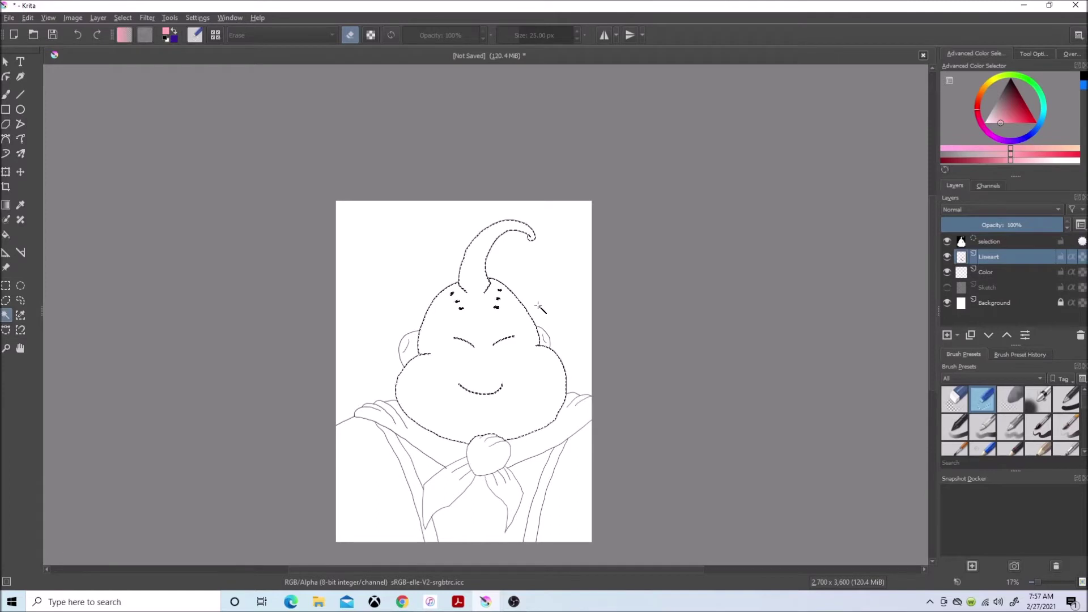
pyautogui.scroll(2, 480, 271)
pyautogui.keyDown('shift'); pyautogui.click(534, 347); pyautogui.keyUp('shift')
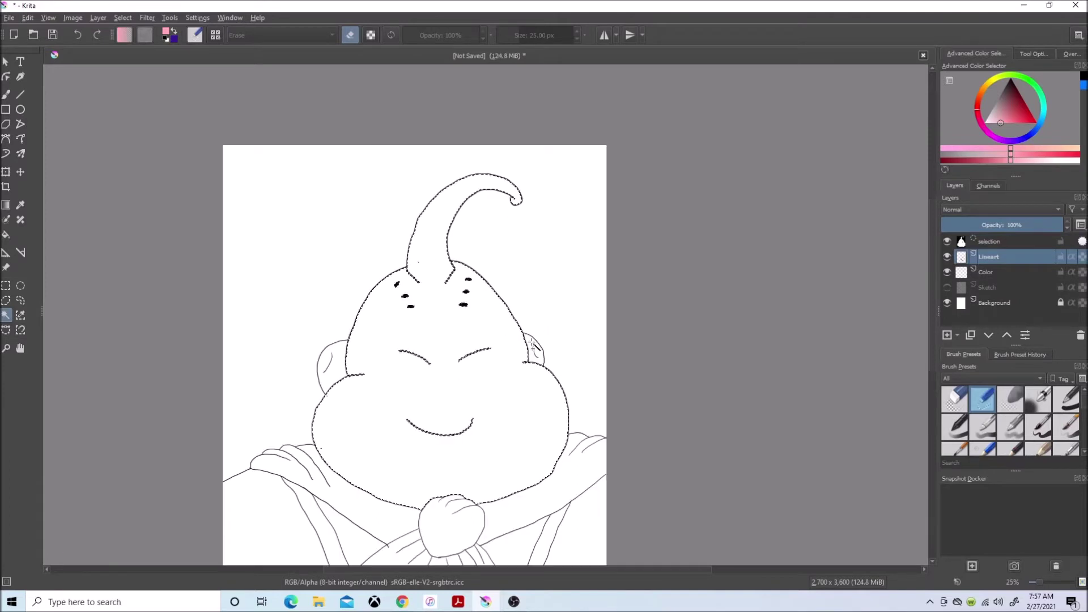
pyautogui.keyDown('shift'); pyautogui.click(331, 361); pyautogui.keyUp('shift')
pyautogui.keyDown('shift'); pyautogui.click(509, 552); pyautogui.keyUp('shift')
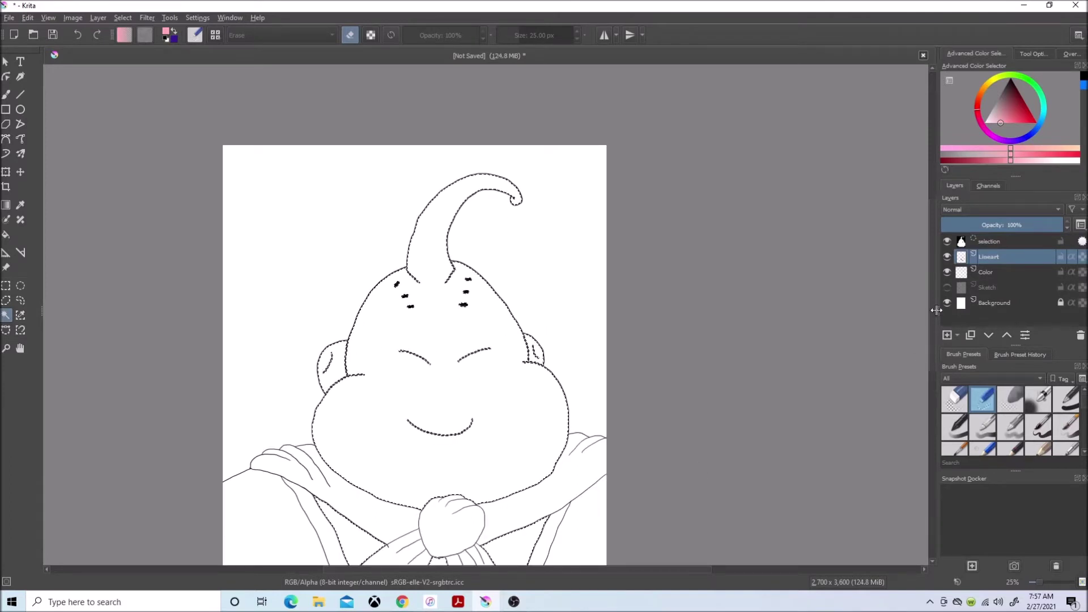
pyautogui.scroll(-3, 510, 425)
pyautogui.scroll(-1, 510, 425)
# - Grow the selection by 3 and fill it pink on the Color layer
pyautogui.click(1041, 423)
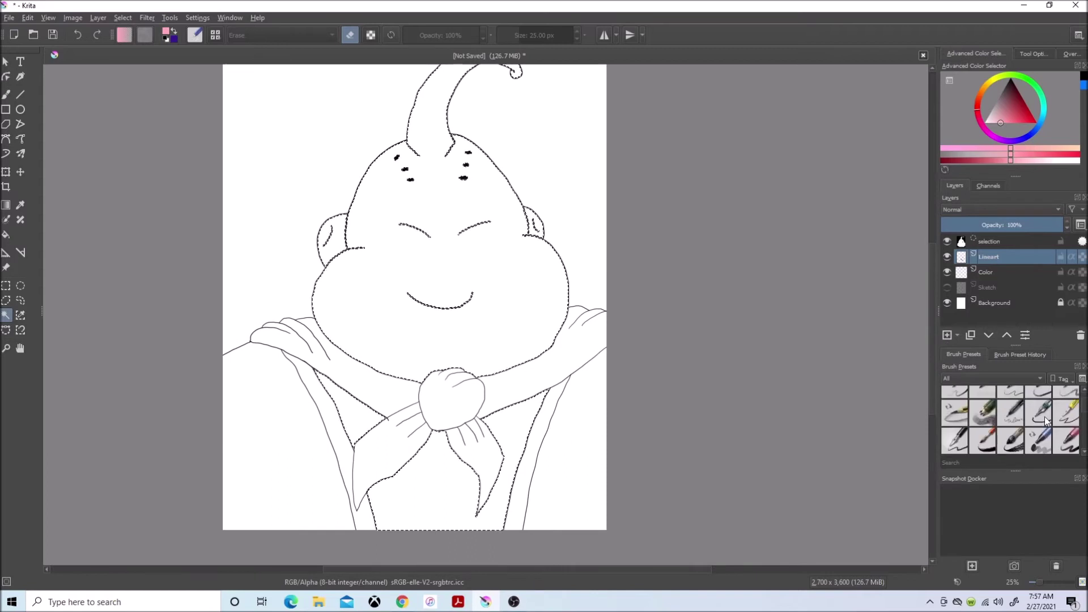
pyautogui.click(990, 272)
pyautogui.click(123, 17)
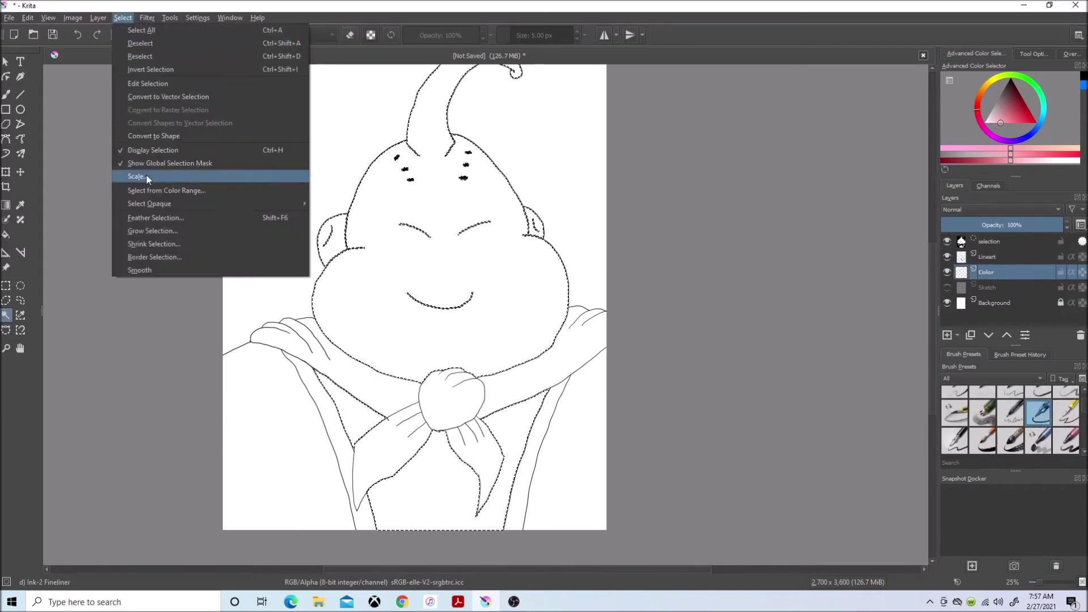
pyautogui.click(149, 176)
pyautogui.press('Return')
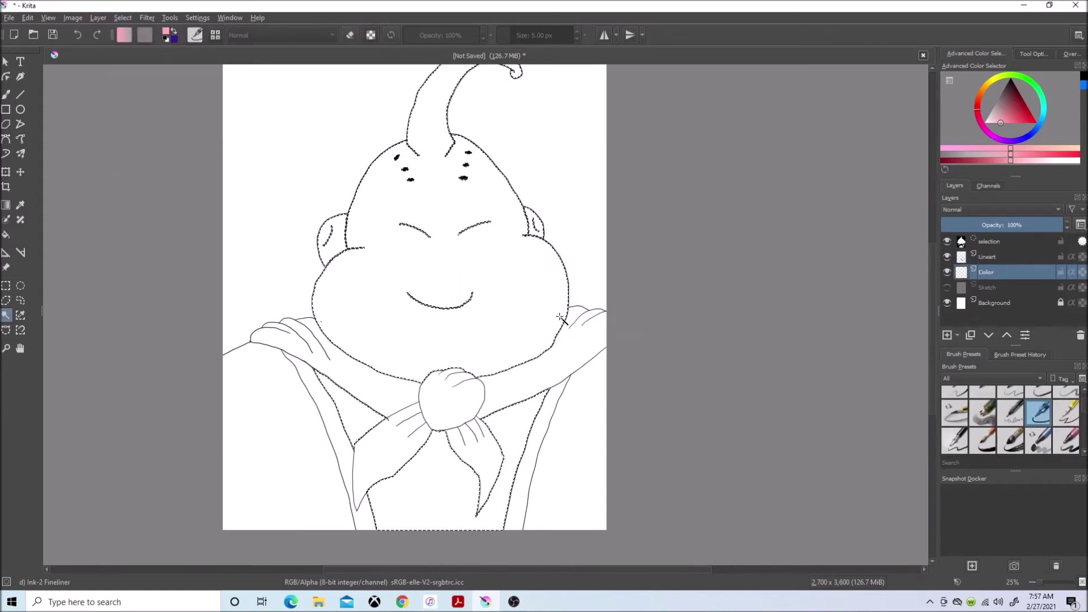
pyautogui.click(5, 237)
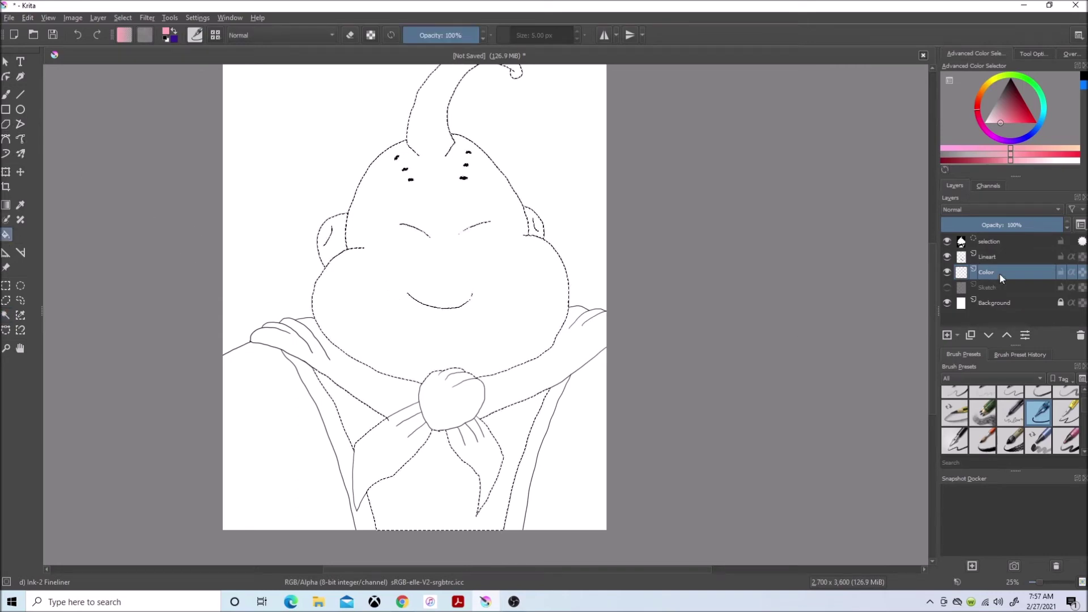
pyautogui.click(437, 266)
pyautogui.scroll(3, 436, 266)
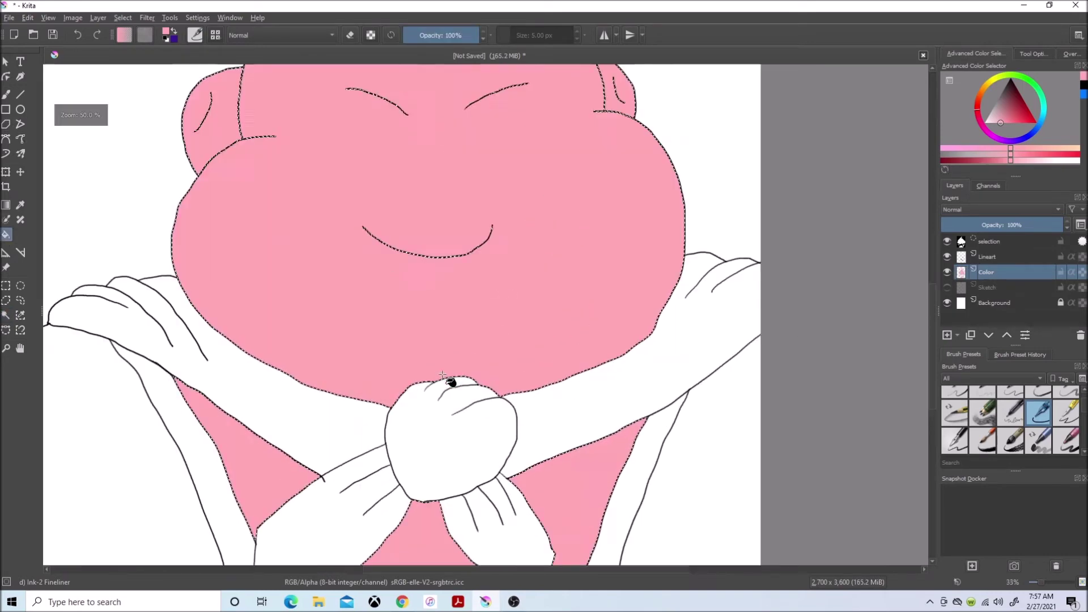
pyautogui.click(123, 17)
# - Deselect and switch to the small eraser brush
pyautogui.click(139, 43)
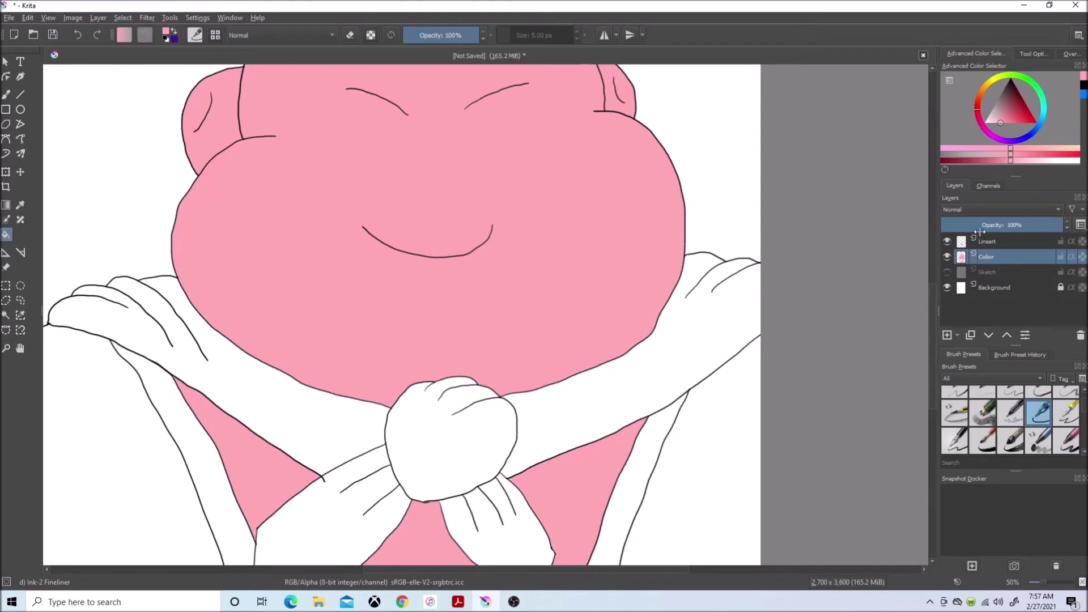
pyautogui.scroll(3, 436, 340)
pyautogui.press('e')
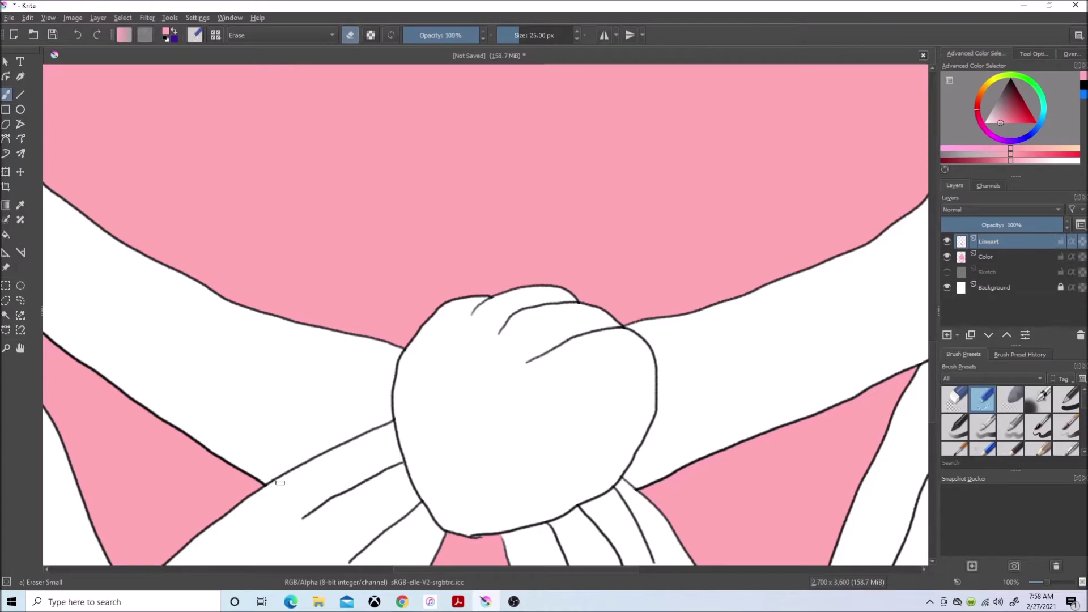
# - Pick black and contiguous-select both the left and right vest areas
pyautogui.press('2')
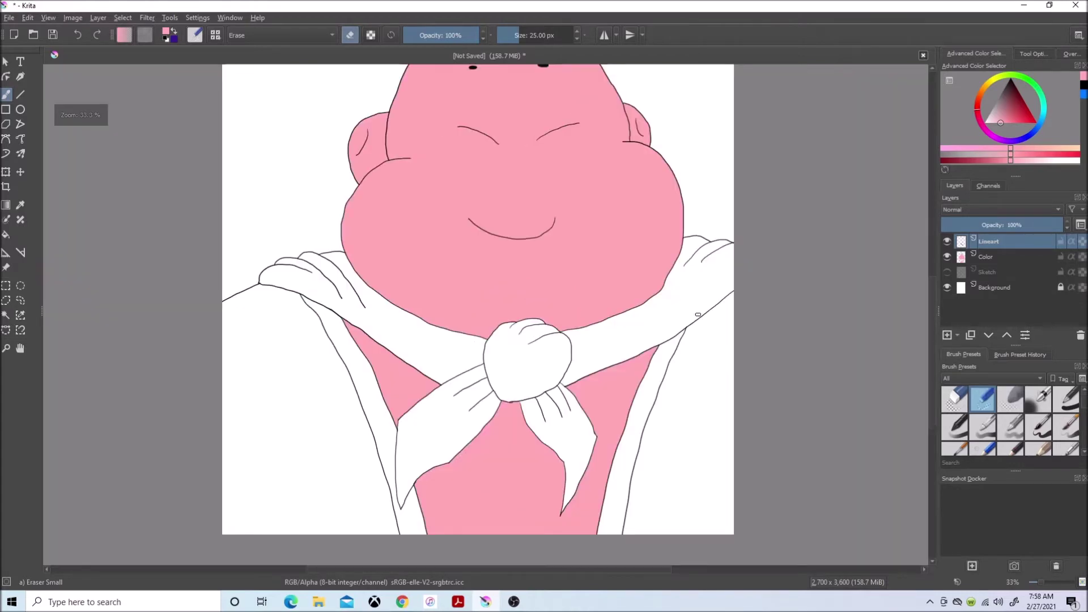
pyautogui.scroll(2, 926, 306)
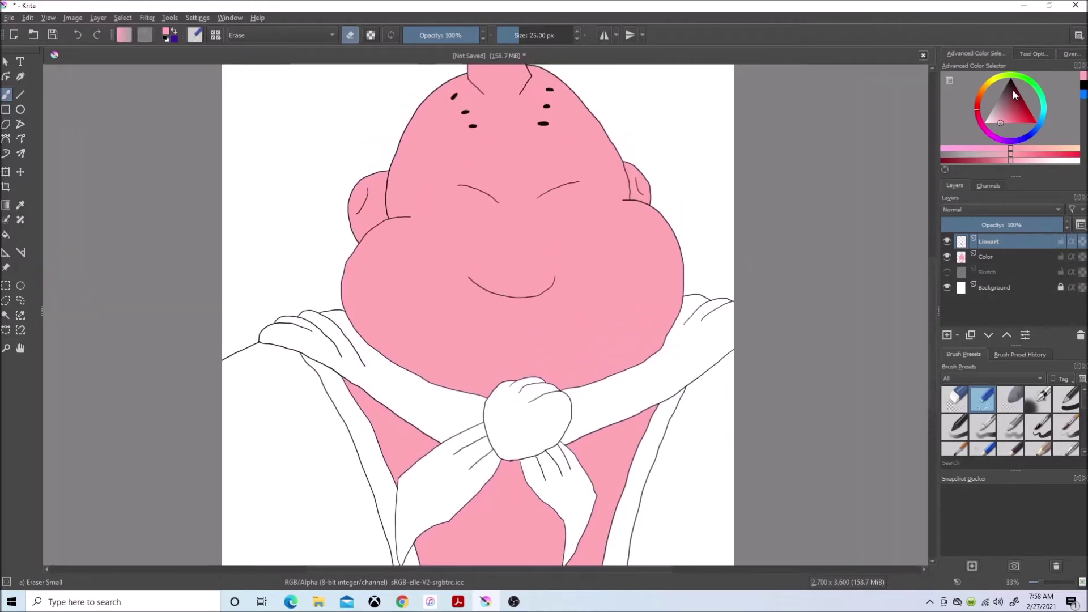
pyautogui.moveTo(1012, 91); pyautogui.dragTo(1016, 67)
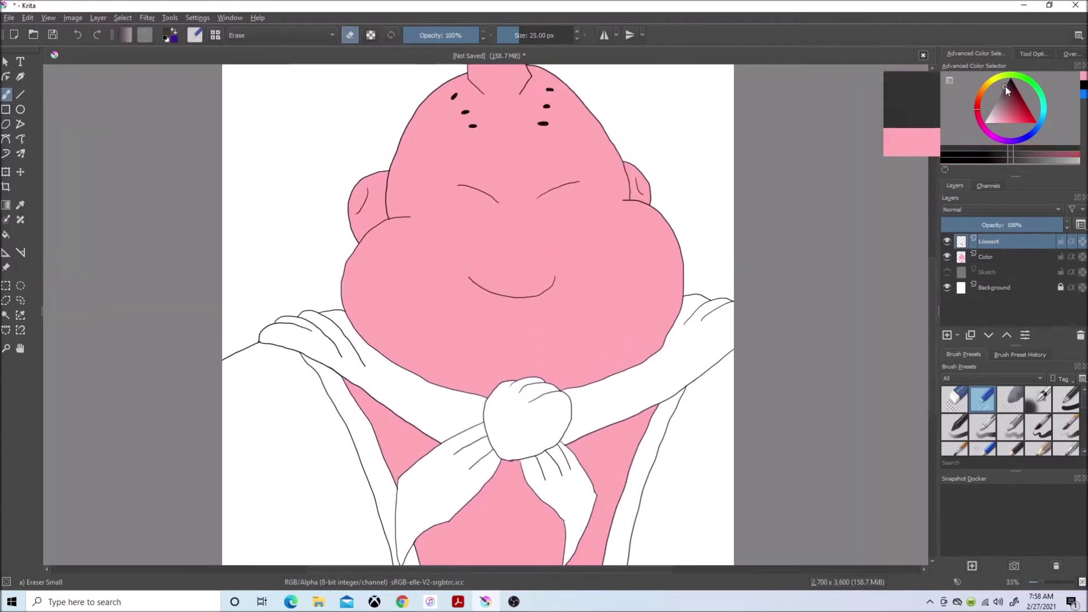
pyautogui.click(6, 315)
pyautogui.click(679, 470)
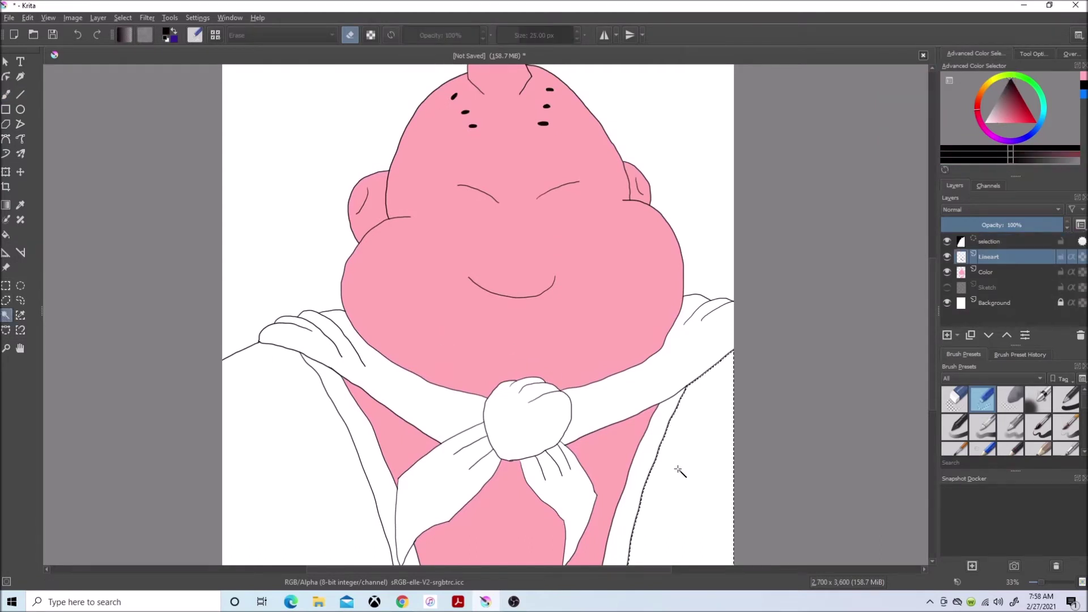
pyautogui.keyDown('shift'); pyautogui.click(327, 480); pyautogui.keyUp('shift')
# - Grow the selection and fill both vest areas black on the Color layer
pyautogui.press('pagedown')
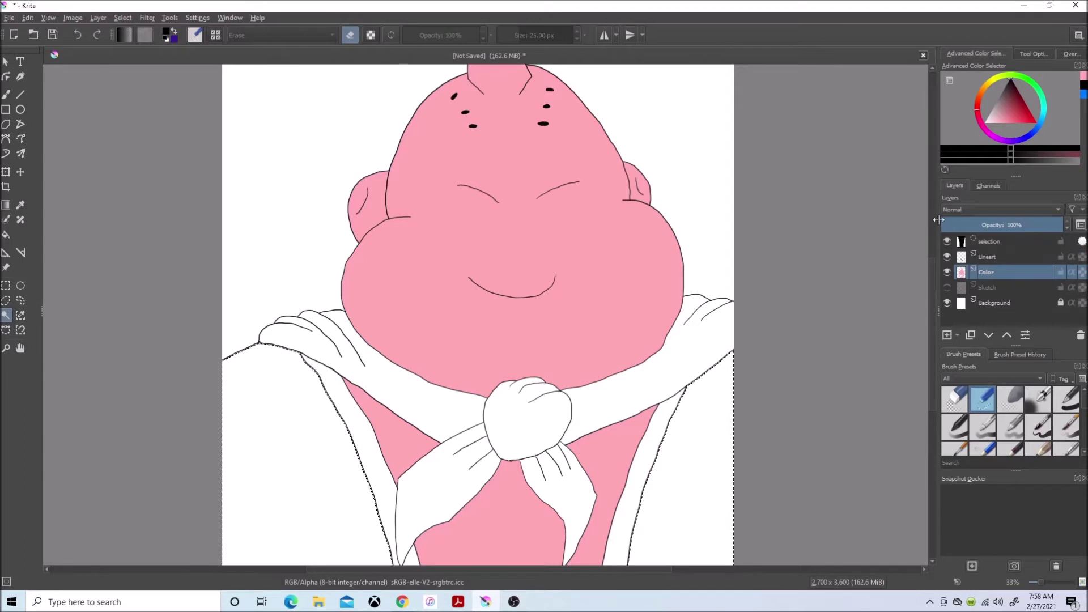
pyautogui.click(123, 17)
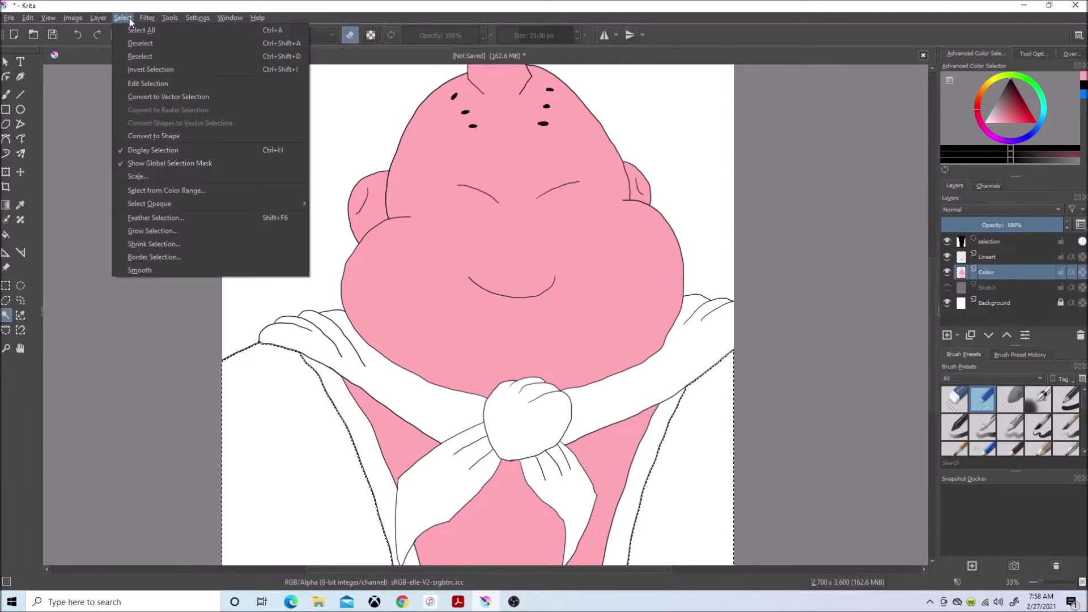
pyautogui.click(150, 234)
pyautogui.press('Return')
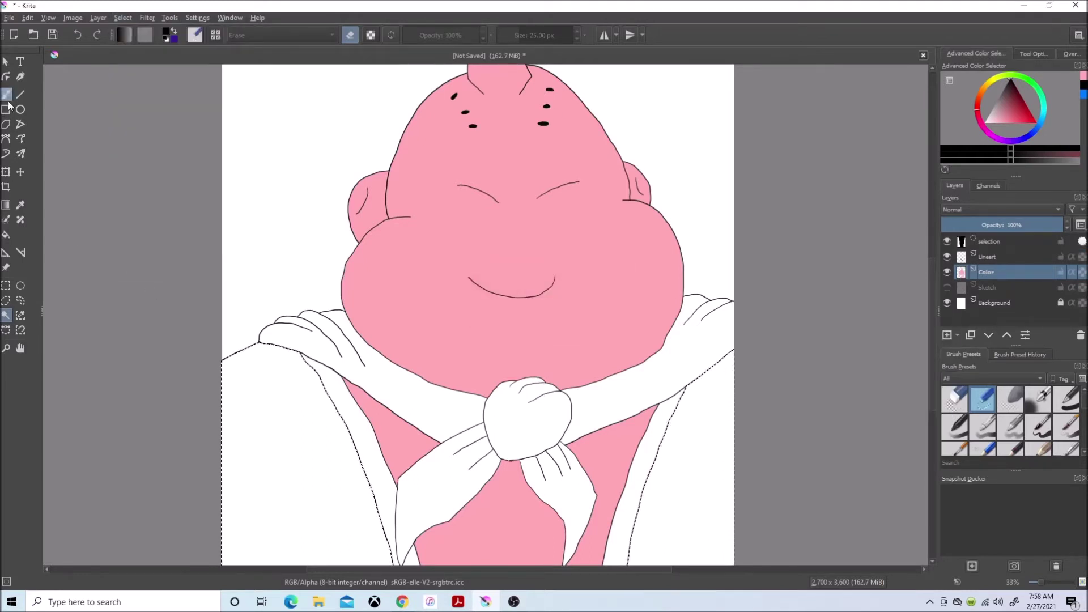
pyautogui.click(9, 240)
pyautogui.scroll(-3, 1014, 432)
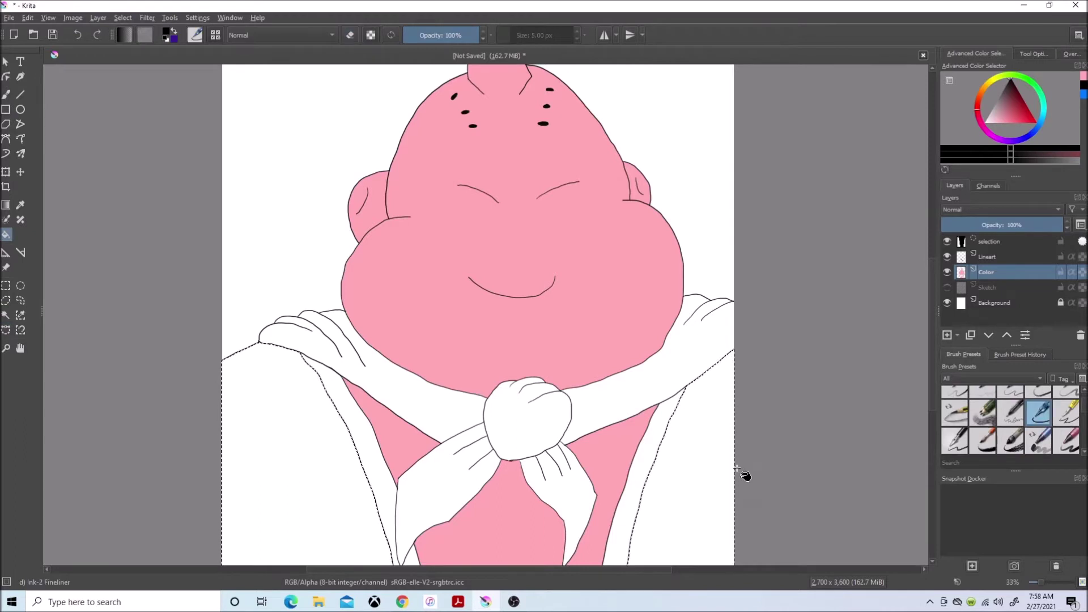
pyautogui.click(698, 472)
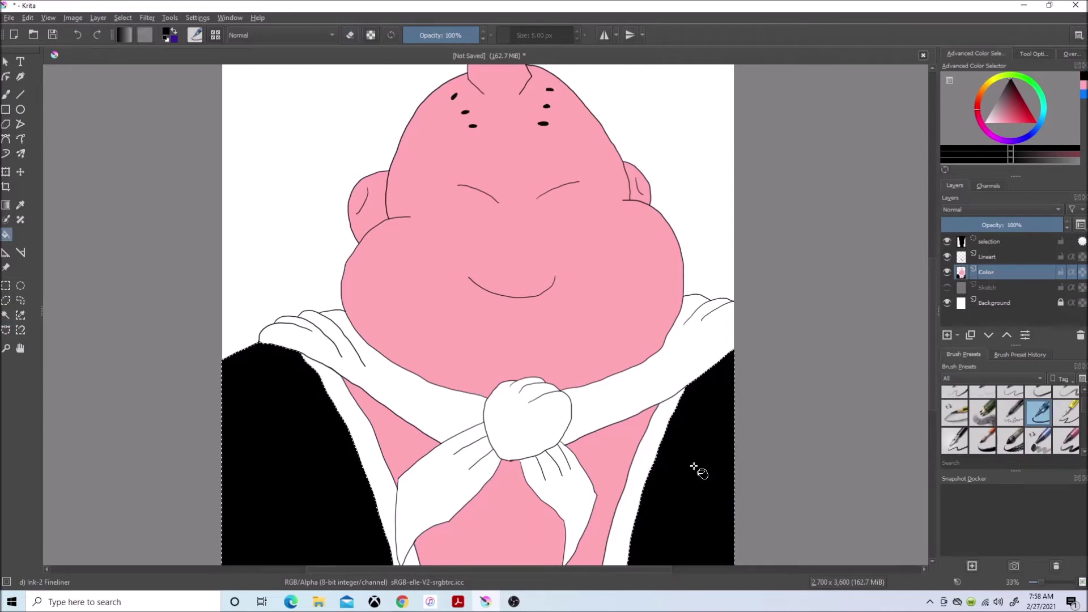
# - Change the colour to purple after checking the reference images
pyautogui.click(1020, 141)
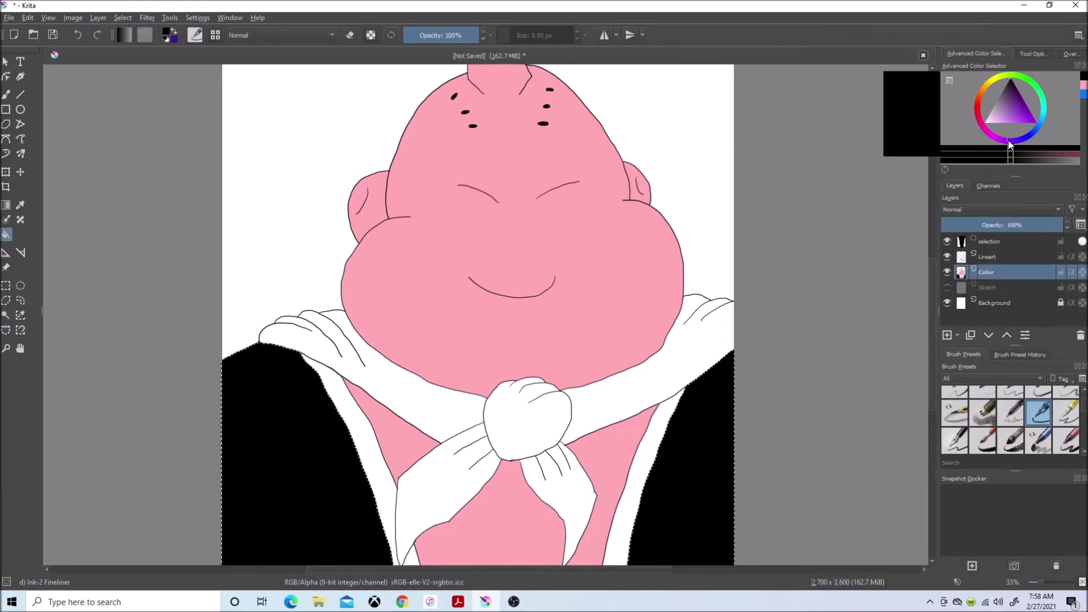
pyautogui.click(401, 602)
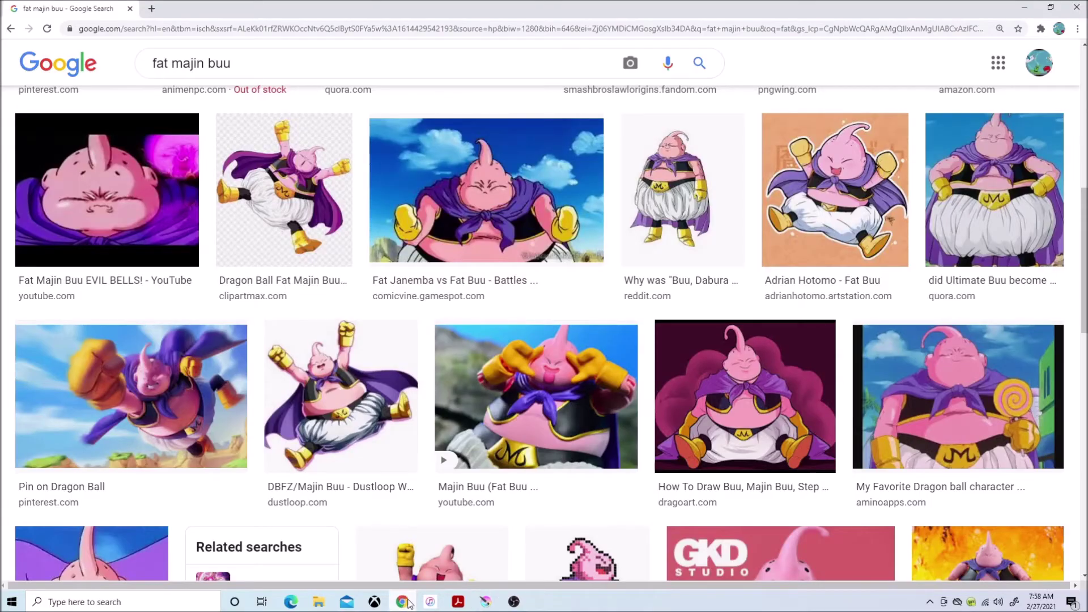
pyautogui.click(486, 601)
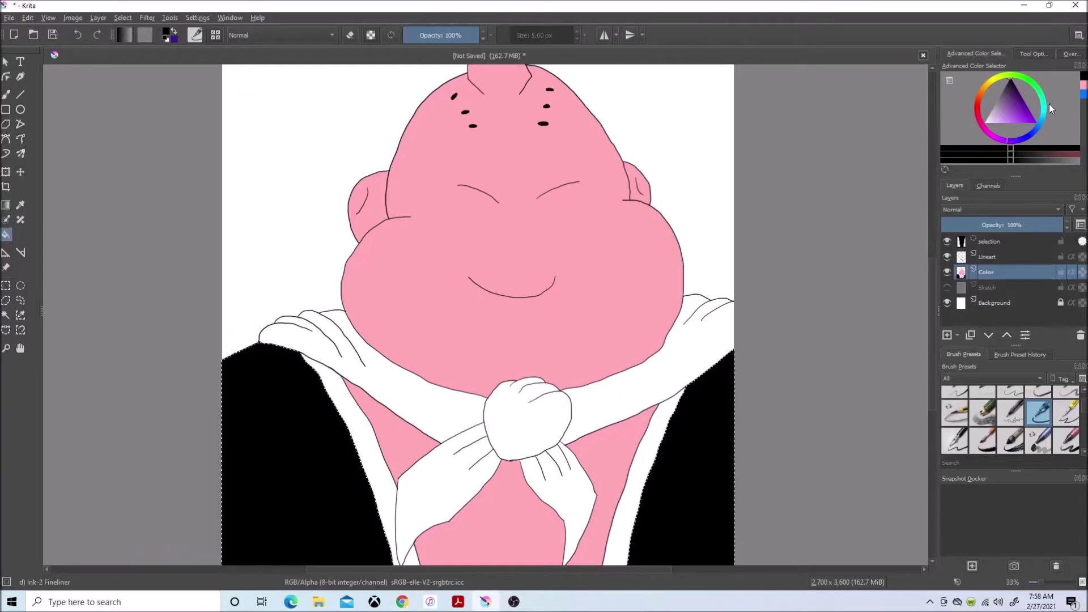
pyautogui.click(7, 315)
# - Contiguous-select both shoulder cloths, the knot and the hanging cape ends
pyautogui.click(987, 255)
pyautogui.click(655, 383)
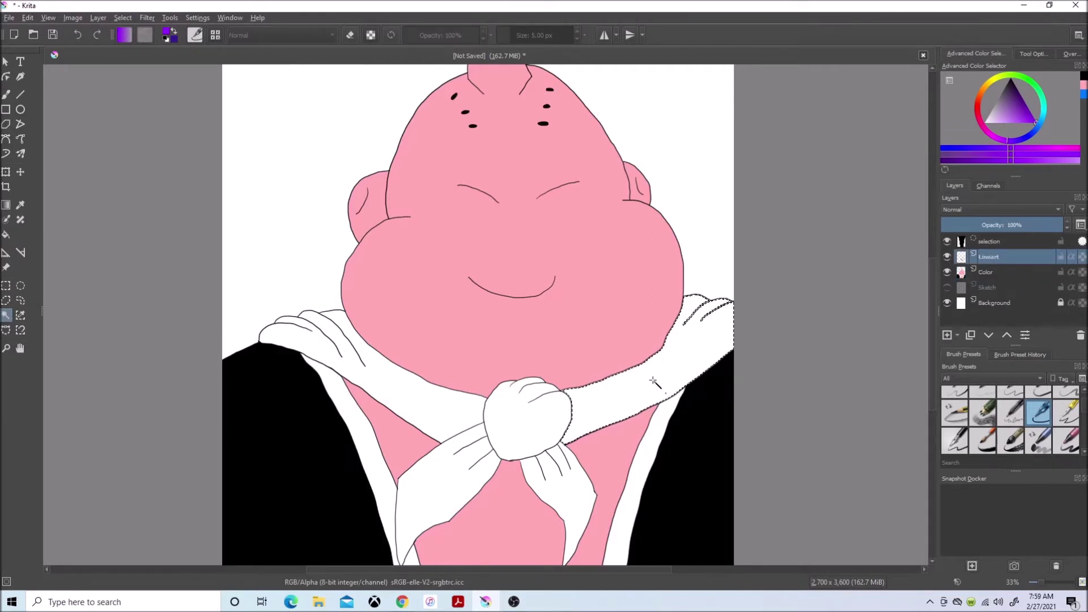
pyautogui.keyDown('shift'); pyautogui.click(576, 502); pyautogui.keyUp('shift')
pyautogui.keyDown('shift'); pyautogui.click(566, 456); pyautogui.keyUp('shift')
pyautogui.keyDown('shift'); pyautogui.click(428, 427); pyautogui.keyUp('shift')
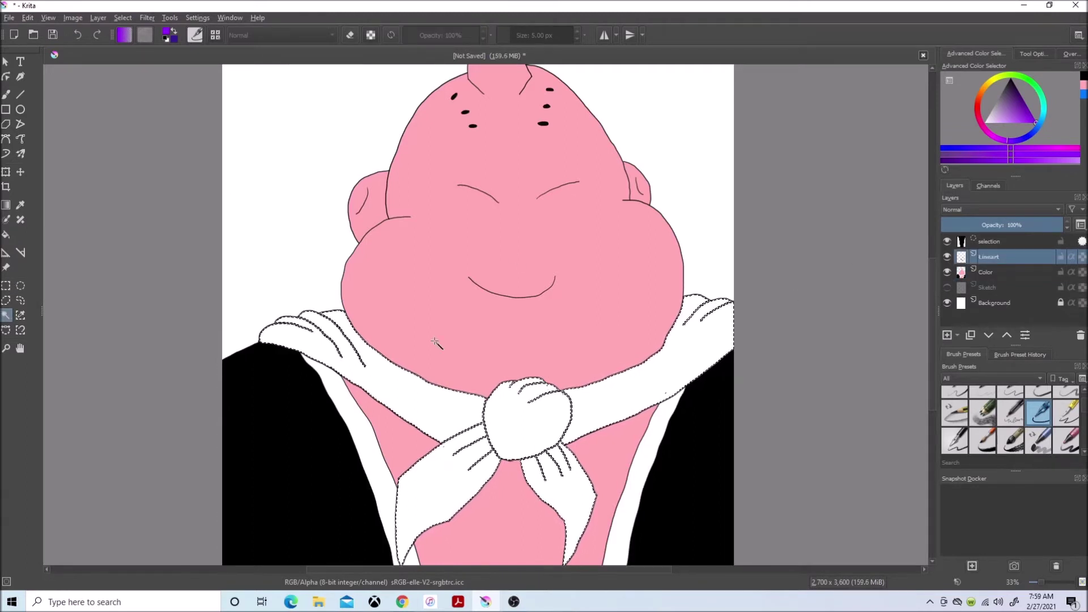
# - Grow the selection and fill the cape purple on the Color layer
pyautogui.click(122, 17)
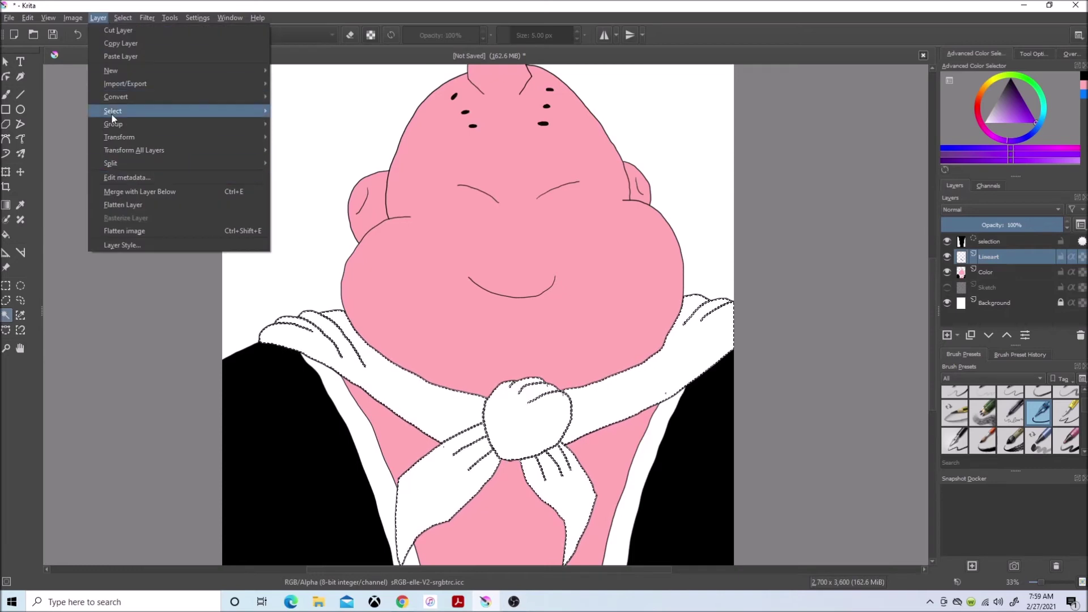
pyautogui.click(152, 224)
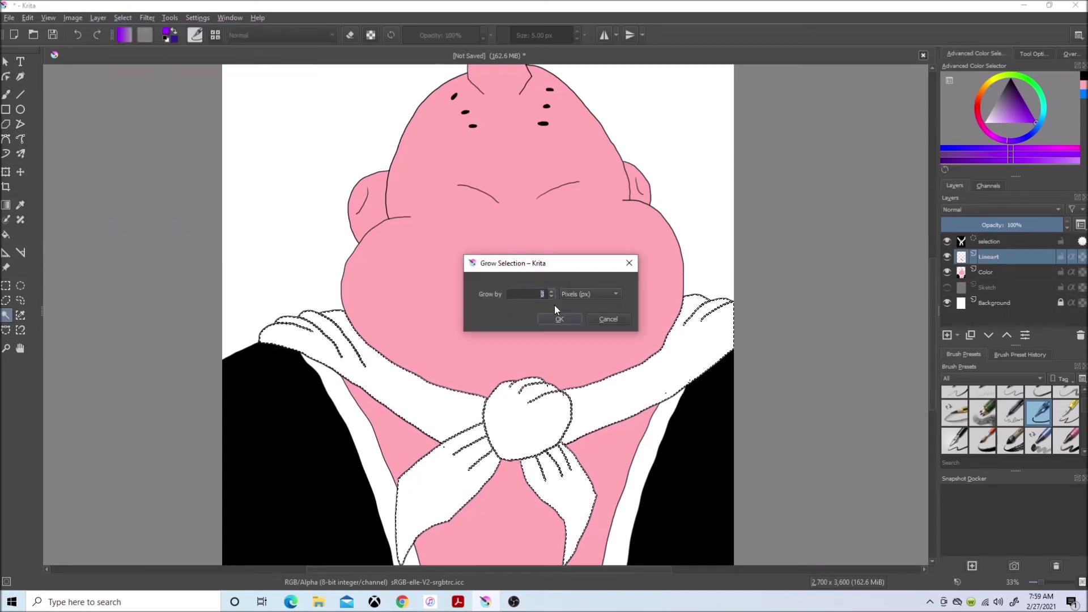
pyautogui.click(560, 318)
pyautogui.press('f')
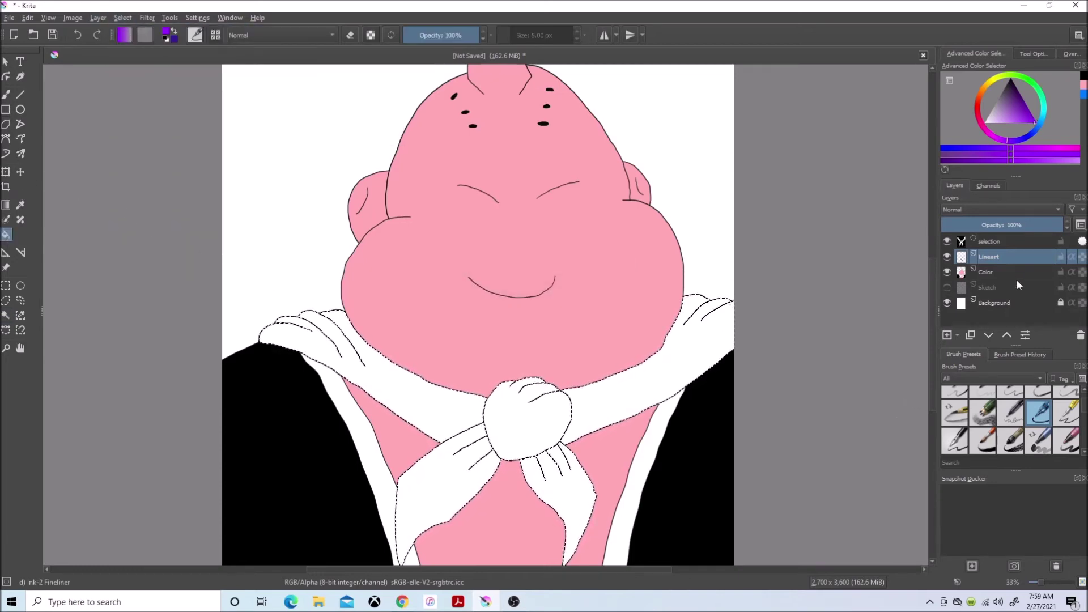
pyautogui.click(986, 272)
pyautogui.click(524, 422)
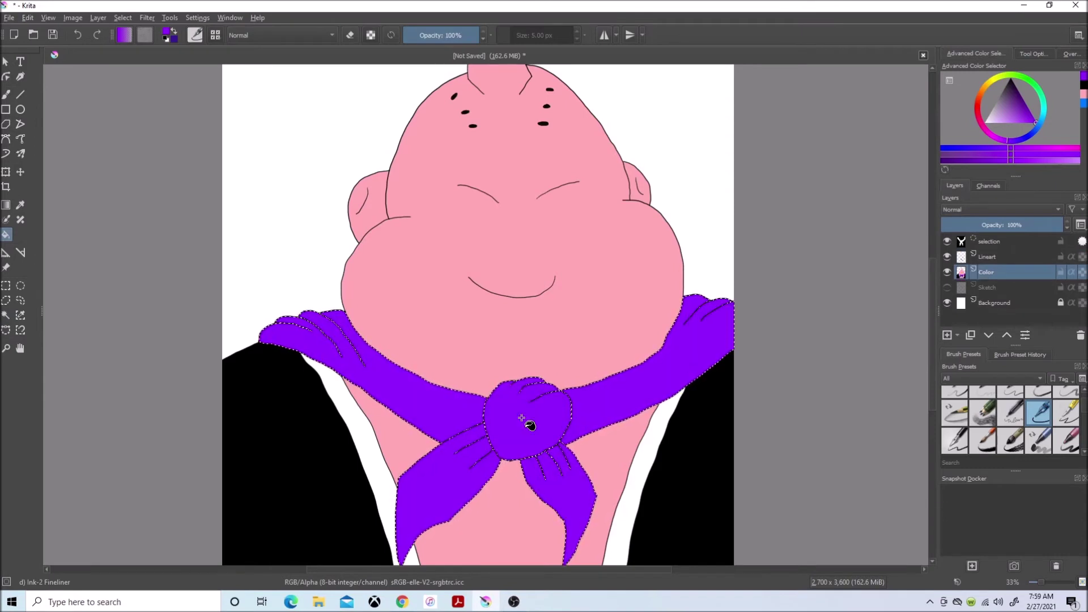
pyautogui.press('pageup')
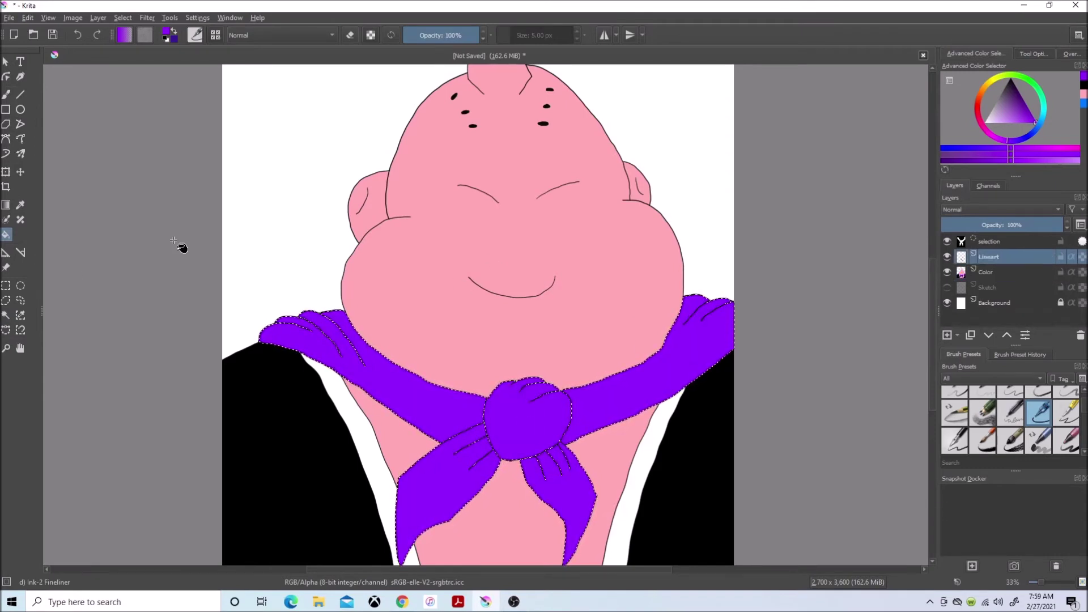
pyautogui.hotkey('ctrl', 'shift', 'a')
# - Select both collar trim strips, grow the selection, and pick yellow
pyautogui.click(370, 452)
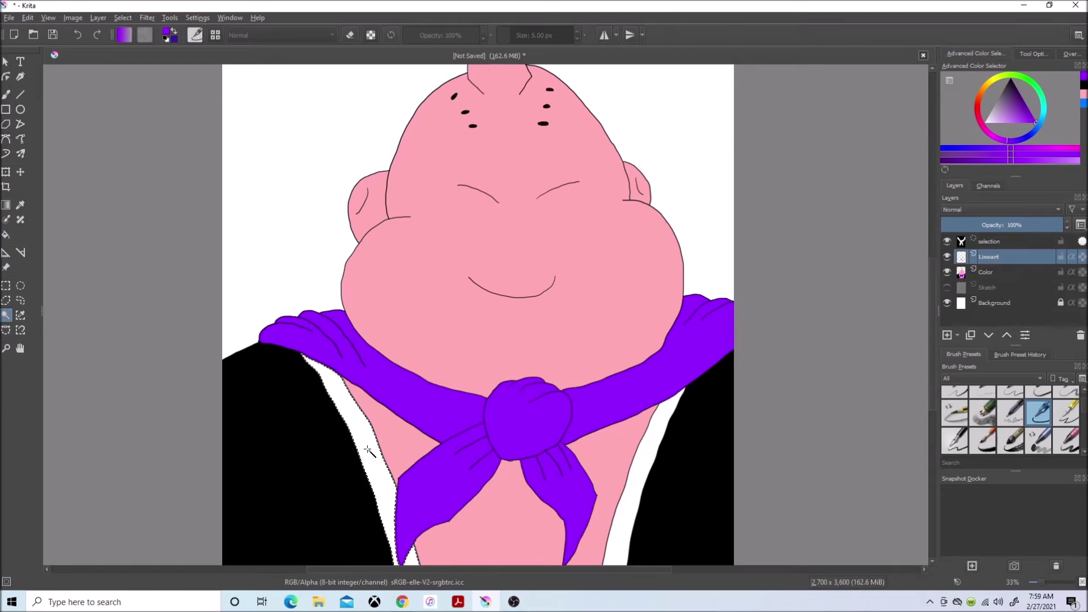
pyautogui.keyDown('shift'); pyautogui.click(636, 493); pyautogui.keyUp('shift')
pyautogui.click(123, 17)
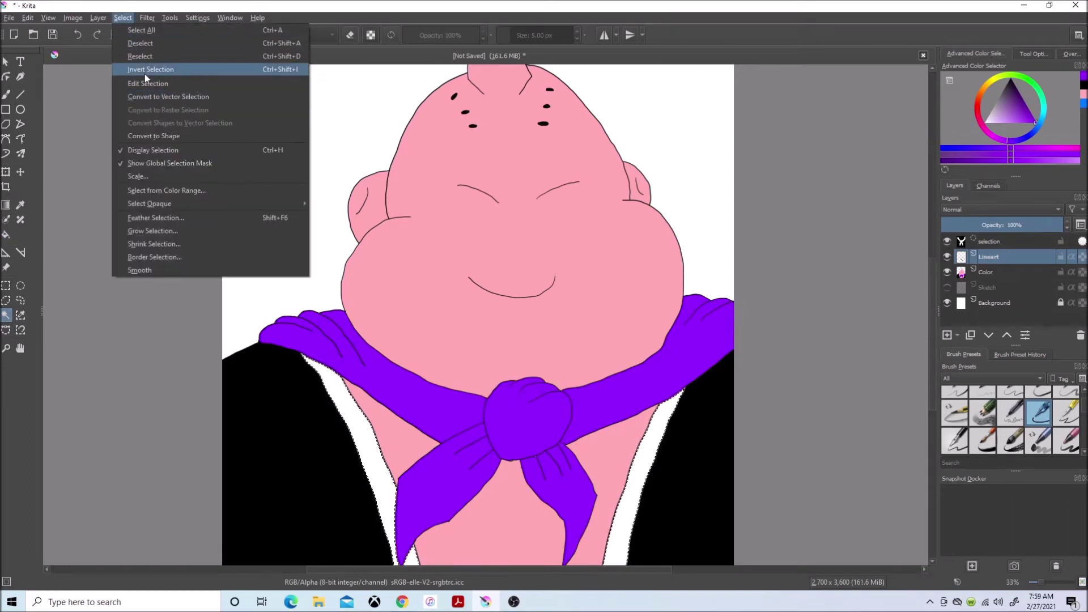
pyautogui.click(154, 218)
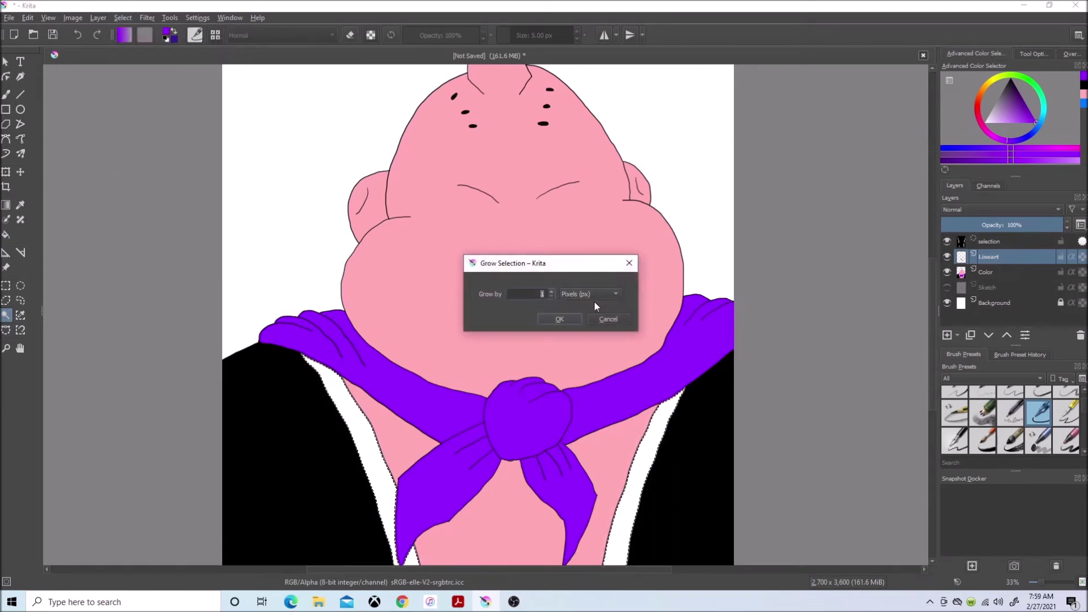
pyautogui.click(555, 317)
pyautogui.moveTo(993, 79); pyautogui.dragTo(967, 114)
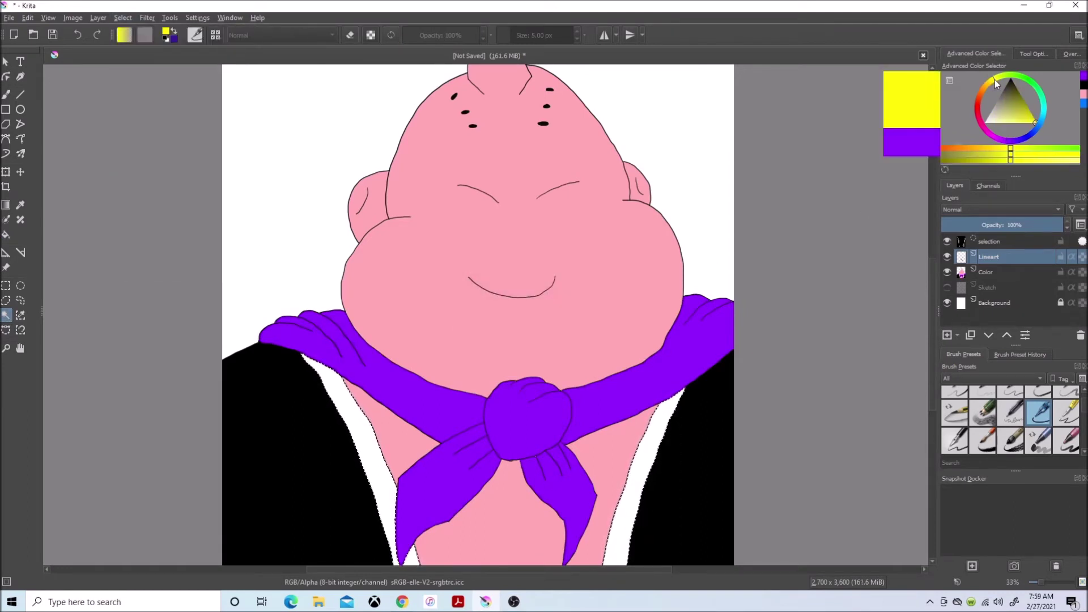
pyautogui.click(402, 601)
pyautogui.click(487, 602)
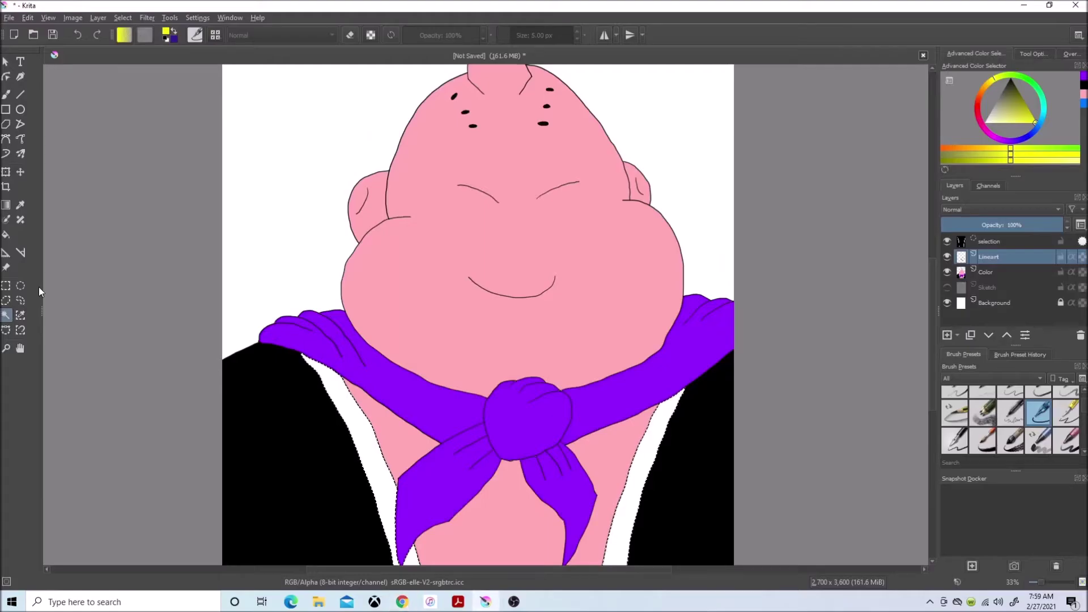
# - Fill both collar strips yellow on the Color layer and deselect
pyautogui.click(8, 252)
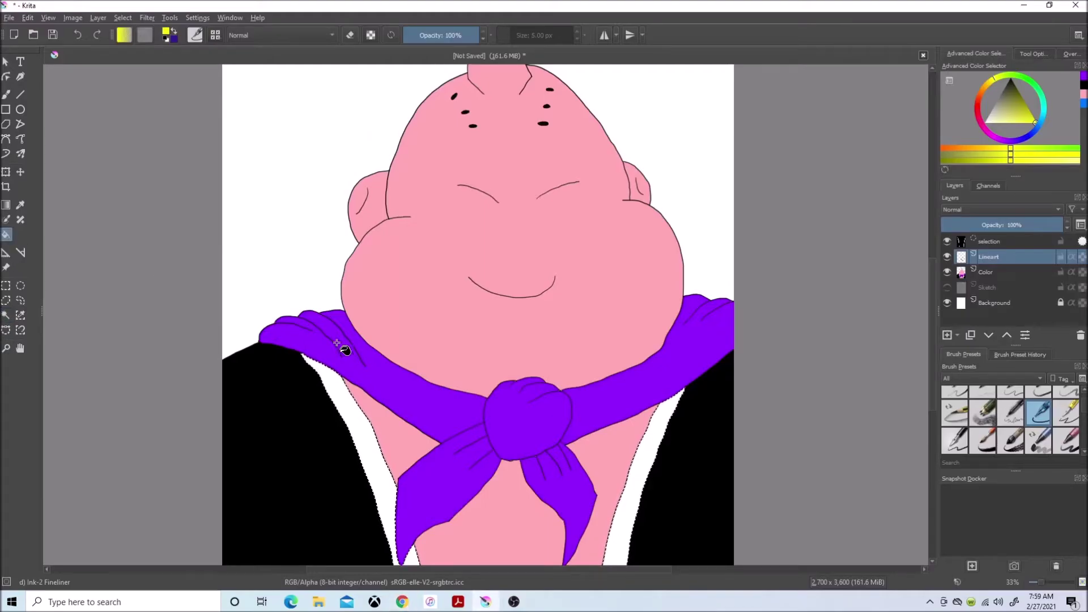
pyautogui.click(984, 272)
pyautogui.click(649, 459)
pyautogui.click(353, 425)
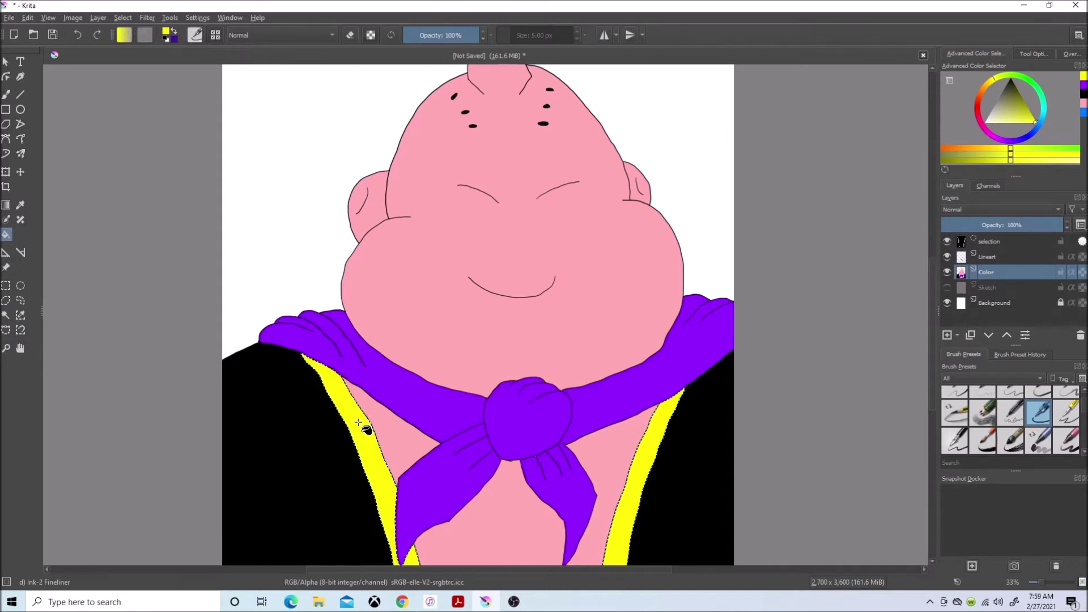
pyautogui.click(123, 17)
pyautogui.click(120, 43)
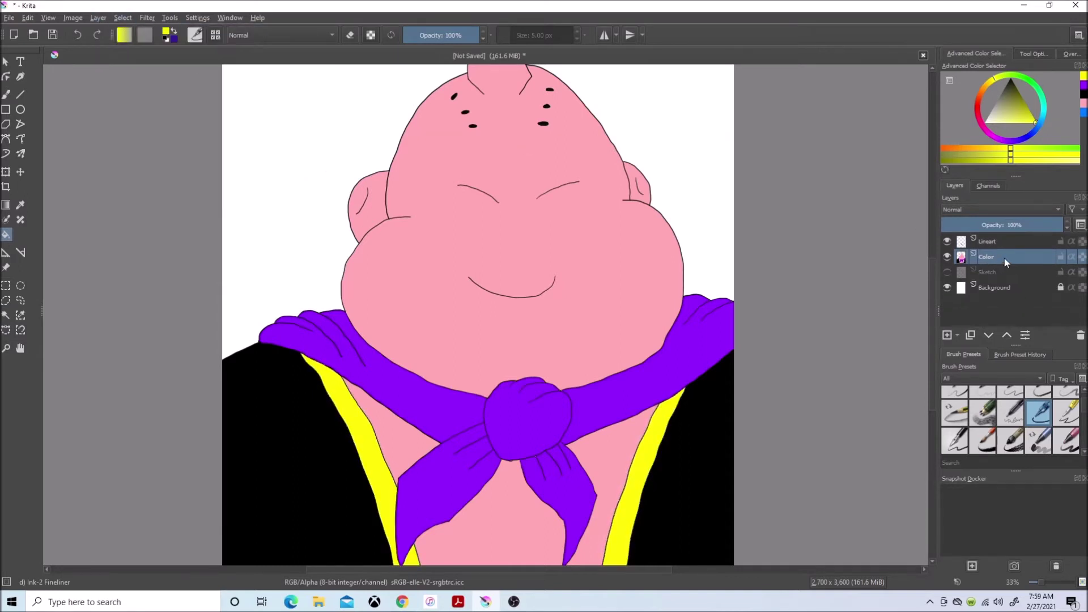
pyautogui.click(123, 18)
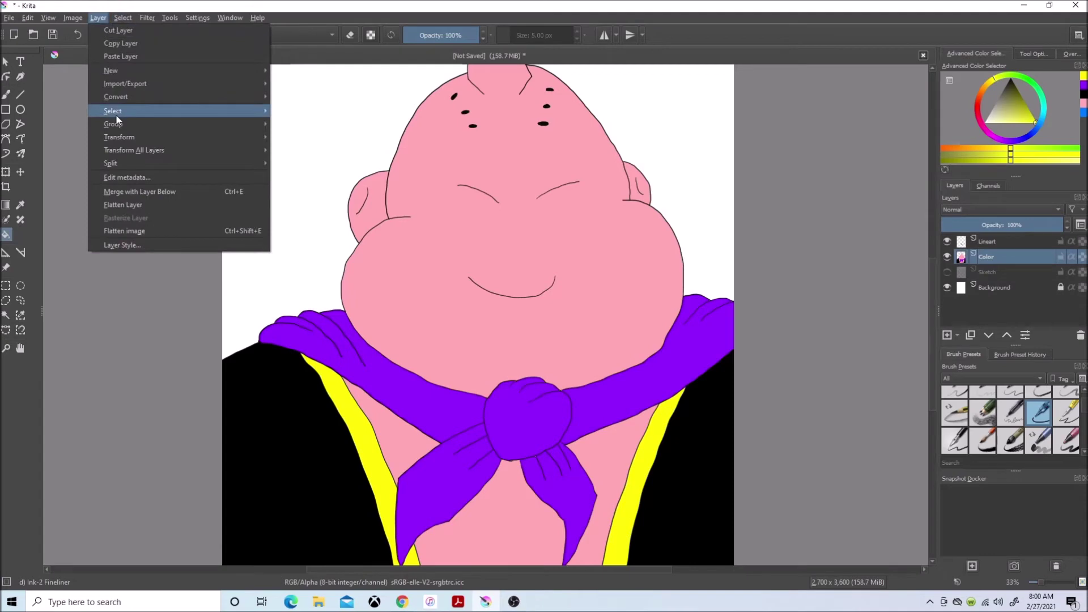
# - Add a layer named Shading and choose the Airbrush Soft brush
pyautogui.click(306, 68)
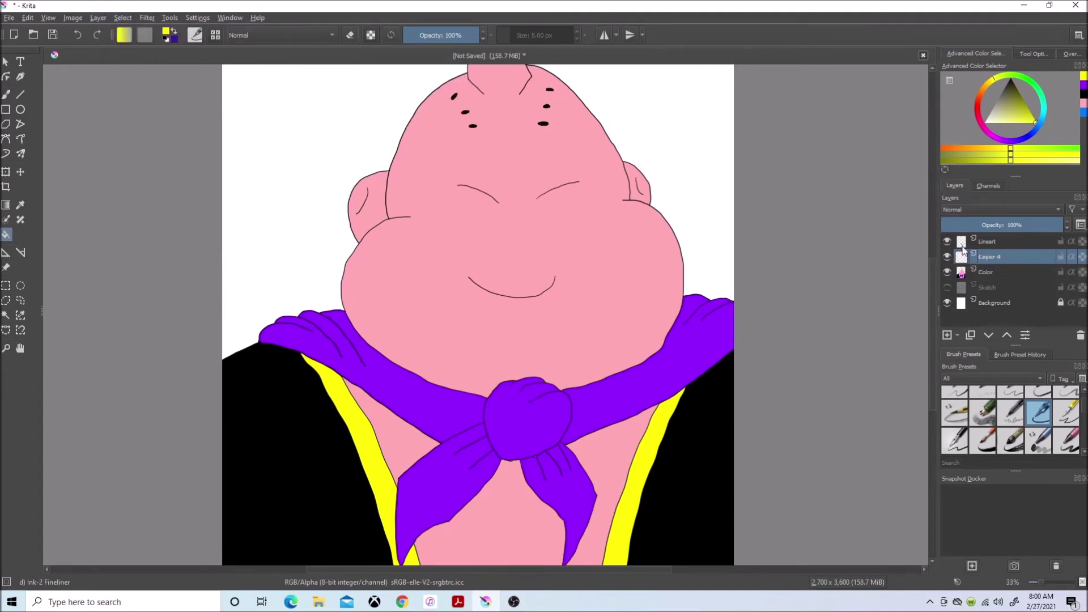
pyautogui.write('ing')
pyautogui.press('Return')
pyautogui.click(1041, 399)
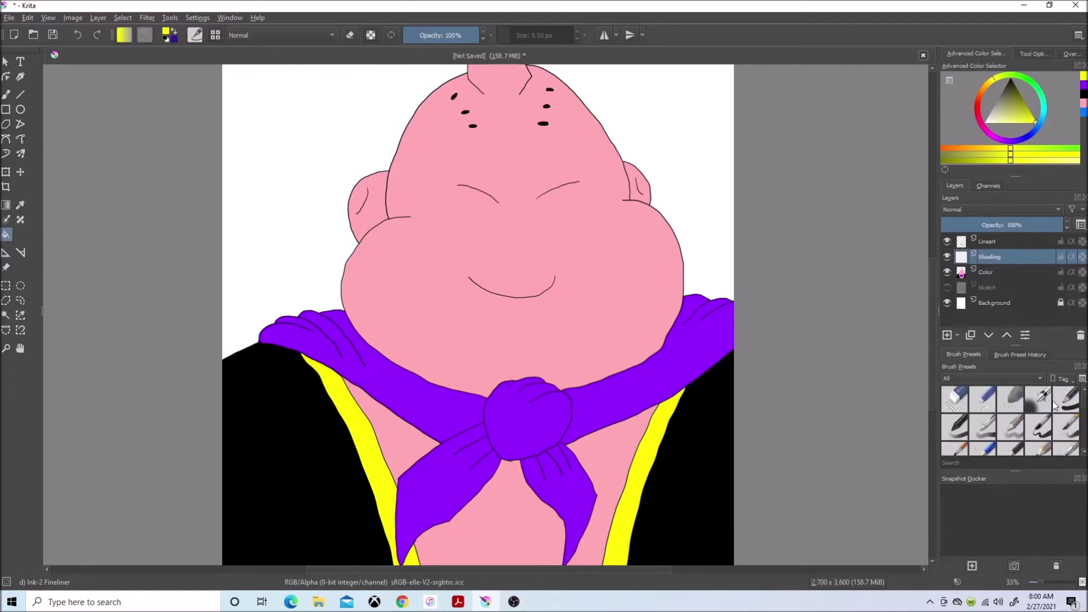
pyautogui.scroll(-1, 669, 230)
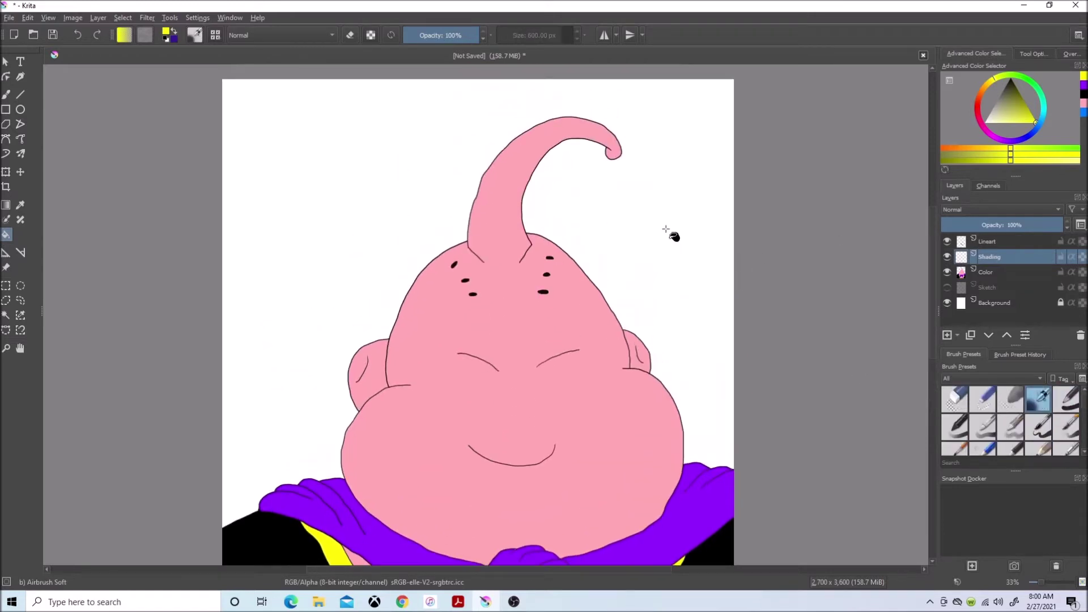
pyautogui.scroll(3, 668, 230)
# - Sample Buu's body pink, darken it for shading, and make Color active
pyautogui.click(20, 205)
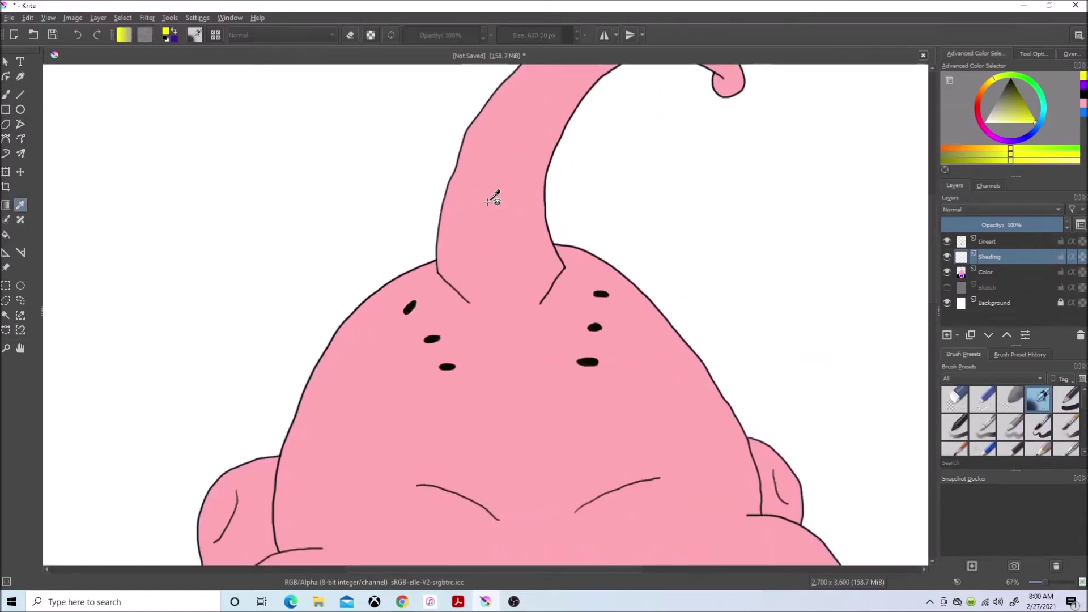
pyautogui.click(508, 192)
pyautogui.click(977, 113)
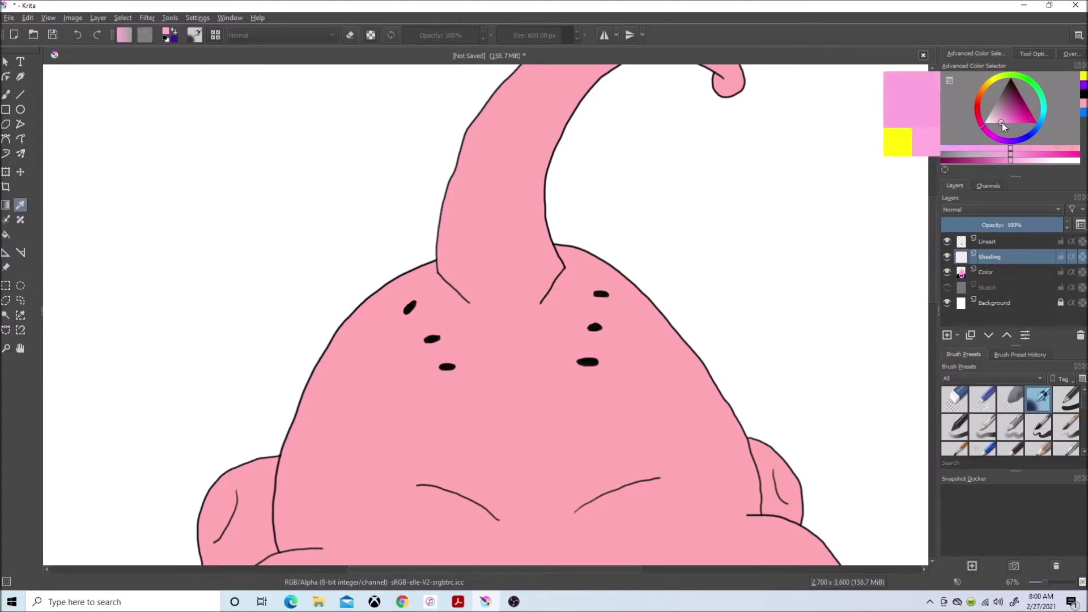
pyautogui.moveTo(1001, 121); pyautogui.dragTo(1005, 112)
pyautogui.scroll(2, 740, 170)
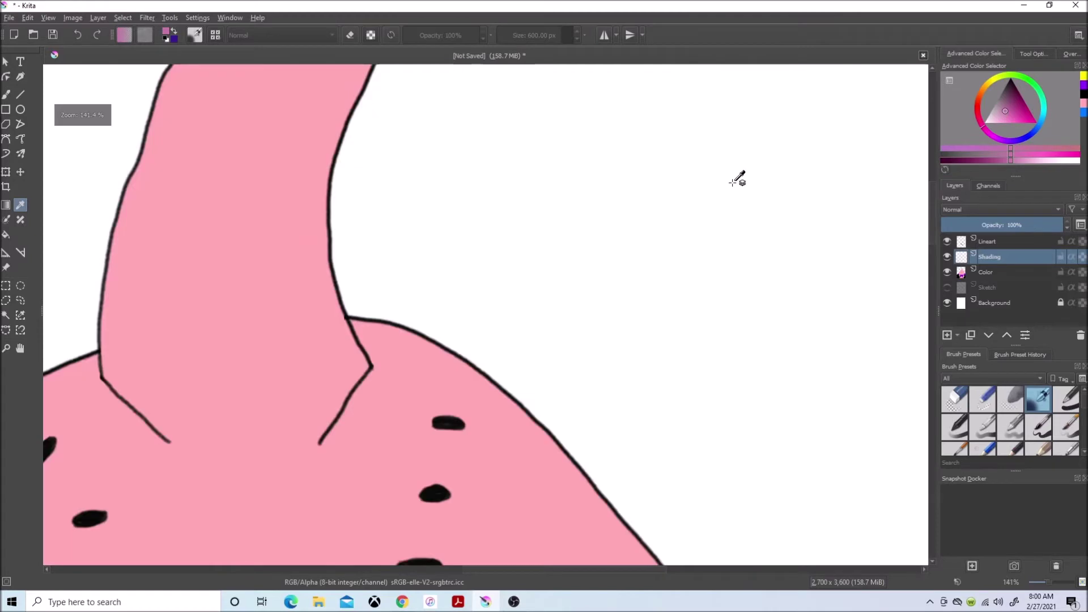
pyautogui.scroll(1, 740, 170)
pyautogui.scroll(-1, 850, 195)
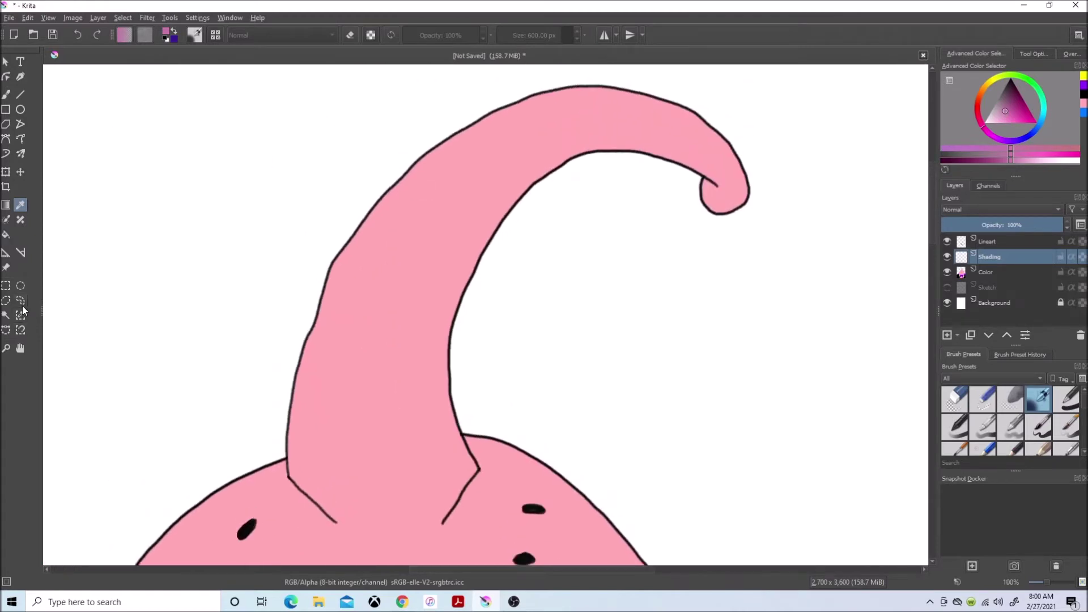
pyautogui.click(995, 274)
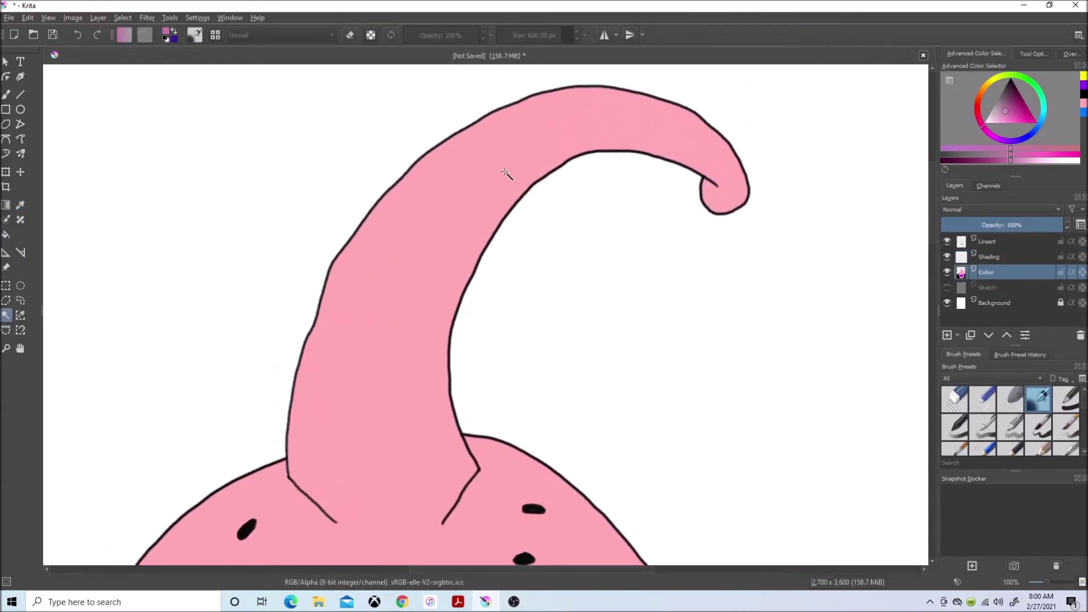
# - Airbrush darker pink along the face's right edge above the scarf, within the pink-area selection
pyautogui.hotkey('ctrl', 'a')
pyautogui.click(997, 274)
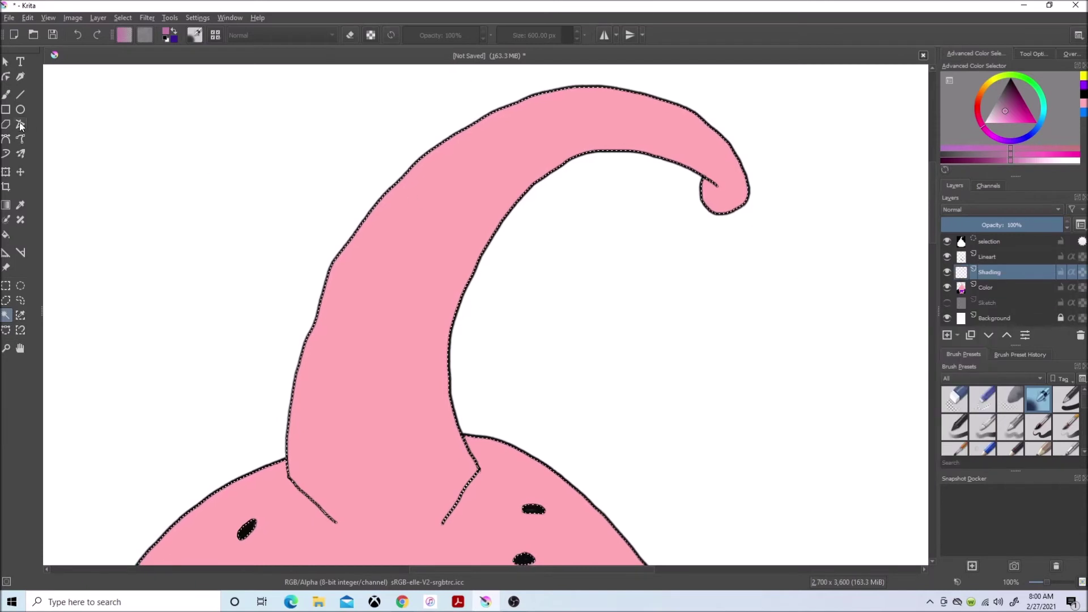
pyautogui.press('b')
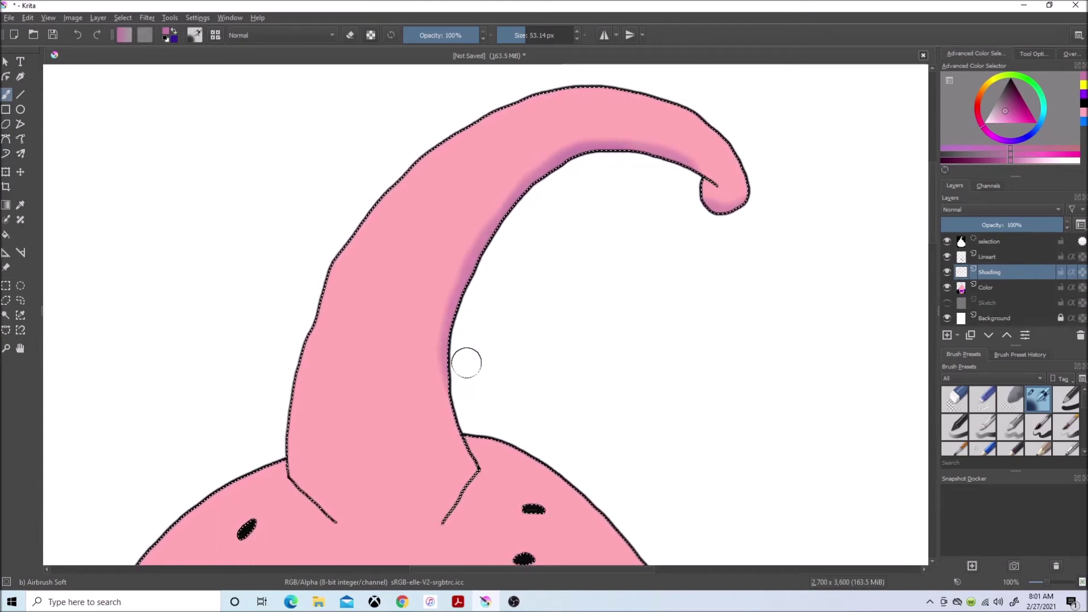
pyautogui.scroll(-4, 596, 366)
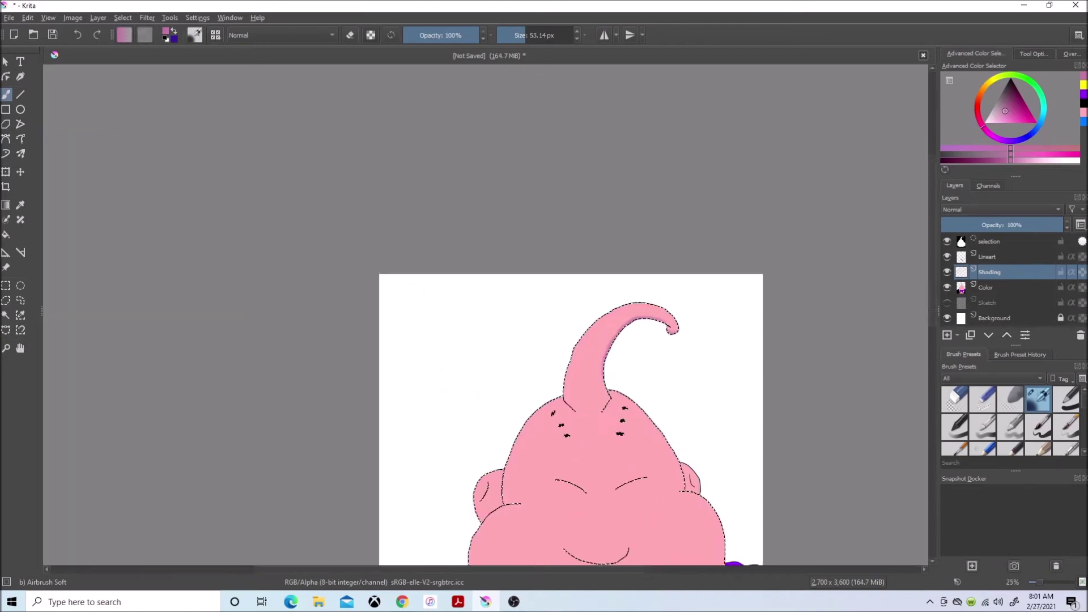
pyautogui.scroll(1, 545, 357)
pyautogui.scroll(2, 510, 340)
pyautogui.scroll(3, 584, 248)
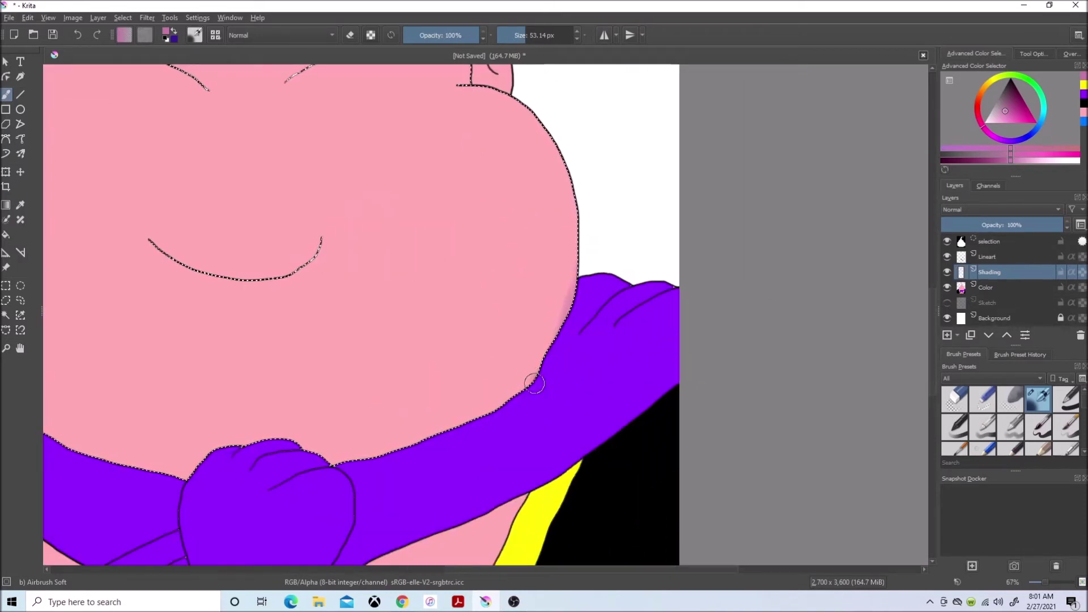
pyautogui.moveTo(578, 255)
pyautogui.mouseDown()
pyautogui.moveTo(531, 373)
pyautogui.moveTo(357, 460)
pyautogui.moveTo(563, 321)
pyautogui.moveTo(578, 229)
pyautogui.moveTo(510, 391)
pyautogui.moveTo(534, 361)
pyautogui.moveTo(574, 255)
pyautogui.moveTo(511, 392)
pyautogui.moveTo(544, 340)
pyautogui.mouseUp()
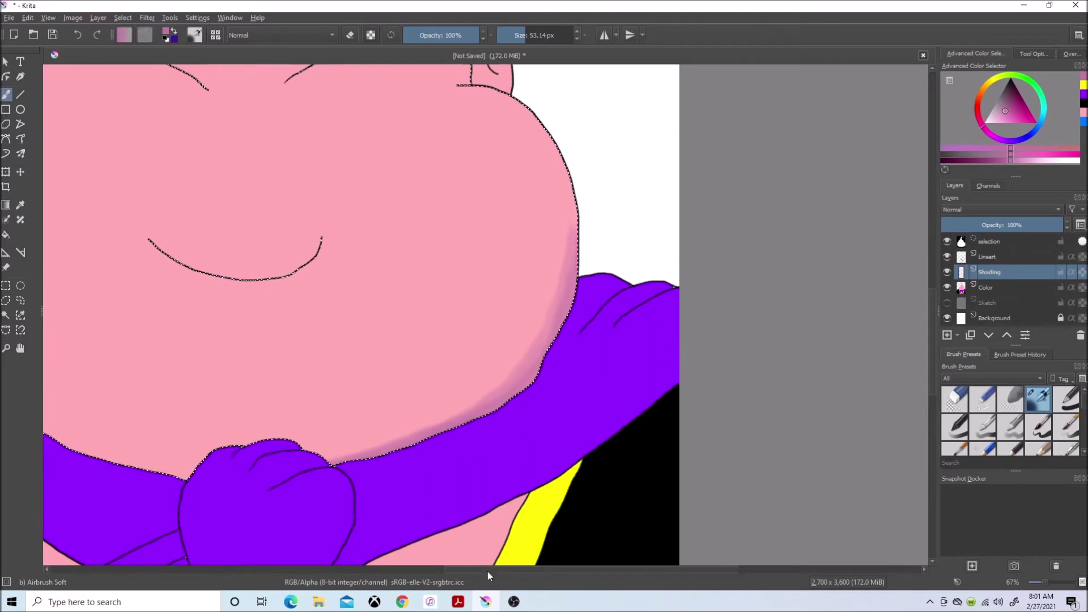
pyautogui.moveTo(255, 476)
pyautogui.mouseDown()
pyautogui.moveTo(543, 476)
pyautogui.moveTo(382, 442)
pyautogui.moveTo(239, 375)
pyautogui.moveTo(323, 425)
pyautogui.moveTo(287, 410)
pyautogui.mouseUp()
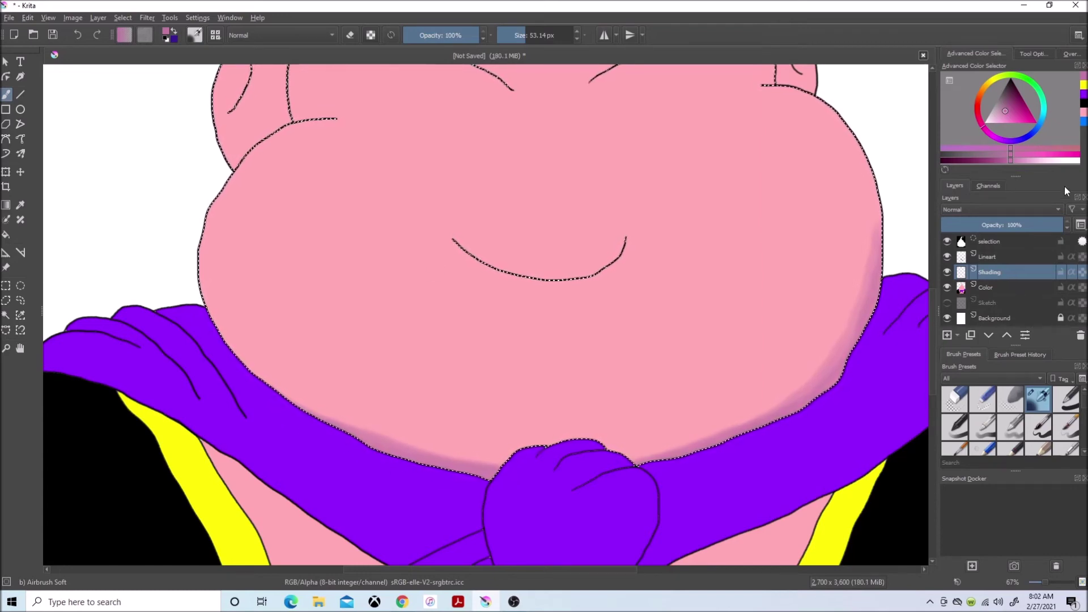
# - Hide the Sketch layer, select the right ear region on Color, and view the Buu references
pyautogui.click(947, 303)
pyautogui.scroll(-3, 930, 289)
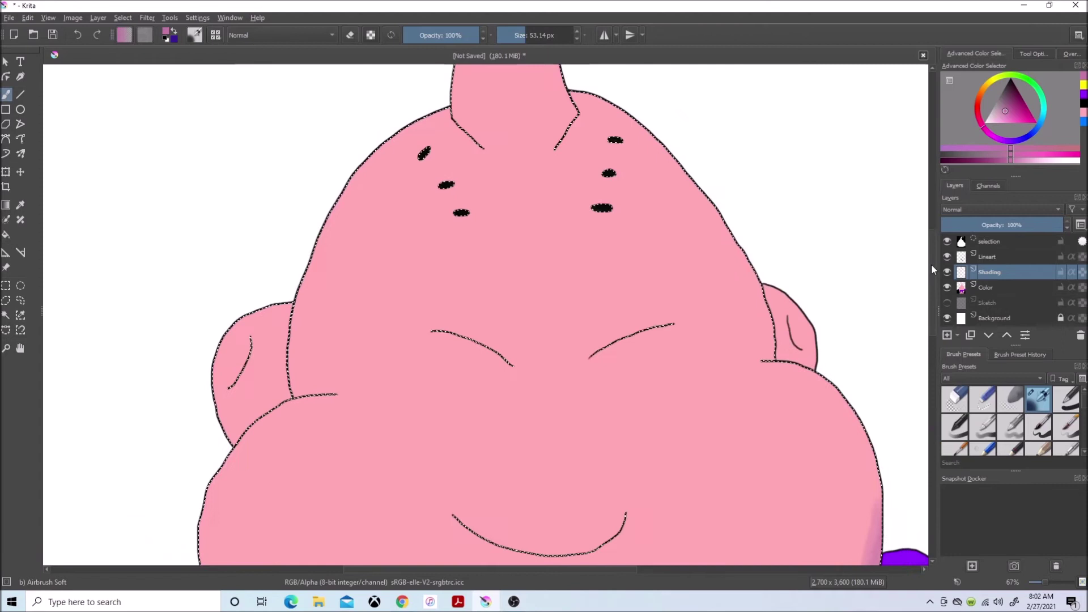
pyautogui.scroll(3, 930, 277)
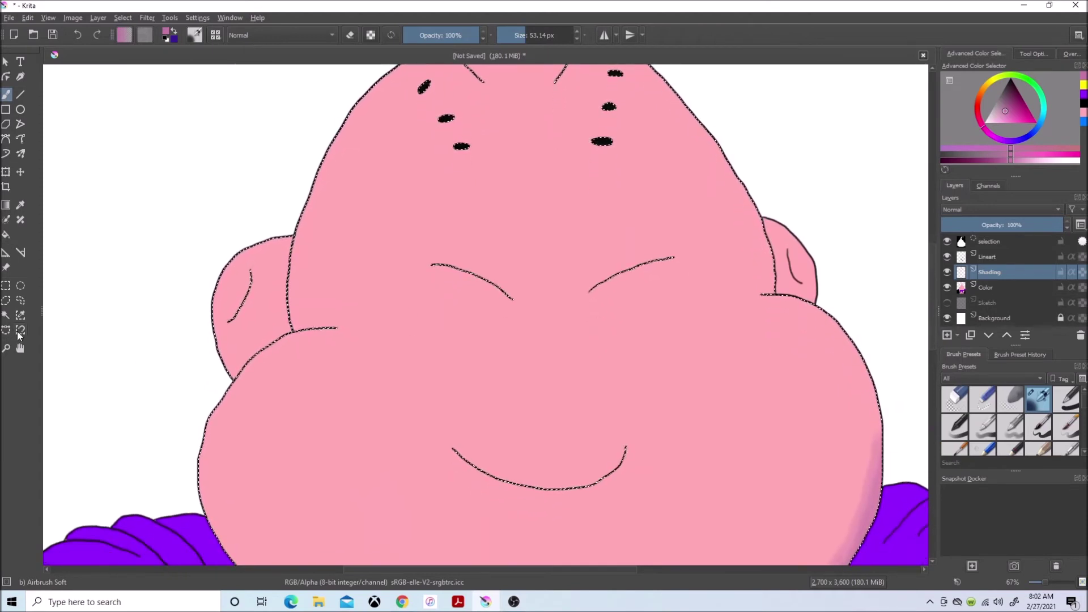
pyautogui.press('pagedown')
pyautogui.click(800, 273)
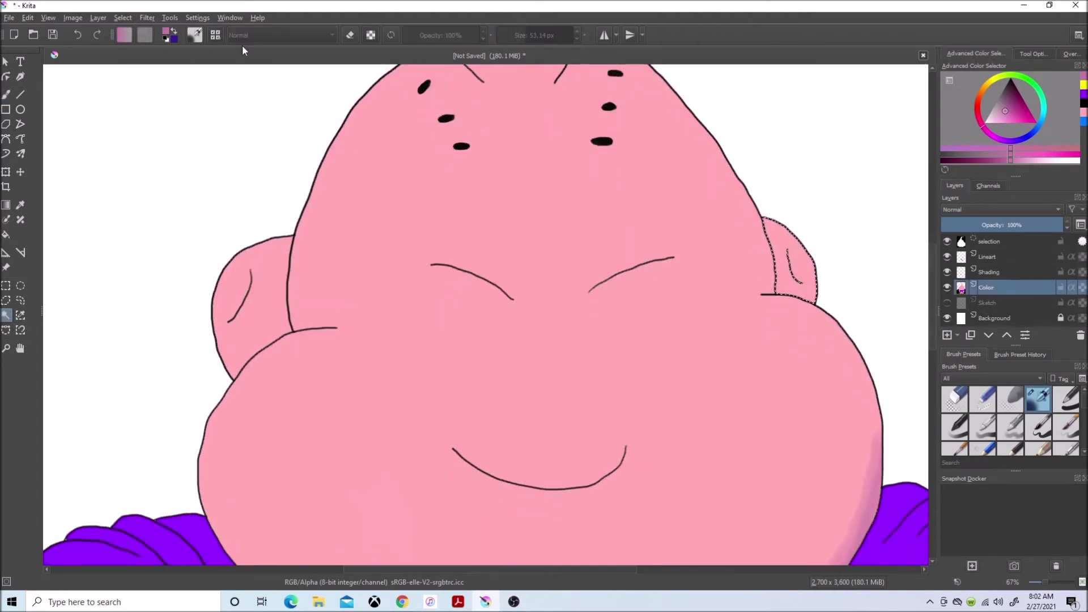
pyautogui.scroll(5, 620, 382)
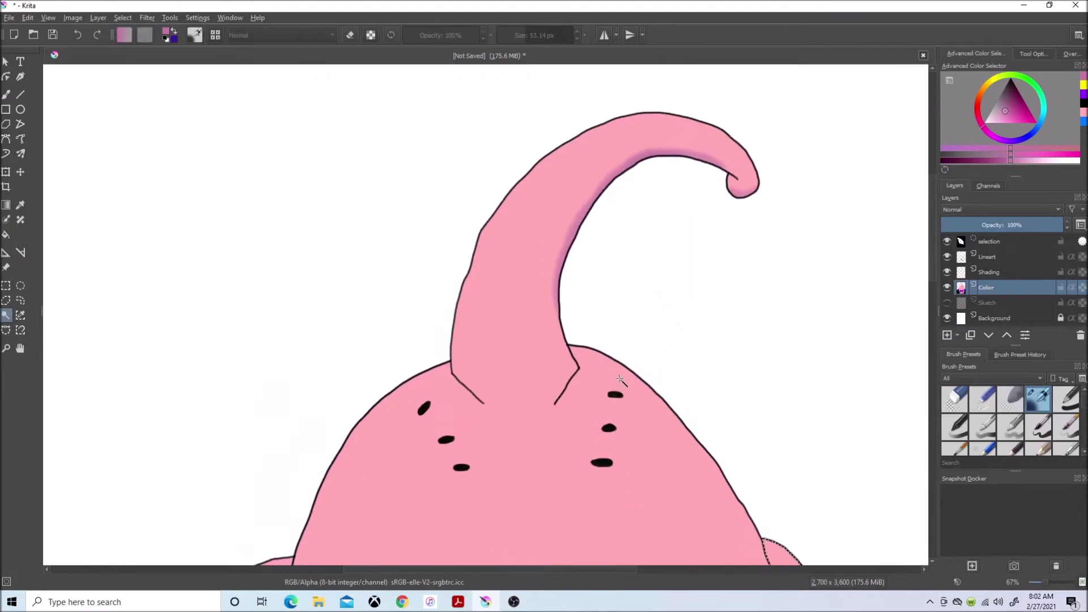
pyautogui.click(401, 602)
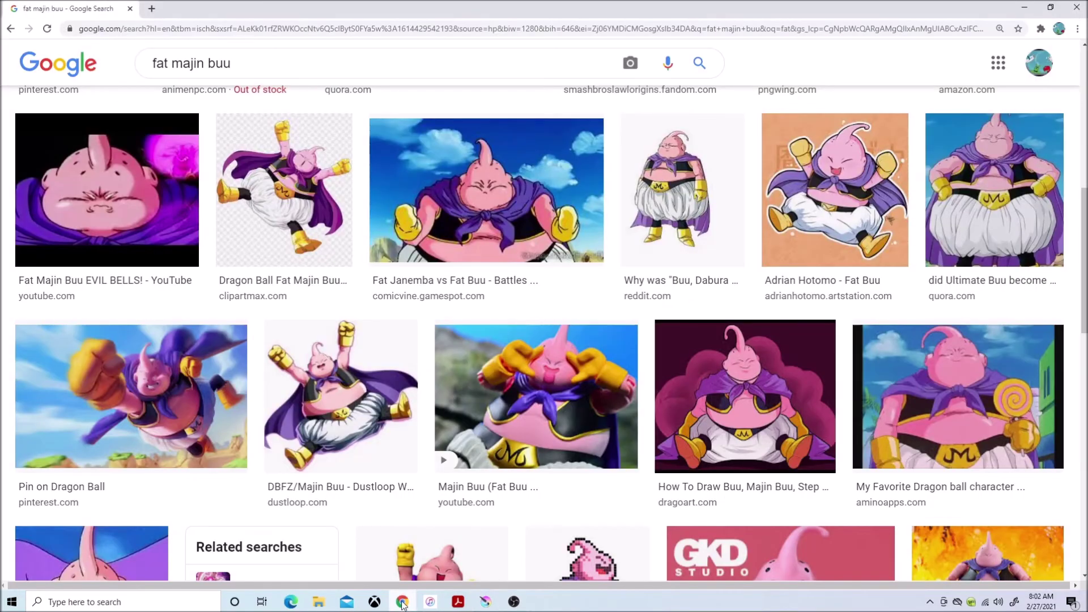
# - Airbrush a first darker pink stroke along the antenna's inner curve on the Shading layer
pyautogui.click(485, 603)
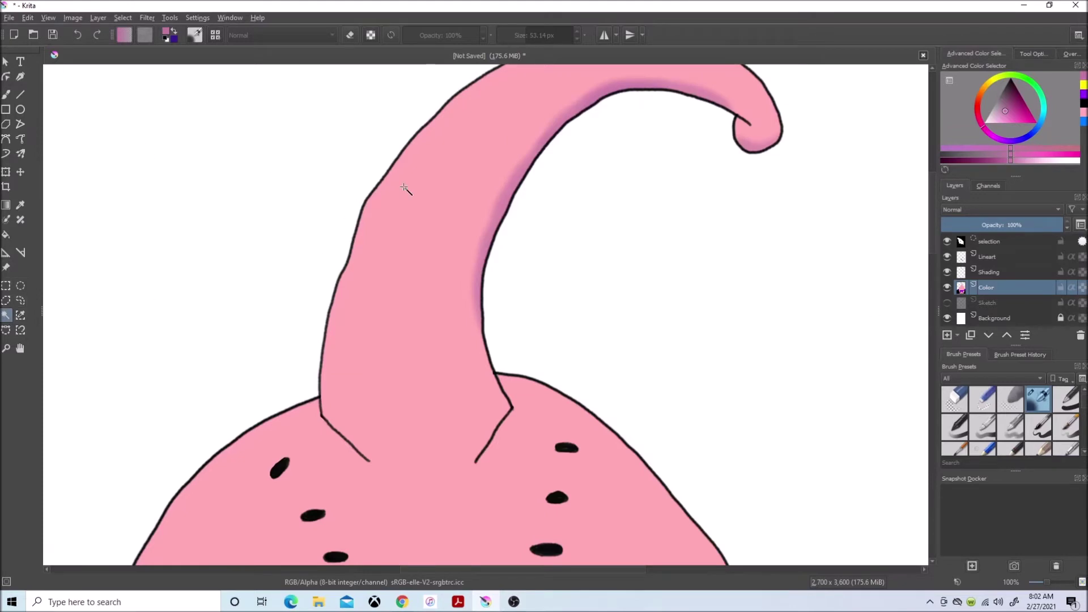
pyautogui.click(1012, 274)
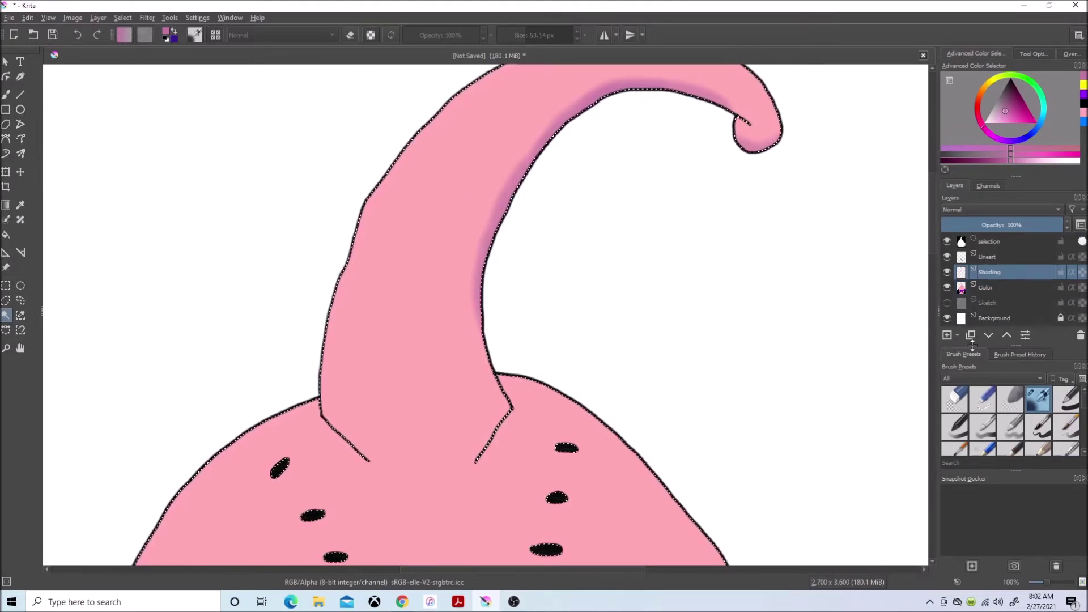
pyautogui.press('b')
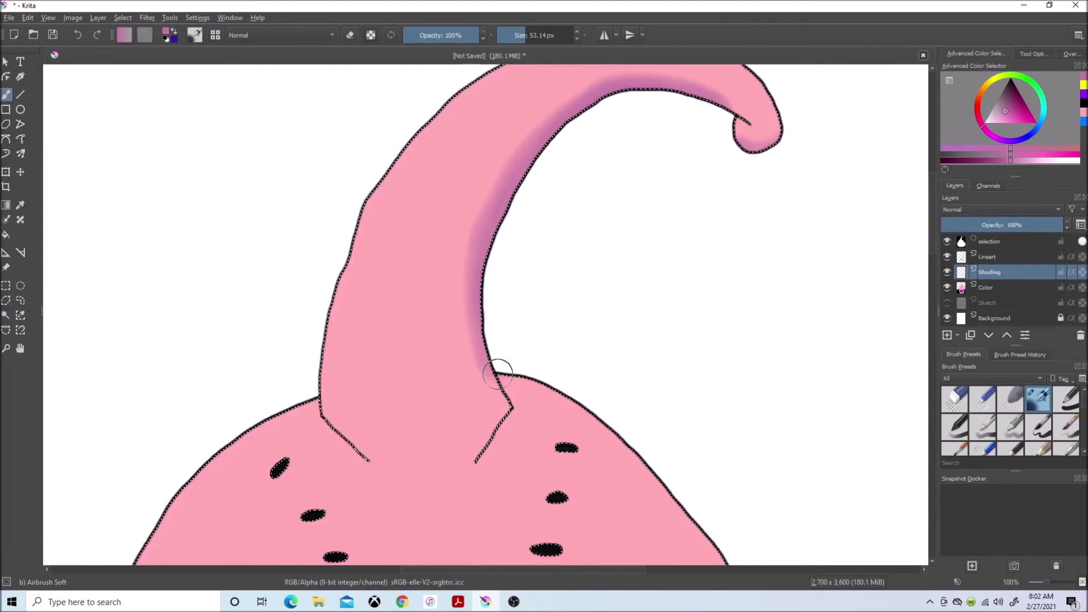
pyautogui.moveTo(469, 295); pyautogui.dragTo(562, 108)
# - Redo the antenna shading stroke, extend it down the curve, and check the references
pyautogui.click(78, 35)
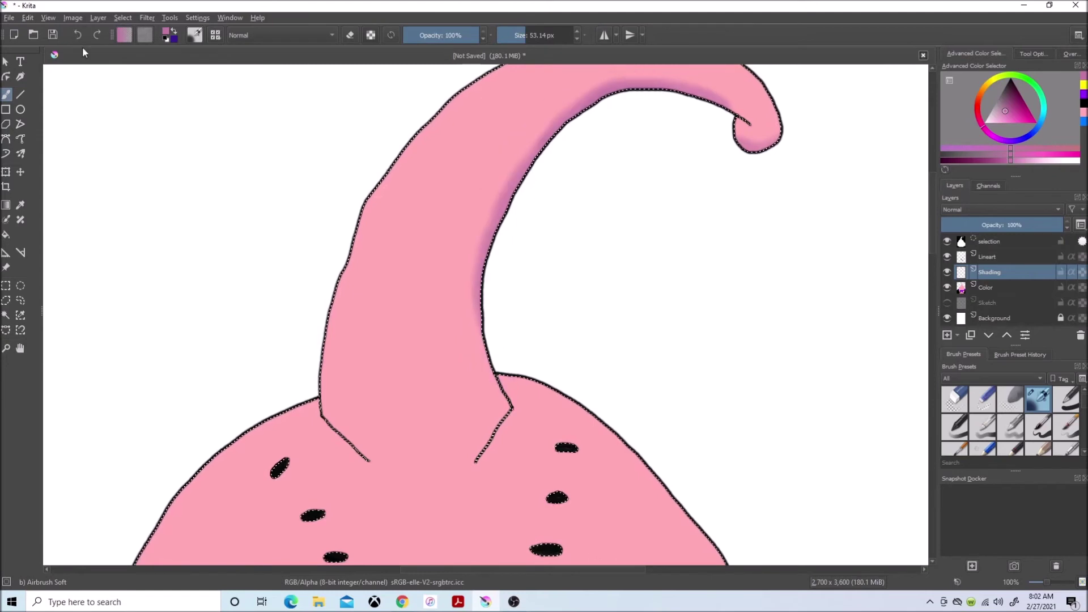
pyautogui.moveTo(478, 221); pyautogui.dragTo(564, 108)
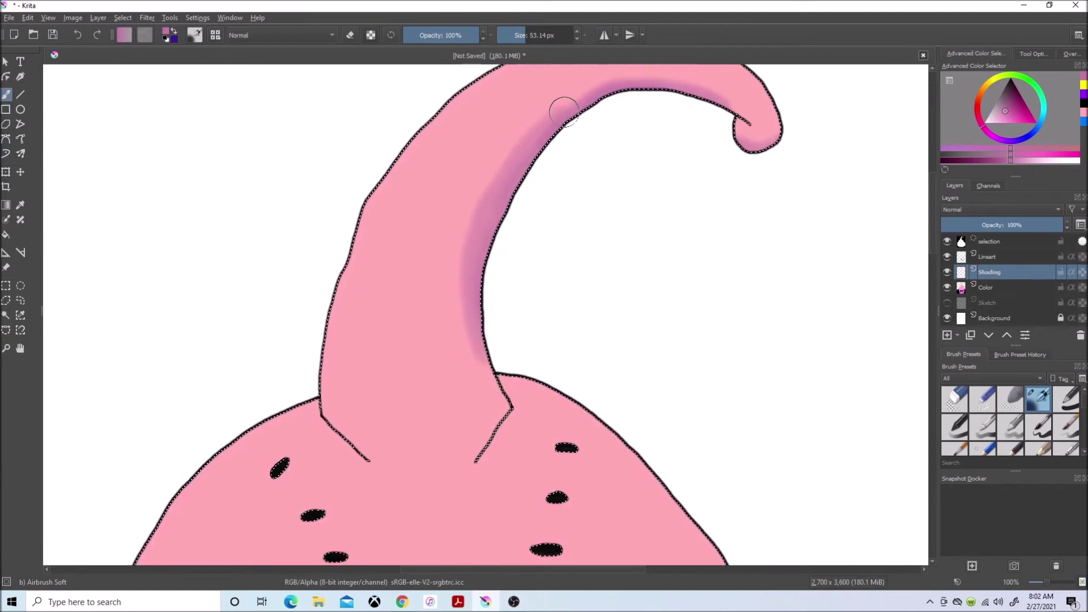
pyautogui.moveTo(656, 75)
pyautogui.mouseDown()
pyautogui.moveTo(561, 102)
pyautogui.moveTo(477, 219)
pyautogui.mouseUp()
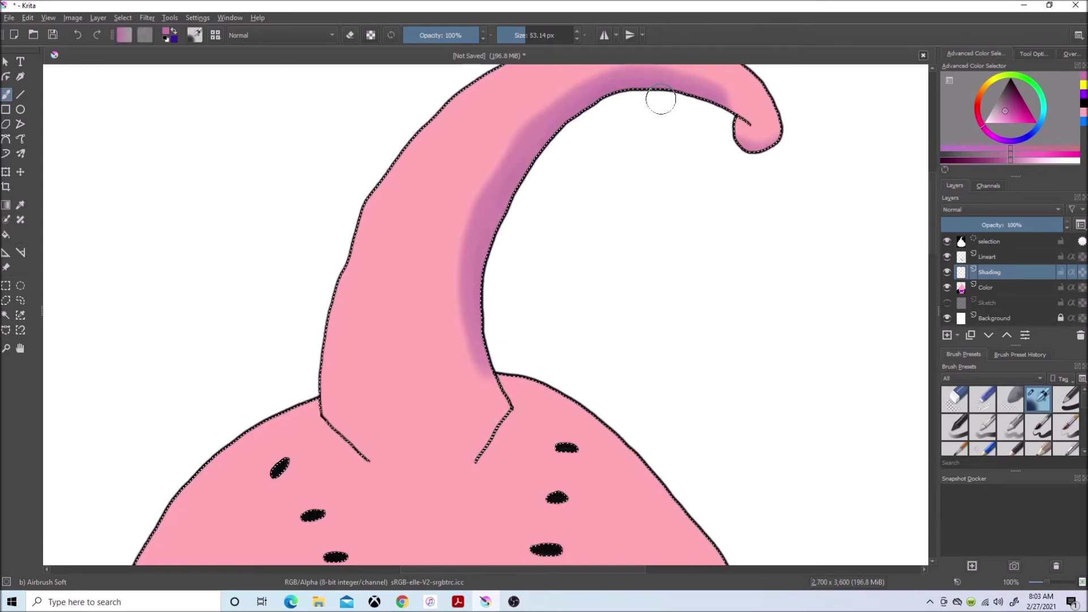
pyautogui.scroll(-5, 718, 276)
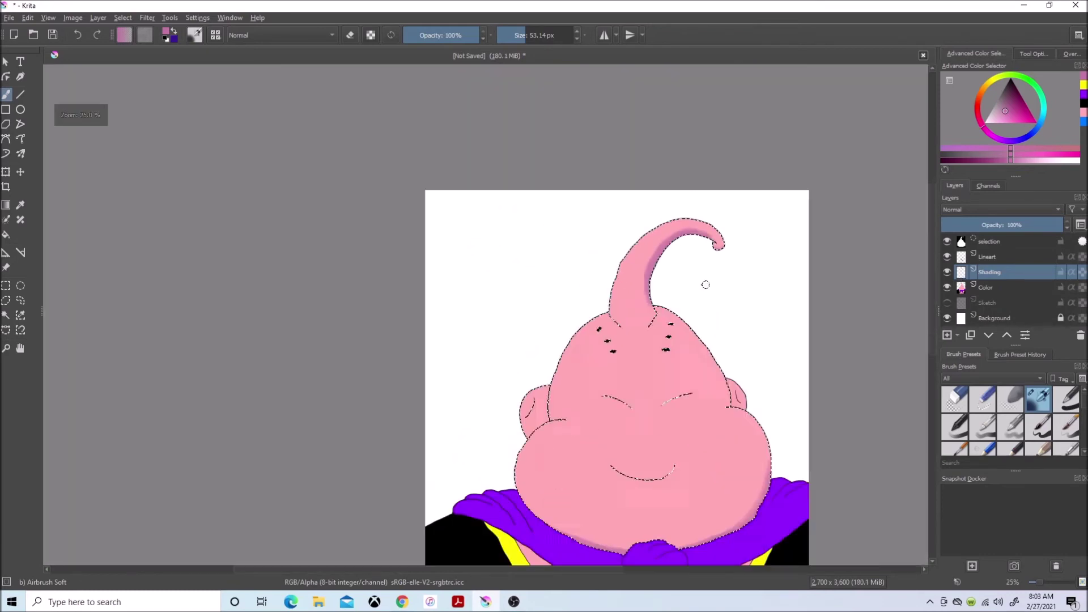
pyautogui.scroll(4, 798, 382)
pyautogui.click(402, 601)
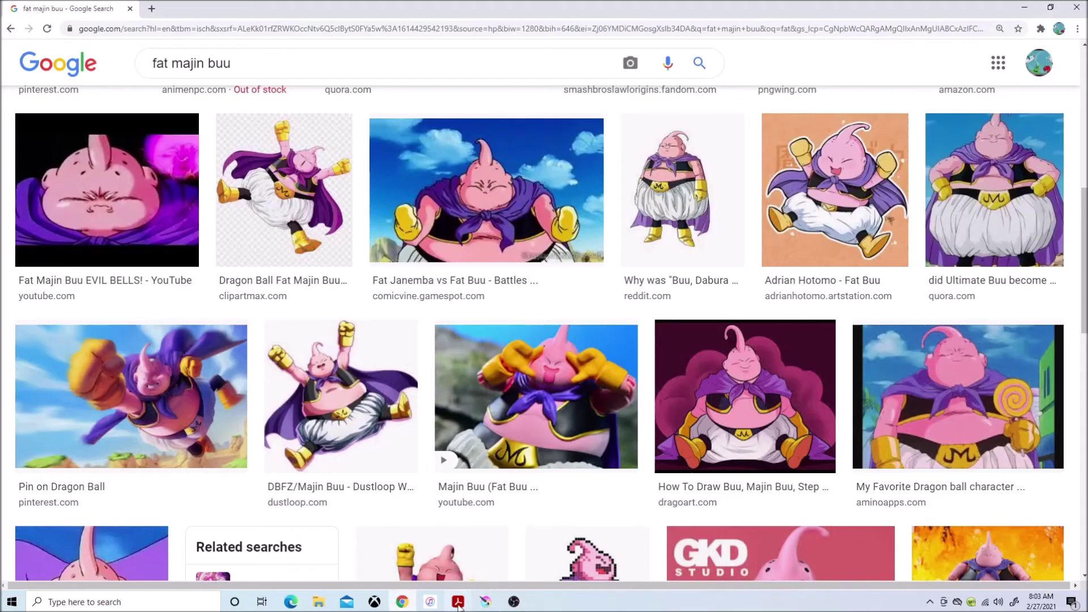
# - Shade the head's right edge and the body's lower right edge, checking the fat majin buu results
pyautogui.click(485, 602)
pyautogui.scroll(-3, 595, 341)
pyautogui.scroll(-2, 595, 340)
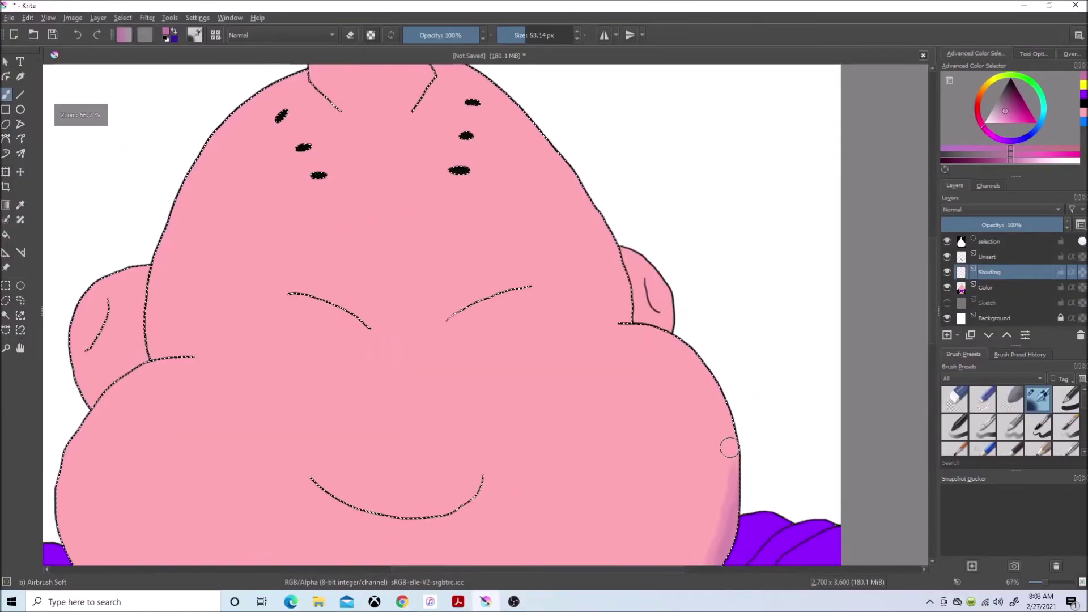
pyautogui.moveTo(544, 144)
pyautogui.mouseDown()
pyautogui.moveTo(629, 313)
pyautogui.moveTo(513, 97)
pyautogui.mouseUp()
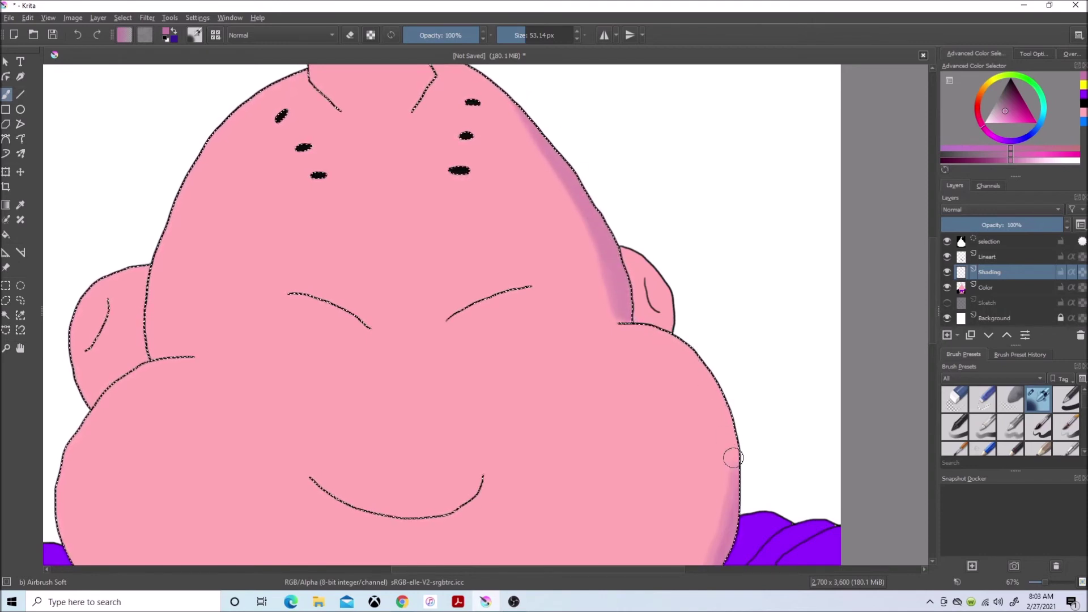
pyautogui.moveTo(733, 525)
pyautogui.mouseDown()
pyautogui.moveTo(697, 366)
pyautogui.moveTo(721, 546)
pyautogui.mouseUp()
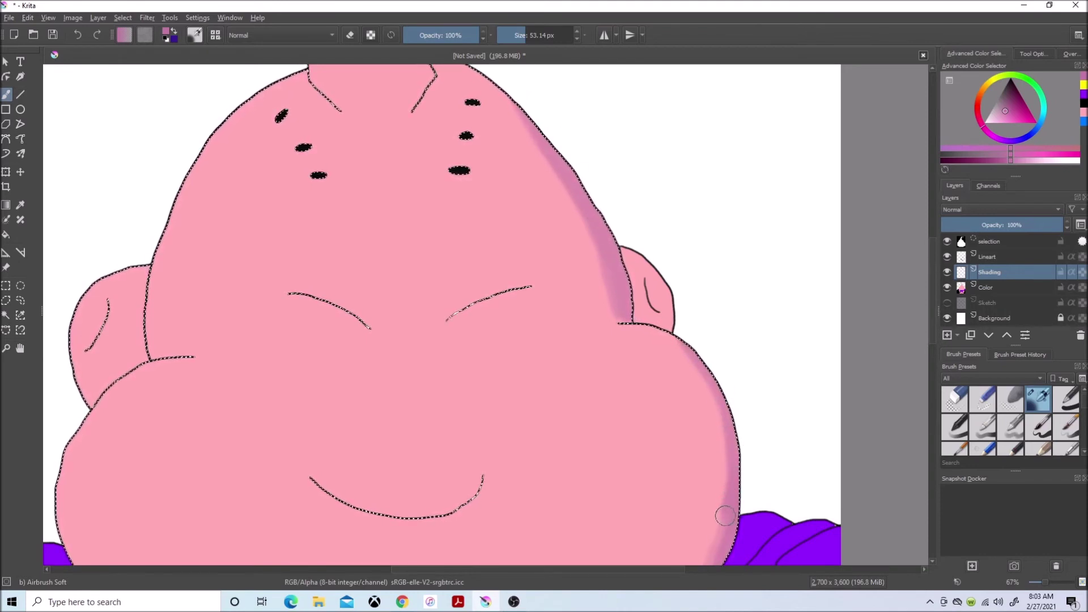
pyautogui.scroll(-3, 721, 510)
pyautogui.scroll(-2, 721, 510)
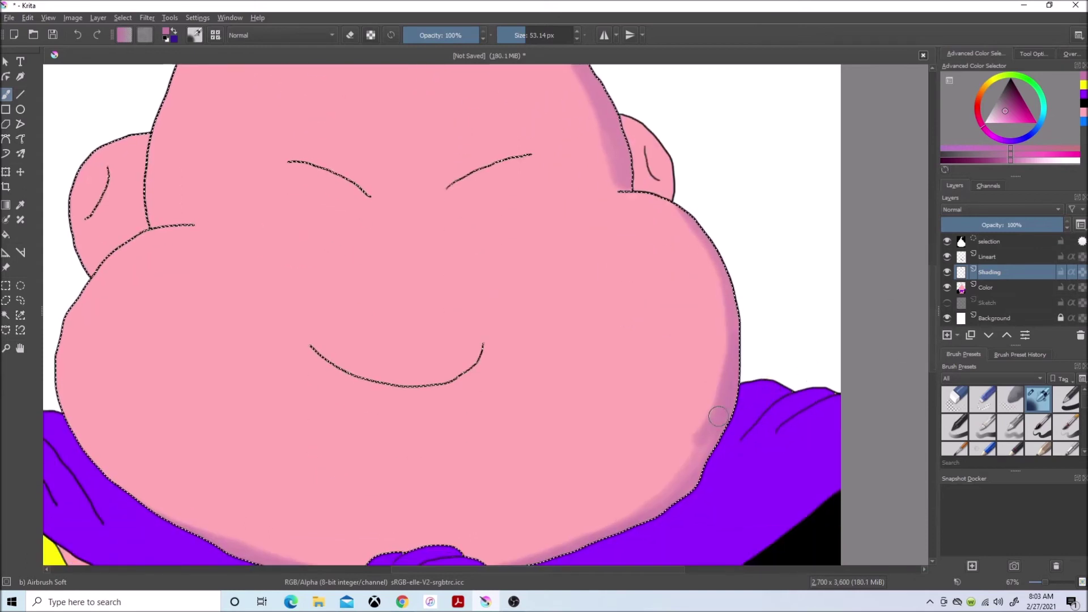
pyautogui.moveTo(709, 425); pyautogui.dragTo(647, 518)
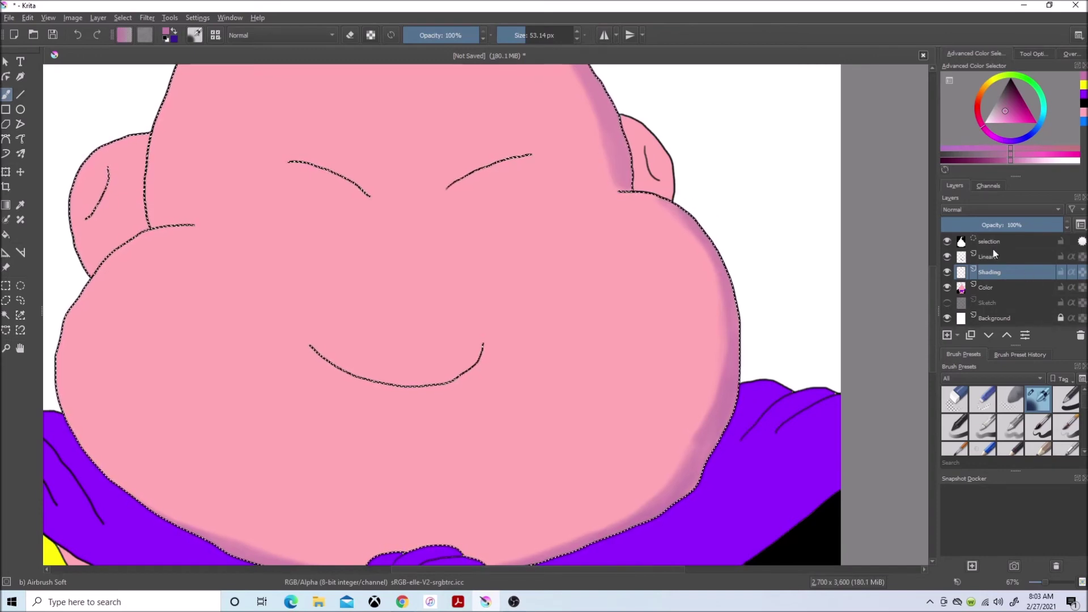
pyautogui.scroll(-2, 714, 199)
pyautogui.scroll(3, 740, 219)
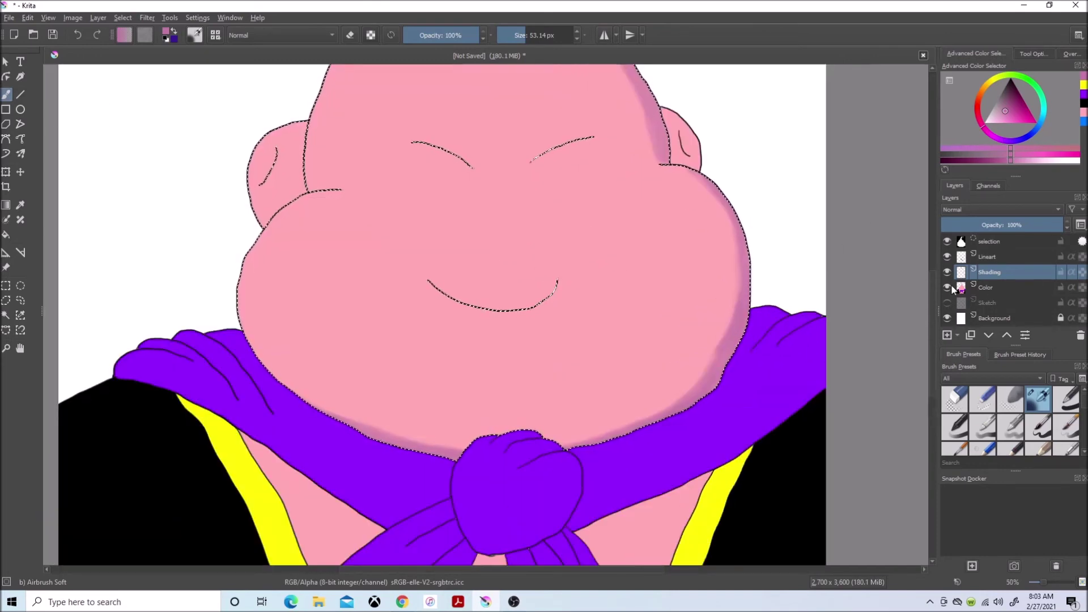
pyautogui.scroll(-1, 740, 220)
pyautogui.scroll(4, 739, 306)
pyautogui.scroll(1, 739, 307)
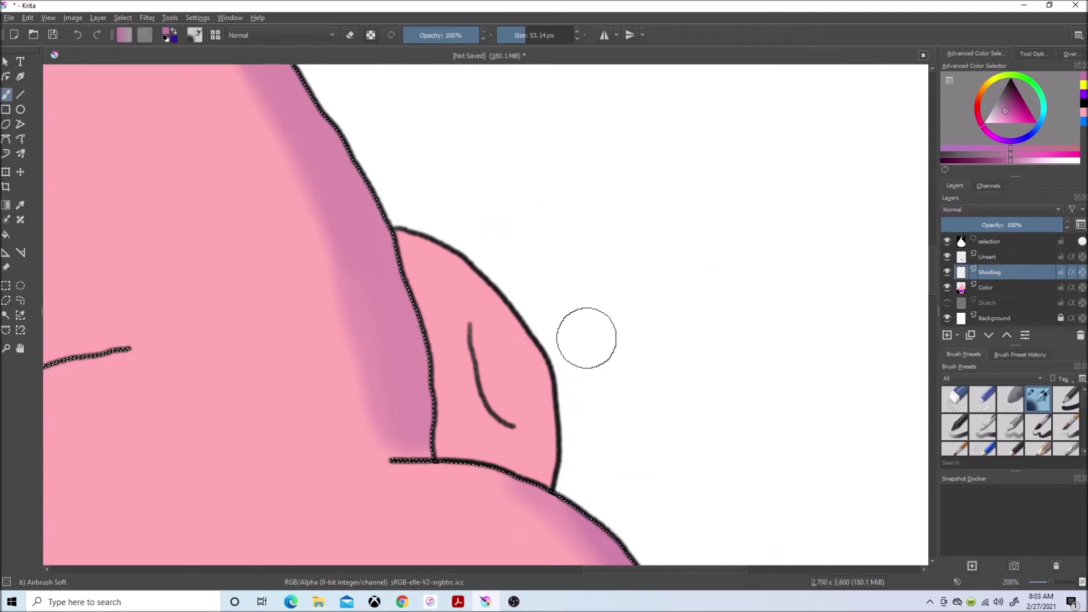
pyautogui.scroll(-2, 81, 115)
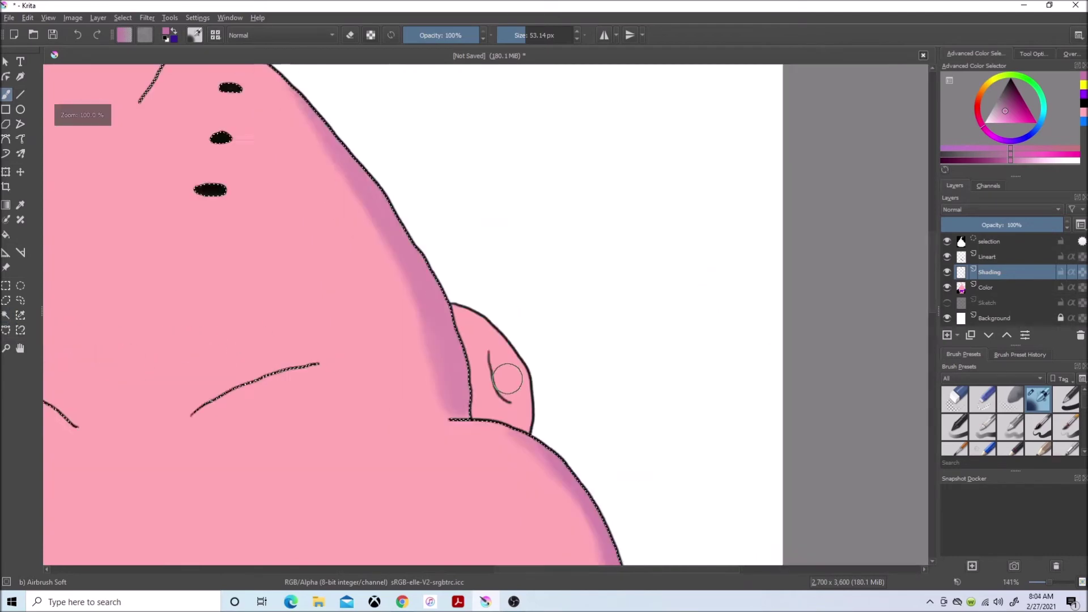
pyautogui.scroll(-2, 81, 114)
pyautogui.scroll(3, 81, 115)
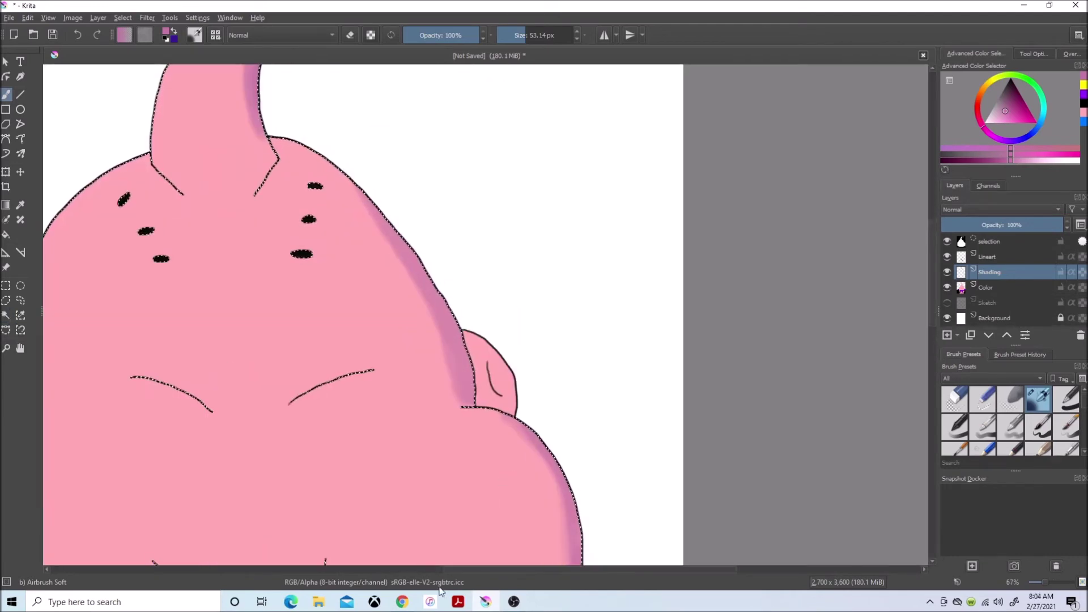
pyautogui.click(402, 601)
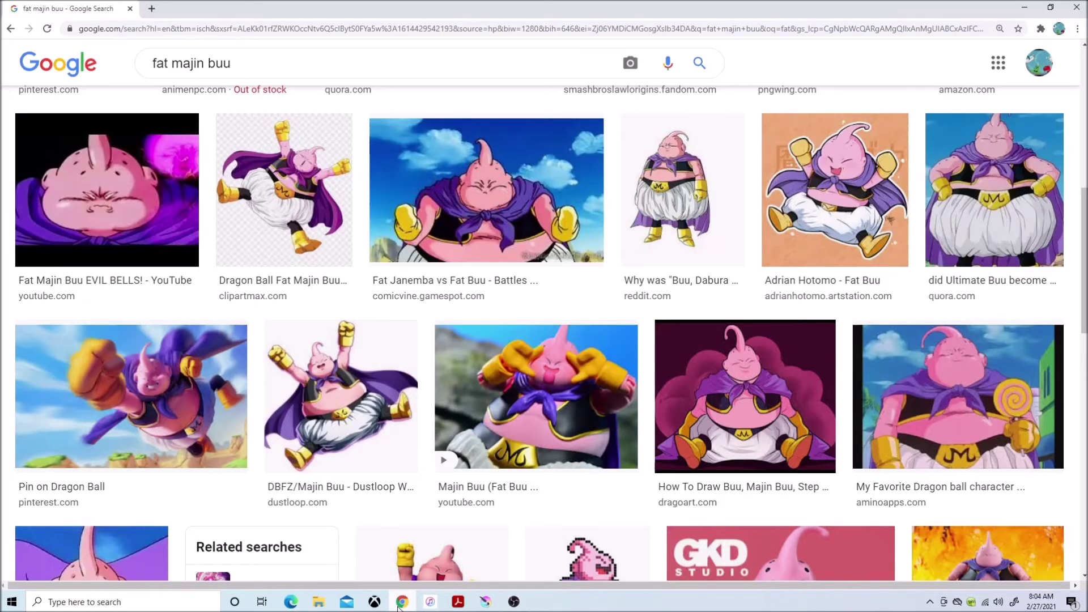
pyautogui.click(483, 602)
pyautogui.scroll(-3, 561, 375)
pyautogui.scroll(1, 561, 373)
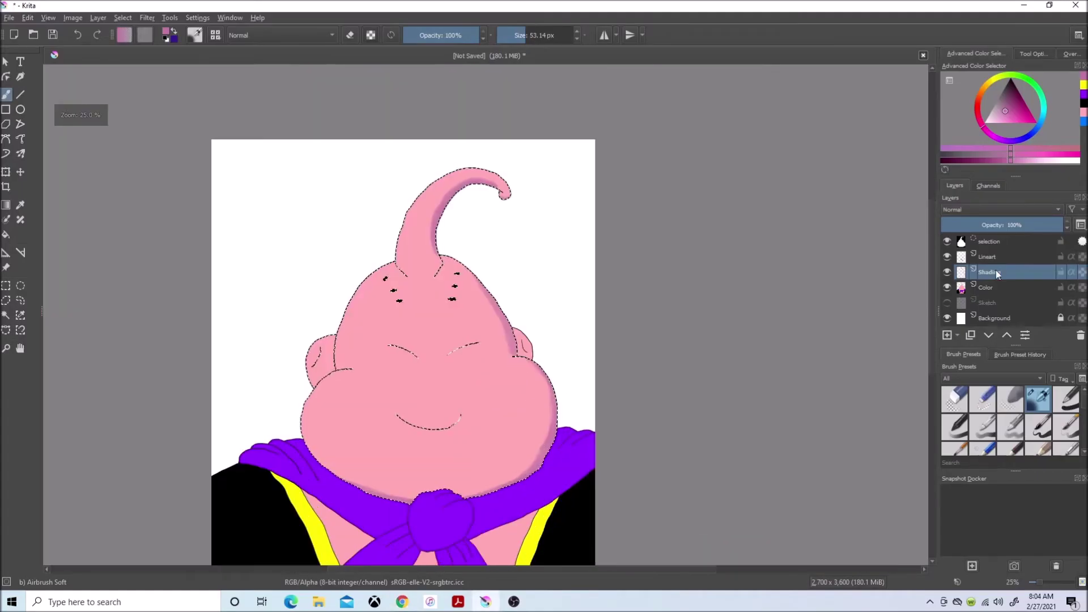
pyautogui.scroll(2, 445, 380)
pyautogui.scroll(1, 446, 380)
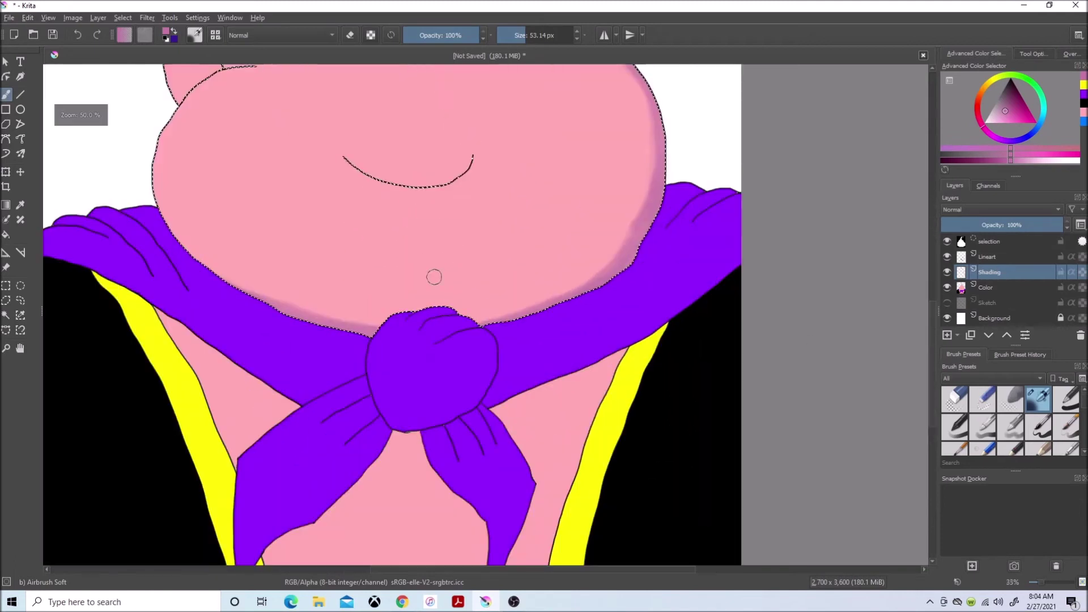
# - Select just the scarf knot from the line art layer and grow the selection
pyautogui.click(446, 379)
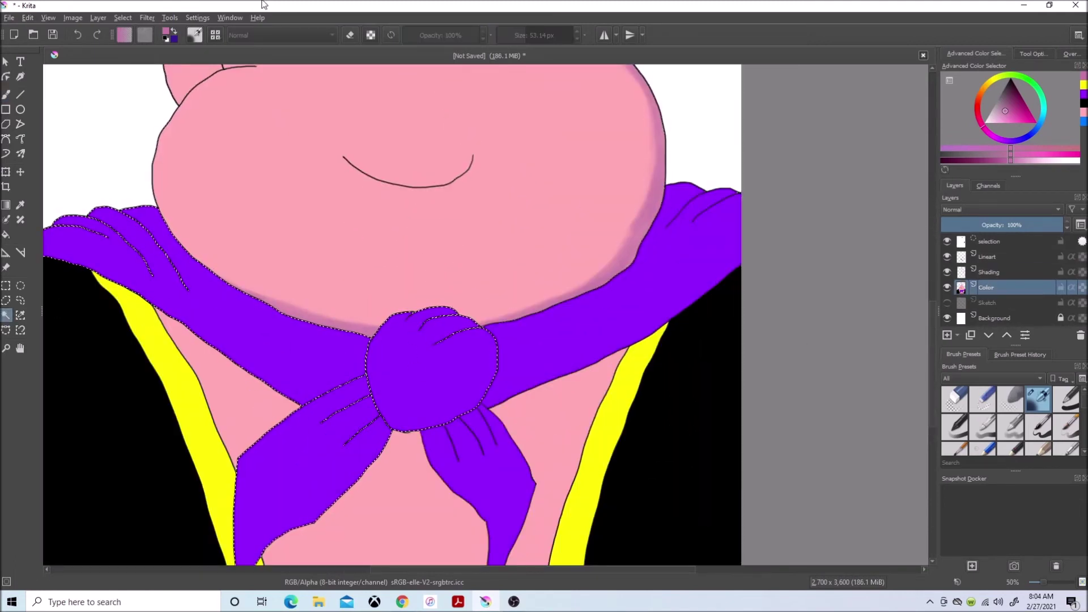
pyautogui.press('pageup')
pyautogui.press('pageup')
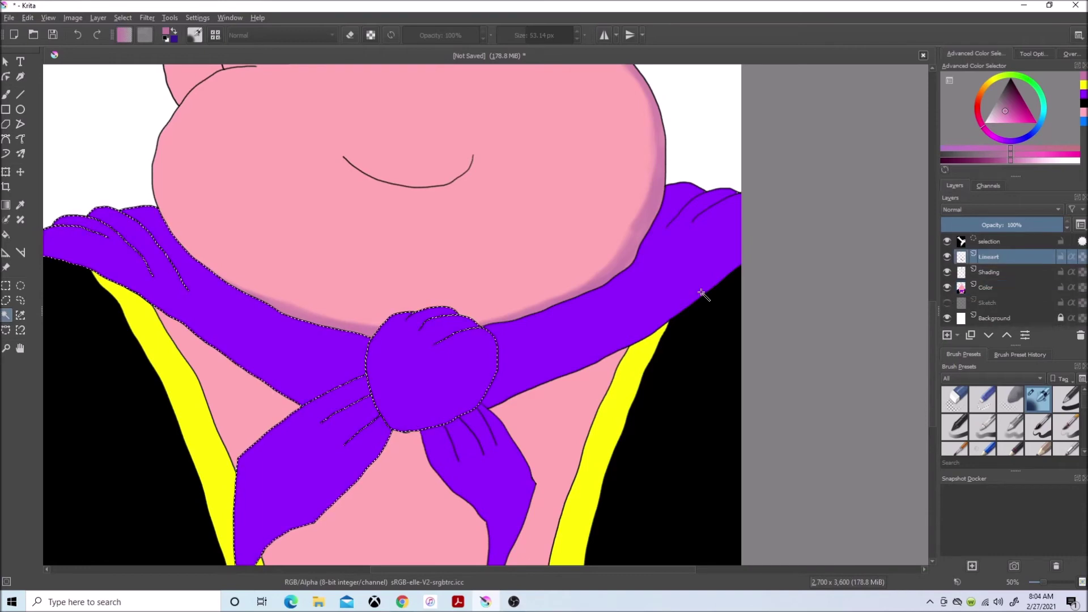
pyautogui.click(422, 382)
pyautogui.click(122, 17)
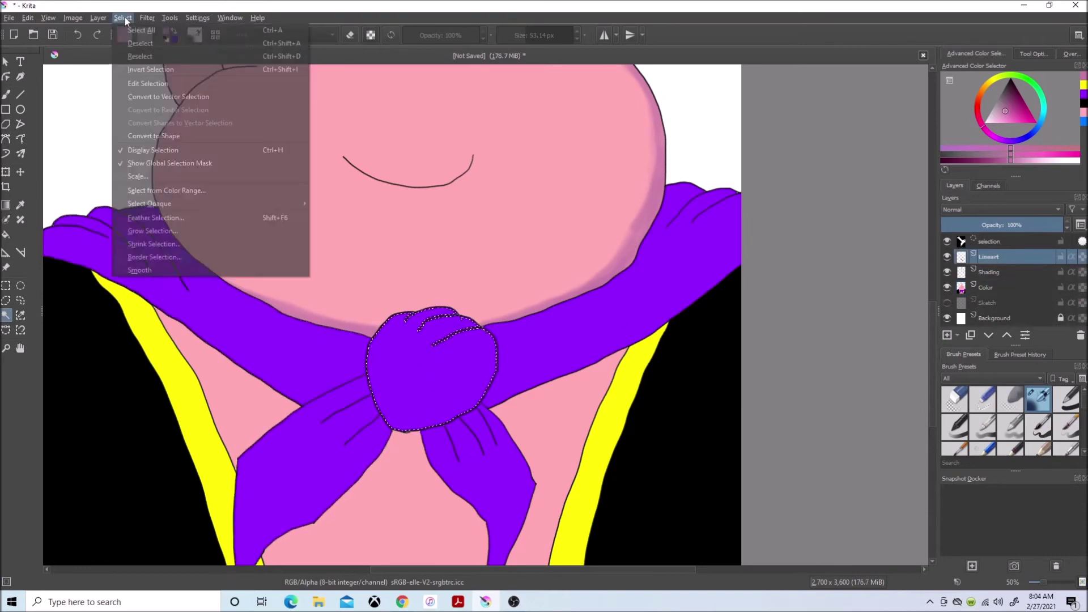
pyautogui.click(162, 203)
pyautogui.press('Return')
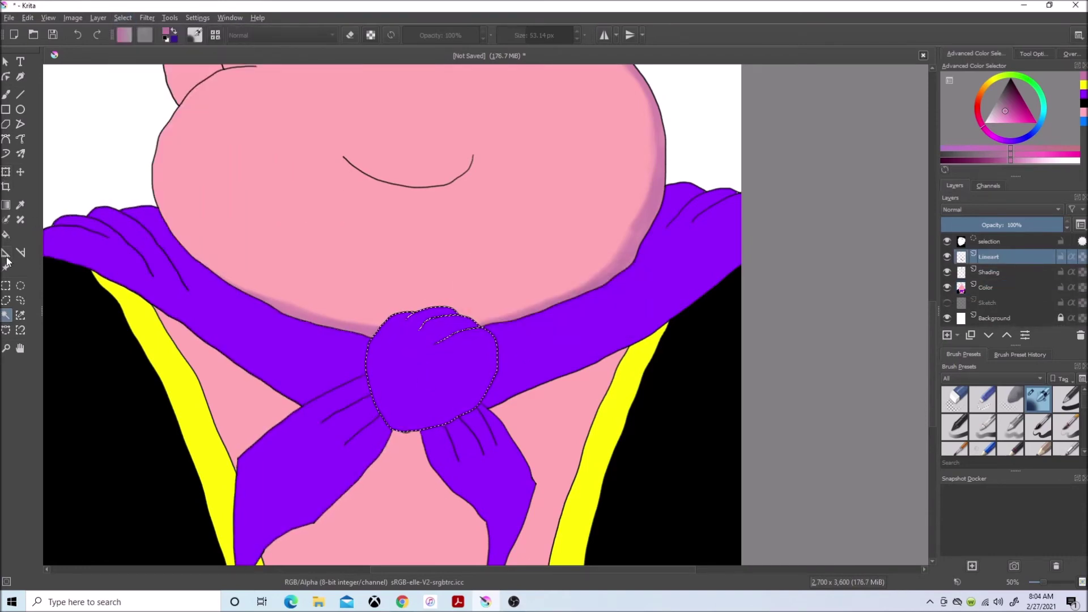
# - Sample the knot's purple on the Shading layer and load a darker shade into the airbrush
pyautogui.click(990, 272)
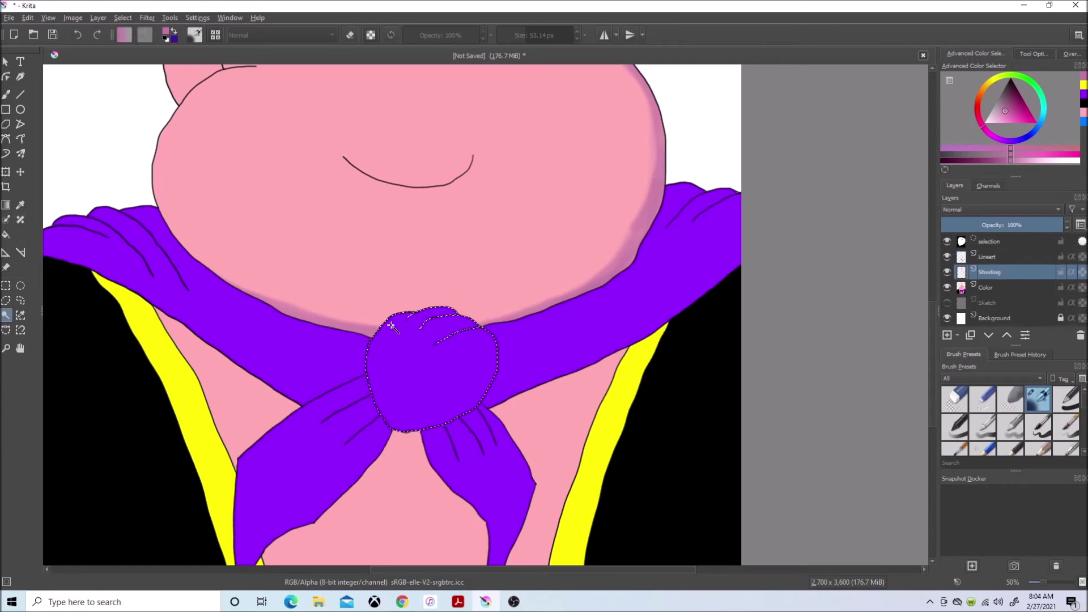
pyautogui.click(442, 364)
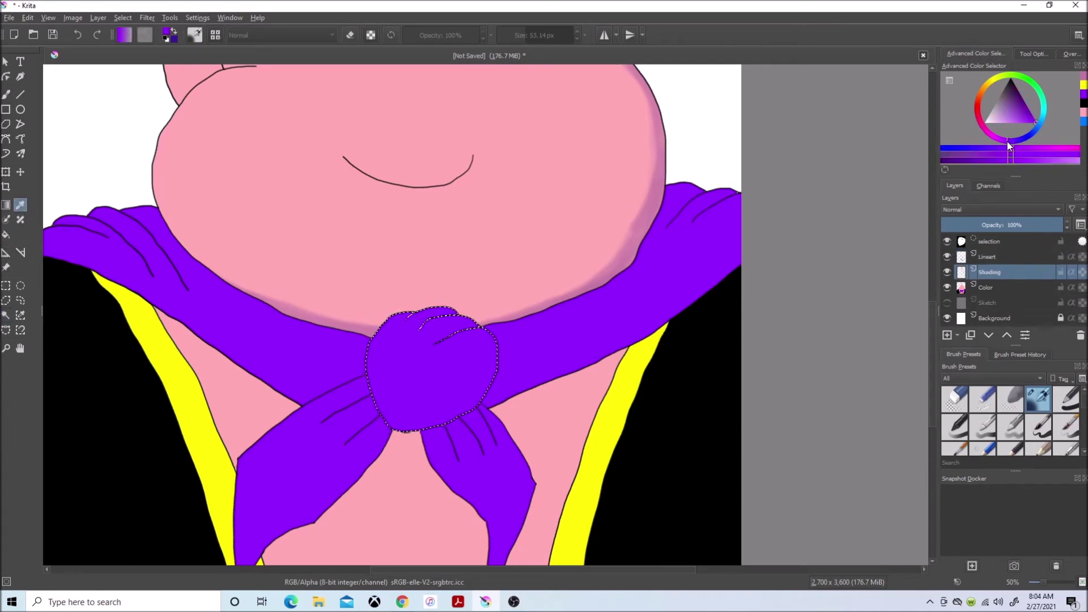
pyautogui.click(1031, 116)
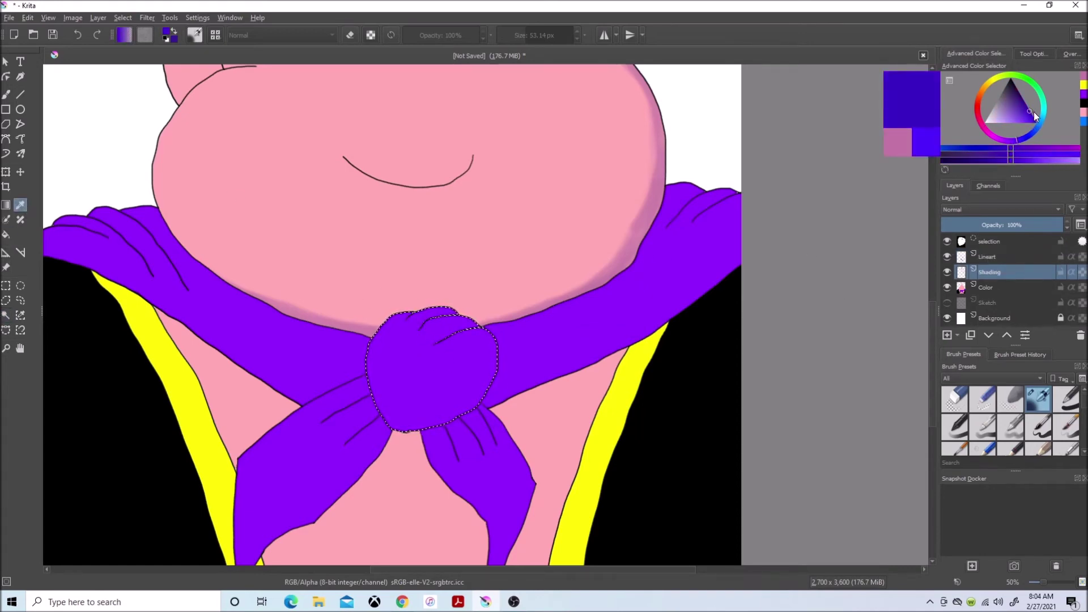
pyautogui.press('b')
pyautogui.scroll(1, 442, 331)
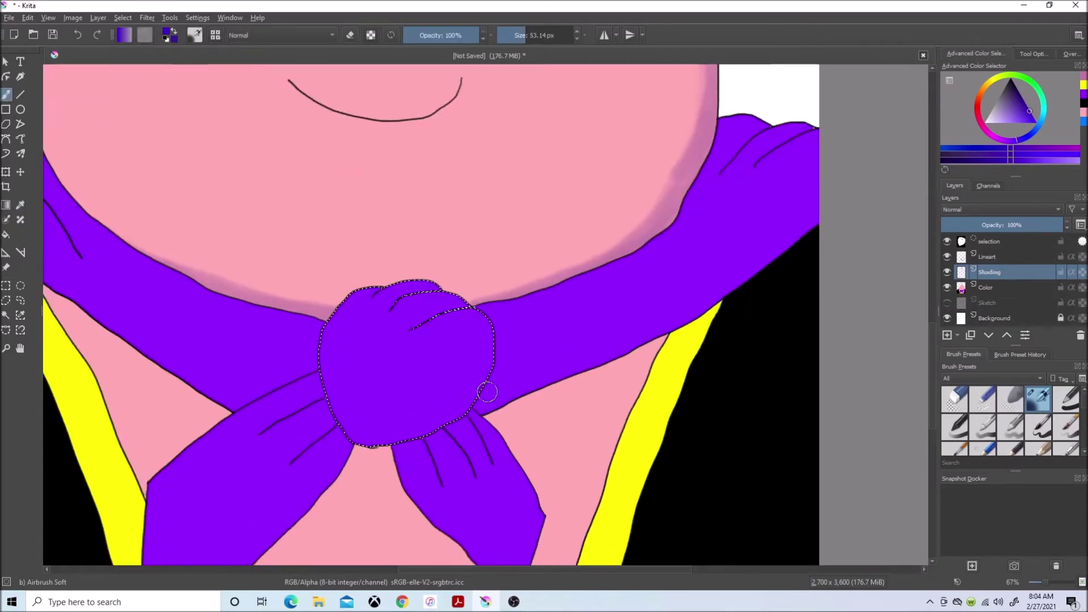
# - Airbrush darker purple along the knot's lower right edge and right side, then mirror the view
pyautogui.moveTo(494, 342); pyautogui.dragTo(487, 354)
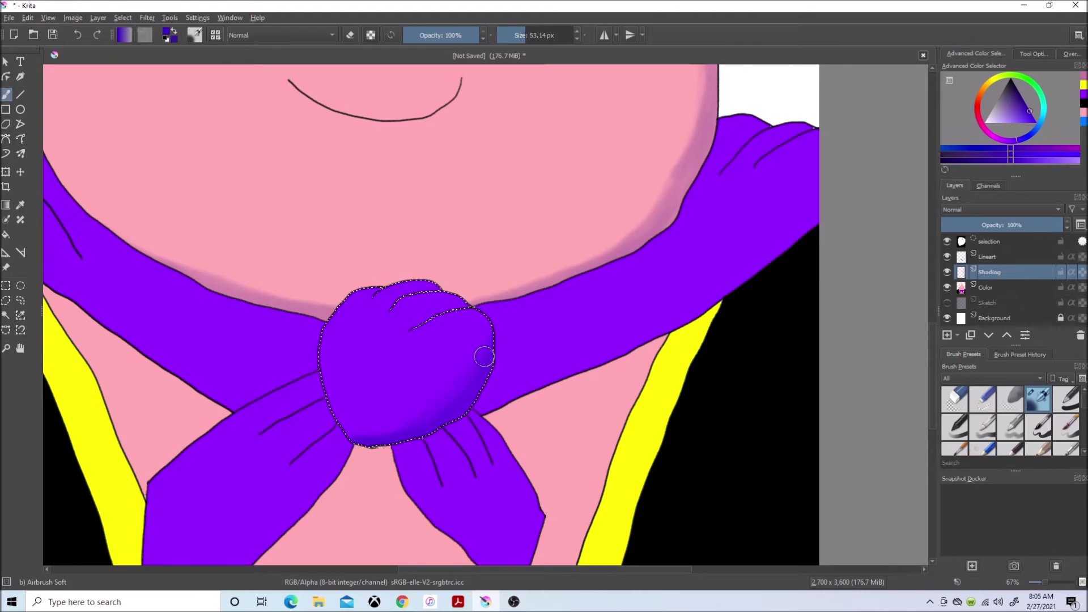
pyautogui.moveTo(482, 357); pyautogui.dragTo(476, 374)
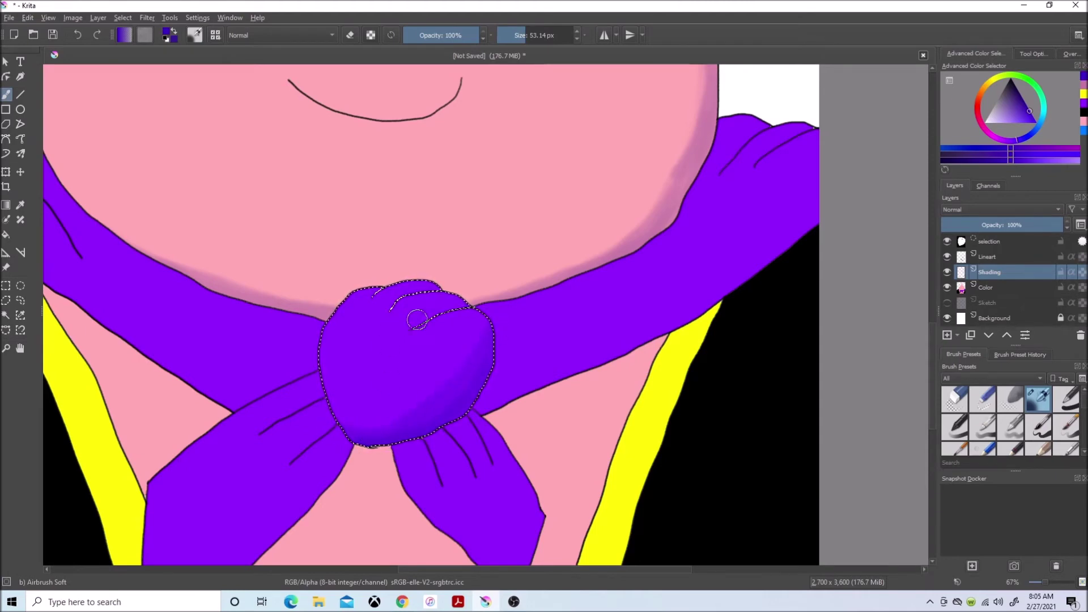
pyautogui.scroll(-3, 424, 313)
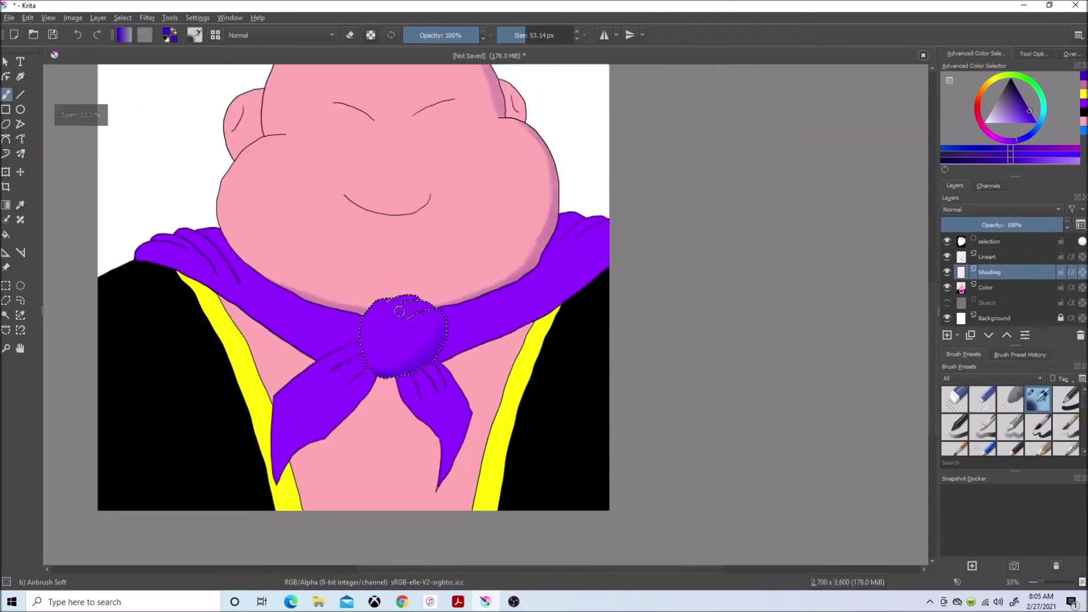
pyautogui.scroll(3, 424, 313)
pyautogui.press('m')
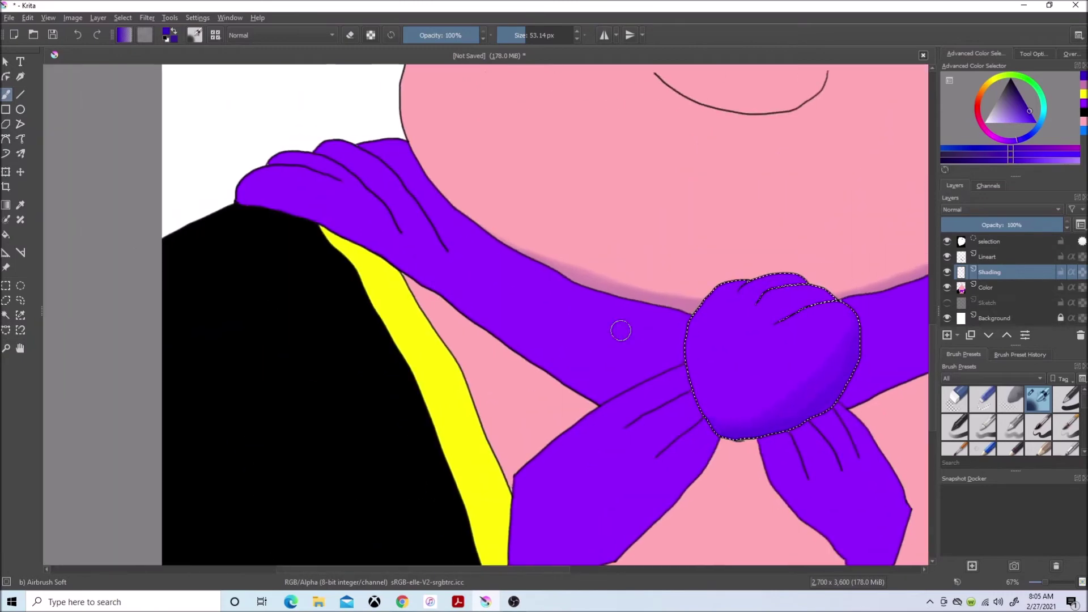
pyautogui.click(7, 315)
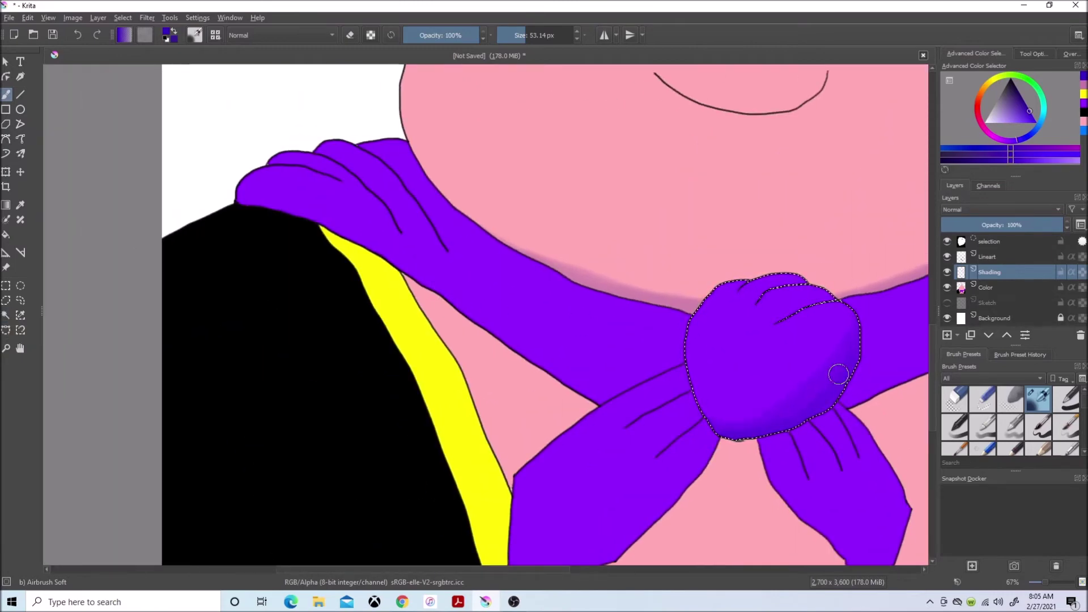
pyautogui.scroll(3, 766, 341)
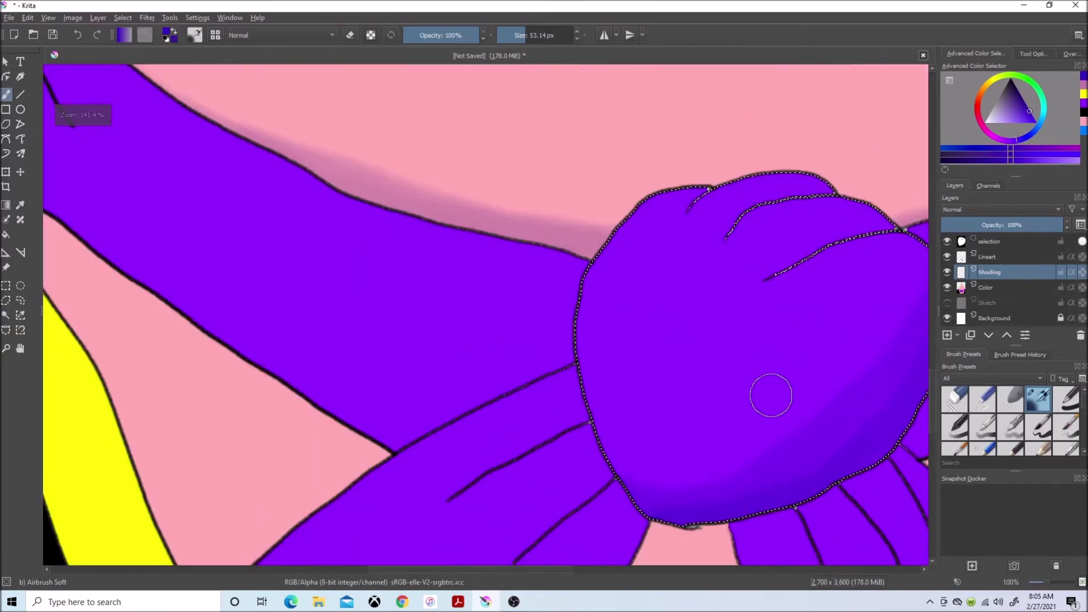
pyautogui.scroll(-1, 850, 357)
pyautogui.scroll(-2, 765, 340)
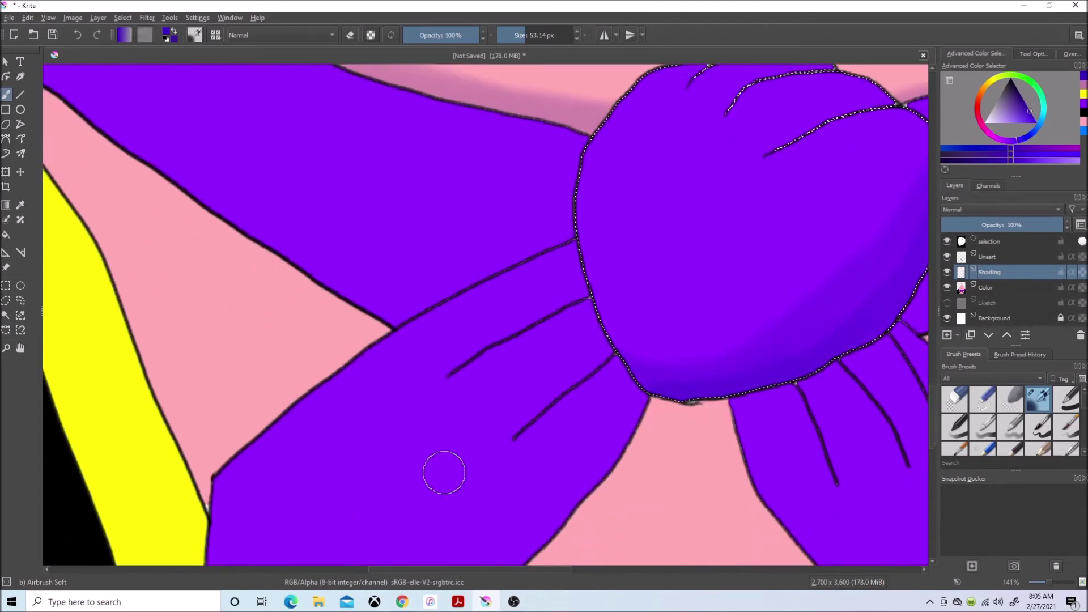
# - Clear the knot selection, select the scarf band left of it, and airbrush dark purple inside
pyautogui.click(20, 299)
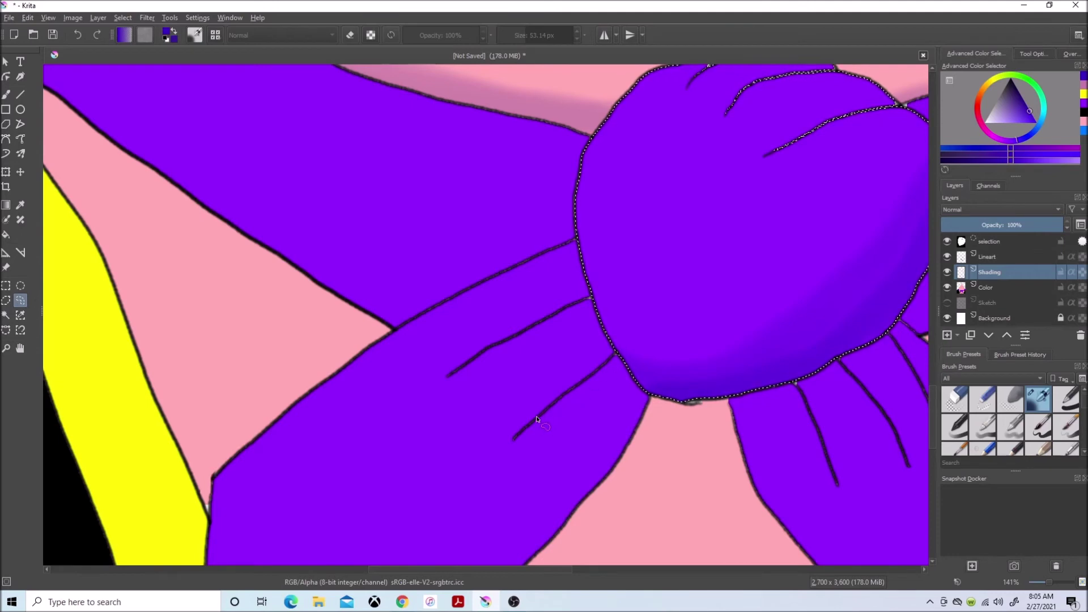
pyautogui.click(567, 390)
pyautogui.press('b')
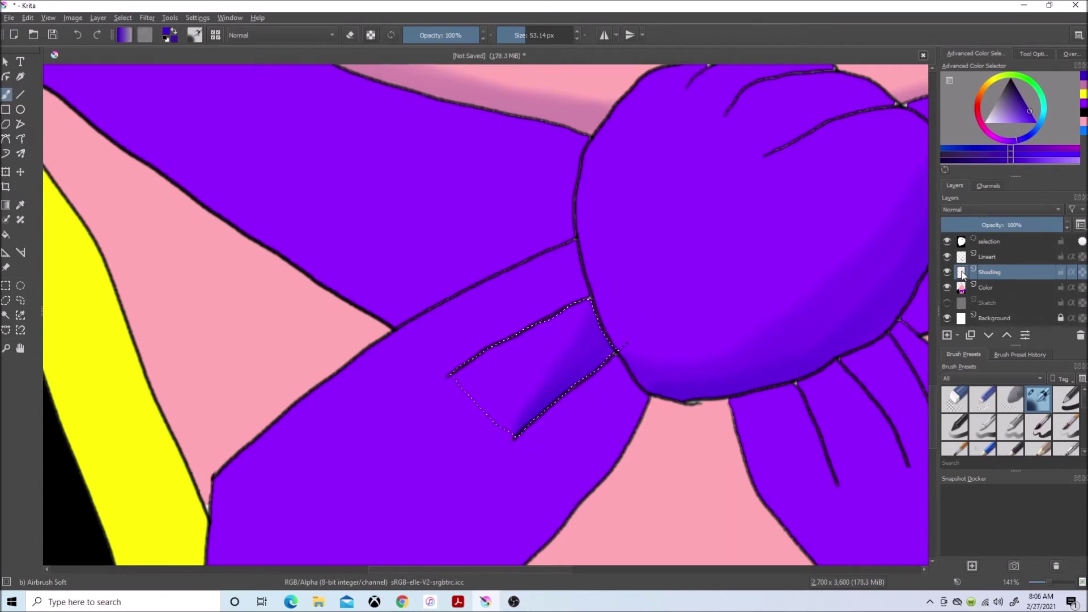
pyautogui.click(12, 316)
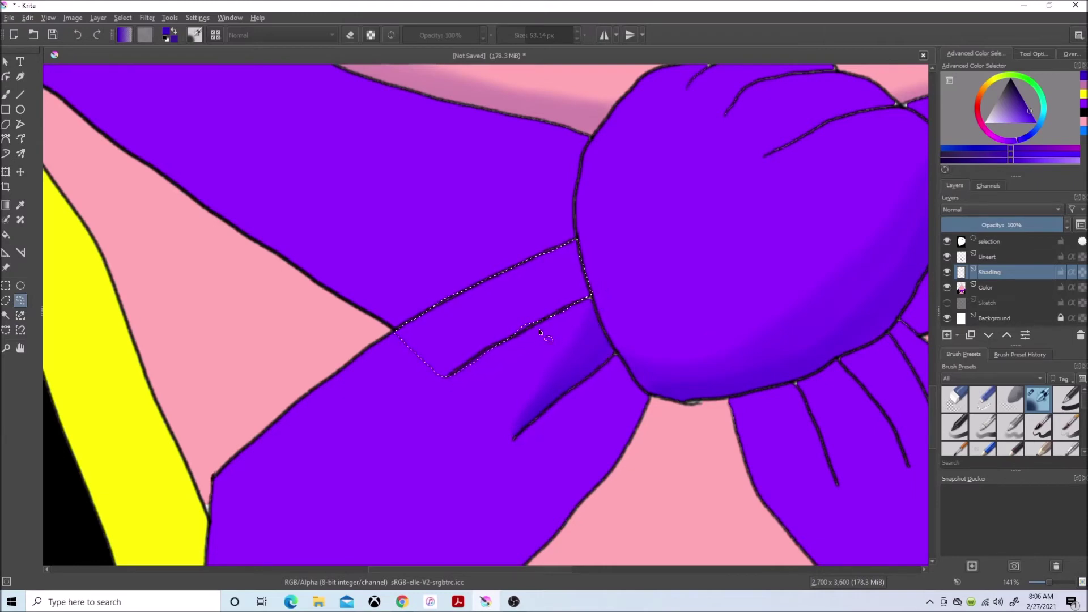
pyautogui.press('b')
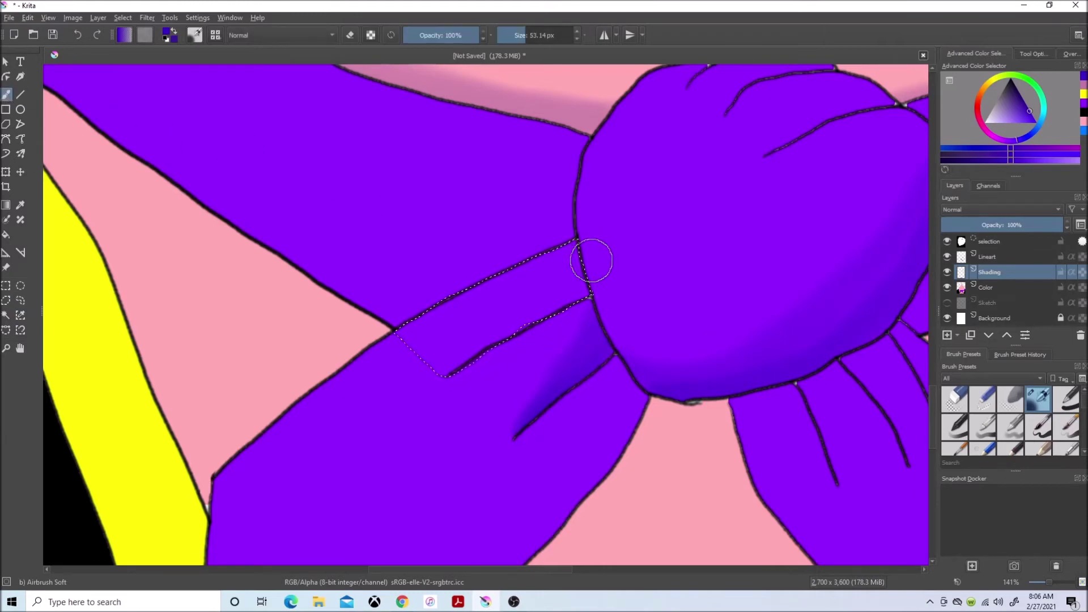
pyautogui.moveTo(557, 308)
pyautogui.mouseDown()
pyautogui.moveTo(476, 360)
pyautogui.moveTo(571, 293)
pyautogui.moveTo(576, 264)
pyautogui.mouseUp()
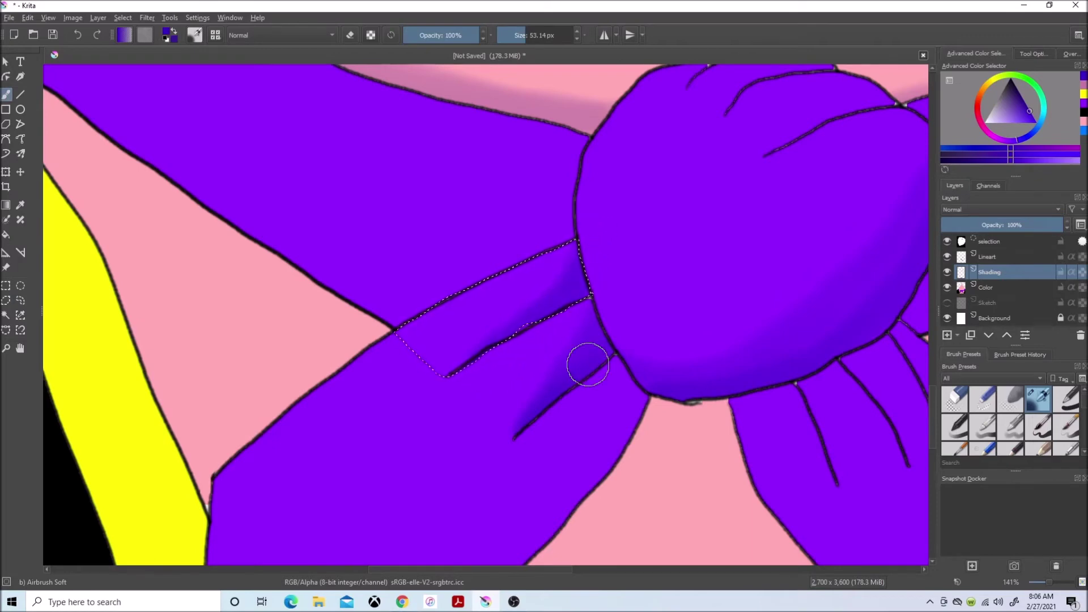
pyautogui.scroll(-2, 587, 365)
pyautogui.scroll(1, 587, 366)
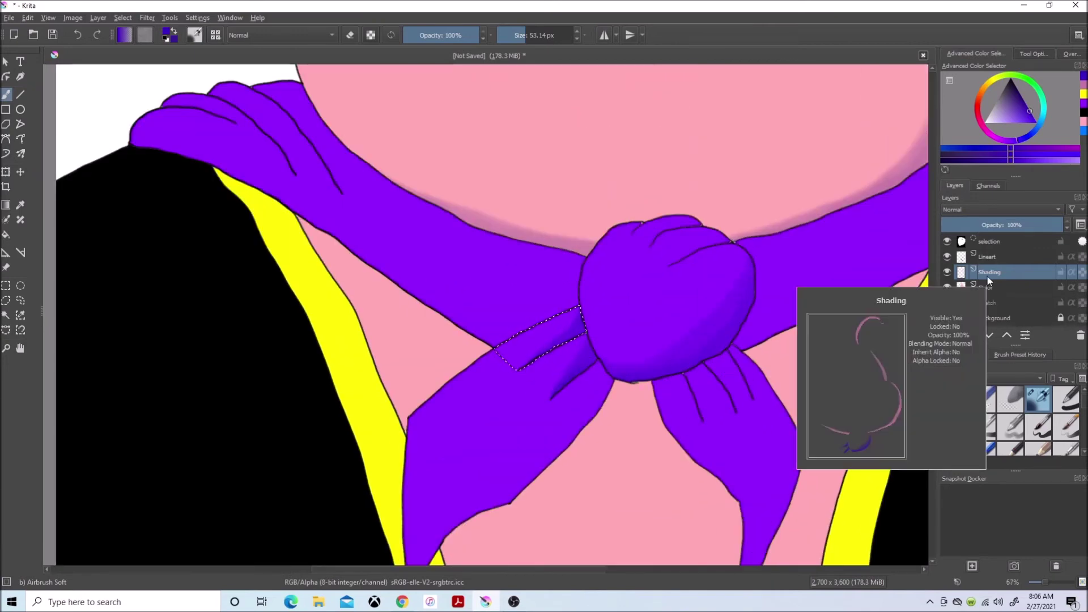
pyautogui.scroll(3, 510, 306)
pyautogui.scroll(2, 383, 366)
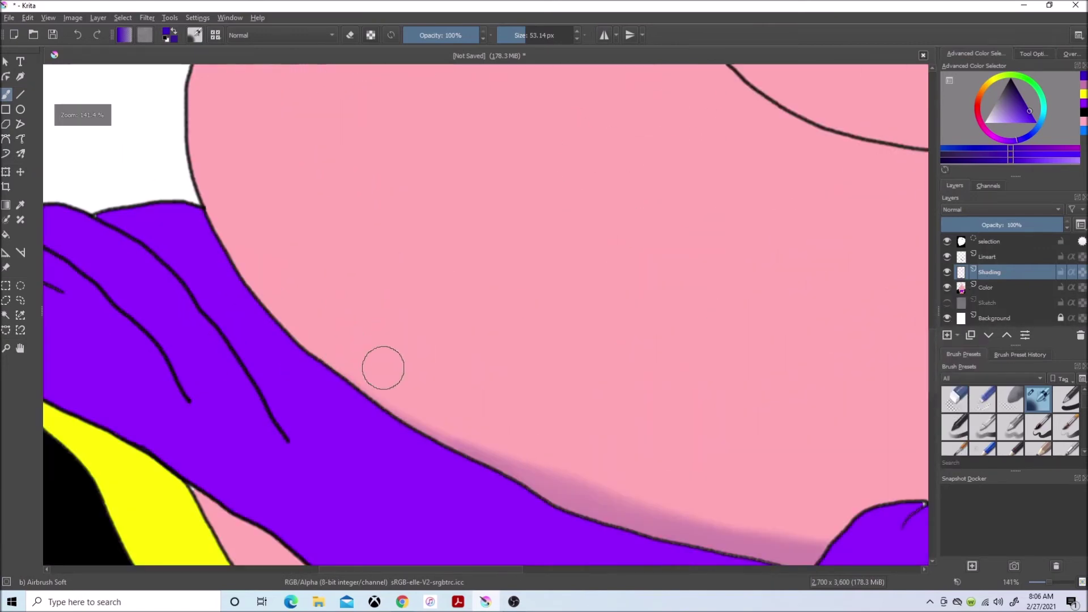
# - Airbrush darker purple inside the fold selection beside the head, then deselect
pyautogui.click(20, 301)
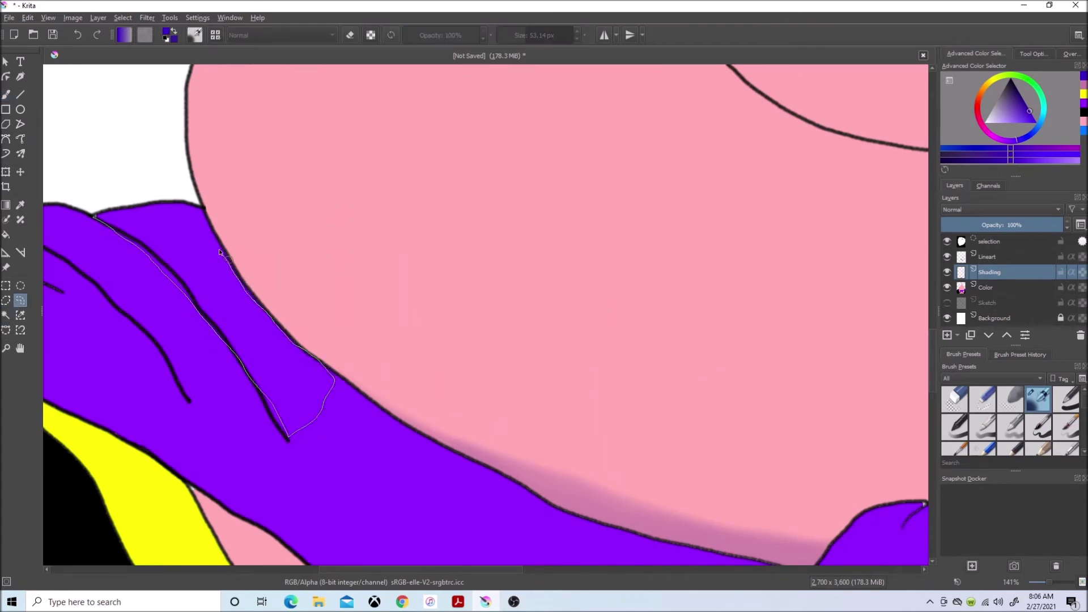
pyautogui.press('b')
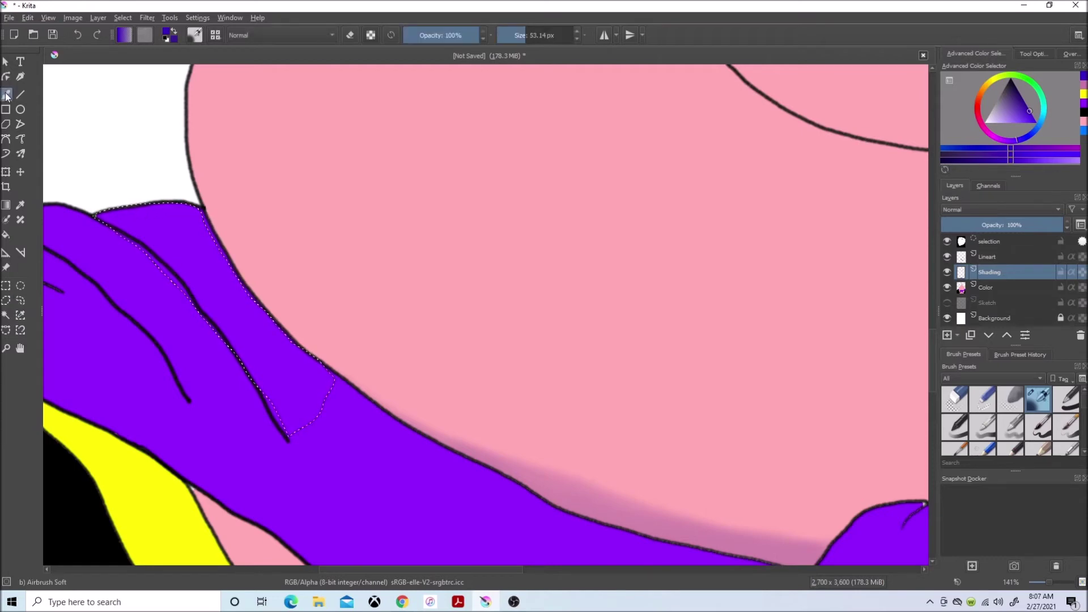
pyautogui.moveTo(98, 217)
pyautogui.mouseDown()
pyautogui.moveTo(211, 319)
pyautogui.moveTo(285, 429)
pyautogui.moveTo(142, 245)
pyautogui.moveTo(284, 409)
pyautogui.moveTo(170, 281)
pyautogui.mouseUp()
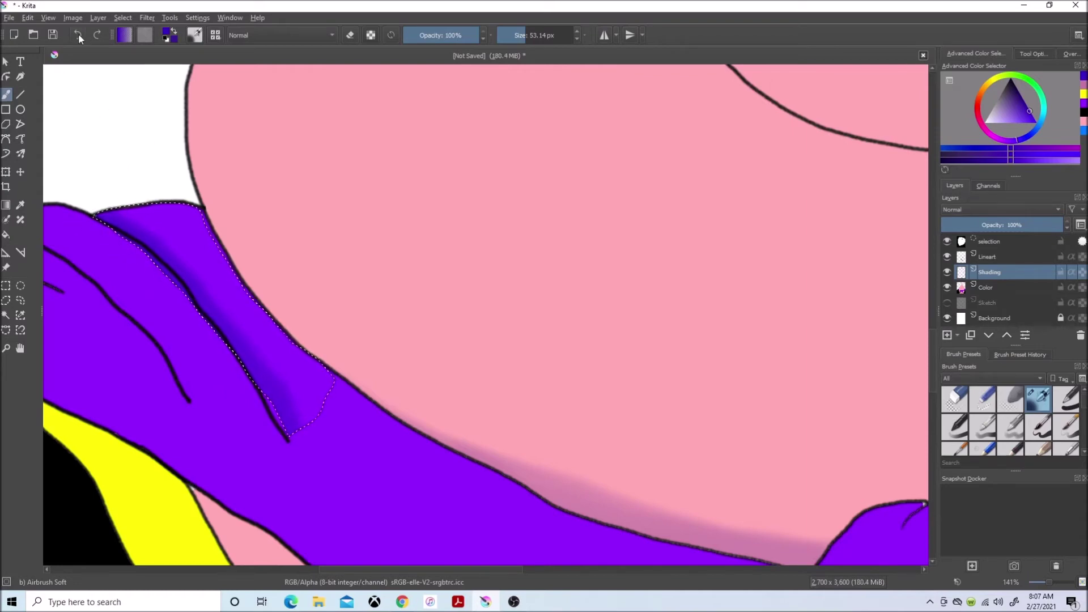
pyautogui.click(122, 18)
pyautogui.click(136, 51)
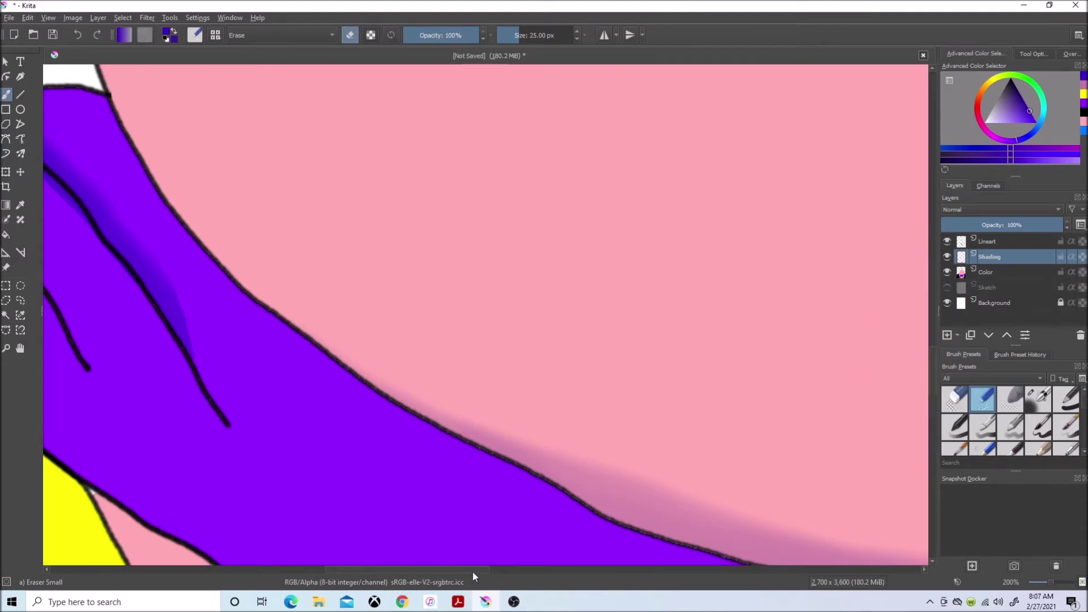
pyautogui.scroll(-2, 396, 376)
pyautogui.scroll(2, 396, 377)
pyautogui.scroll(-1, 363, 440)
pyautogui.scroll(2, 363, 440)
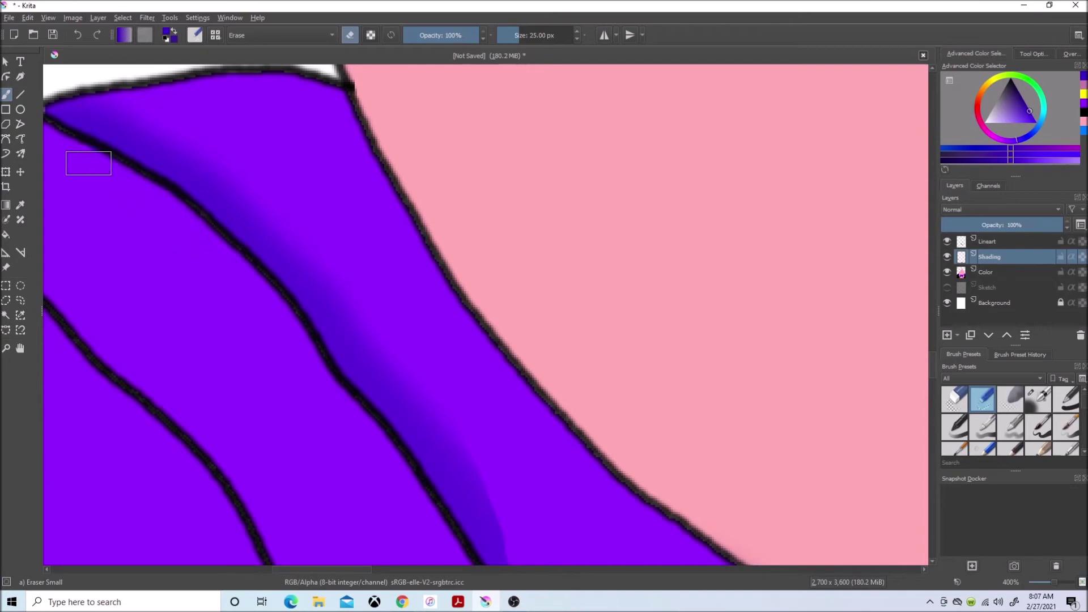
pyautogui.scroll(-3, 74, 156)
pyautogui.scroll(1, 315, 255)
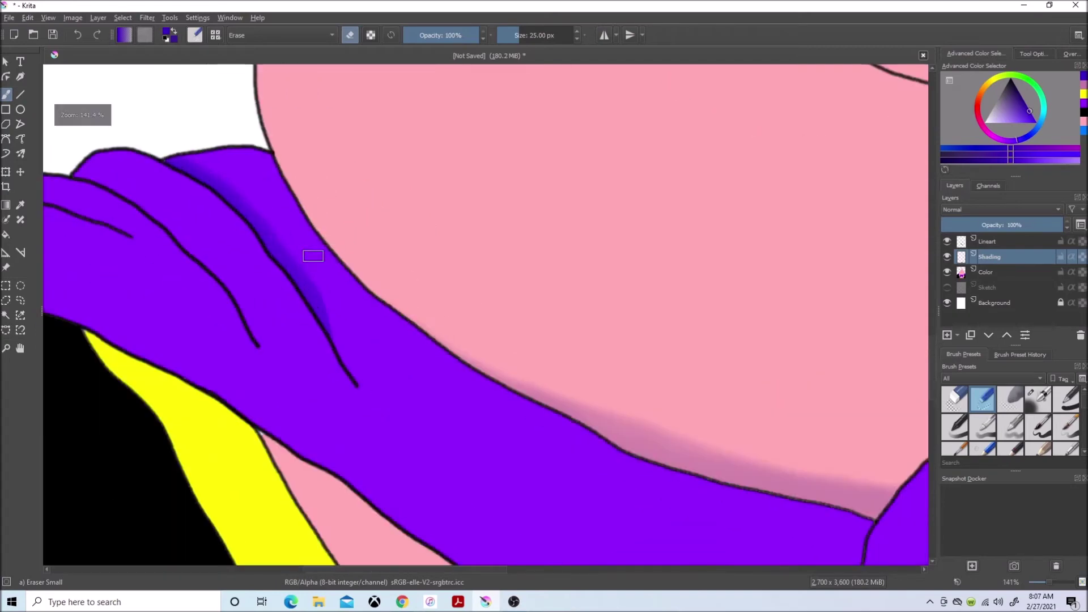
pyautogui.moveTo(469, 574); pyautogui.dragTo(442, 569)
pyautogui.scroll(-1, 459, 256)
pyautogui.scroll(2, 459, 255)
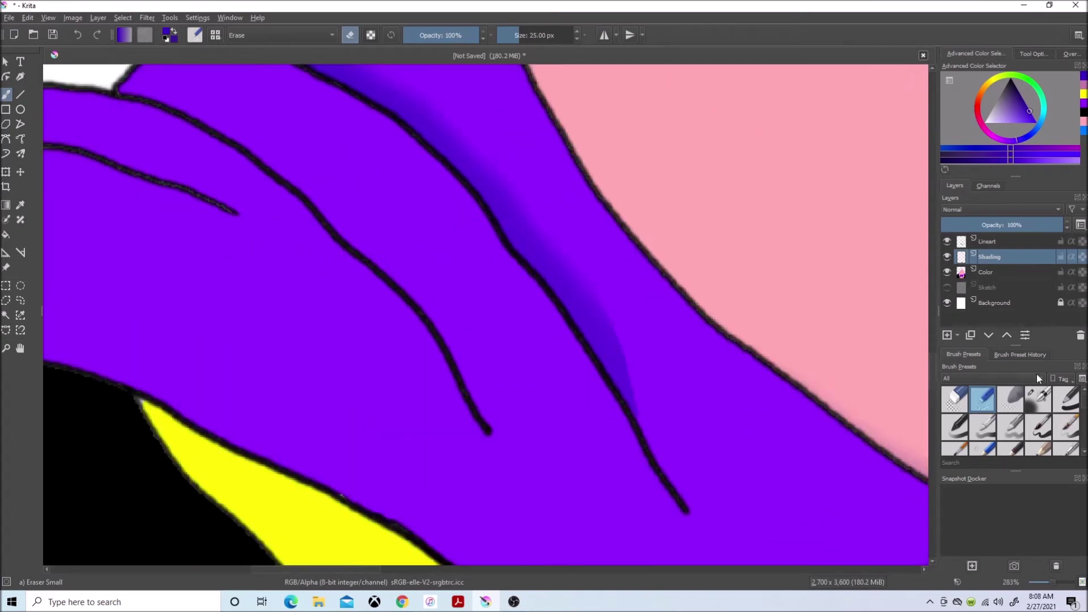
pyautogui.scroll(-1, 460, 255)
pyautogui.hotkey('ctrl', 'r')
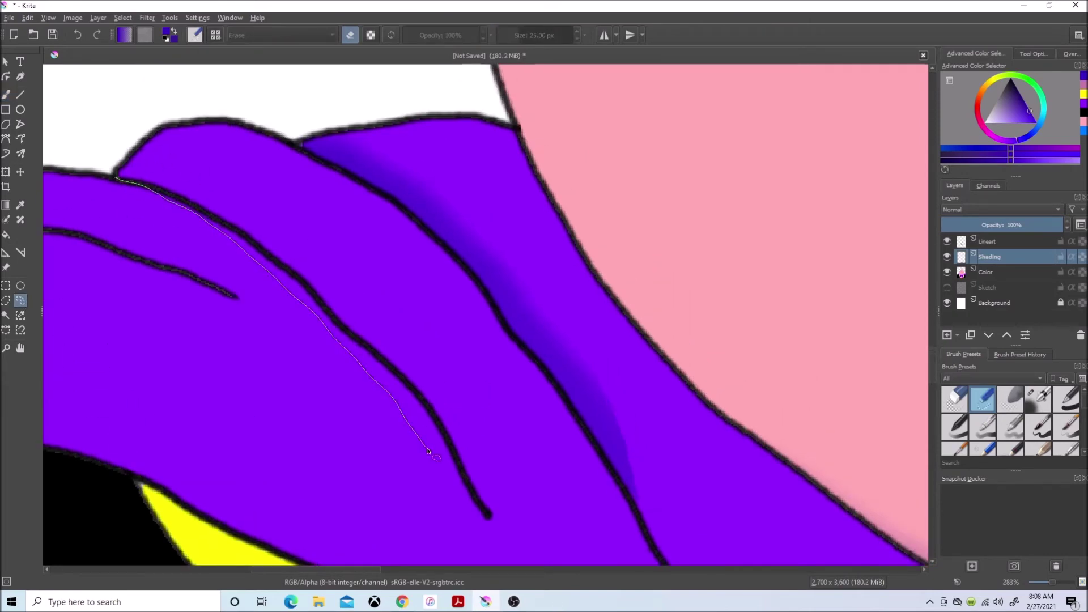
# - Close the fold selection along the crease, airbrush darker purple with Airbrush Soft, and deselect
pyautogui.click(158, 144)
pyautogui.press('e')
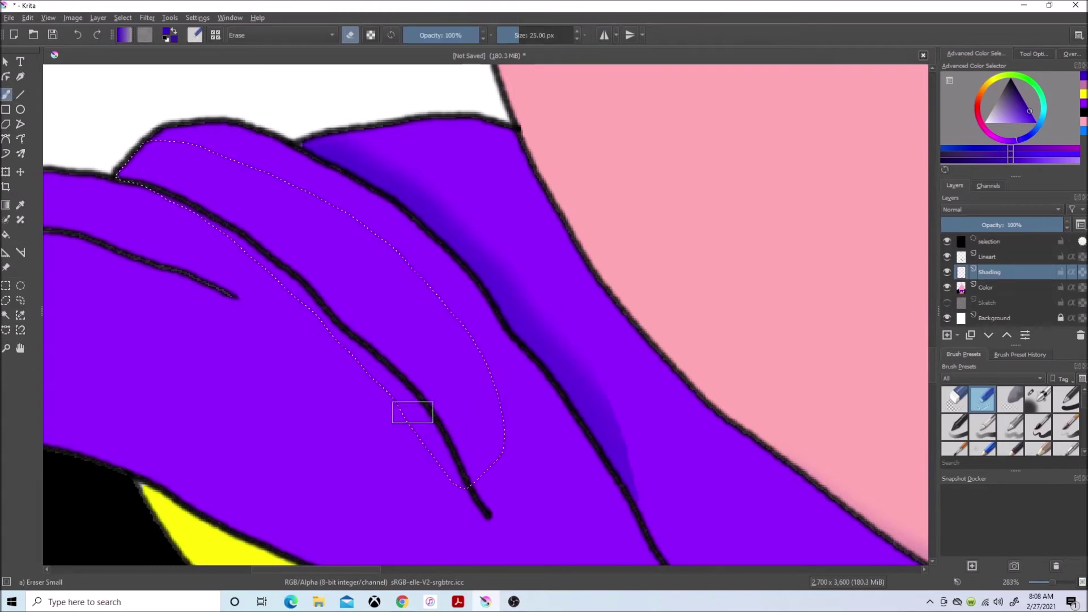
pyautogui.click(1038, 399)
pyautogui.moveTo(429, 490); pyautogui.dragTo(109, 191)
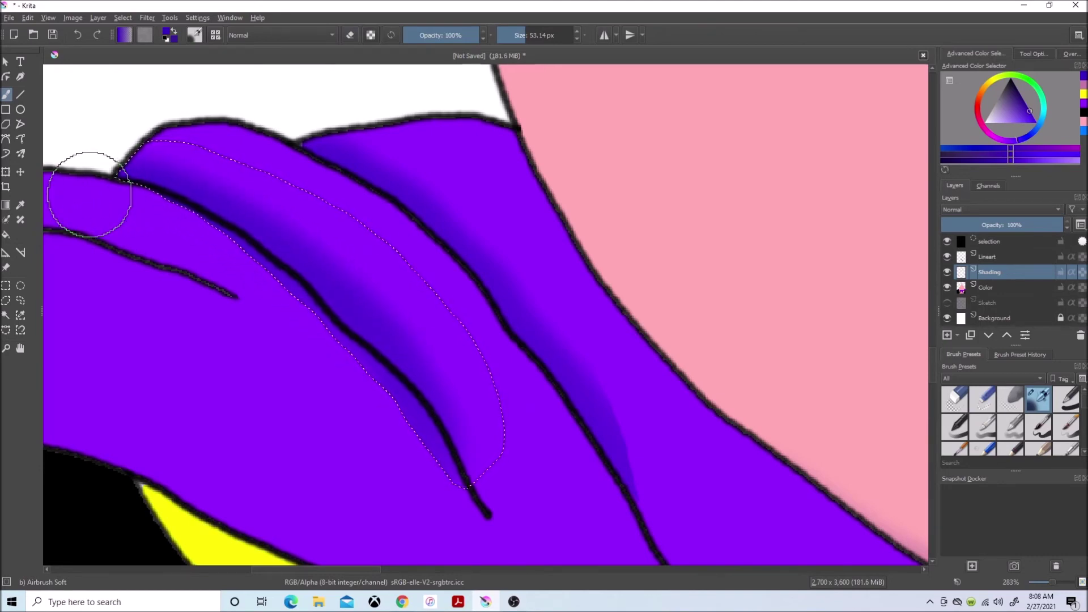
pyautogui.click(122, 17)
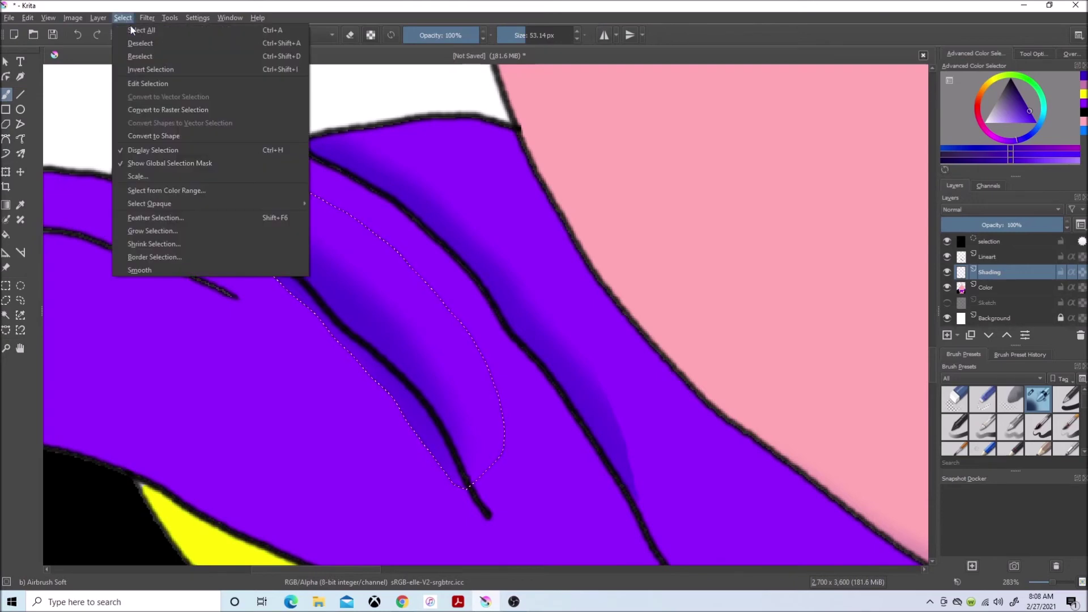
pyautogui.click(165, 45)
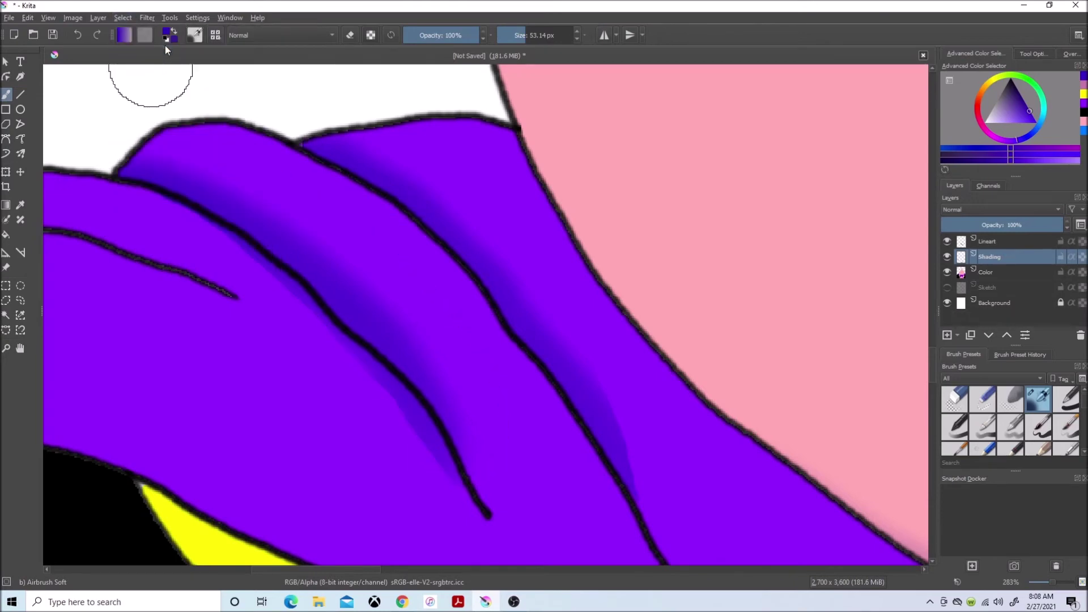
pyautogui.click(981, 400)
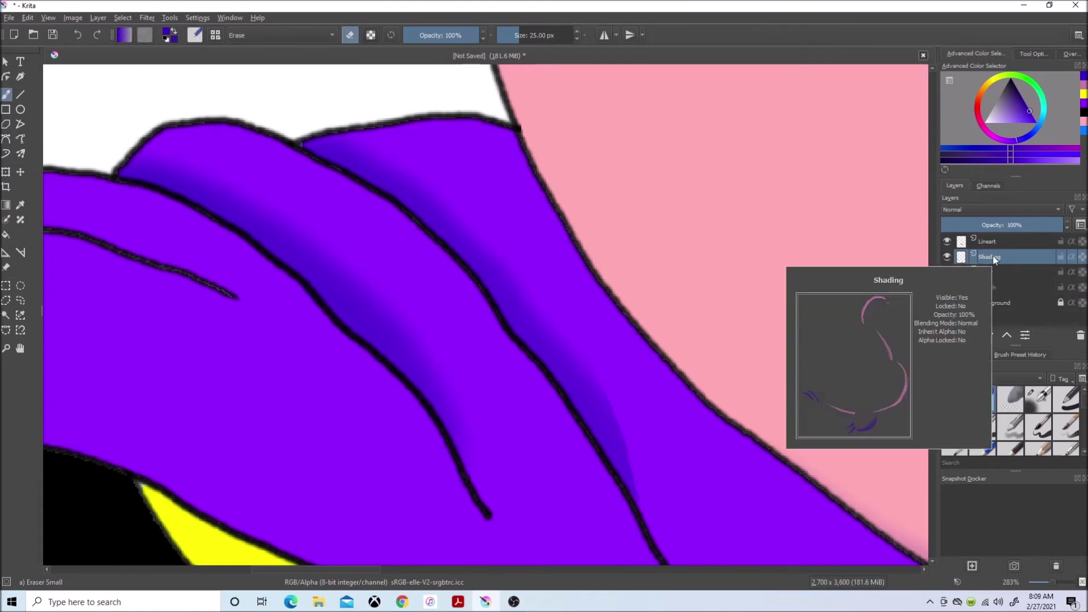
pyautogui.scroll(-3, 254, 391)
pyautogui.scroll(-2, 451, 510)
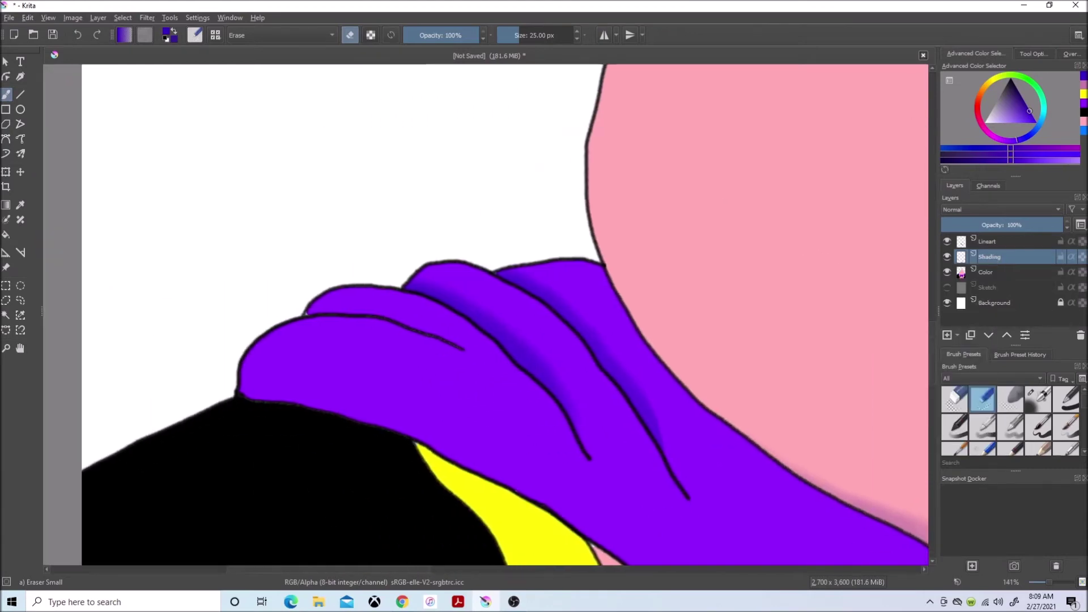
pyautogui.scroll(4, 383, 358)
pyautogui.scroll(2, 581, 312)
# - Outline the leftmost cape fold and airbrush dark purple along its short crease
pyautogui.click(20, 301)
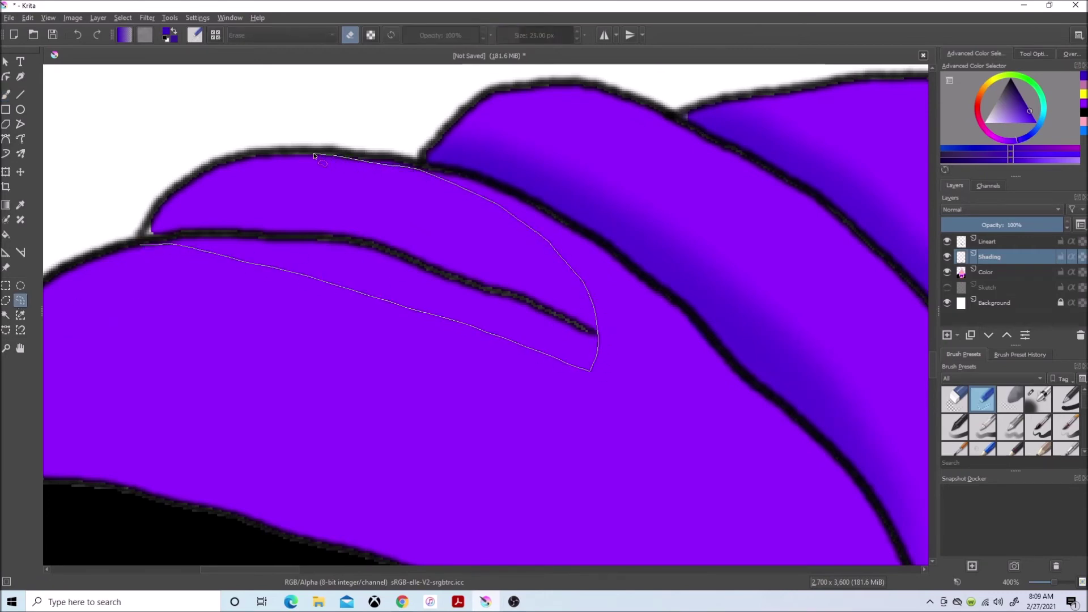
pyautogui.moveTo(157, 209); pyautogui.dragTo(158, 209)
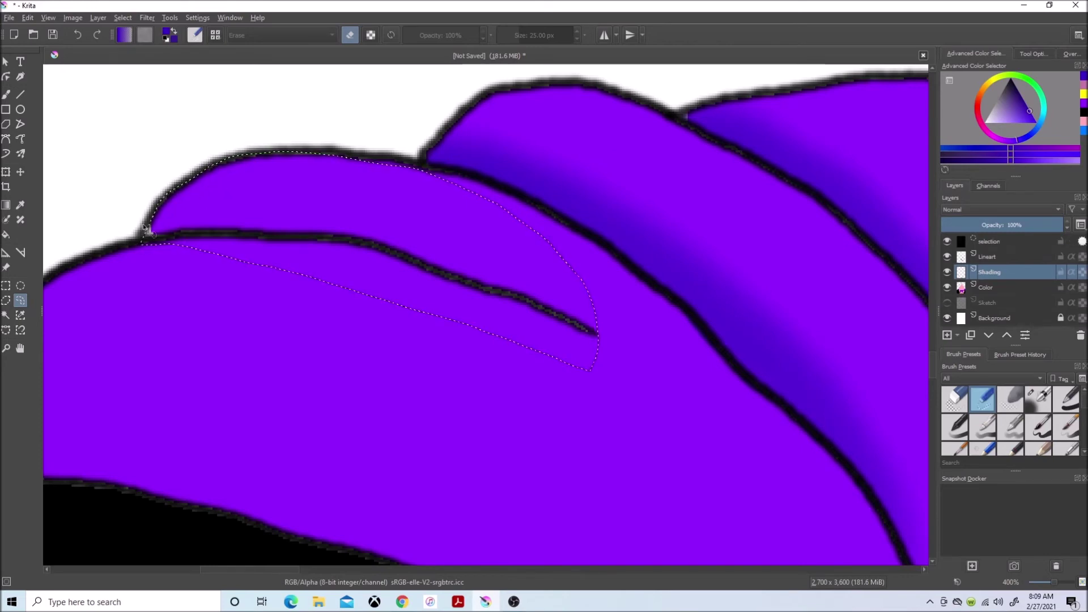
pyautogui.press('b')
pyautogui.press('/')
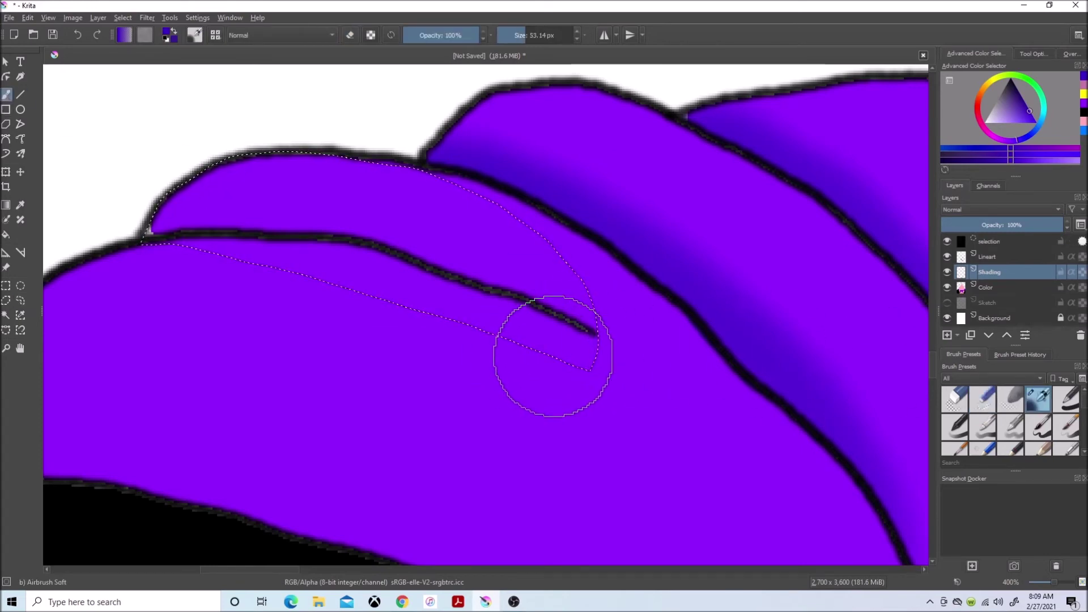
pyautogui.moveTo(544, 340); pyautogui.dragTo(191, 246)
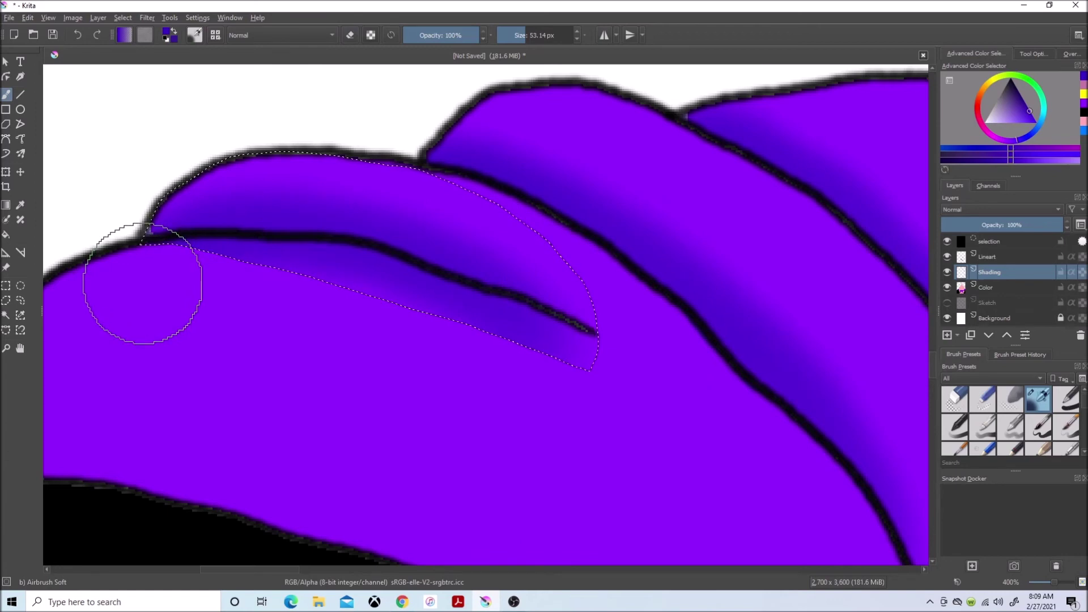
pyautogui.moveTo(191, 247); pyautogui.dragTo(378, 272)
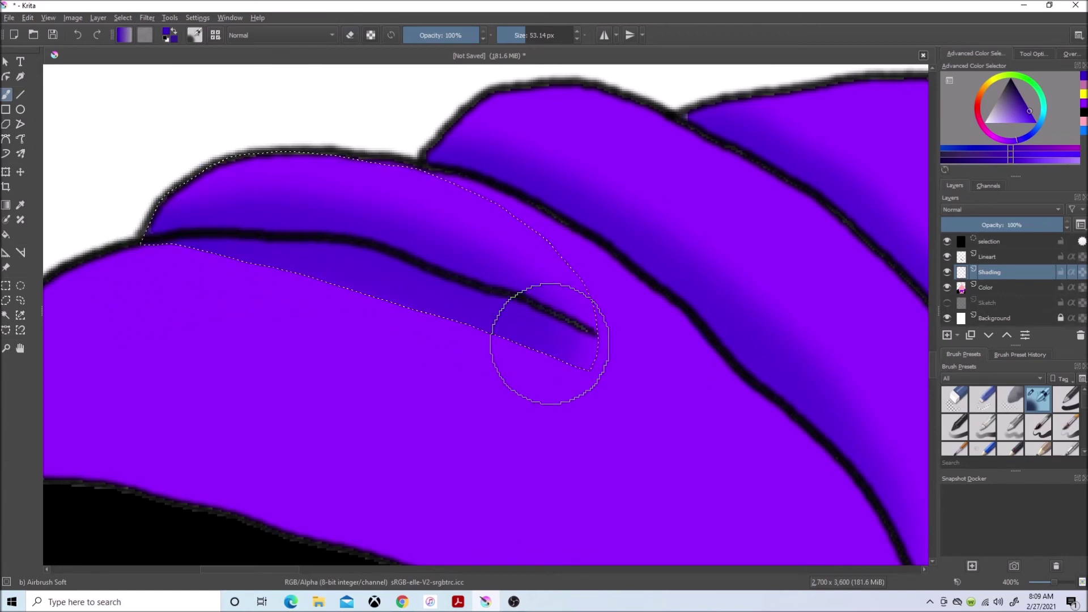
# - Clear the selection and erase stray shading past the crease with Eraser Small
pyautogui.click(122, 17)
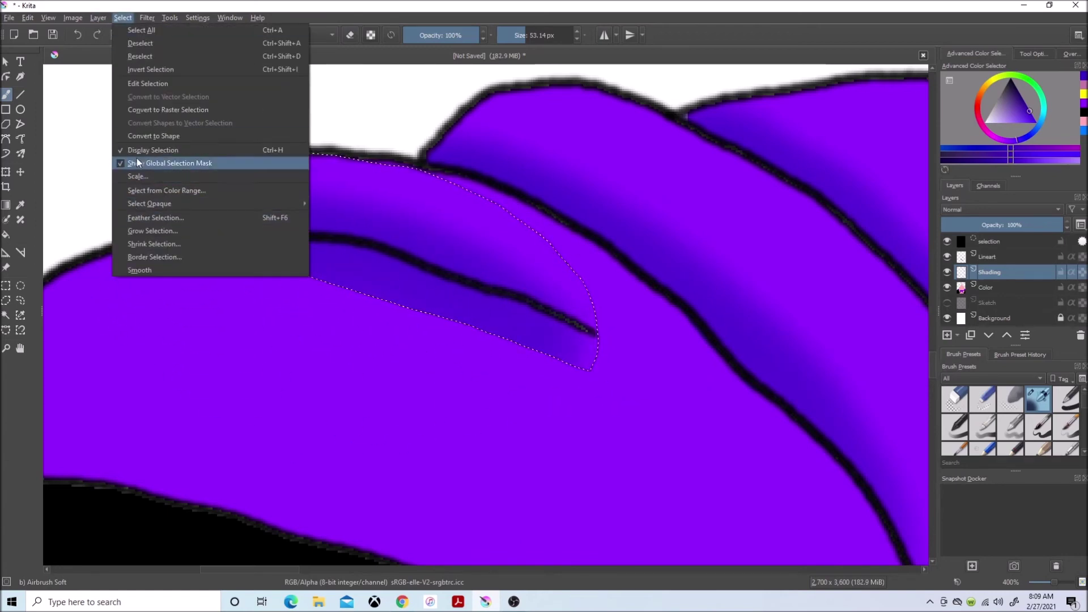
pyautogui.click(141, 43)
pyautogui.click(122, 17)
pyautogui.click(136, 58)
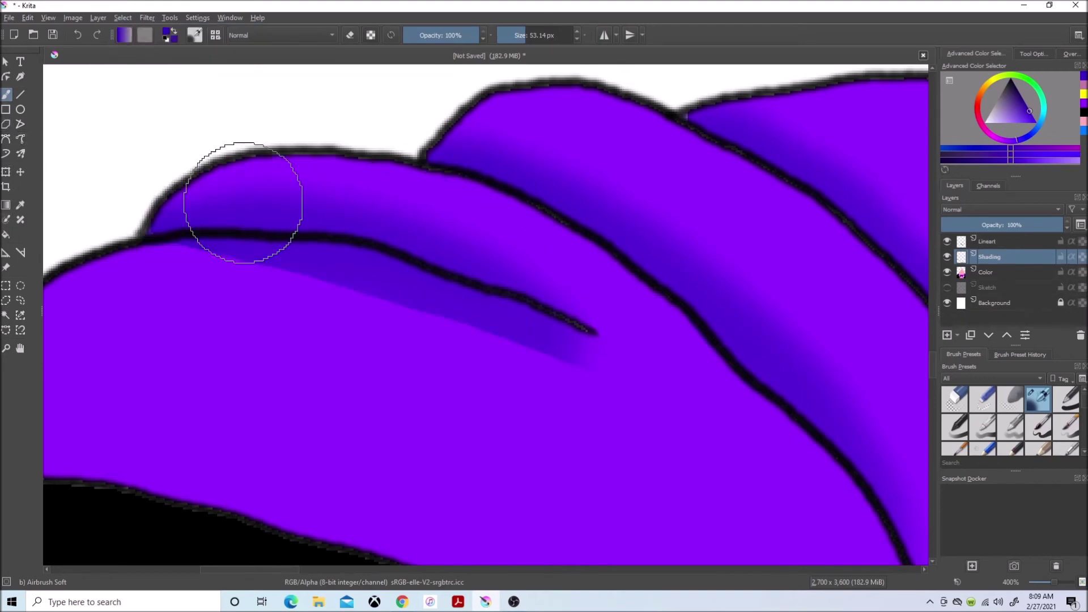
pyautogui.click(983, 402)
pyautogui.moveTo(579, 348)
pyautogui.mouseDown()
pyautogui.moveTo(287, 252)
pyautogui.moveTo(229, 247)
pyautogui.moveTo(434, 317)
pyautogui.mouseUp()
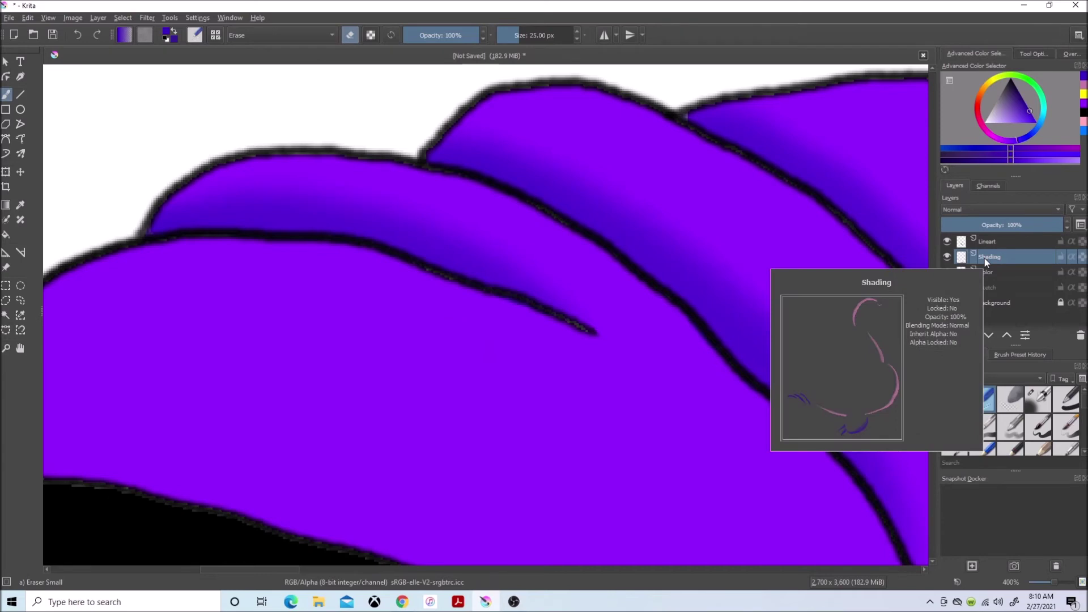
pyautogui.scroll(-5, 595, 340)
# - Outline the cape fold beside the body and airbrush darker purple along its edges and tip
pyautogui.moveTo(448, 571); pyautogui.dragTo(679, 569)
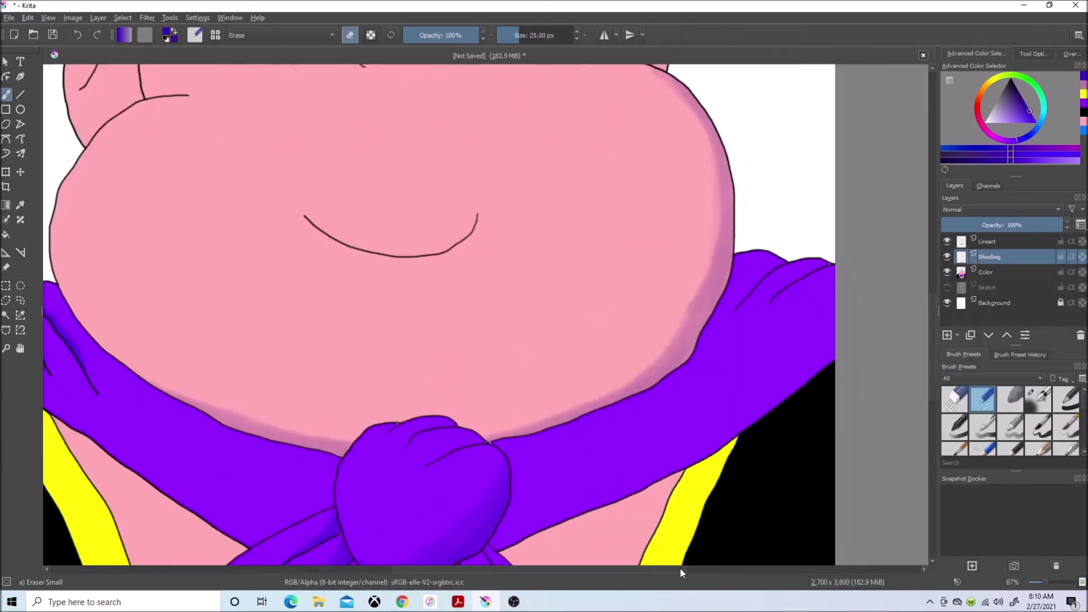
pyautogui.scroll(5, 739, 309)
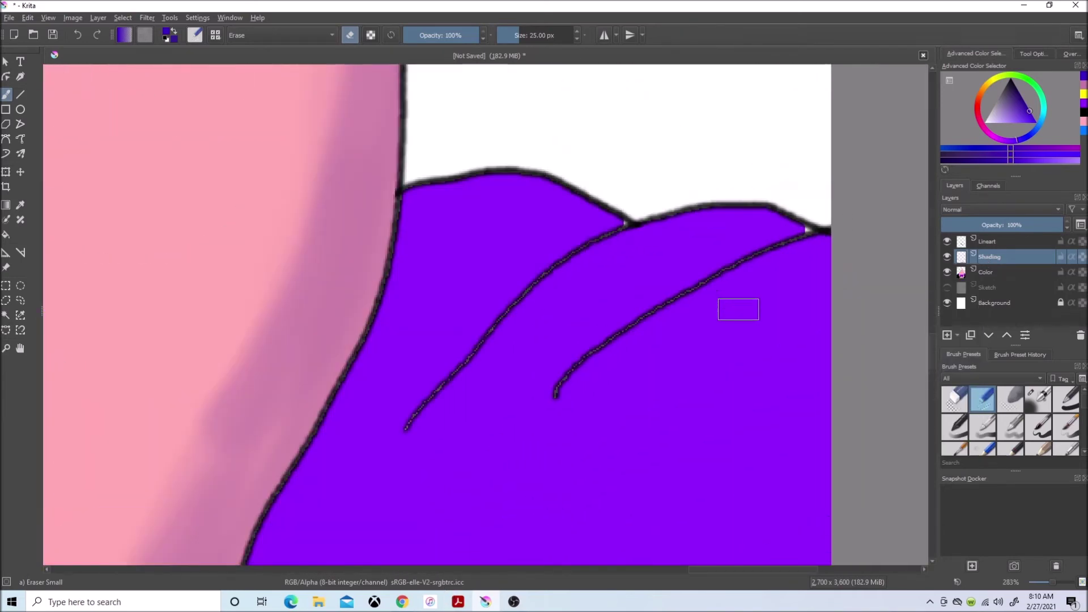
pyautogui.click(20, 299)
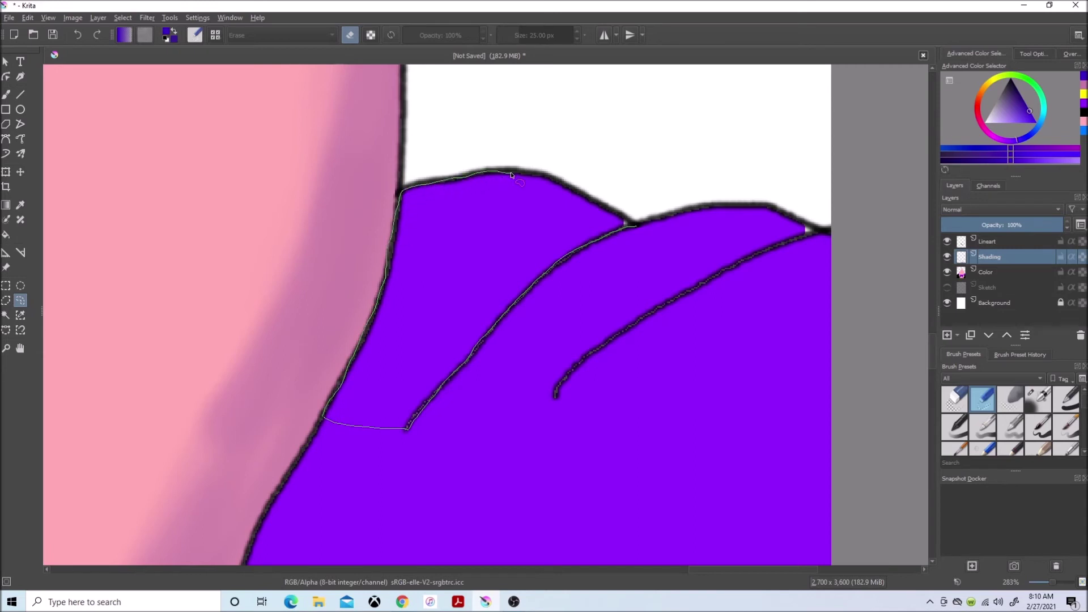
pyautogui.moveTo(572, 193); pyautogui.dragTo(425, 191)
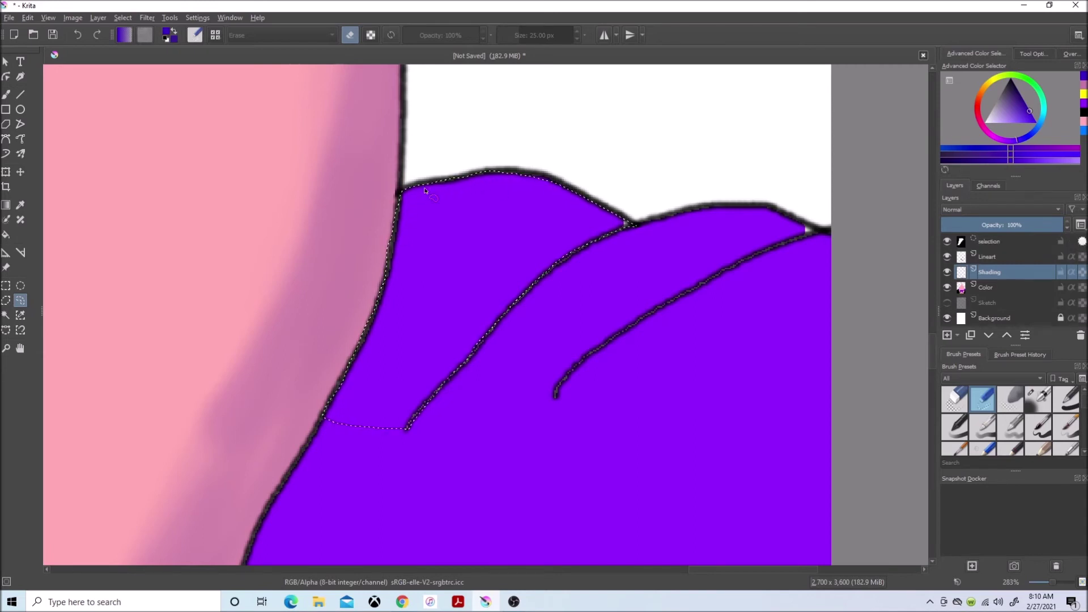
pyautogui.click(13, 99)
pyautogui.press('/')
pyautogui.moveTo(631, 243); pyautogui.dragTo(418, 423)
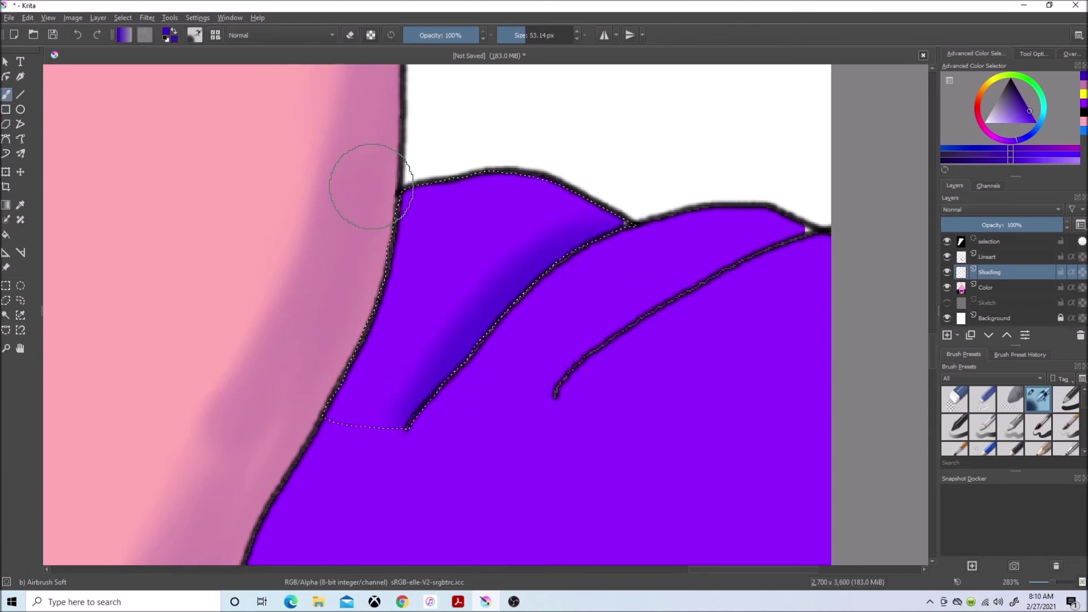
pyautogui.moveTo(361, 366); pyautogui.dragTo(396, 198)
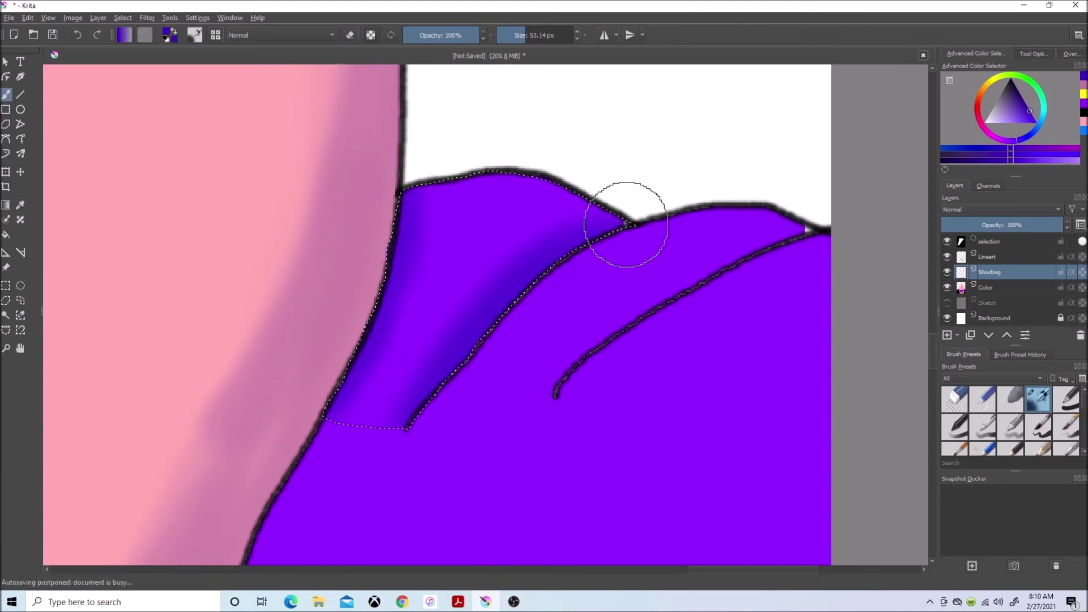
pyautogui.moveTo(501, 334); pyautogui.dragTo(434, 410)
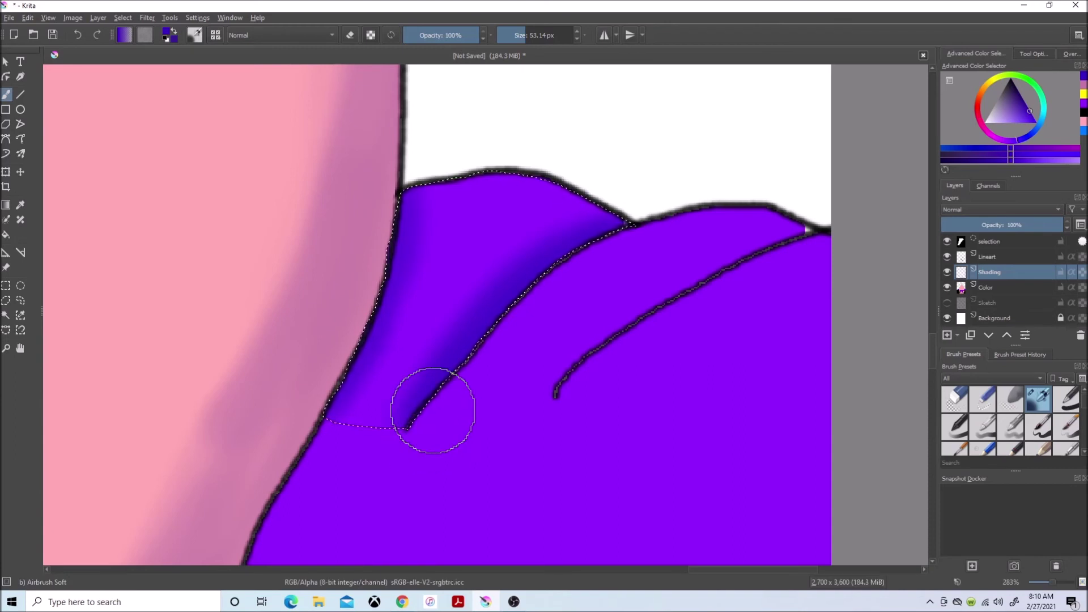
# - Outline the next fold and shade along the upper side of its lower crease
pyautogui.hotkey('ctrl', 'r')
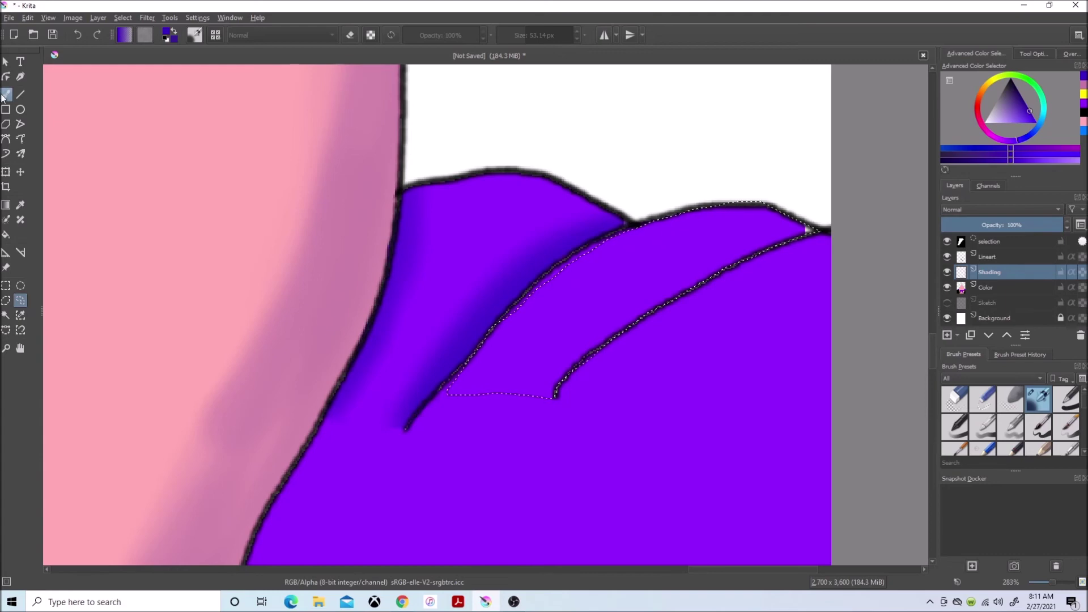
pyautogui.press('b')
pyautogui.moveTo(803, 247); pyautogui.dragTo(587, 374)
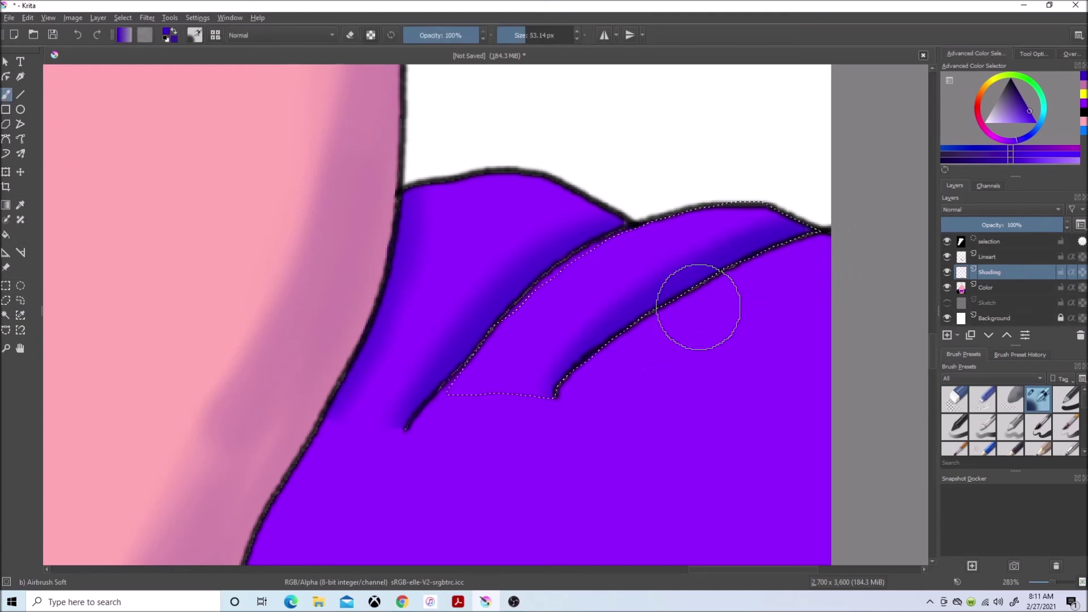
pyautogui.scroll(-5, 699, 307)
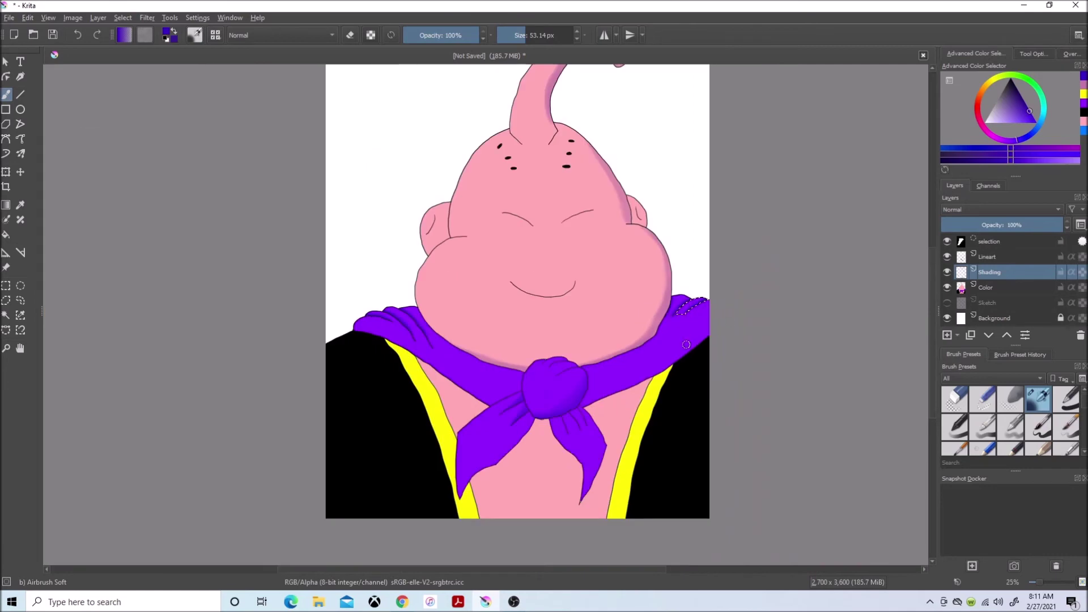
pyautogui.scroll(5, 608, 430)
pyautogui.scroll(3, 603, 433)
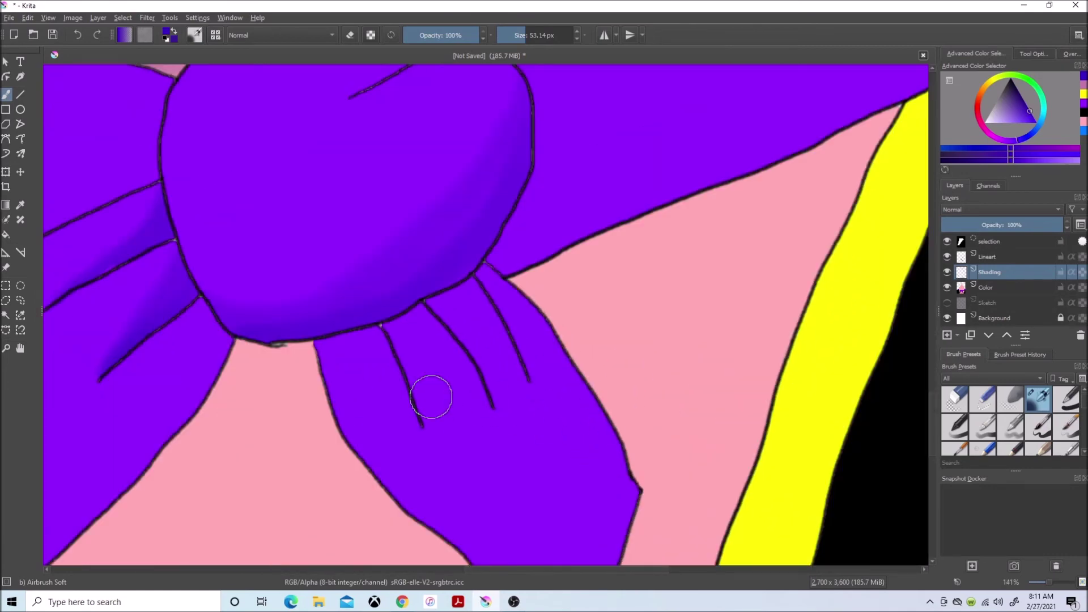
pyautogui.scroll(3, 432, 396)
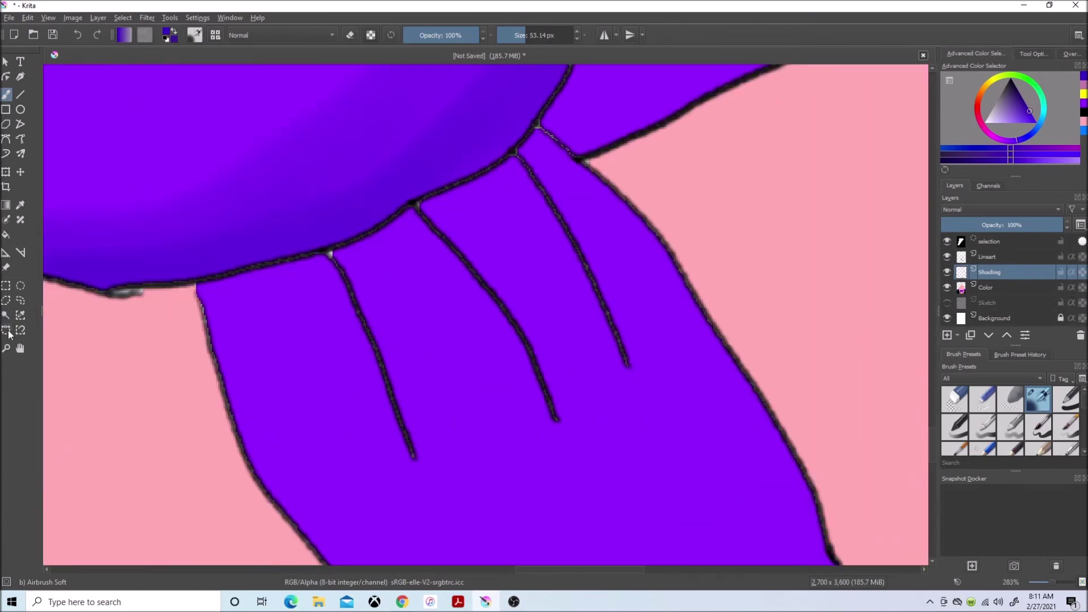
# - Contiguous-select the scarf tail on the Color layer and grow the selection to its outlines
pyautogui.click(20, 301)
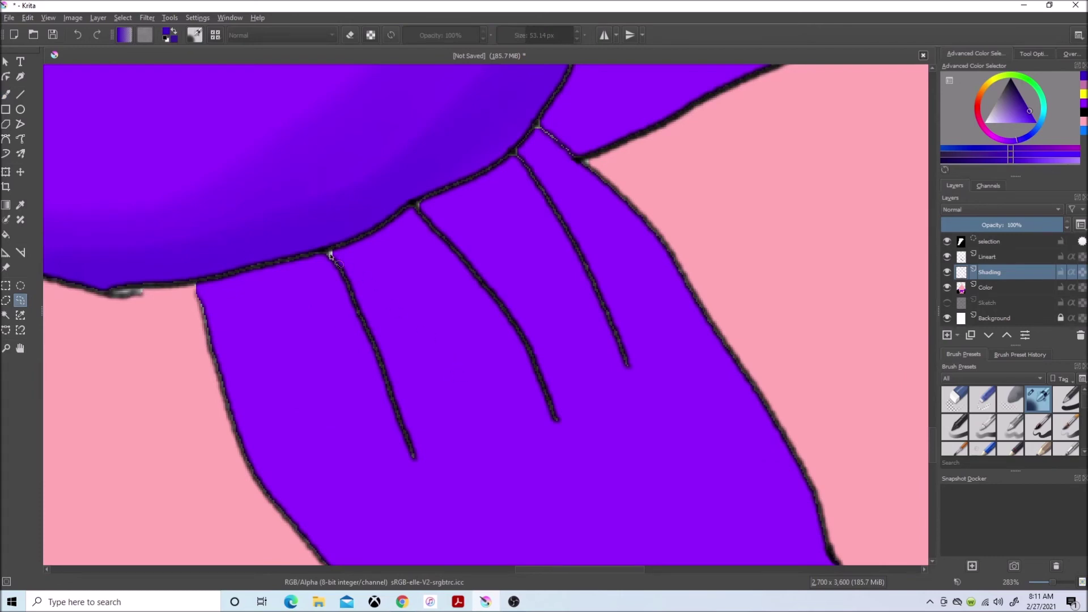
pyautogui.click(101, 14)
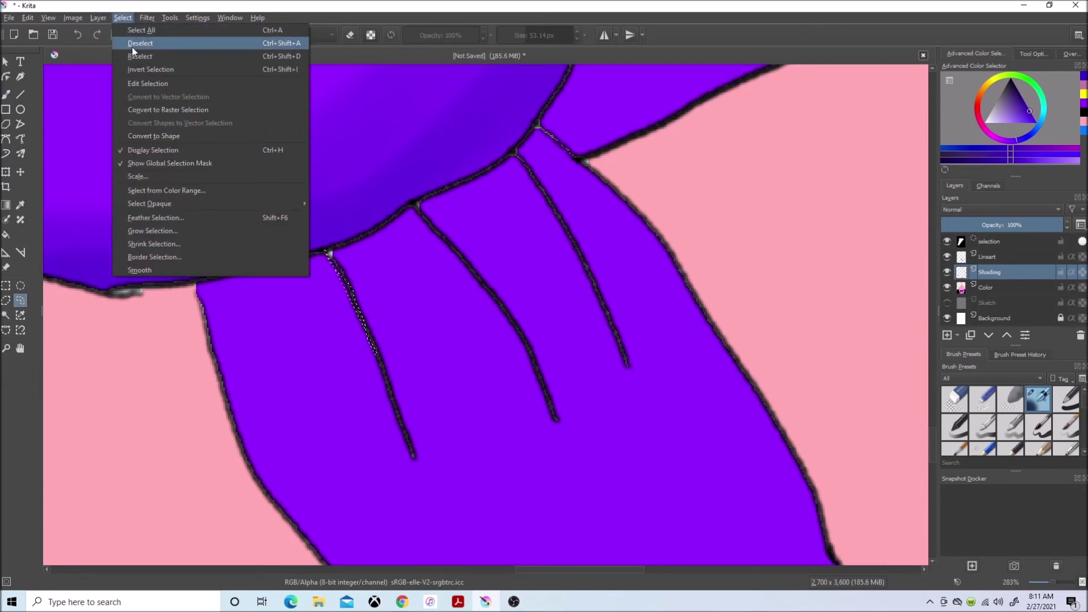
pyautogui.click(132, 47)
pyautogui.press('b')
pyautogui.click(8, 317)
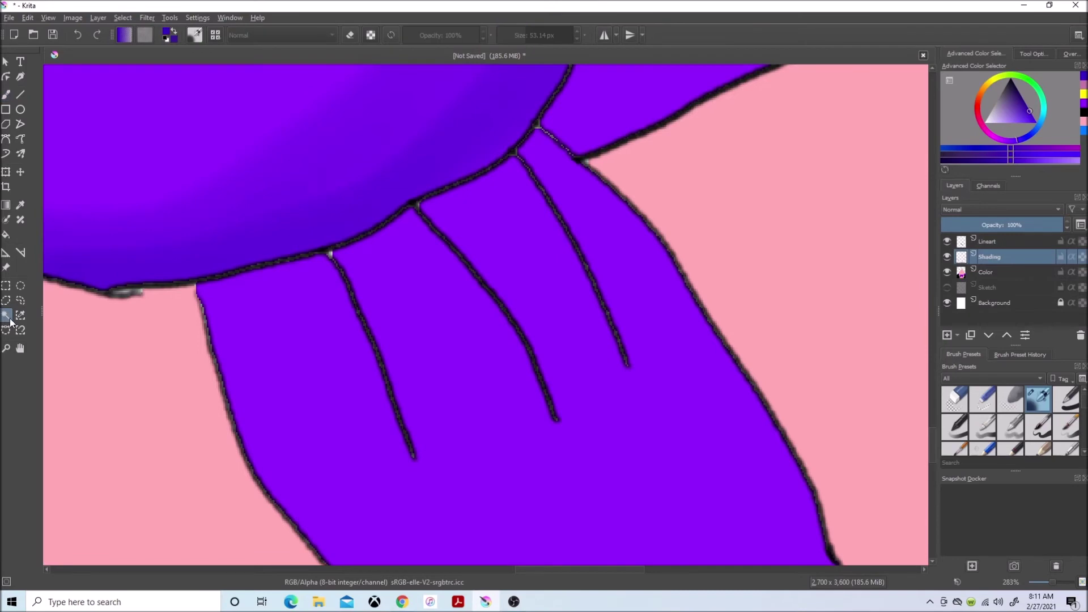
pyautogui.click(990, 271)
pyautogui.click(490, 373)
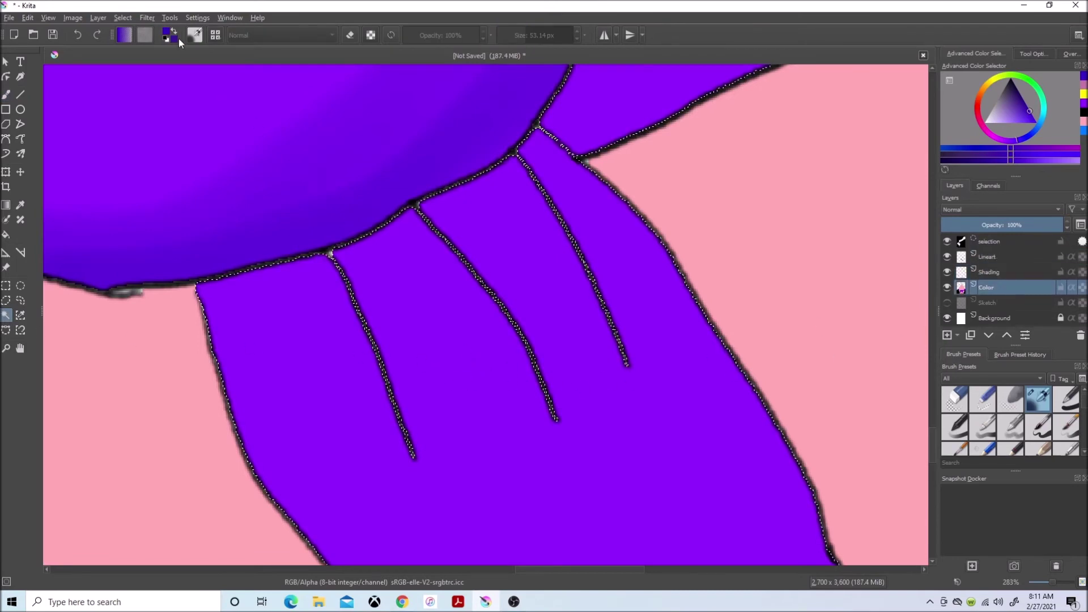
pyautogui.click(122, 17)
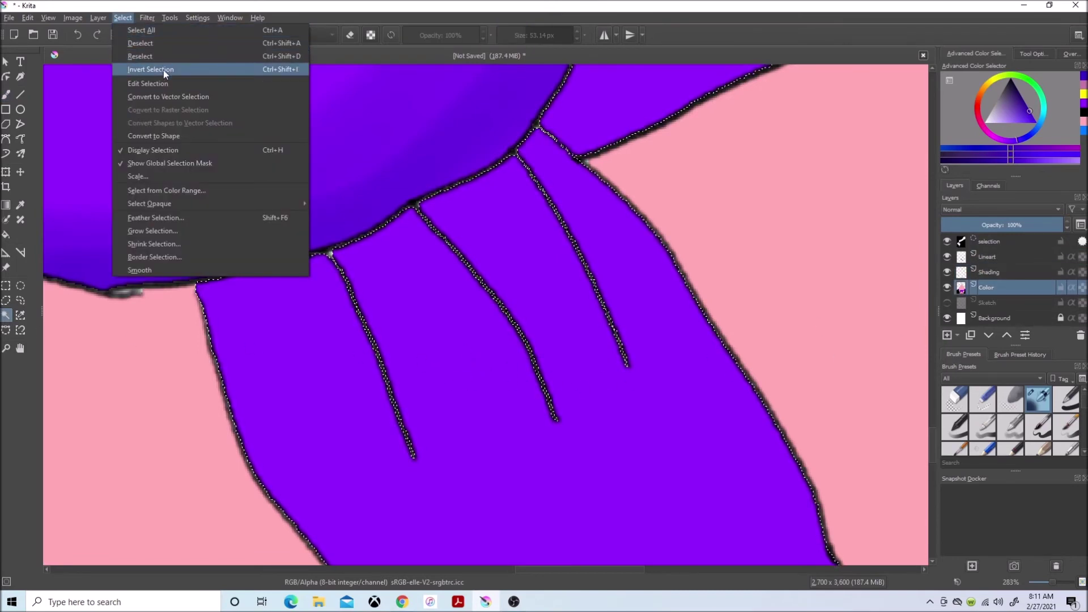
pyautogui.click(153, 217)
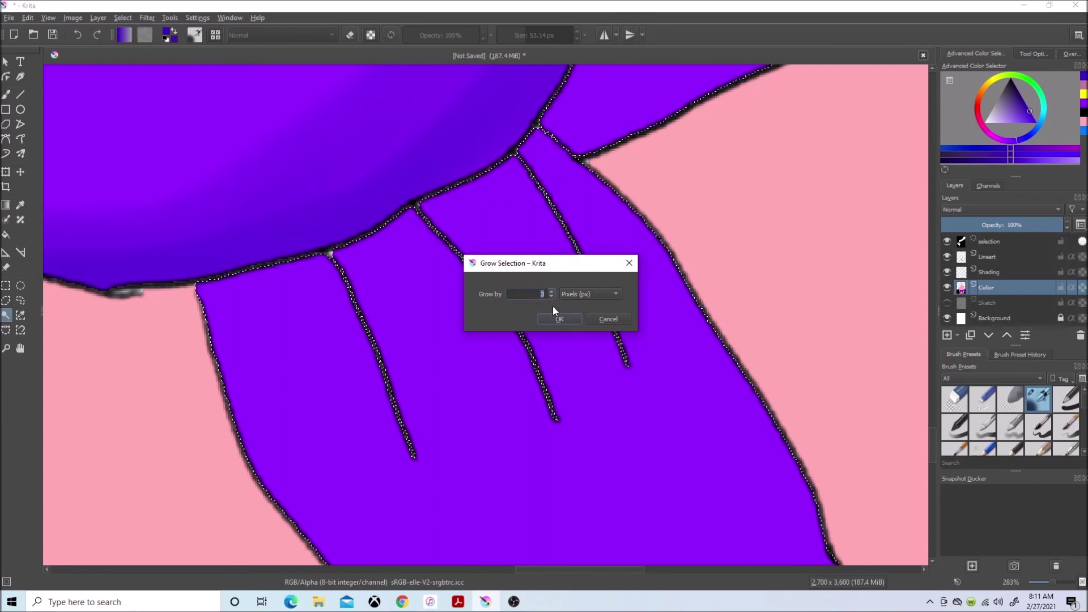
pyautogui.click(552, 296)
# - Airbrush a darker purple shadow along the scarf tail just below the knot, then deselect
pyautogui.press('b')
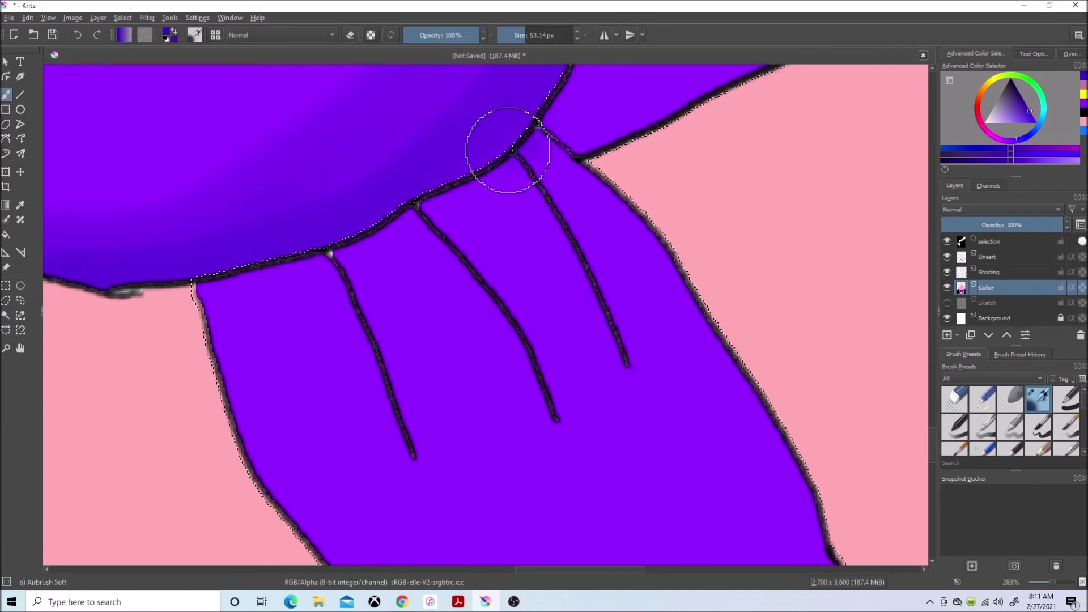
pyautogui.moveTo(501, 165)
pyautogui.mouseDown()
pyautogui.moveTo(352, 244)
pyautogui.moveTo(213, 280)
pyautogui.moveTo(523, 158)
pyautogui.mouseUp()
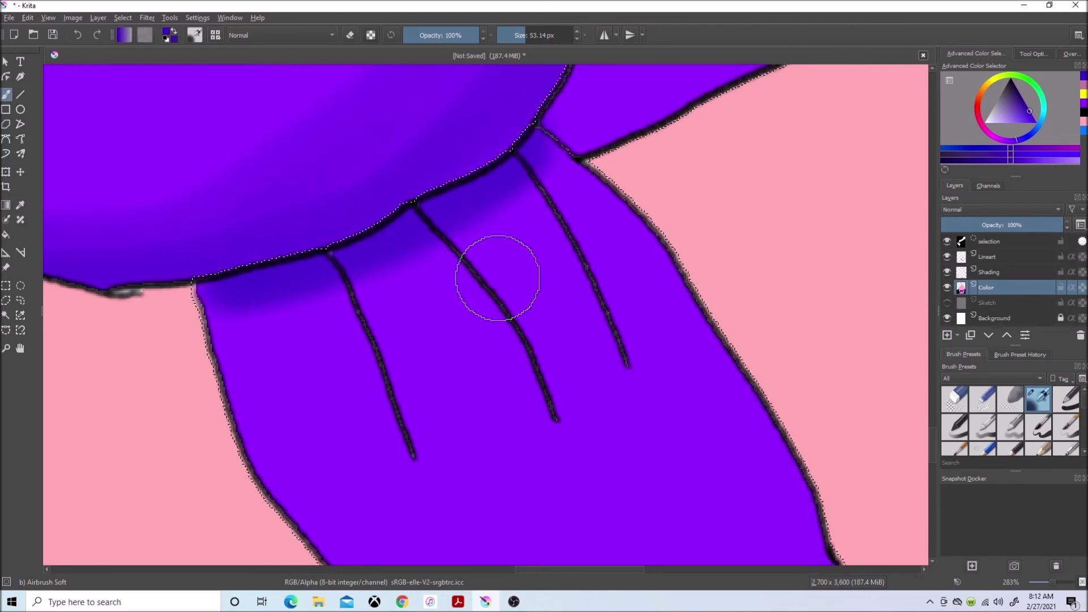
pyautogui.scroll(-6, 498, 281)
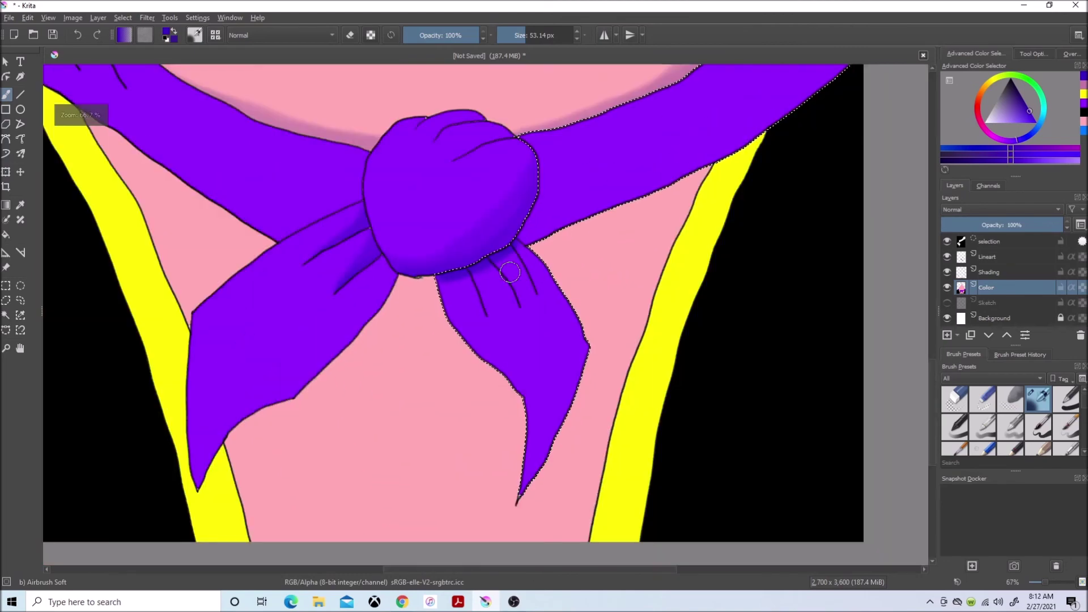
pyautogui.scroll(2, 509, 272)
pyautogui.click(123, 17)
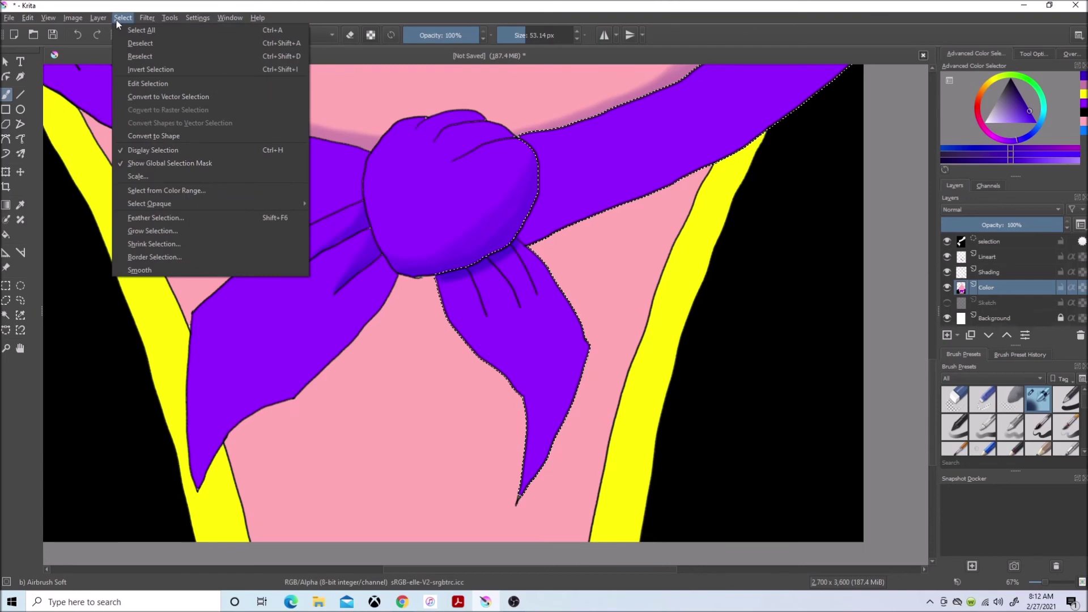
pyautogui.click(136, 43)
pyautogui.scroll(5, 510, 280)
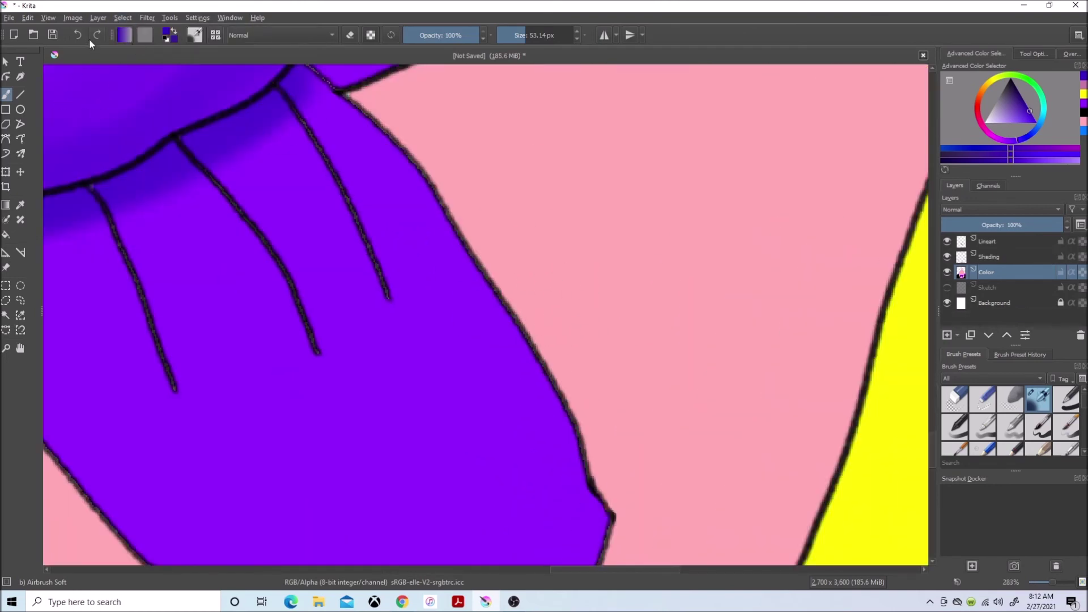
# - Undo the earlier shadow, reselect the scarf tail from Lineart, and grow the selection on the Shading layer
pyautogui.hotkey('ctrl', 'z')
pyautogui.scroll(-2, 511, 281)
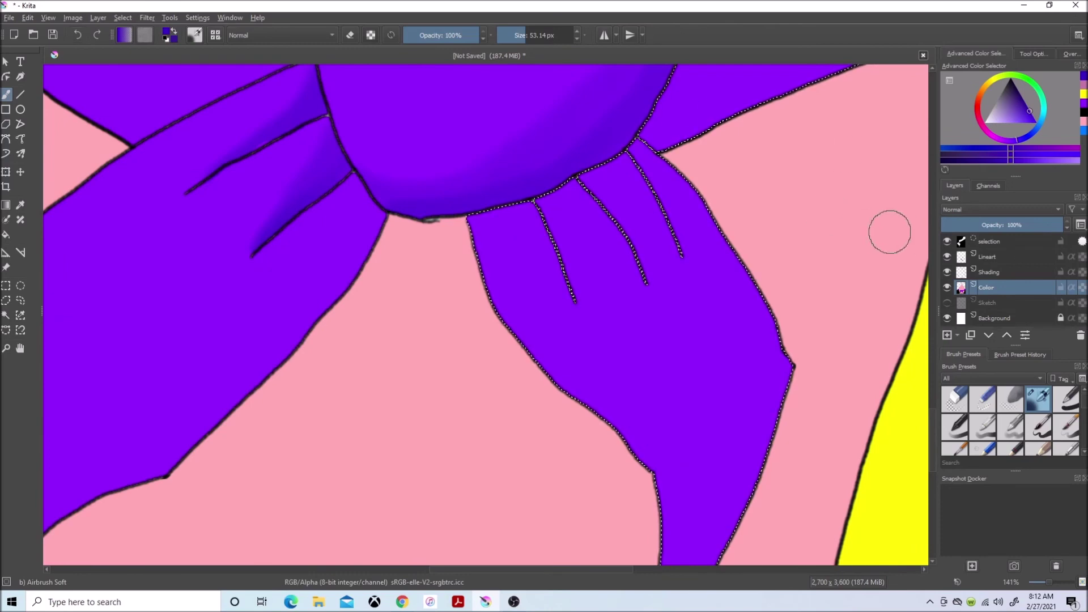
pyautogui.hotkey('ctrl', 'shift', 'a')
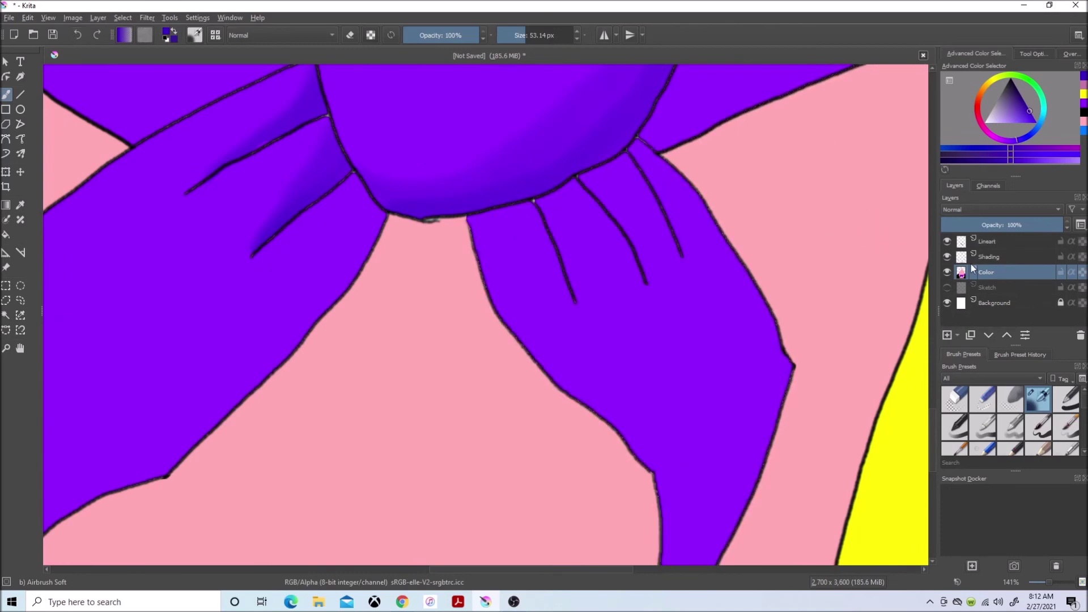
pyautogui.click(999, 241)
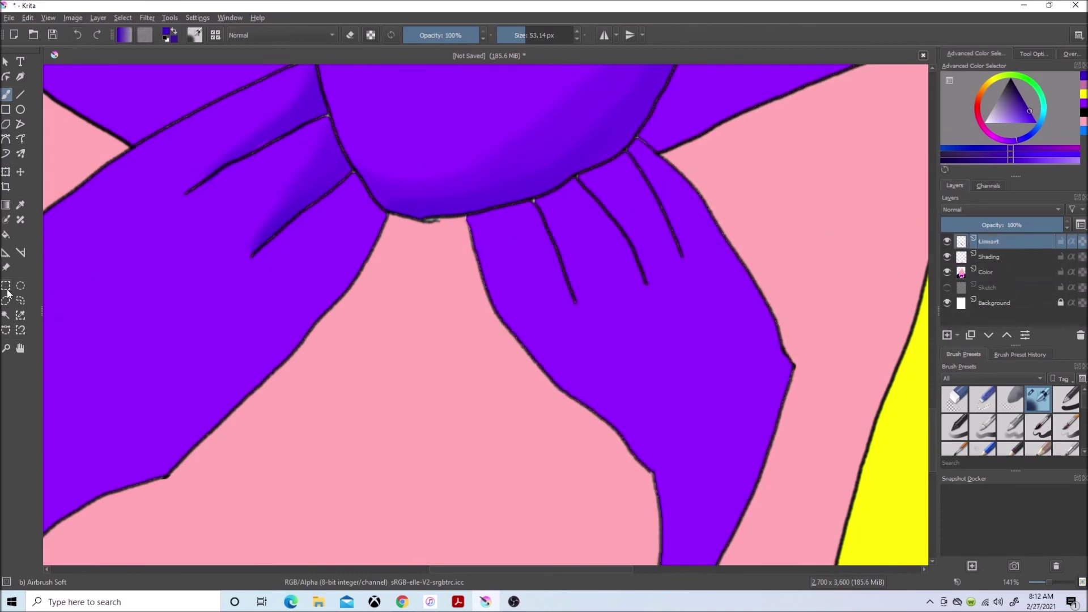
pyautogui.click(7, 291)
pyautogui.click(595, 316)
pyautogui.click(1003, 257)
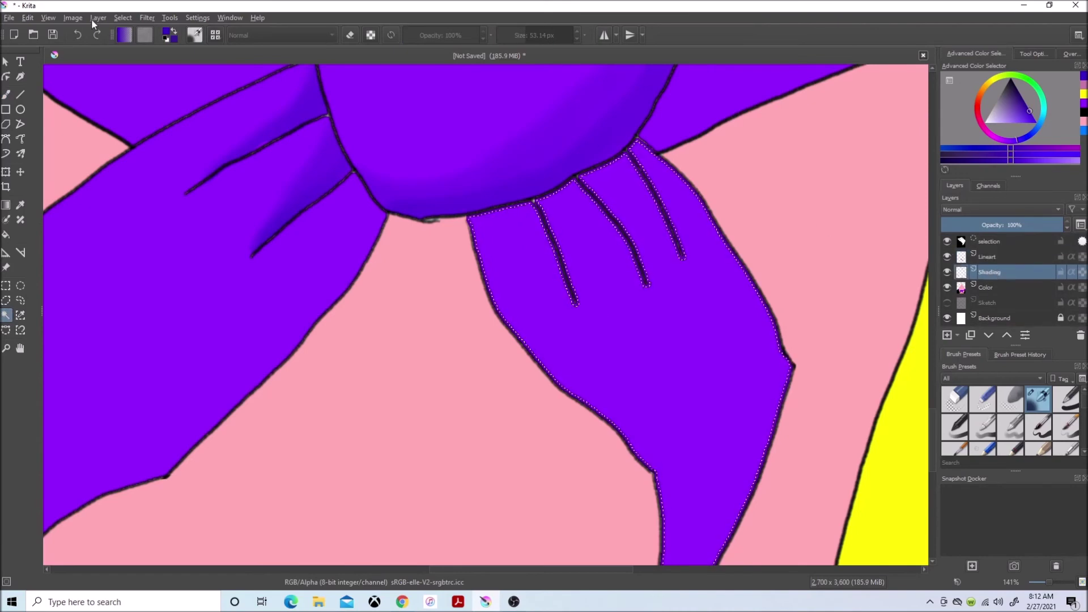
pyautogui.click(121, 17)
pyautogui.click(153, 102)
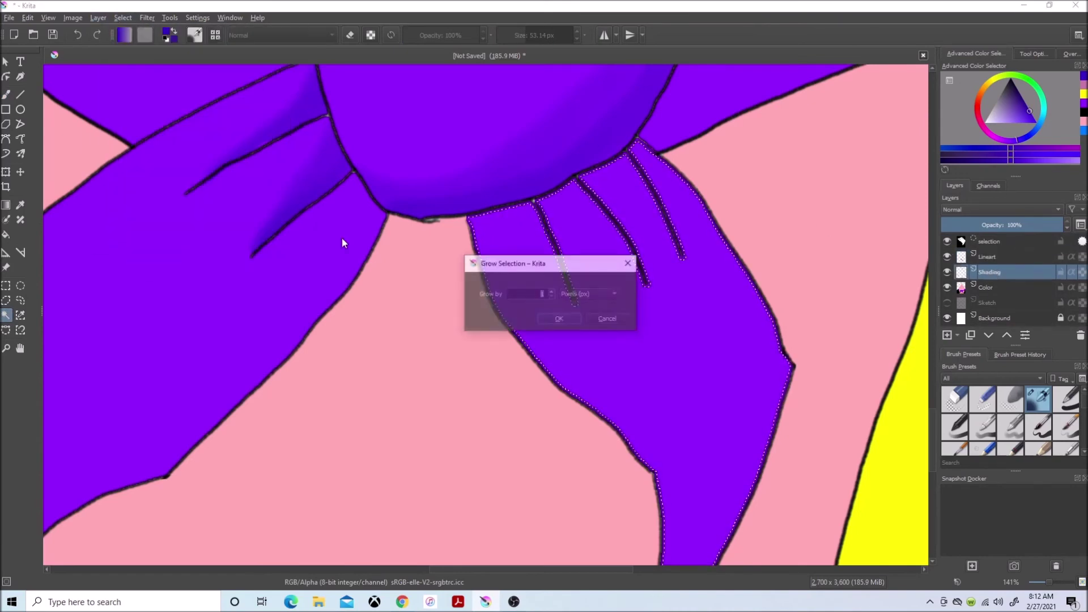
pyautogui.click(564, 320)
pyautogui.scroll(3, 578, 272)
pyautogui.scroll(3, 765, 323)
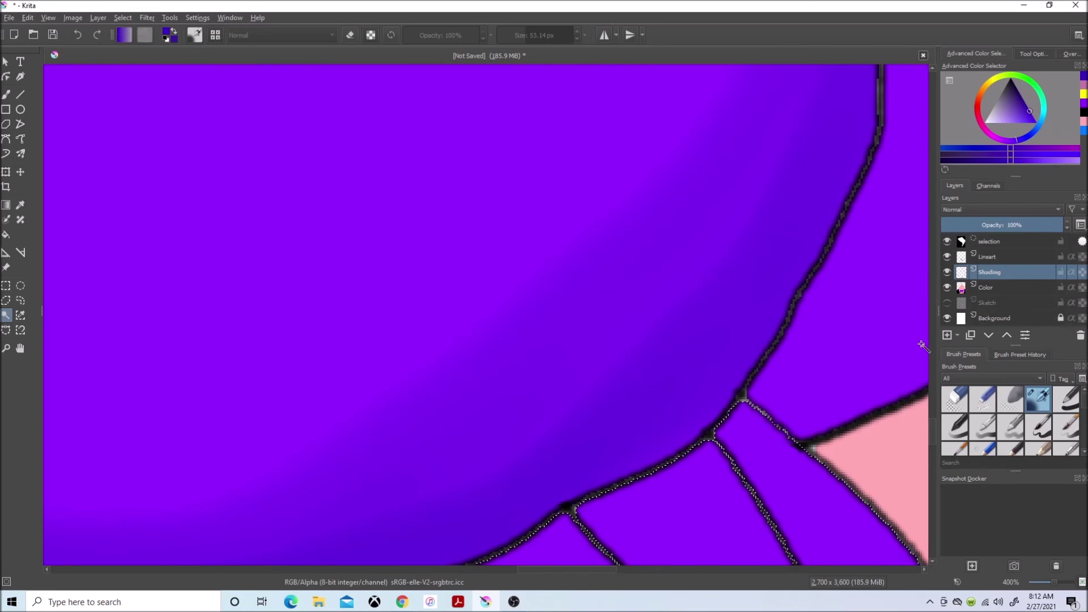
pyautogui.scroll(-5, 595, 340)
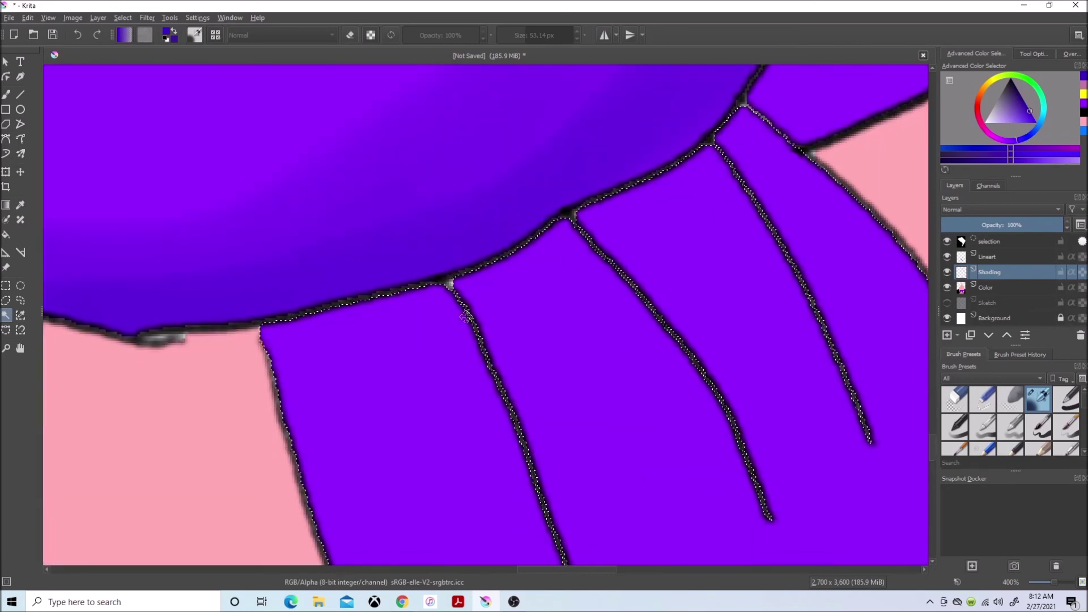
# - Airbrush a dark purple shadow across the scarf tail below the knot, then deselect
pyautogui.click(10, 94)
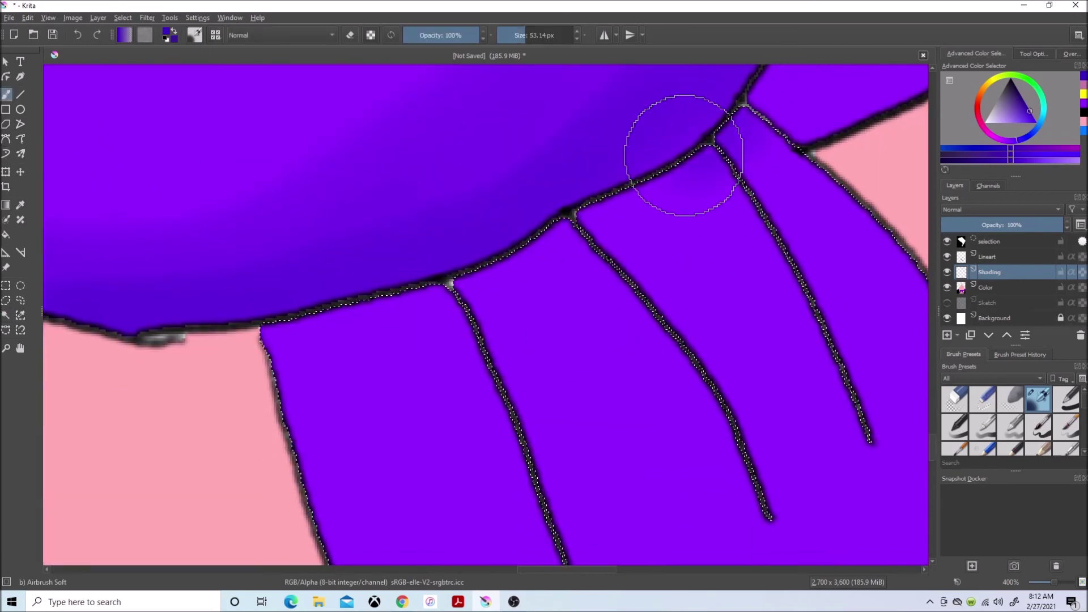
pyautogui.moveTo(684, 153); pyautogui.dragTo(340, 323)
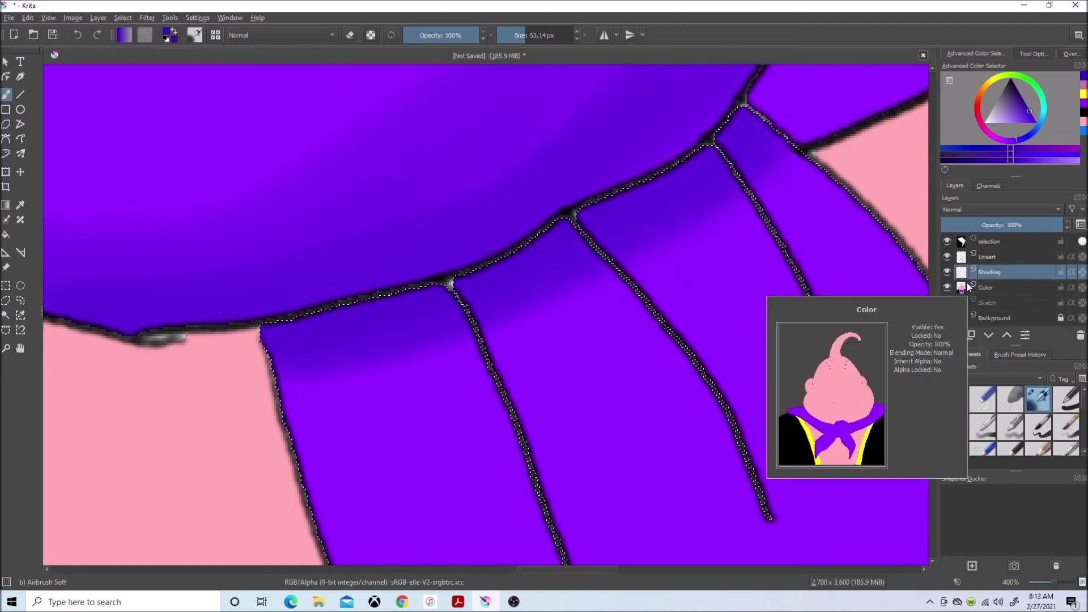
pyautogui.scroll(-3, 509, 341)
pyautogui.scroll(3, 528, 532)
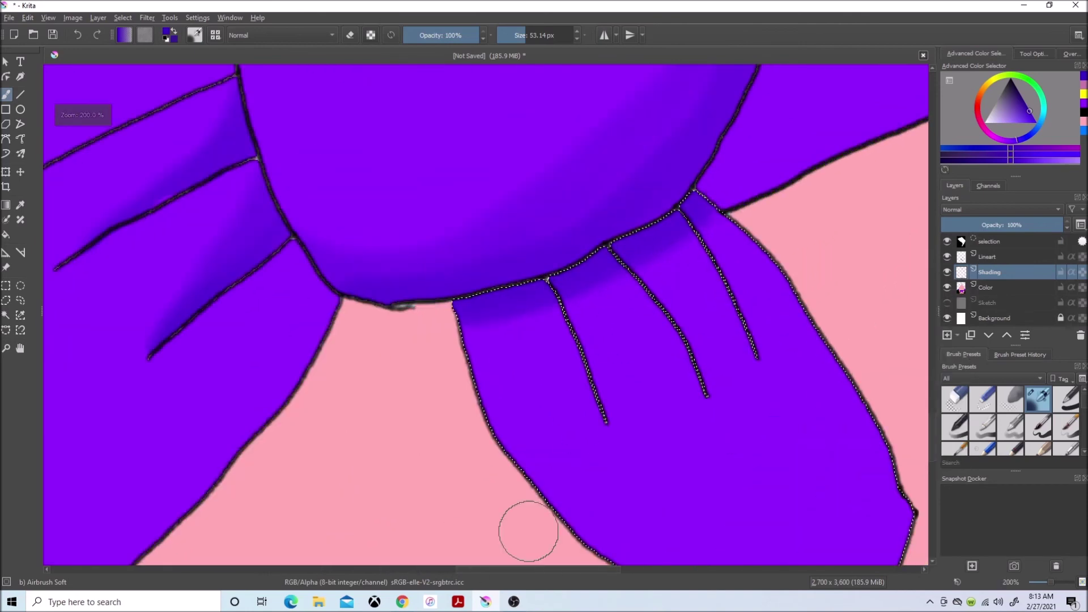
pyautogui.scroll(-3, 531, 569)
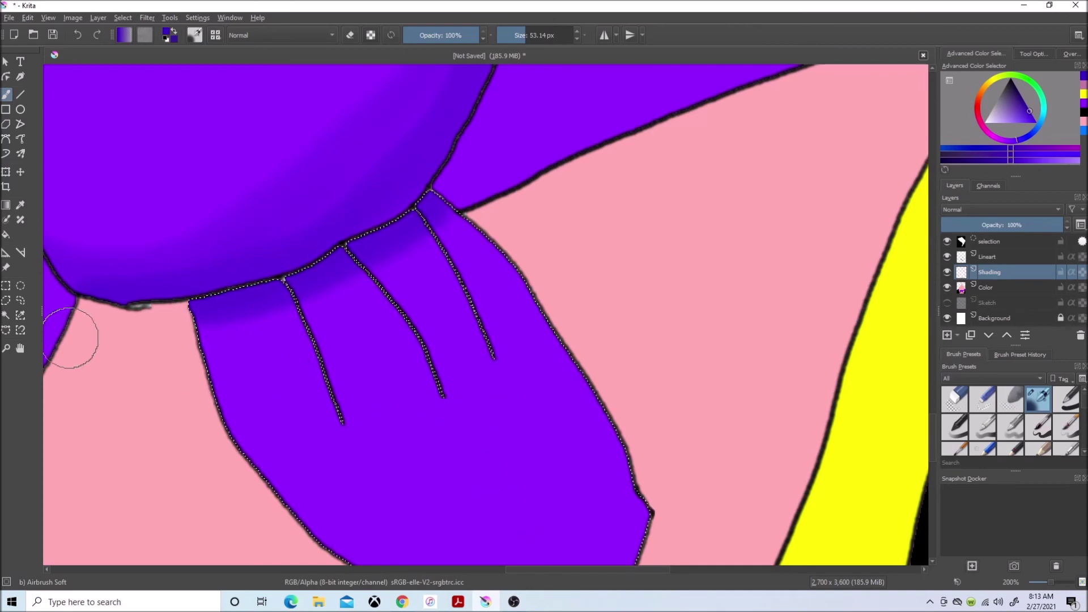
pyautogui.scroll(3, 373, 345)
pyautogui.scroll(-1, 373, 345)
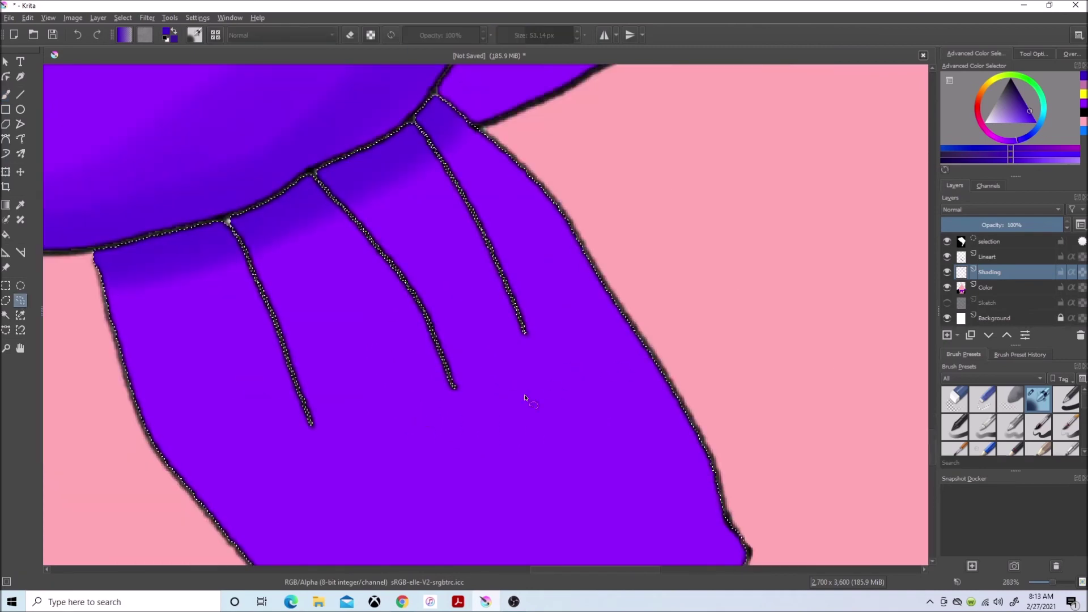
pyautogui.hotkey('ctrl', 'shift', 'a')
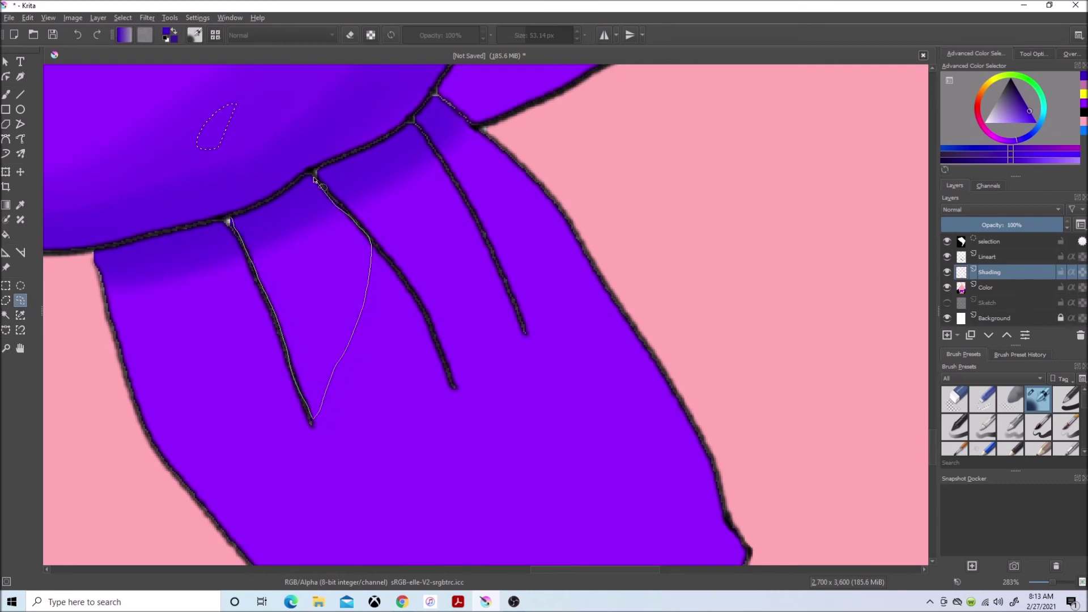
# - Airbrush darker purple along the left fold and a lasso-selected crease, then drop the selection
pyautogui.click(7, 96)
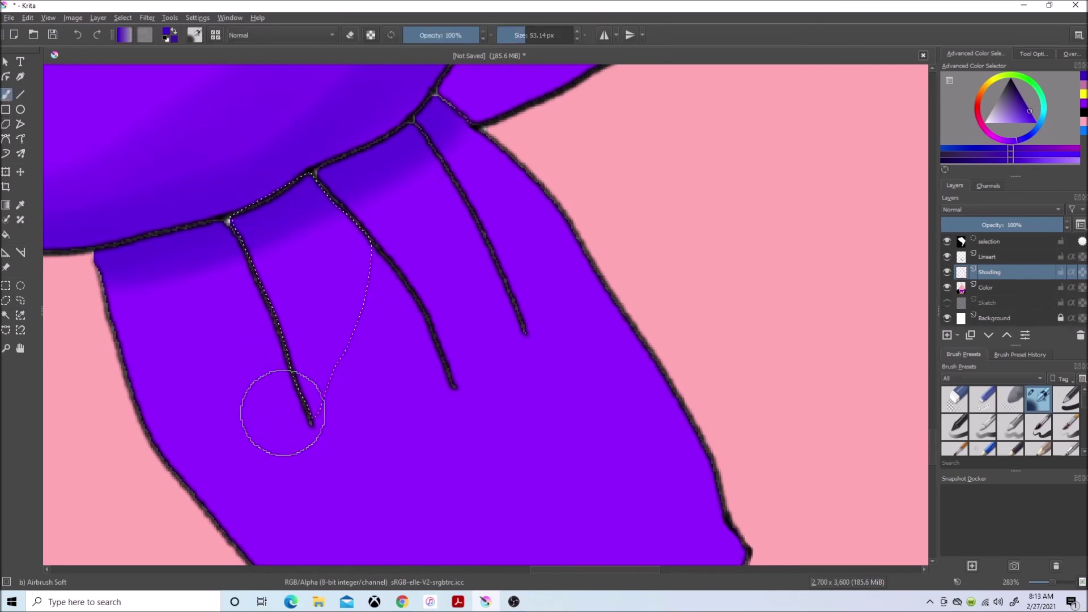
pyautogui.moveTo(285, 407)
pyautogui.mouseDown()
pyautogui.moveTo(259, 268)
pyautogui.moveTo(284, 411)
pyautogui.mouseUp()
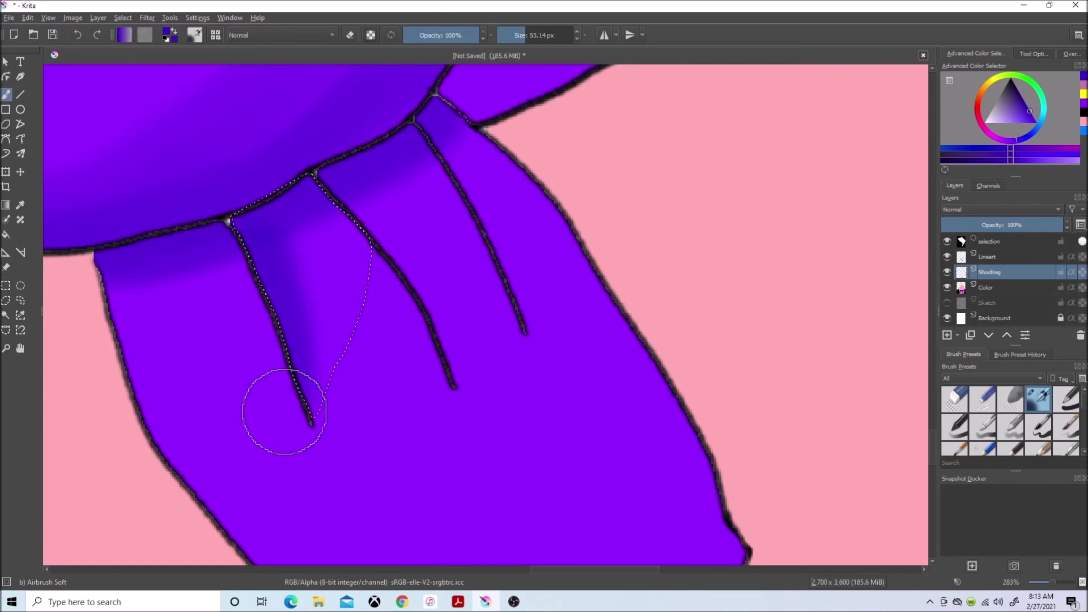
pyautogui.click(20, 300)
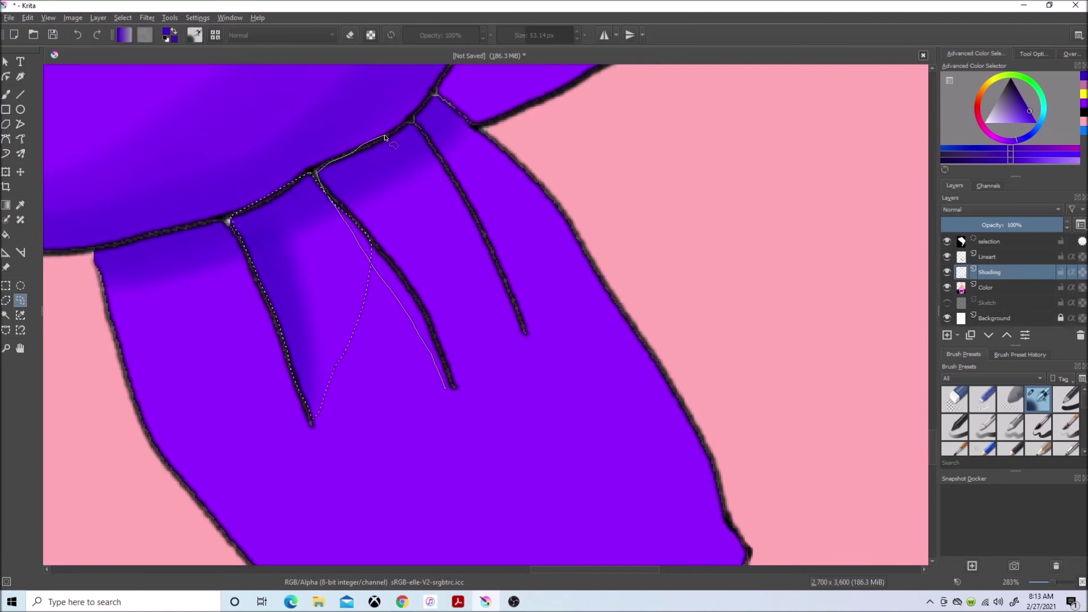
pyautogui.click(480, 434)
pyautogui.press('b')
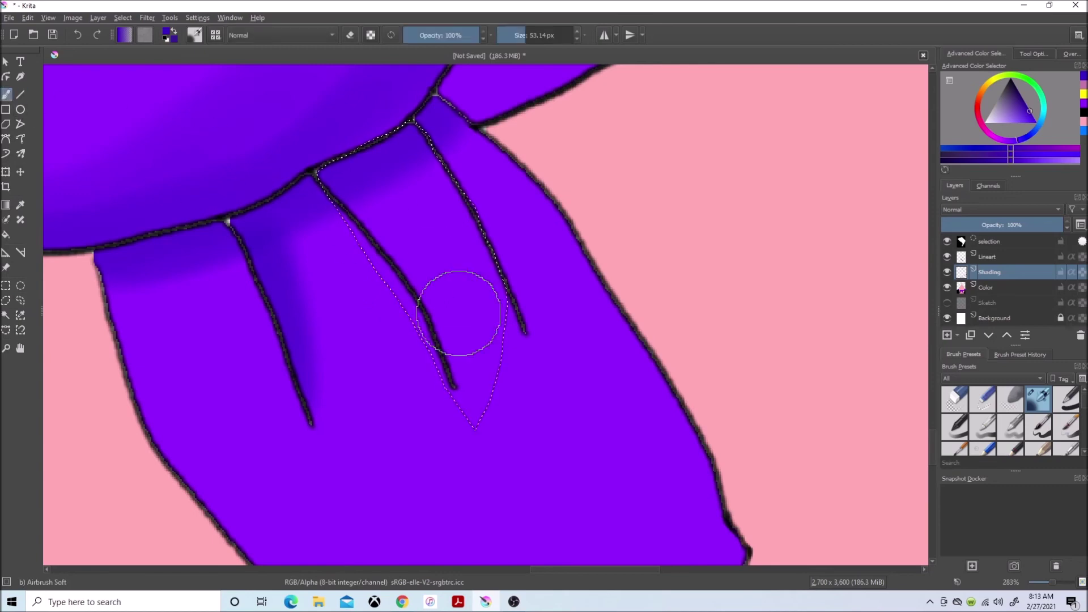
pyautogui.moveTo(391, 213); pyautogui.dragTo(429, 366)
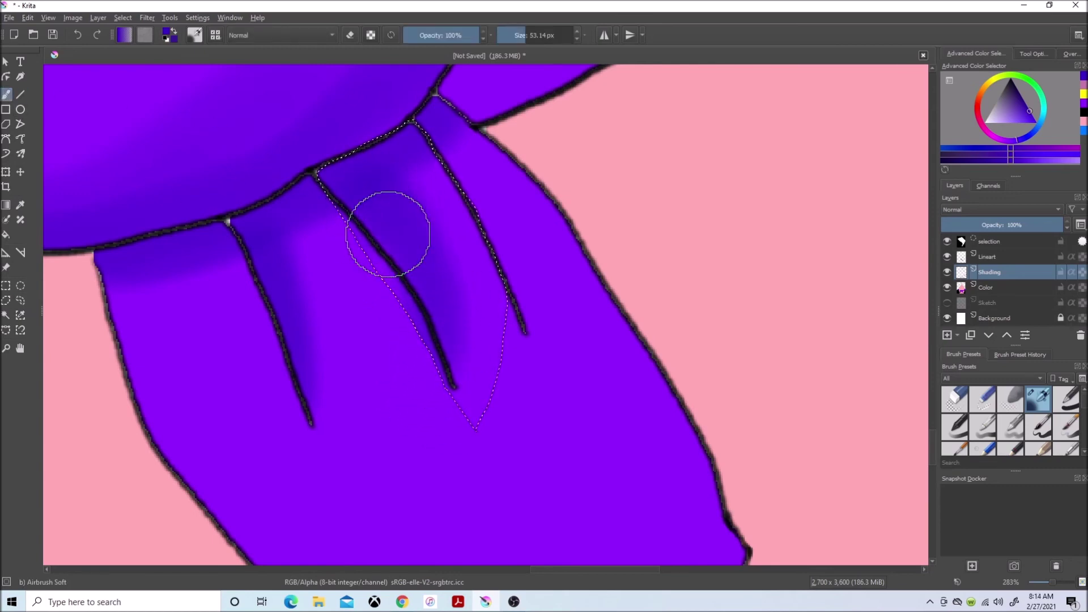
pyautogui.click(123, 18)
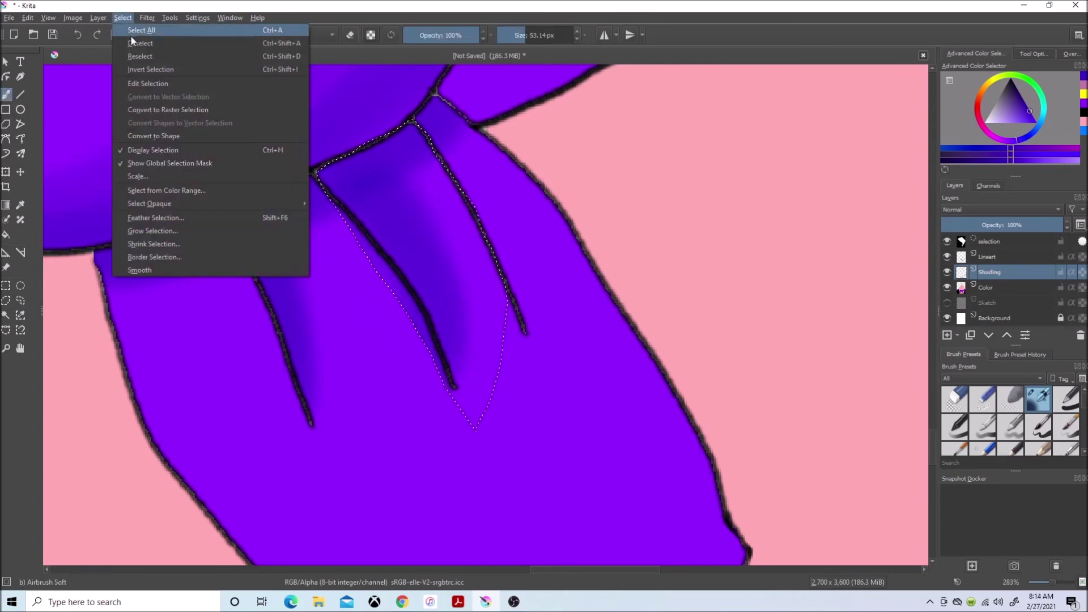
pyautogui.click(984, 401)
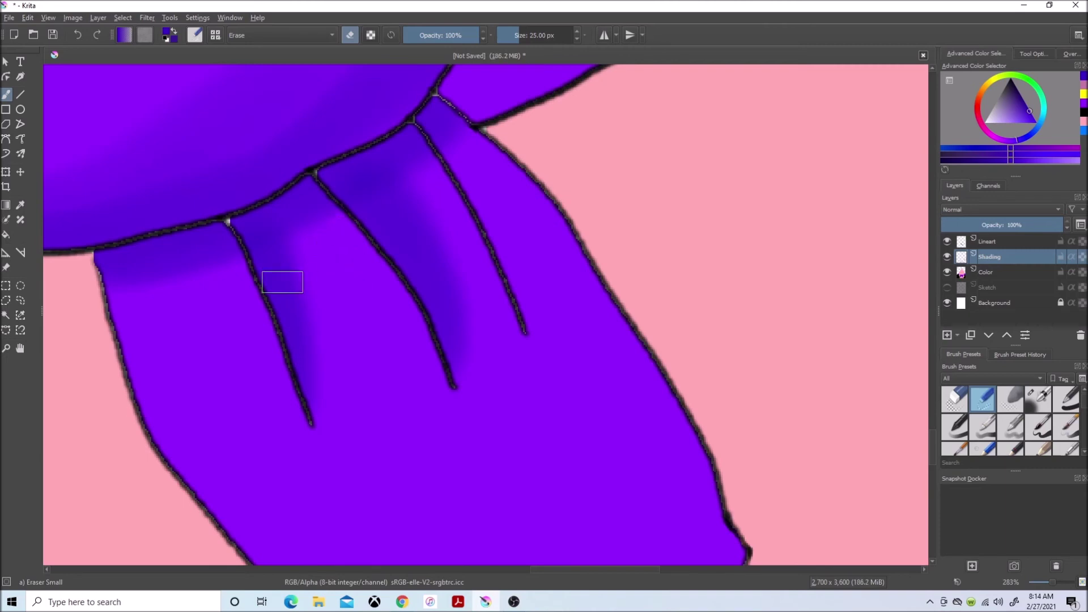
# - Outline the next fold with a freehand selection, remove it, and zoom toward the head
pyautogui.click(21, 303)
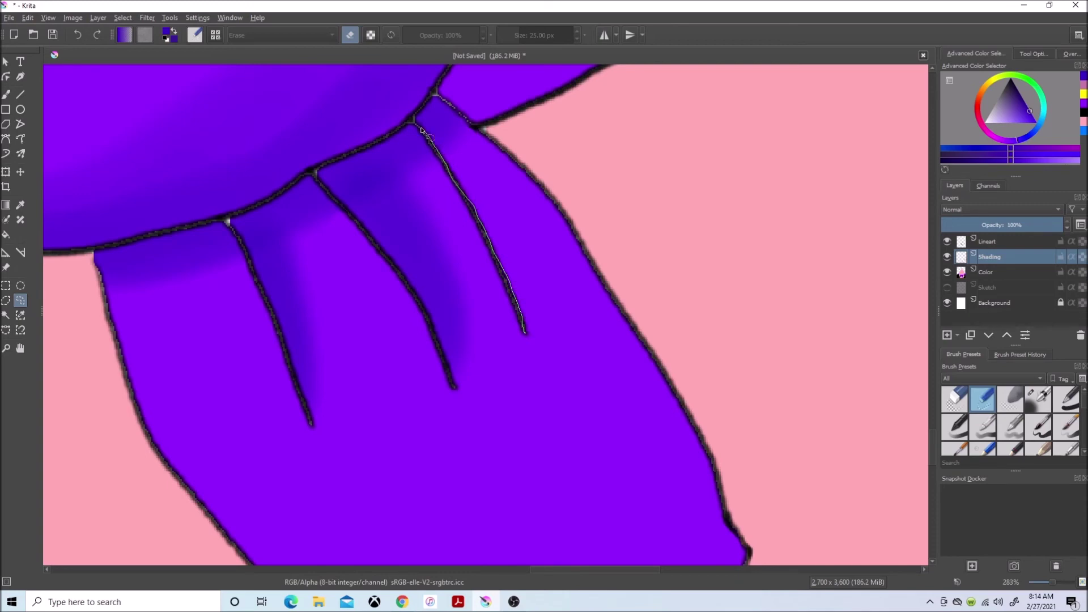
pyautogui.doubleClick(588, 348)
pyautogui.press('e')
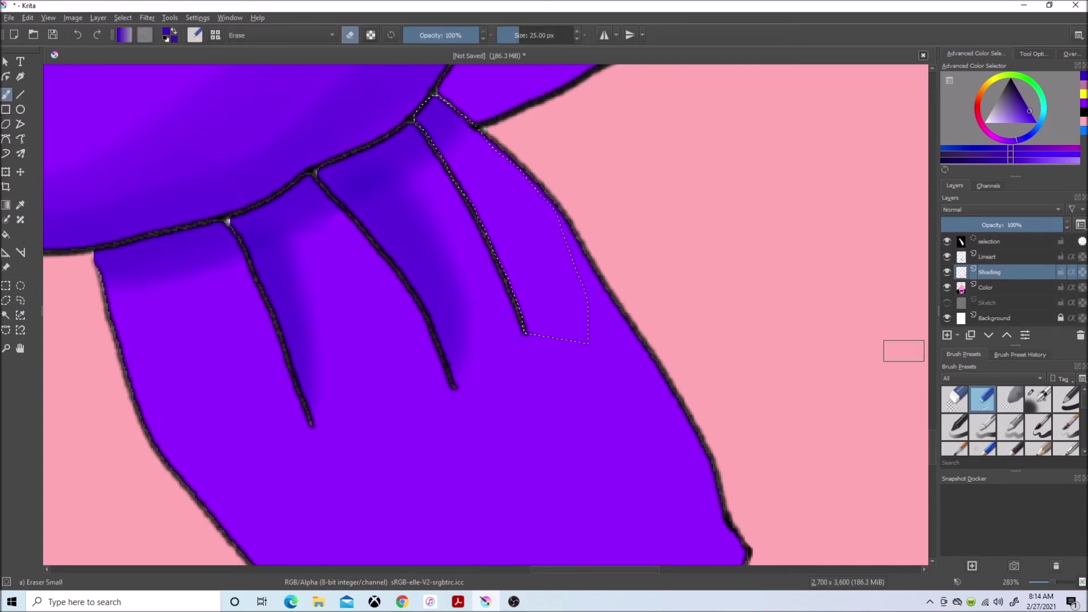
pyautogui.press('/')
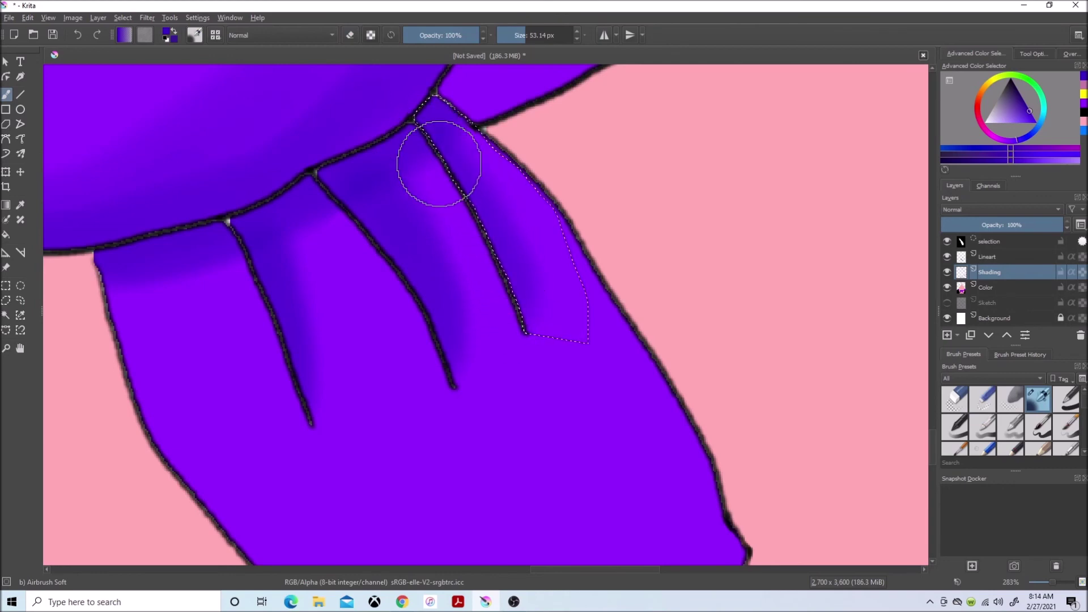
pyautogui.click(98, 17)
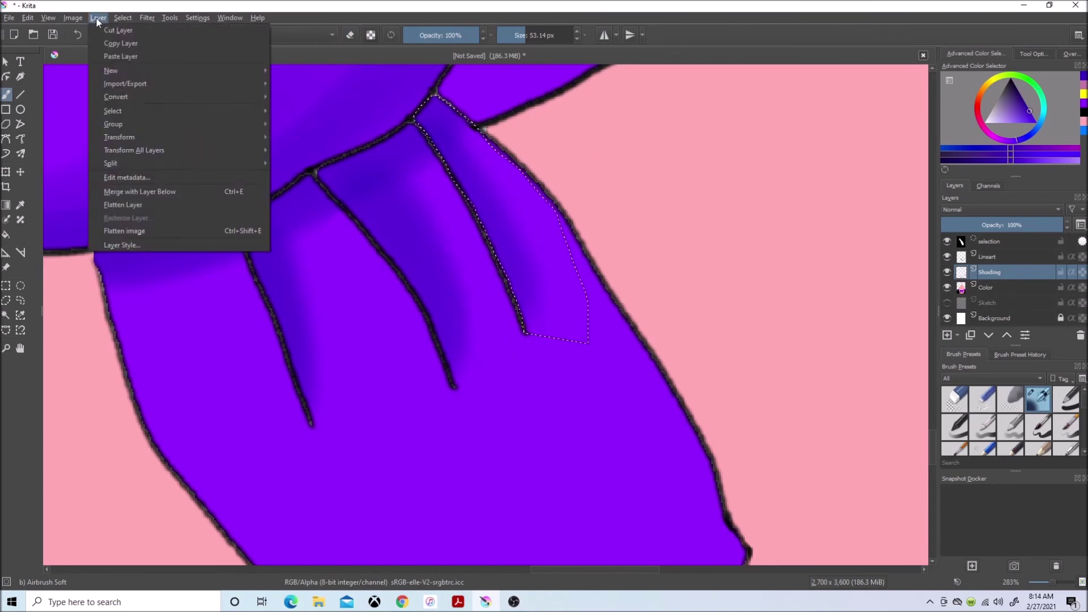
pyautogui.click(135, 41)
pyautogui.press('2')
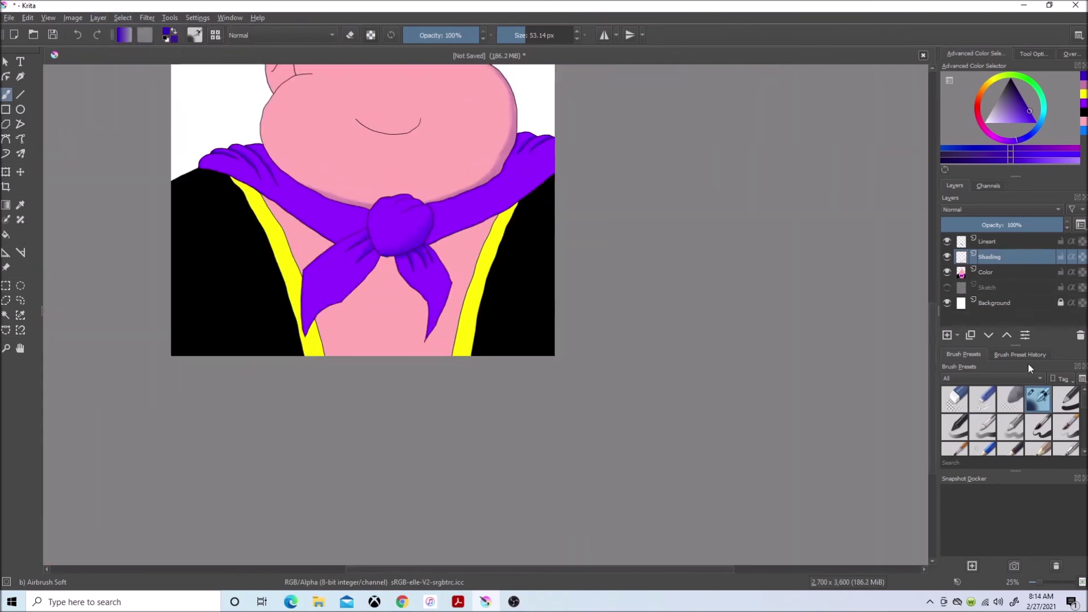
pyautogui.press('2')
pyautogui.scroll(2, 280, 110)
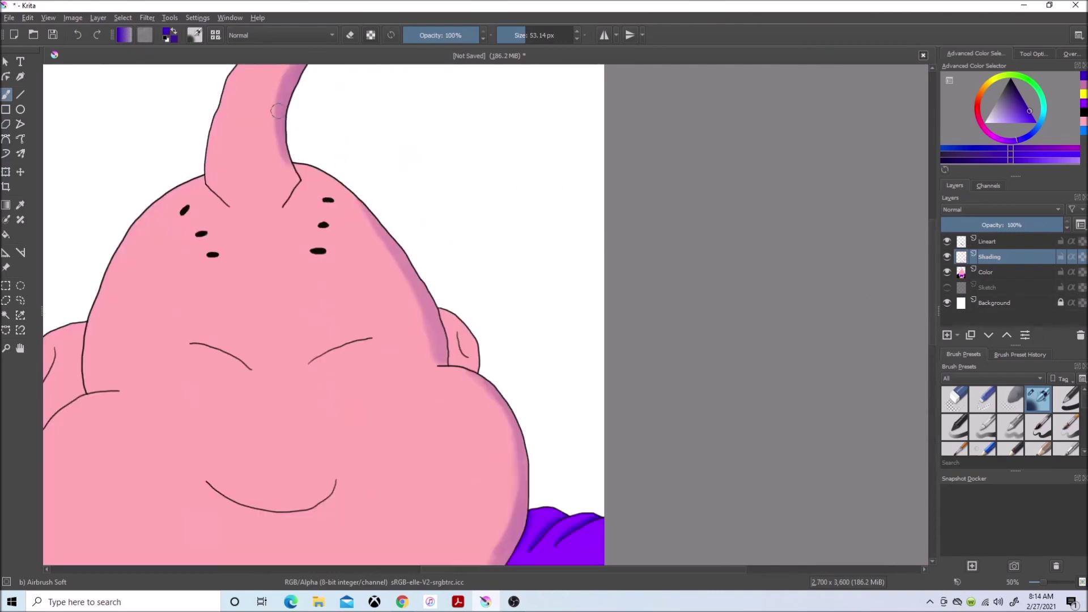
pyautogui.scroll(4, 227, 343)
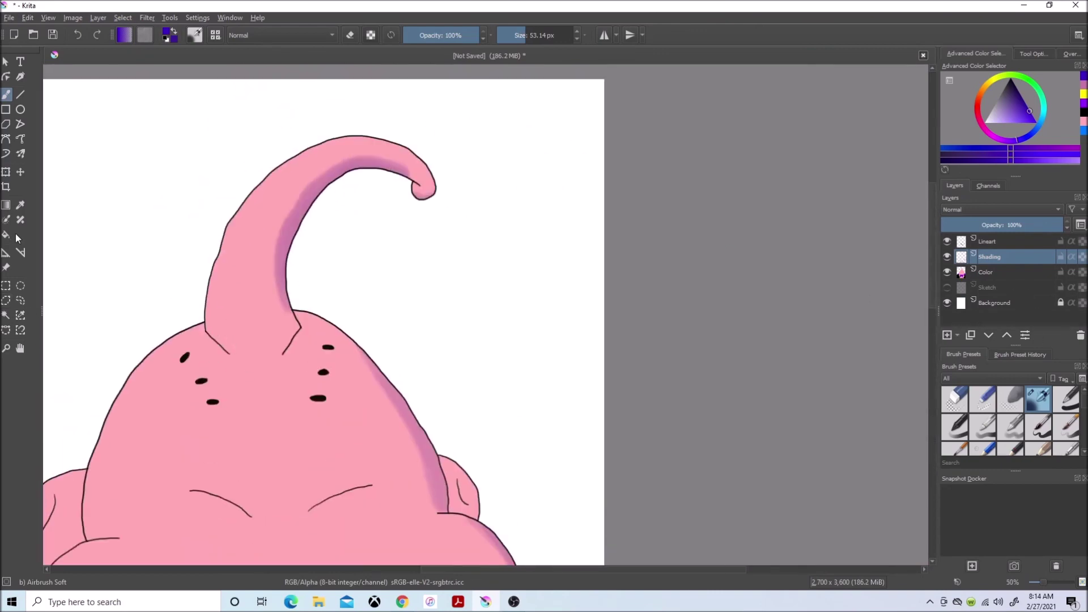
pyautogui.press('p')
# - Sample the body pink, choose a lighter pink, and check the reference images
pyautogui.press('pagedown')
pyautogui.click(329, 150)
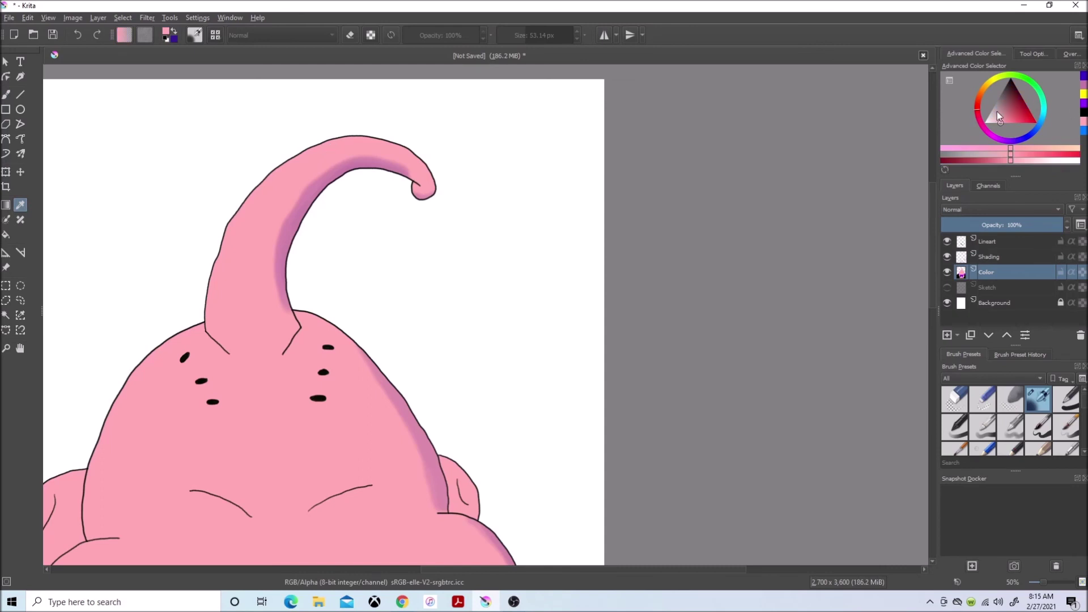
pyautogui.moveTo(997, 111); pyautogui.dragTo(995, 121)
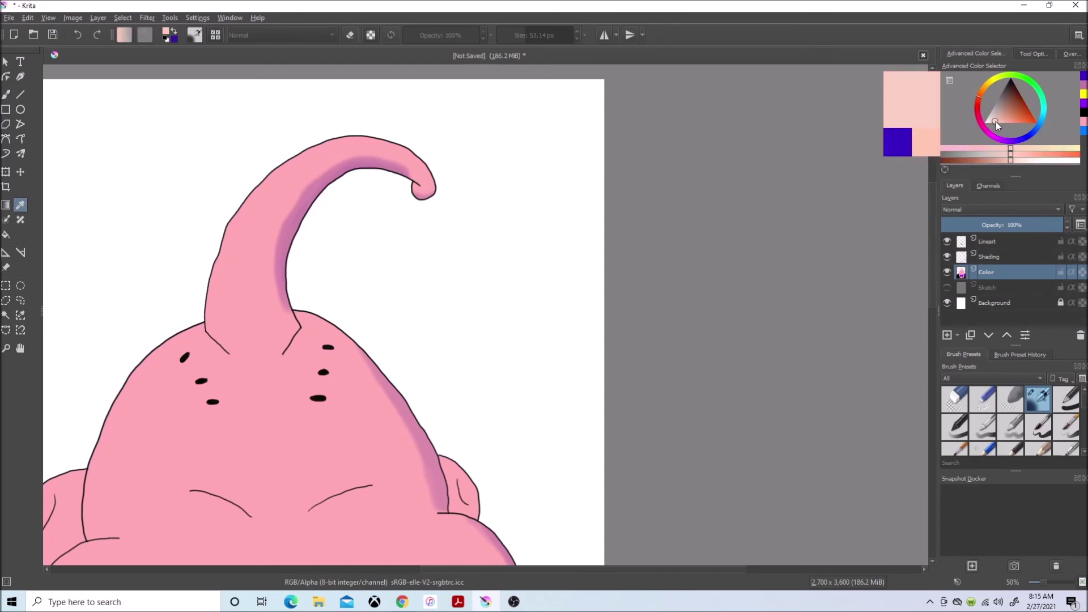
pyautogui.click(401, 601)
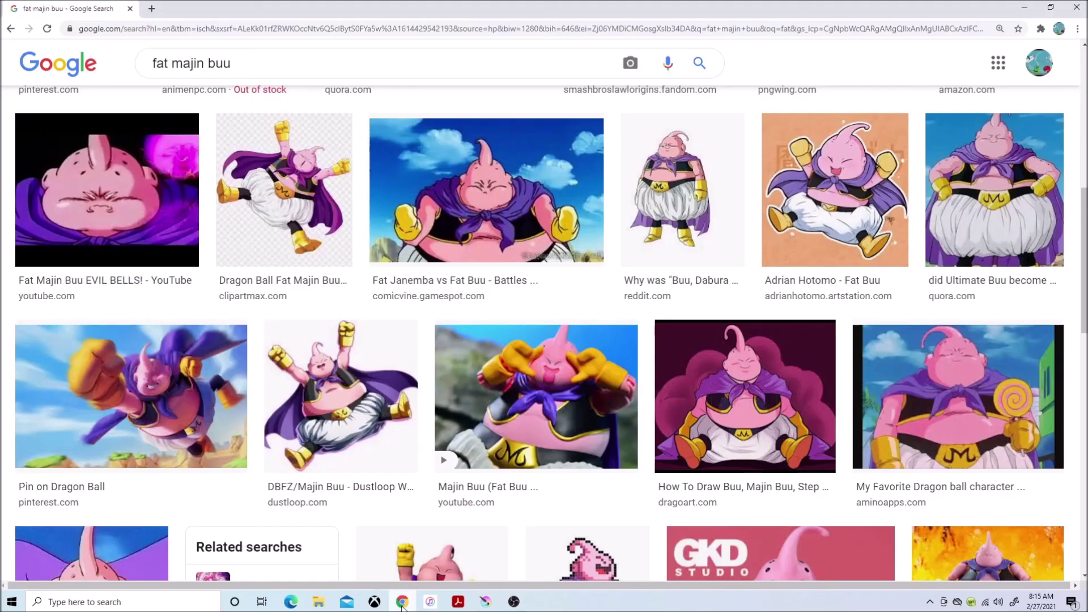
pyautogui.click(485, 602)
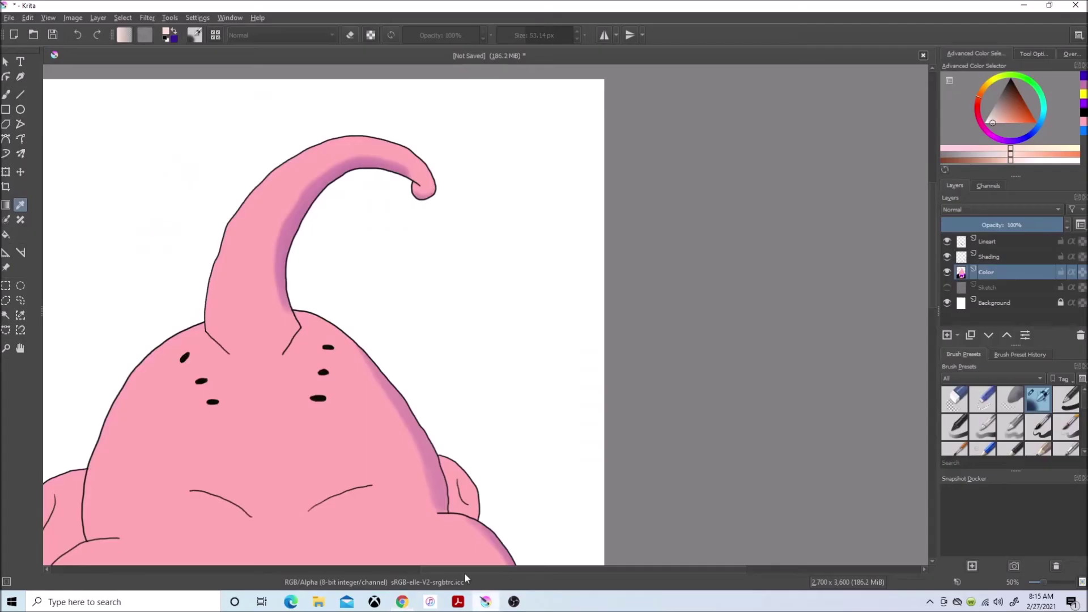
# - Airbrush a light pink highlight down the antenna's left side on the Shading layer
pyautogui.click(1002, 255)
pyautogui.click(3, 98)
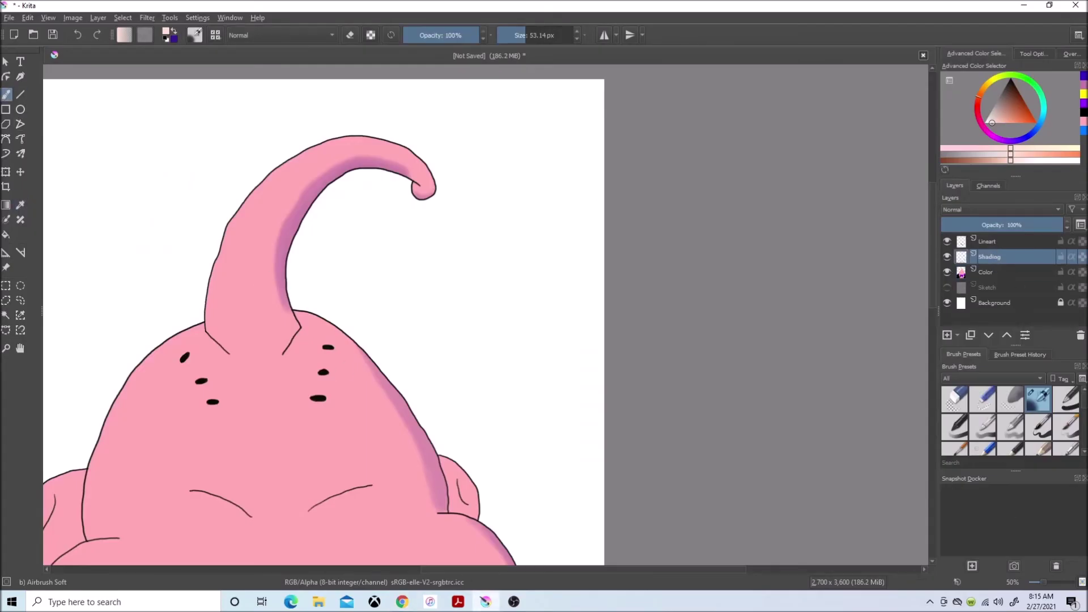
pyautogui.scroll(1, 281, 223)
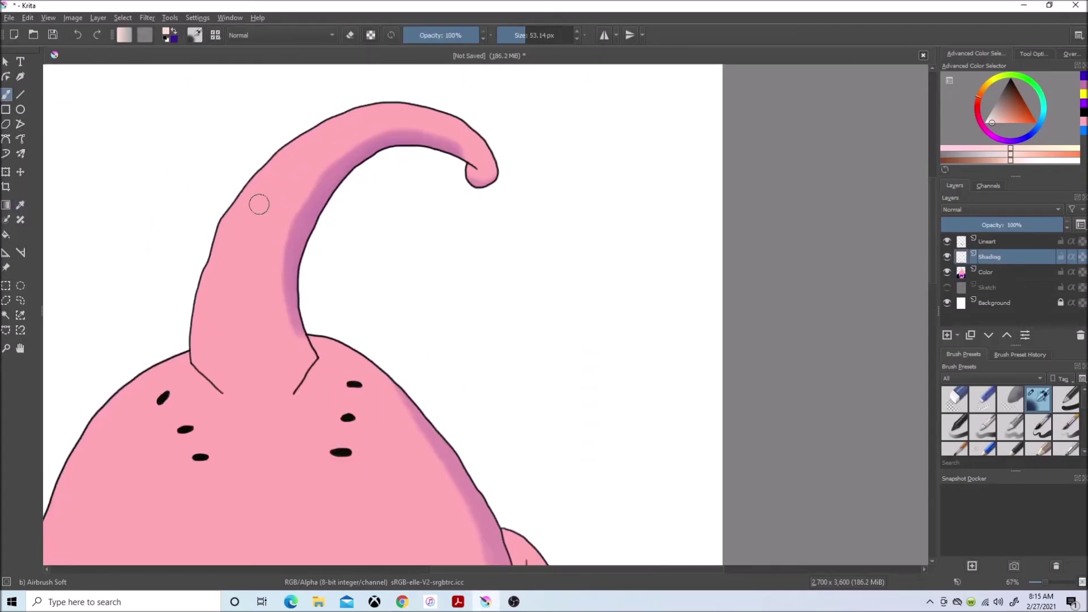
pyautogui.moveTo(259, 204); pyautogui.dragTo(223, 364)
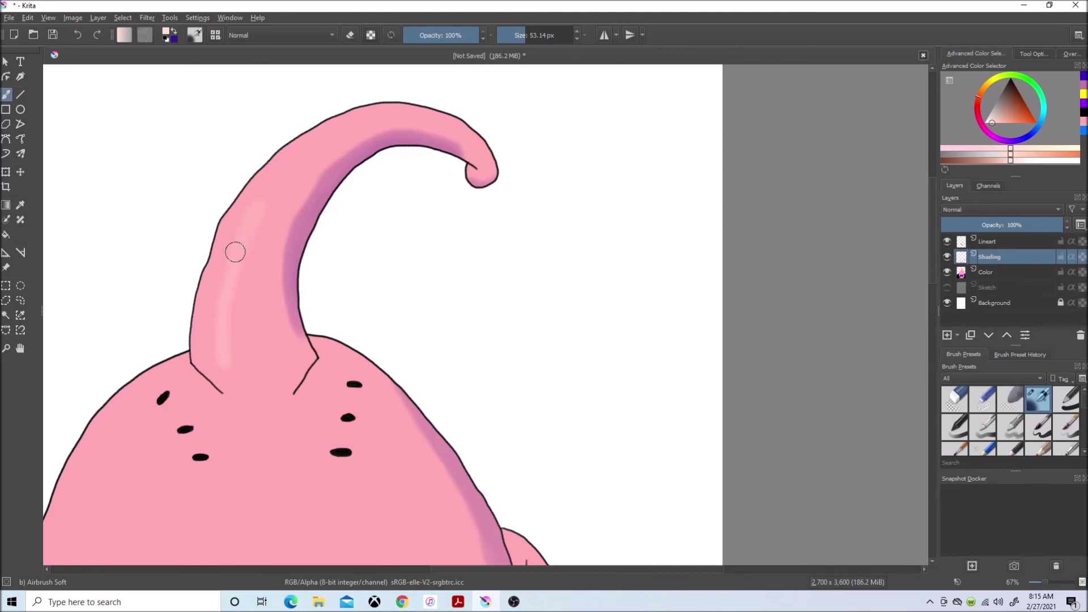
pyautogui.moveTo(252, 228); pyautogui.dragTo(224, 362)
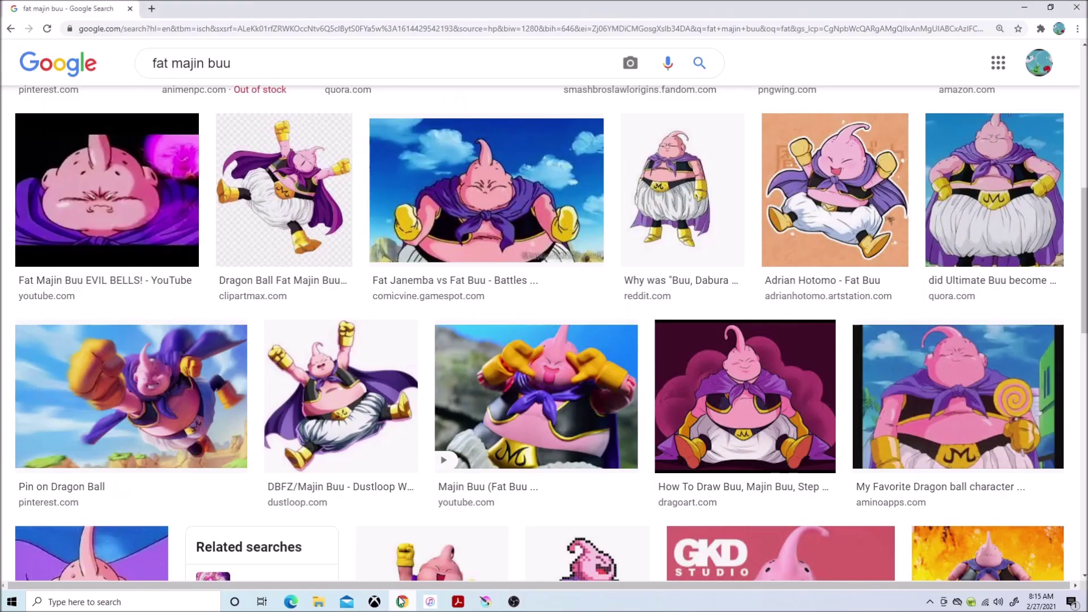
# - Airbrush soft light pink highlights on both cheeks, comparing against the Google reference images
pyautogui.click(485, 602)
pyautogui.scroll(-5, 605, 375)
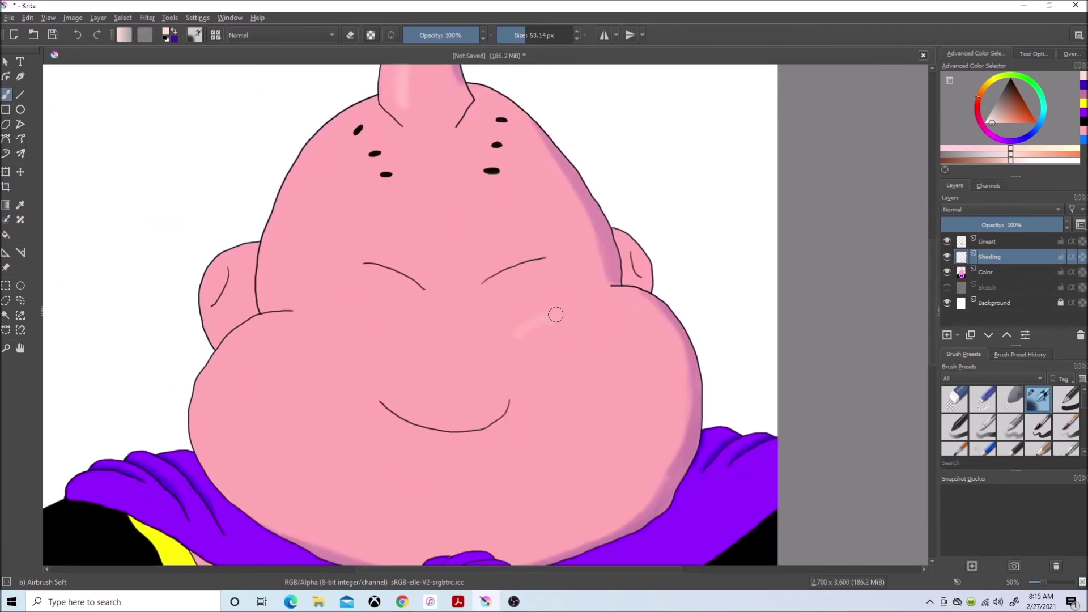
pyautogui.moveTo(397, 332); pyautogui.dragTo(352, 319)
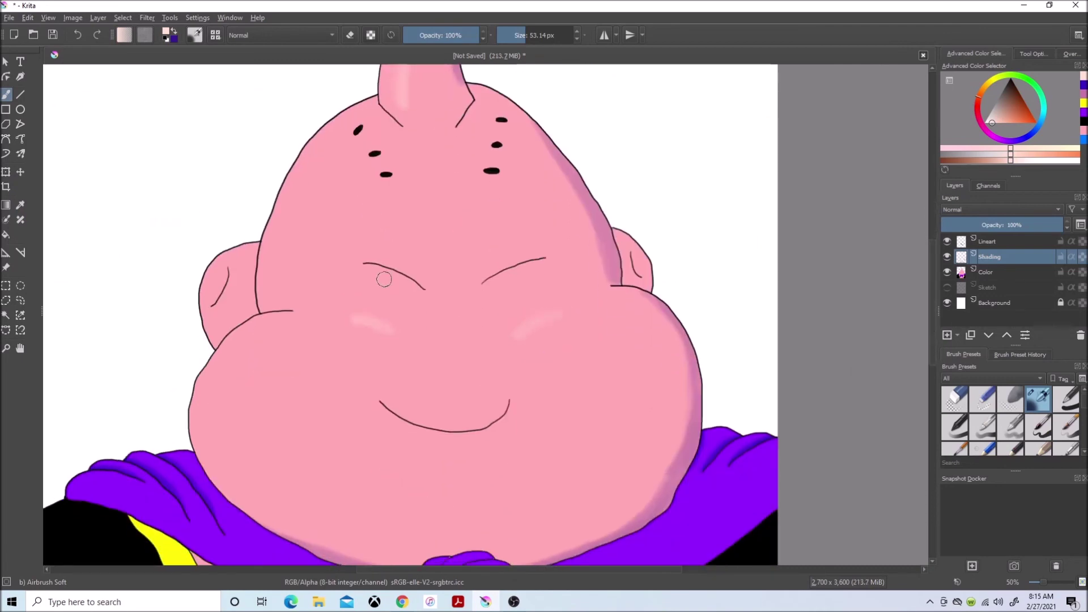
pyautogui.click(402, 602)
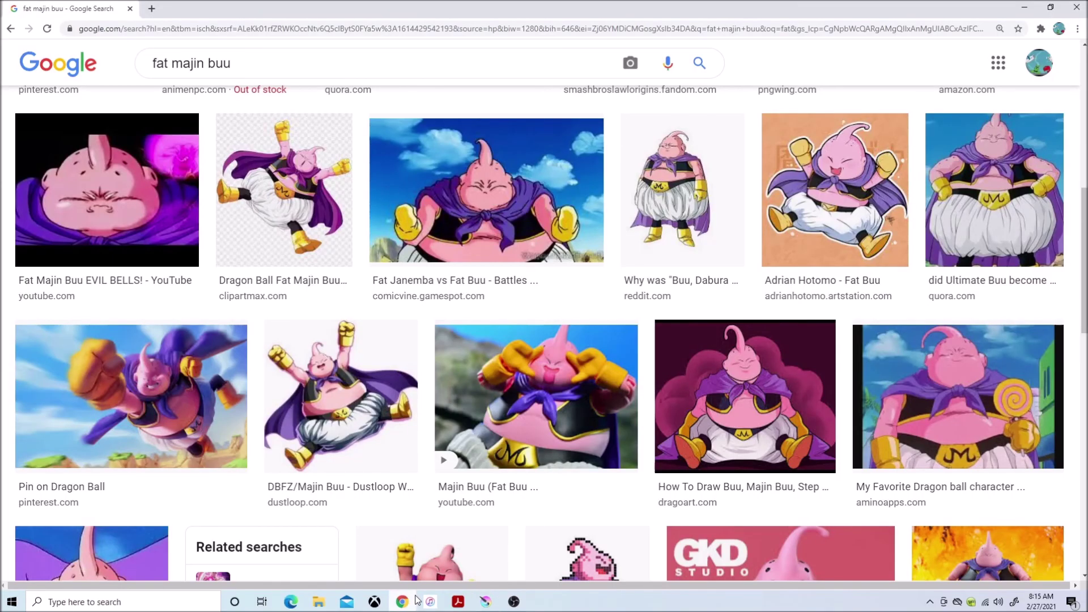
pyautogui.click(486, 602)
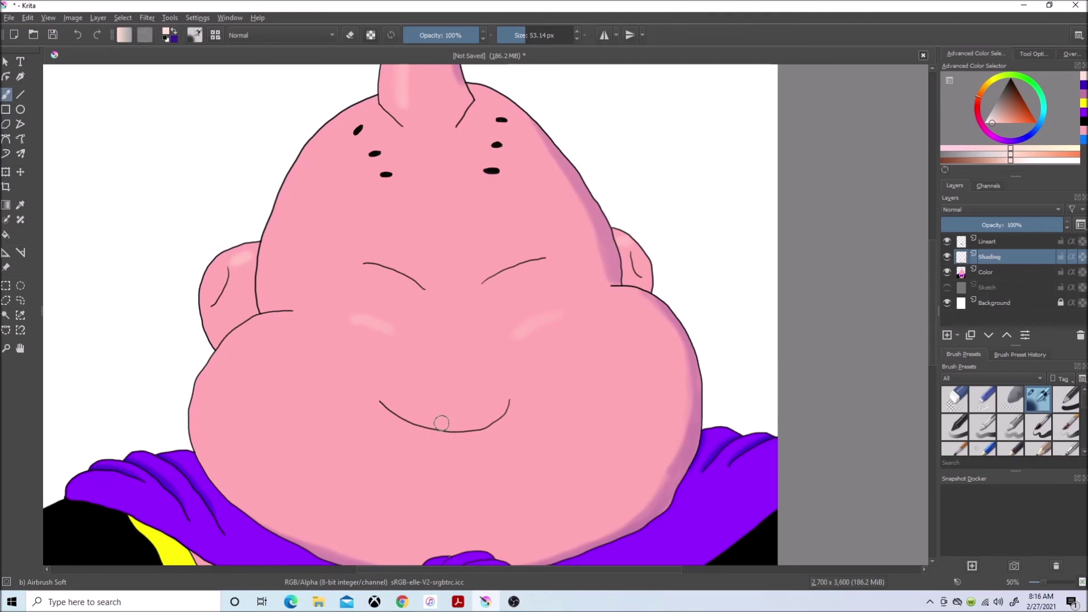
pyautogui.click(402, 601)
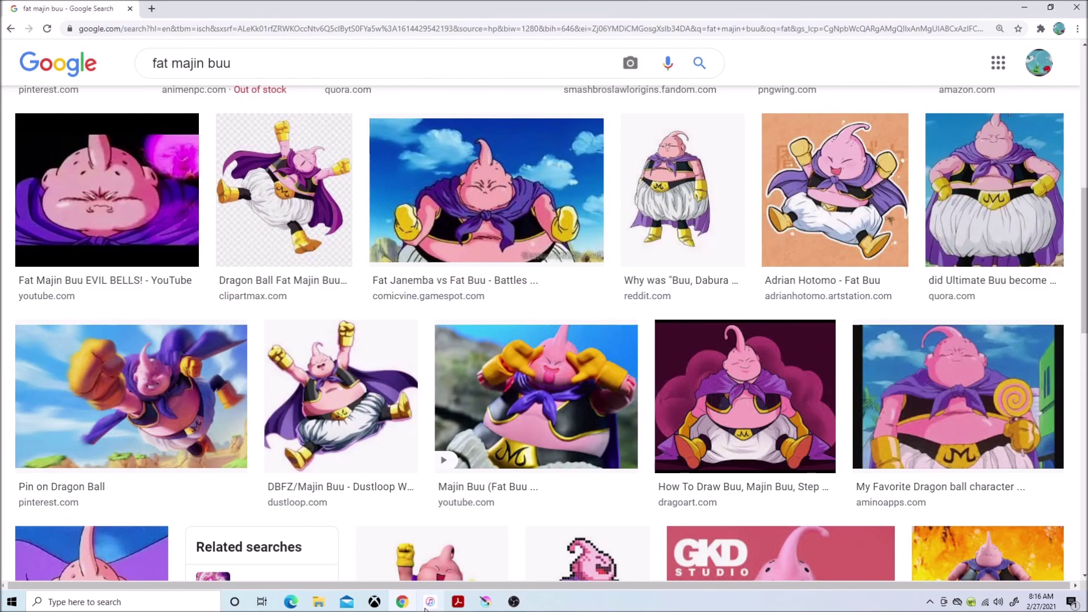
pyautogui.click(430, 602)
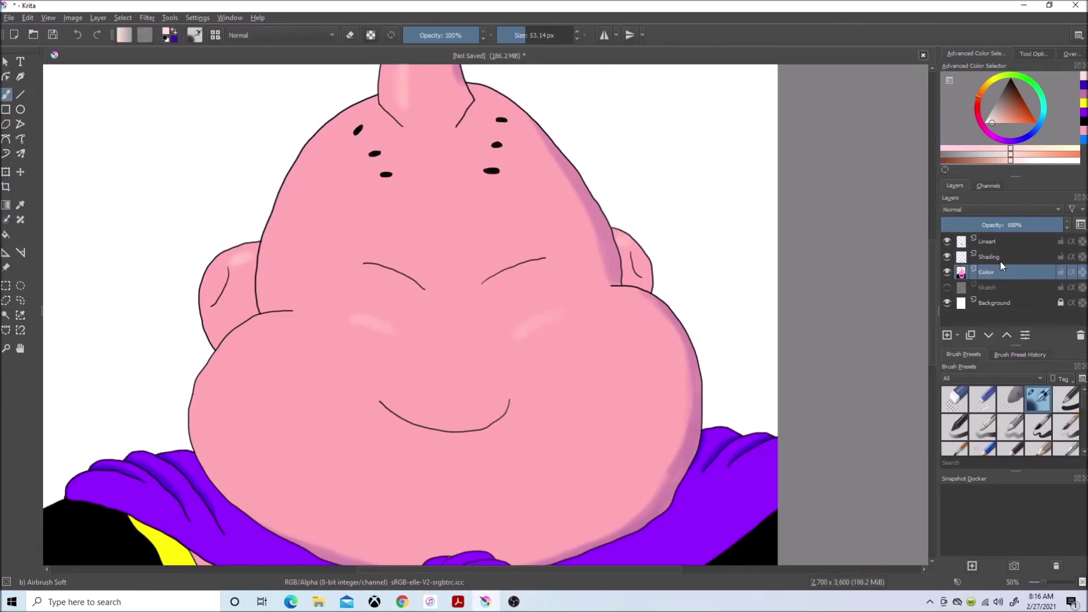
# - Freehand-select both ears on the Lineart layer and grow the selection slightly
pyautogui.click(997, 243)
pyautogui.click(5, 316)
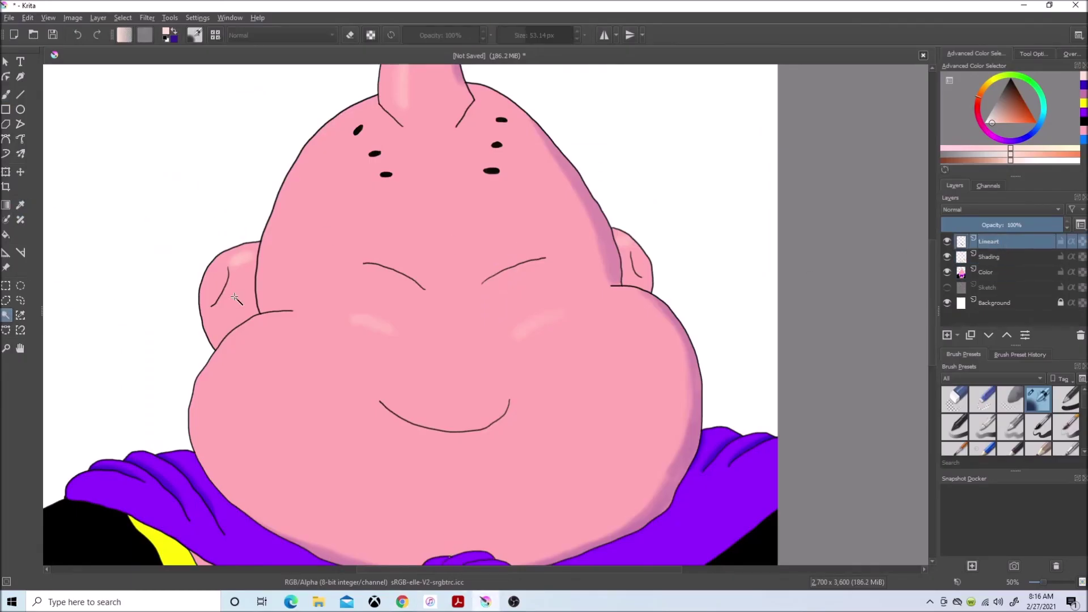
pyautogui.moveTo(255, 247); pyautogui.dragTo(221, 322)
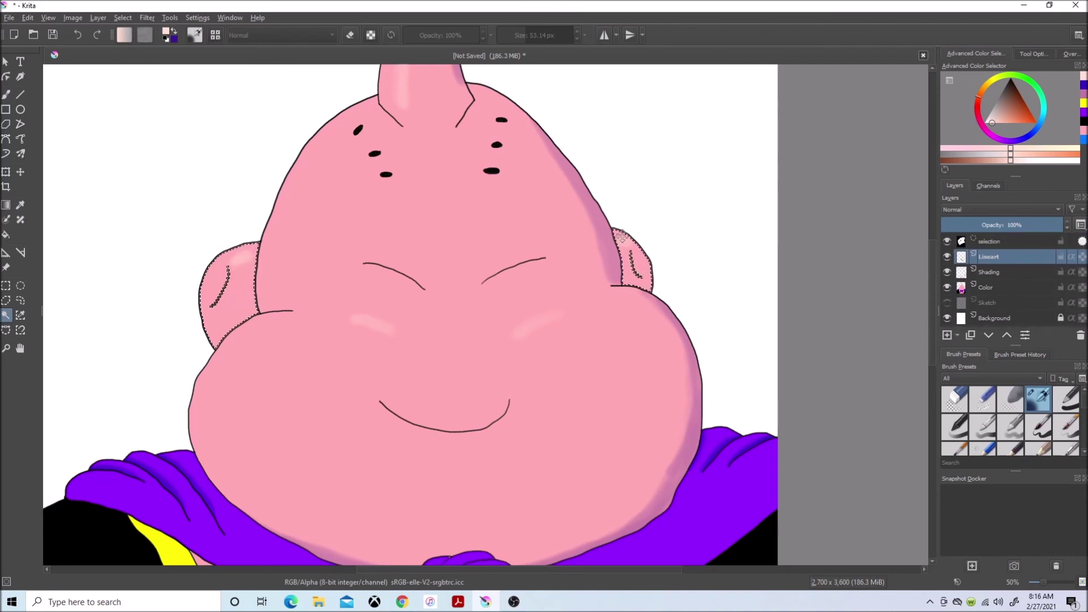
pyautogui.click(122, 17)
pyautogui.click(162, 231)
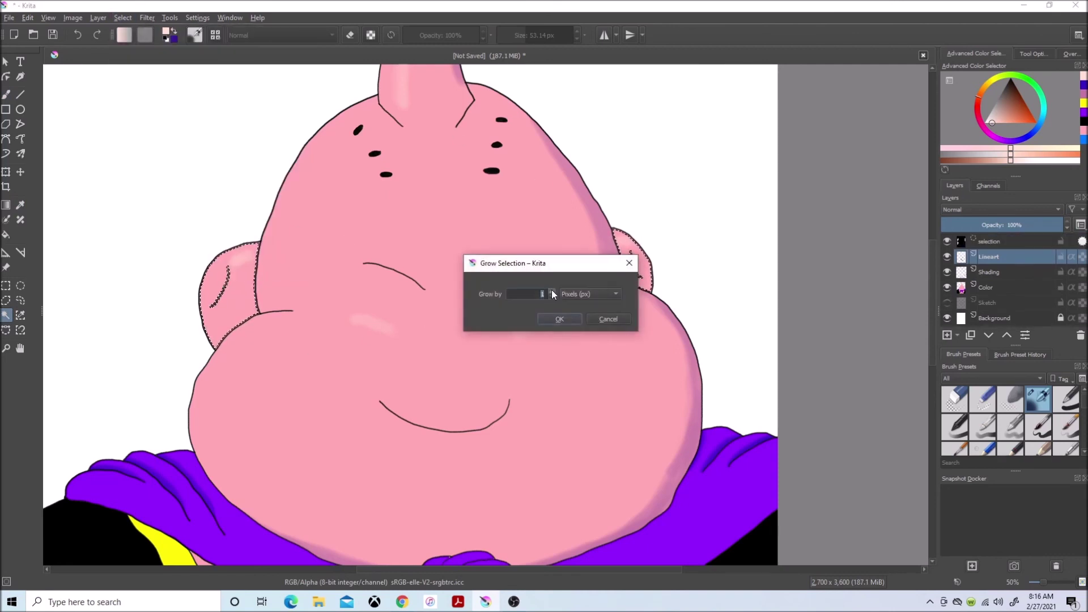
pyautogui.click(557, 319)
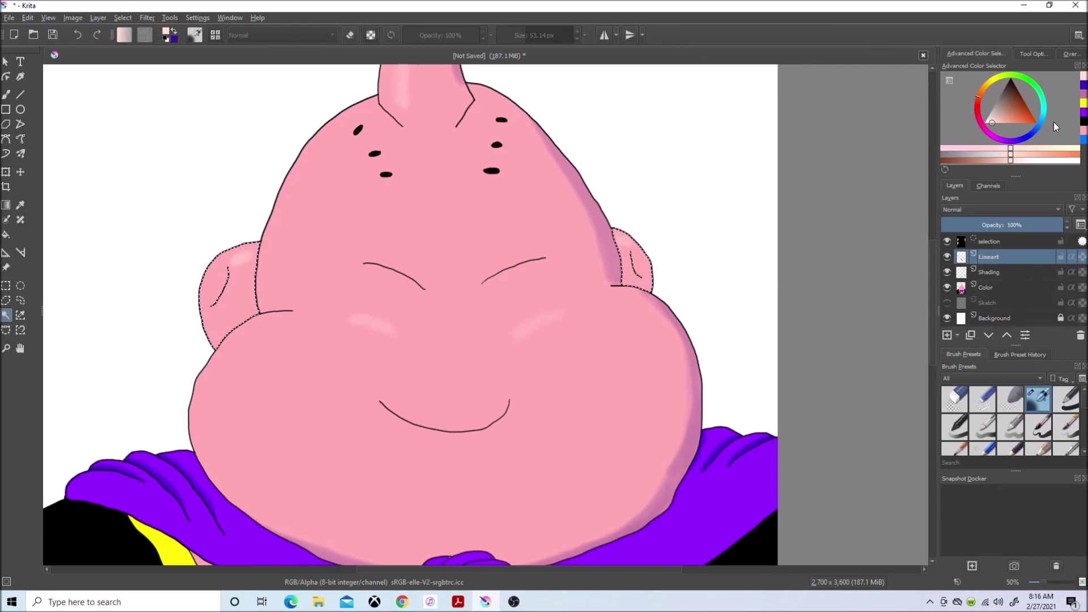
# - Dab magenta-pink soft airbrush at the bottom of the ear, then move to the Shading layer
pyautogui.click(1082, 128)
pyautogui.click(6, 91)
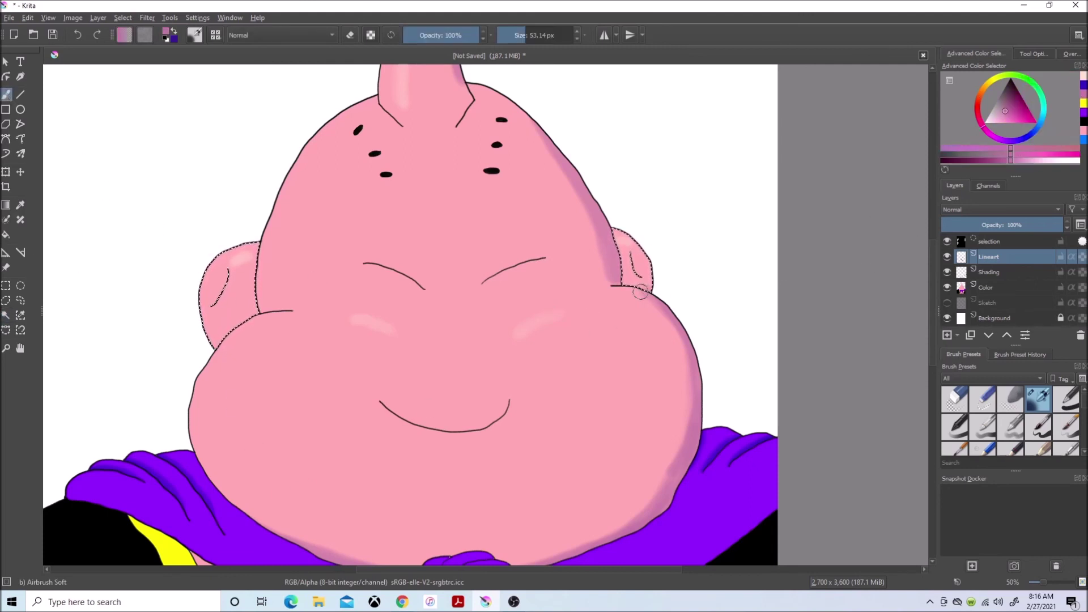
pyautogui.click(652, 286)
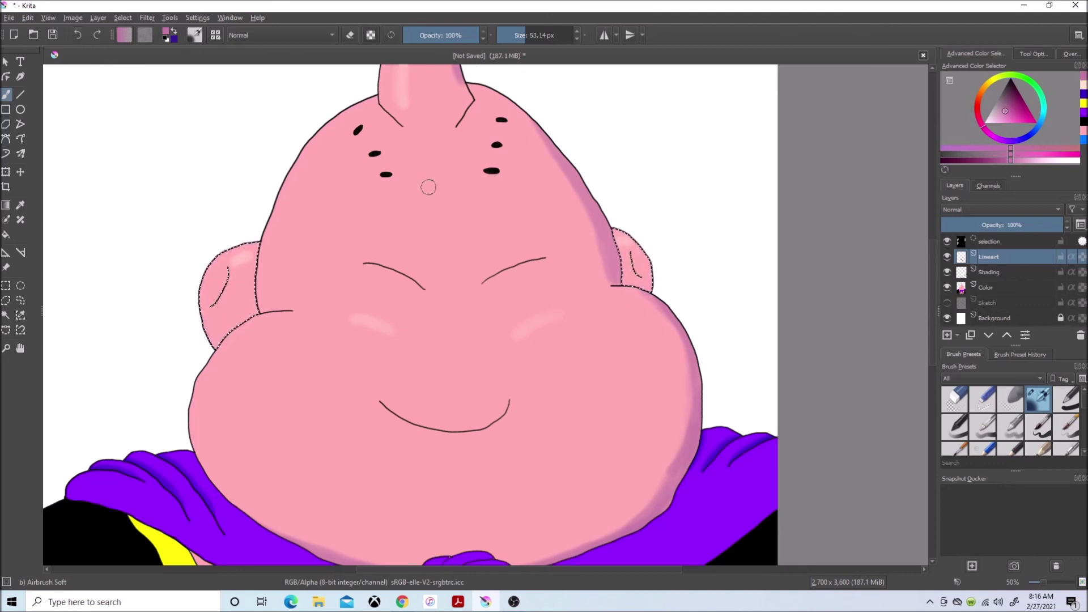
pyautogui.press('pagedown')
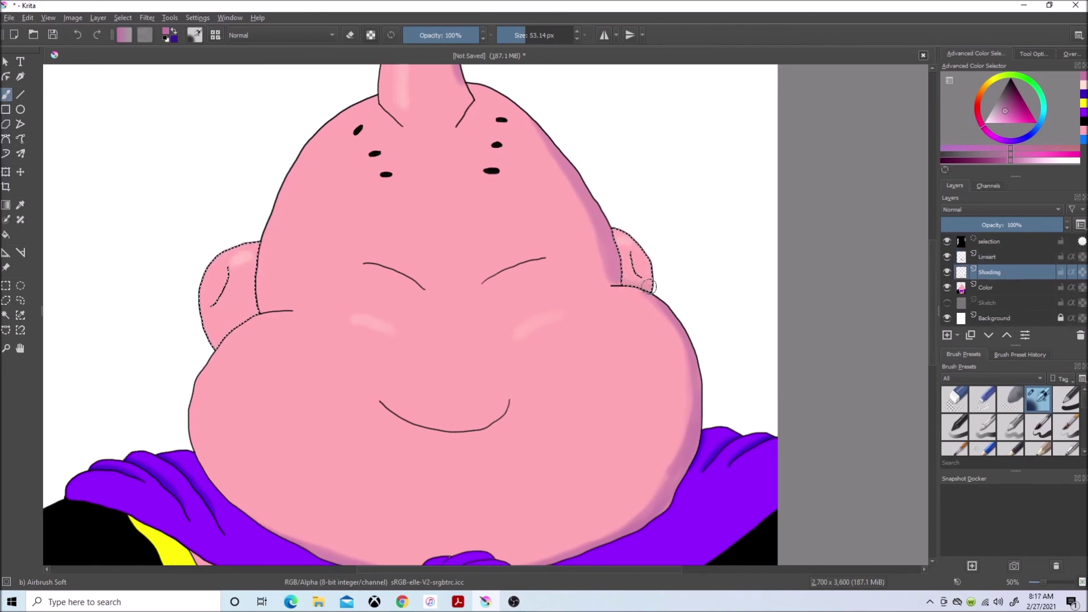